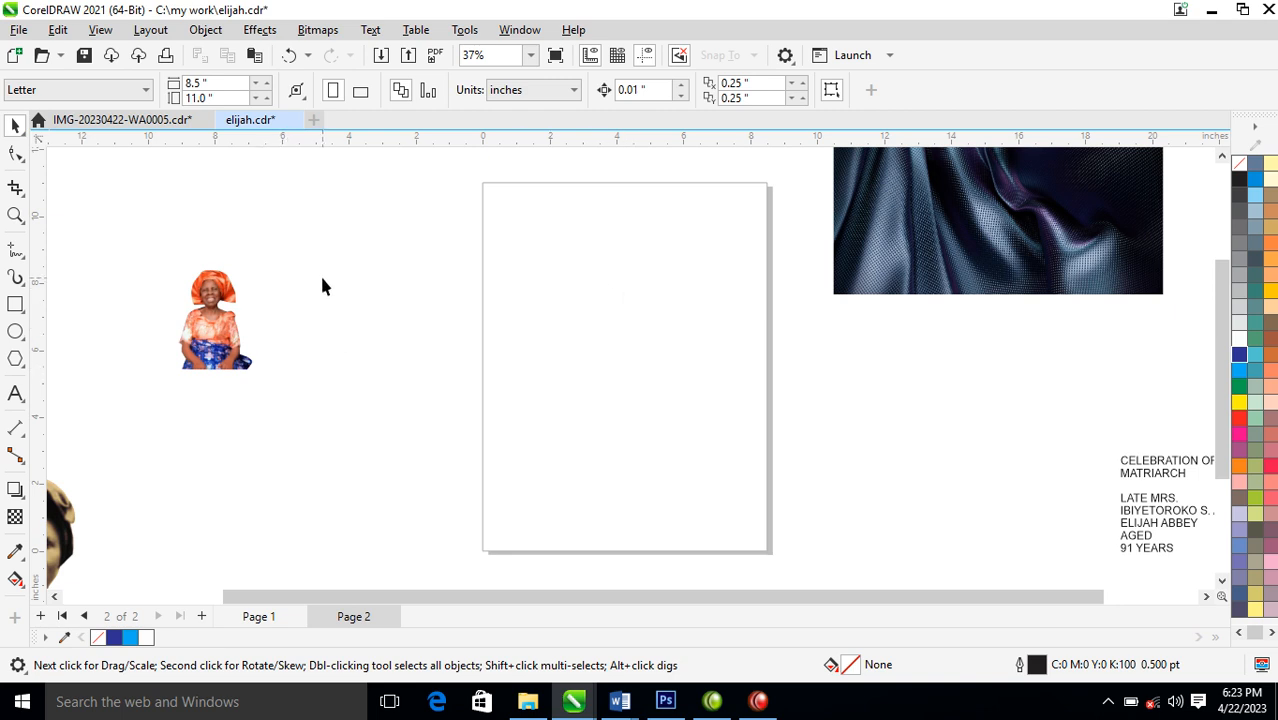
Set the page size of page 2 to A5
{"action": "scroll", "coordinate": [322, 286], "scroll_direction": "down", "scroll_amount": 3}
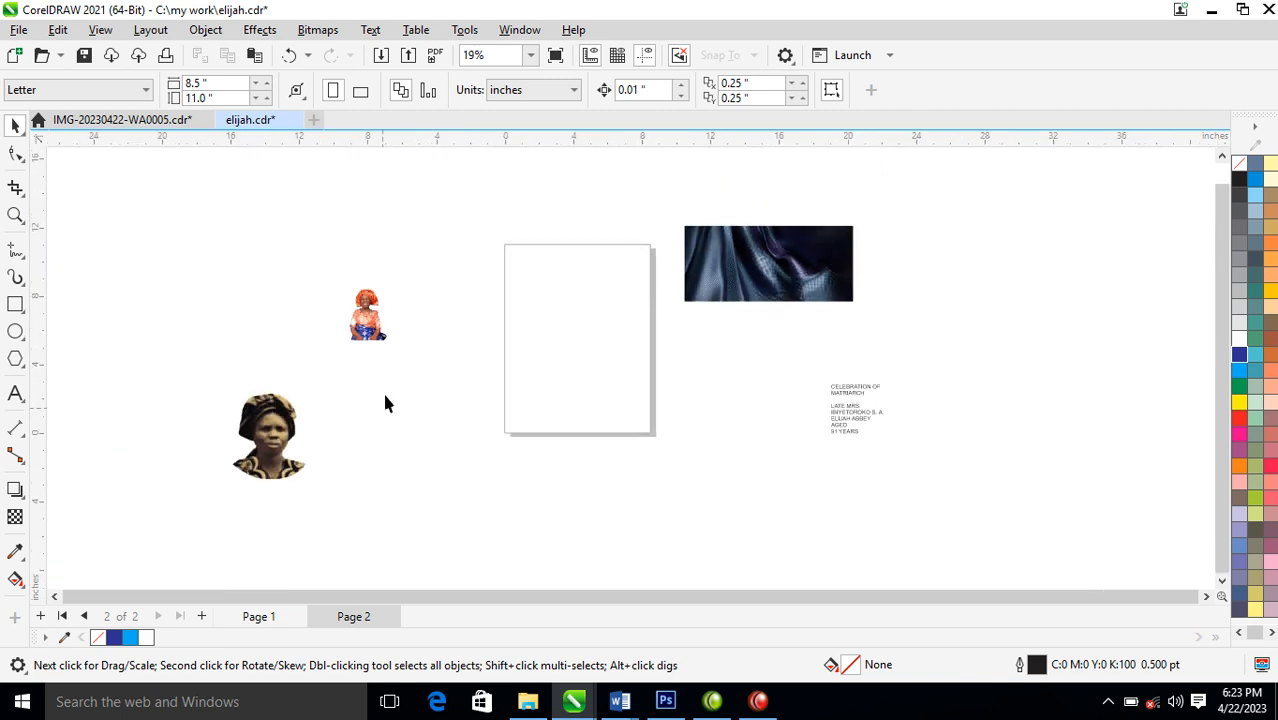
{"action": "left_click", "coordinate": [784, 306]}
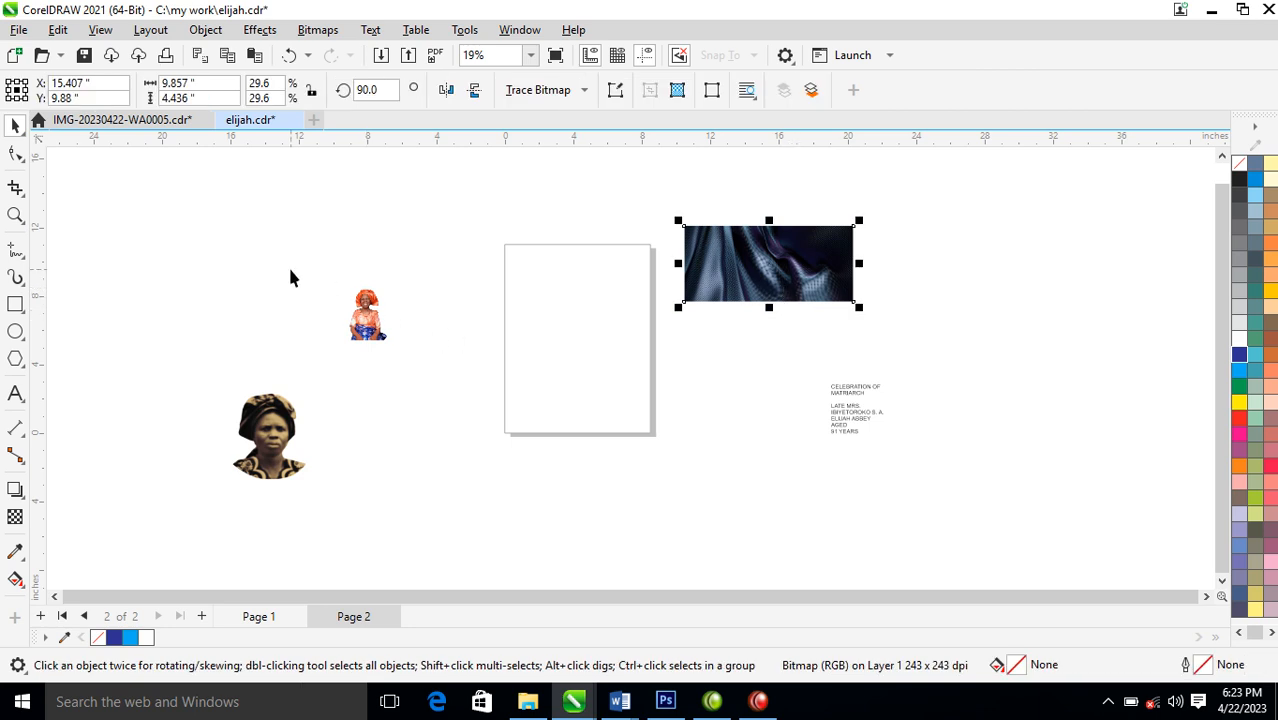
{"action": "left_click", "coordinate": [198, 237]}
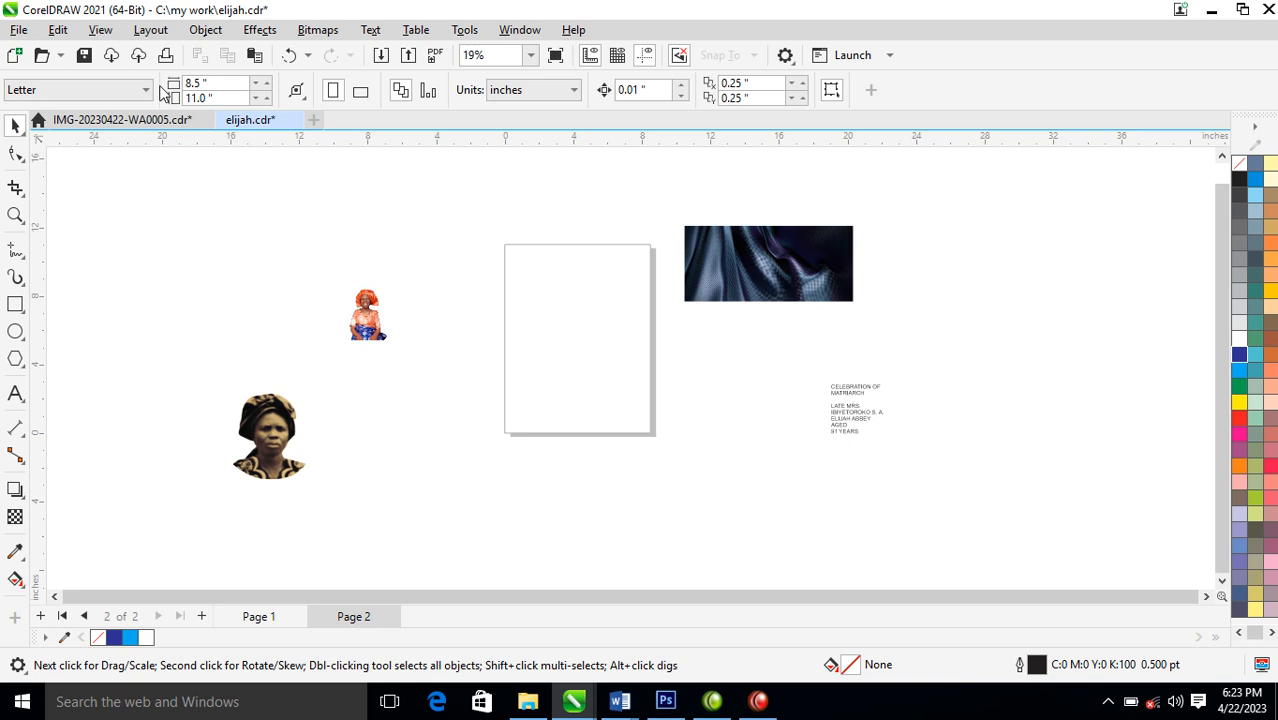
{"action": "left_click", "coordinate": [145, 90]}
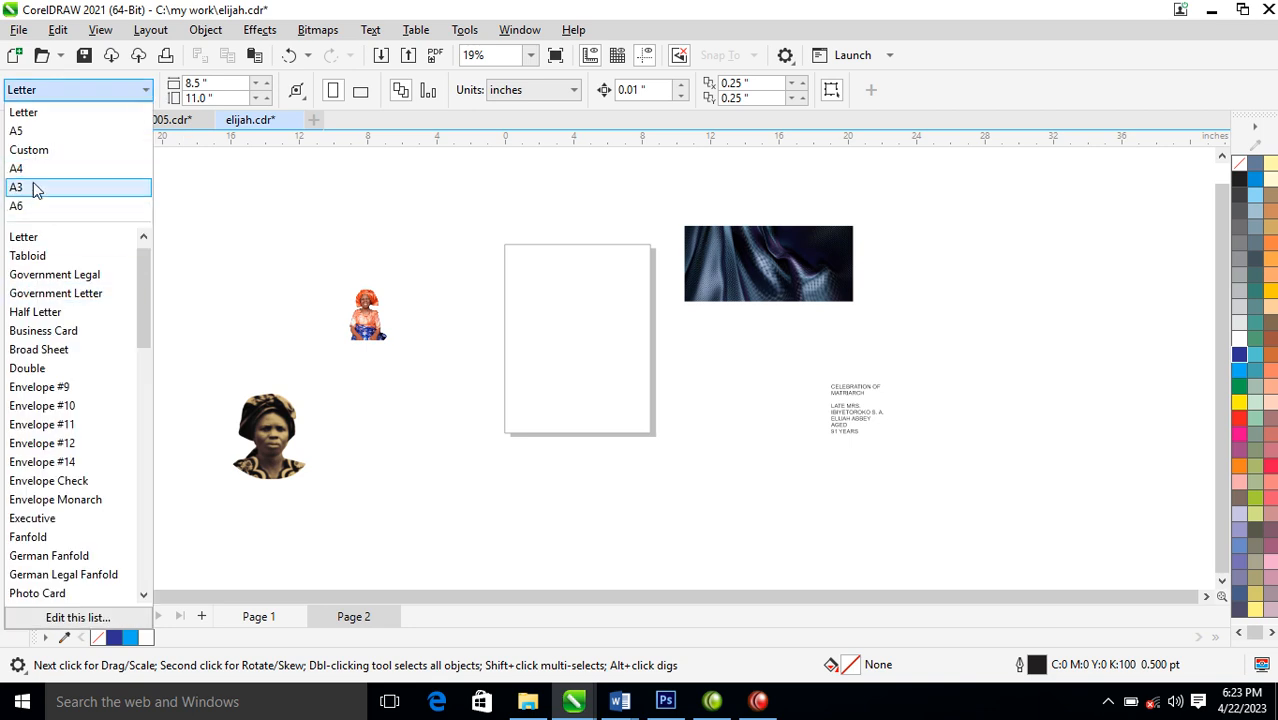
{"action": "left_click", "coordinate": [30, 131]}
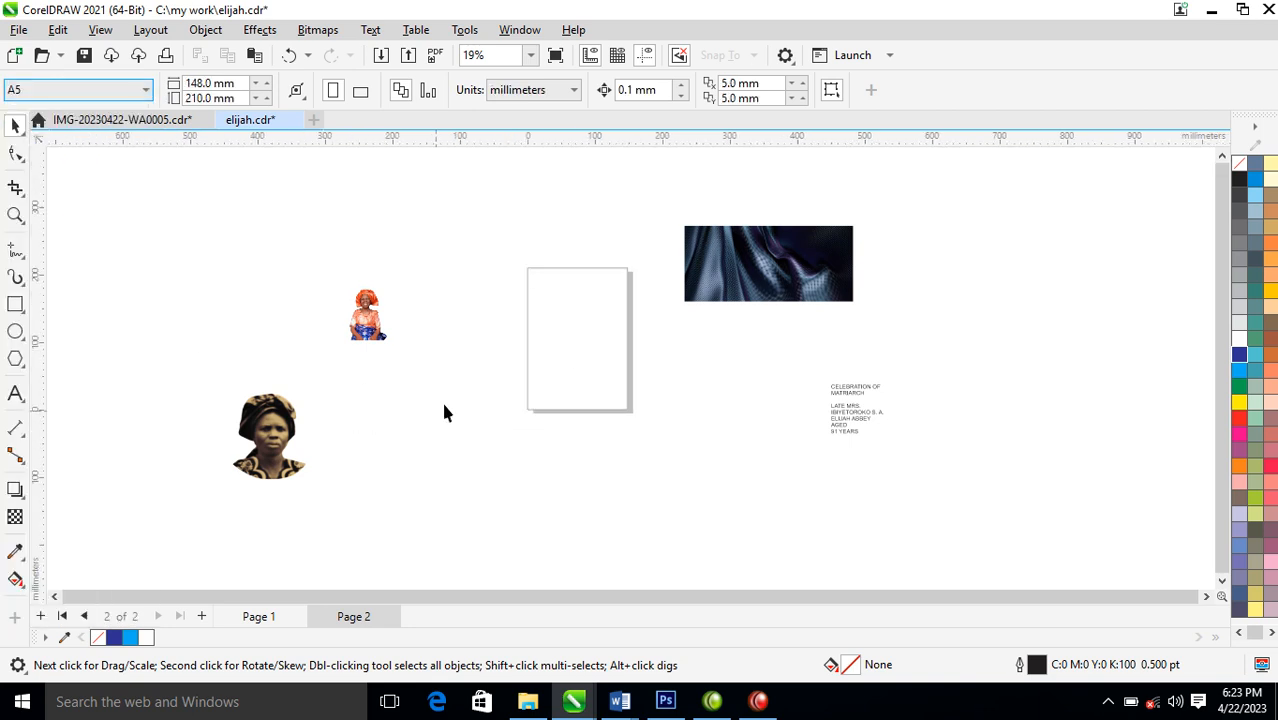
Draw a rectangle about 144 by 213 mm over the page and centre it on the page
{"action": "left_click", "coordinate": [15, 305]}
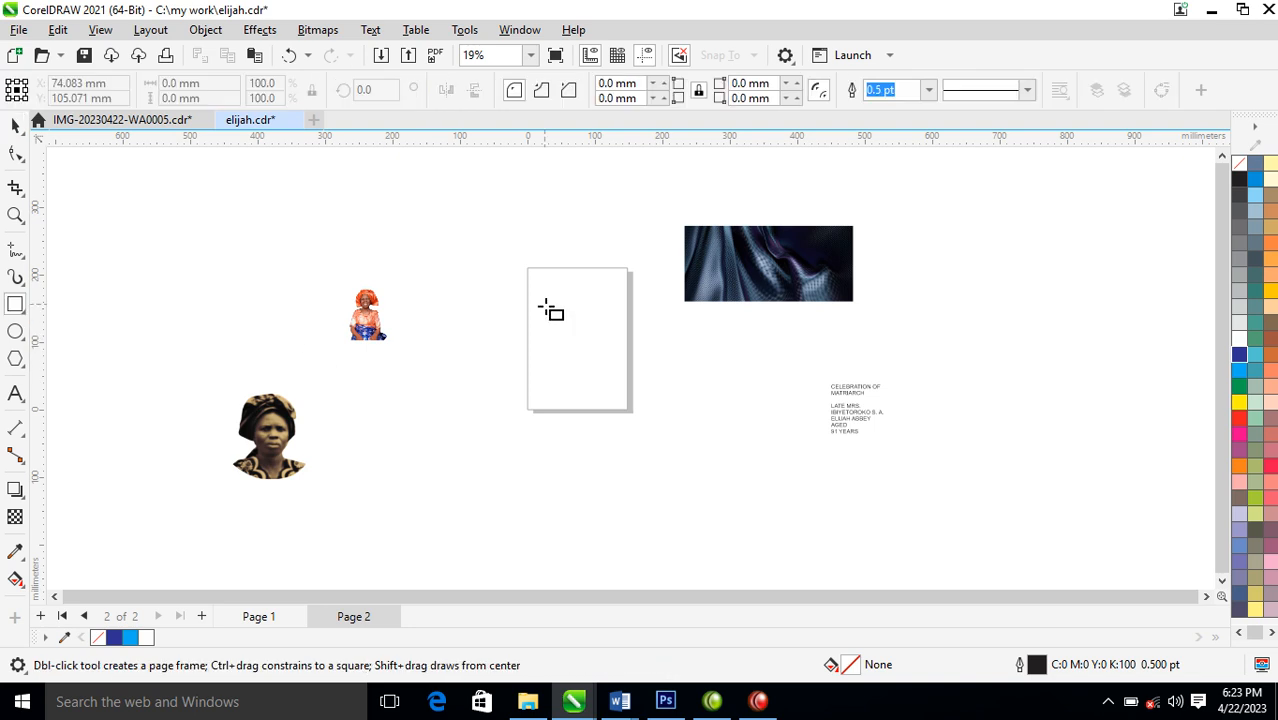
{"action": "left_click_drag", "start_coordinate": [524, 269], "coordinate": [625, 412]}
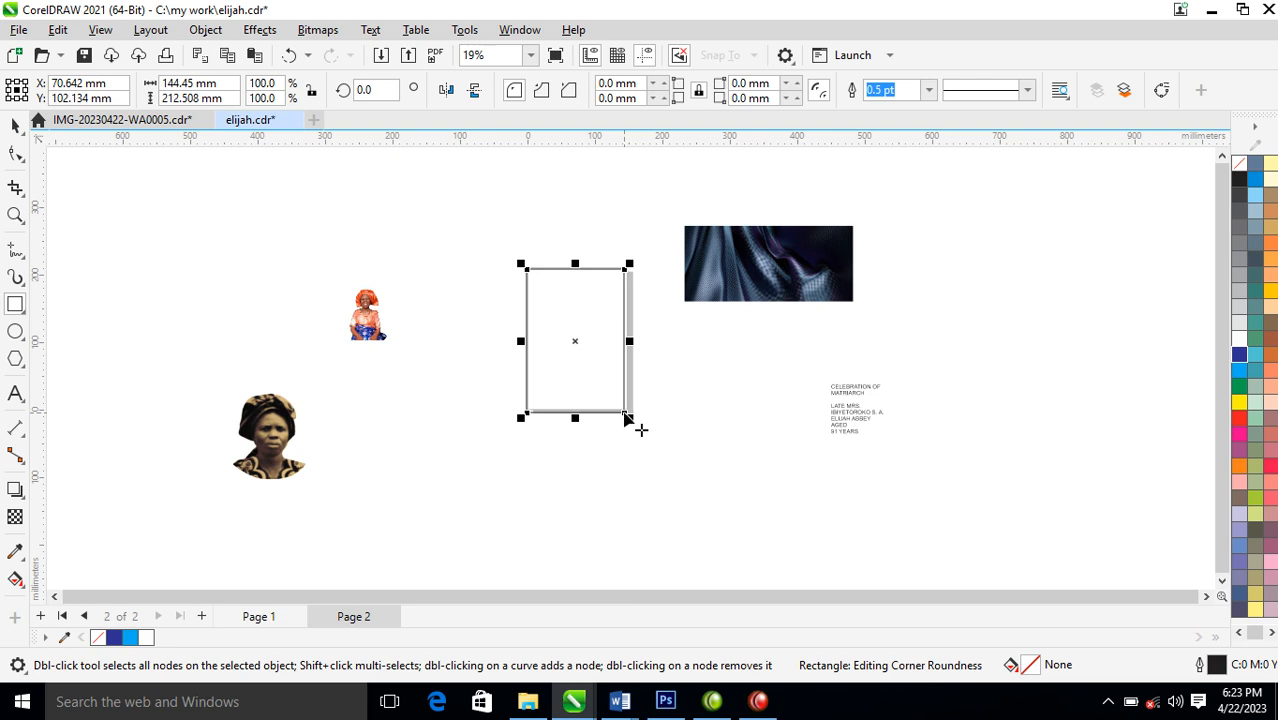
{"action": "key", "text": "p"}
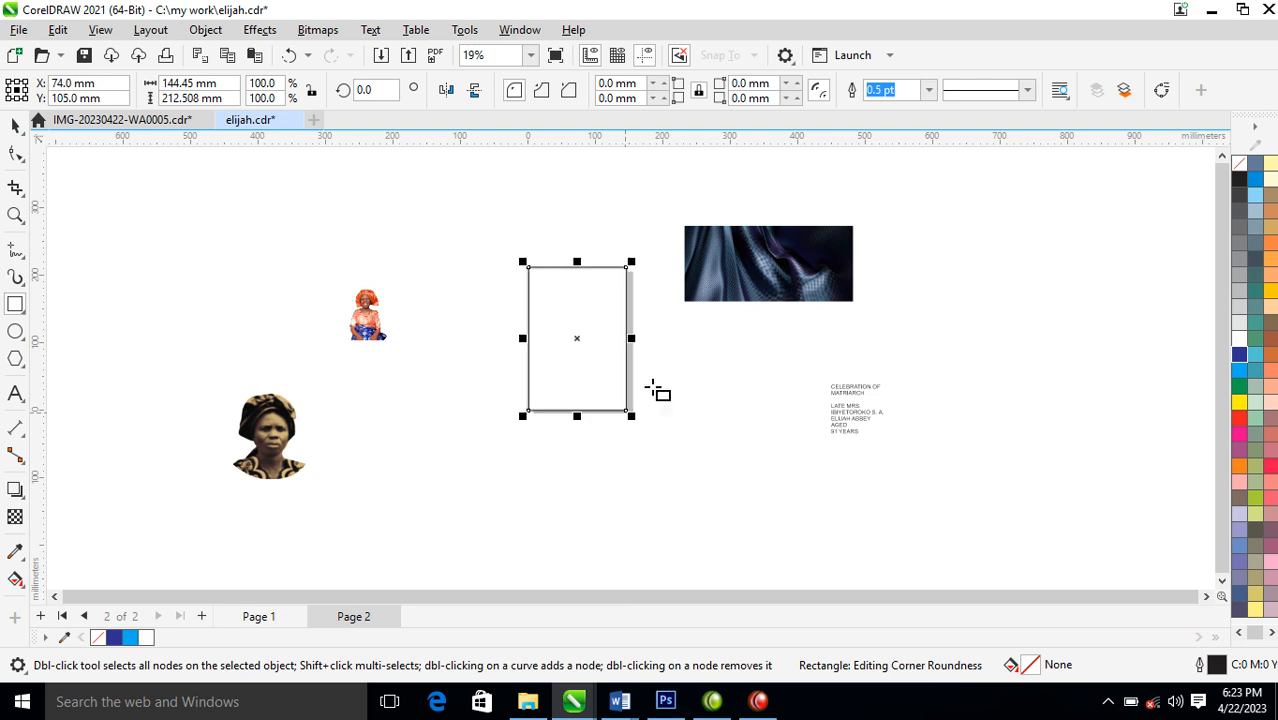
{"action": "key", "text": "space"}
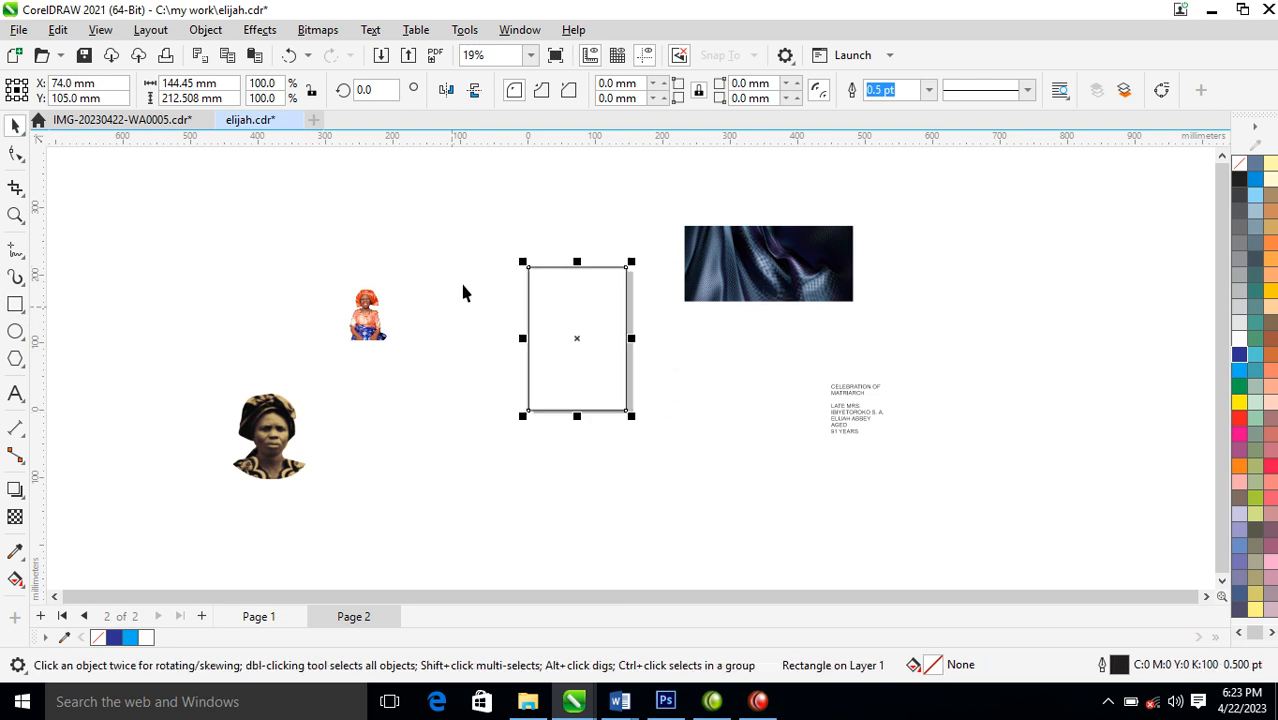
Fill the page rectangle with solid cyan (C100 M0 Y0 K0)
{"action": "key", "text": "z"}
{"action": "left_click_drag", "start_coordinate": [188, 228], "coordinate": [930, 531]}
{"action": "left_click_drag", "start_coordinate": [912, 322], "coordinate": [888, 317]}
{"action": "left_click", "coordinate": [645, 312]}
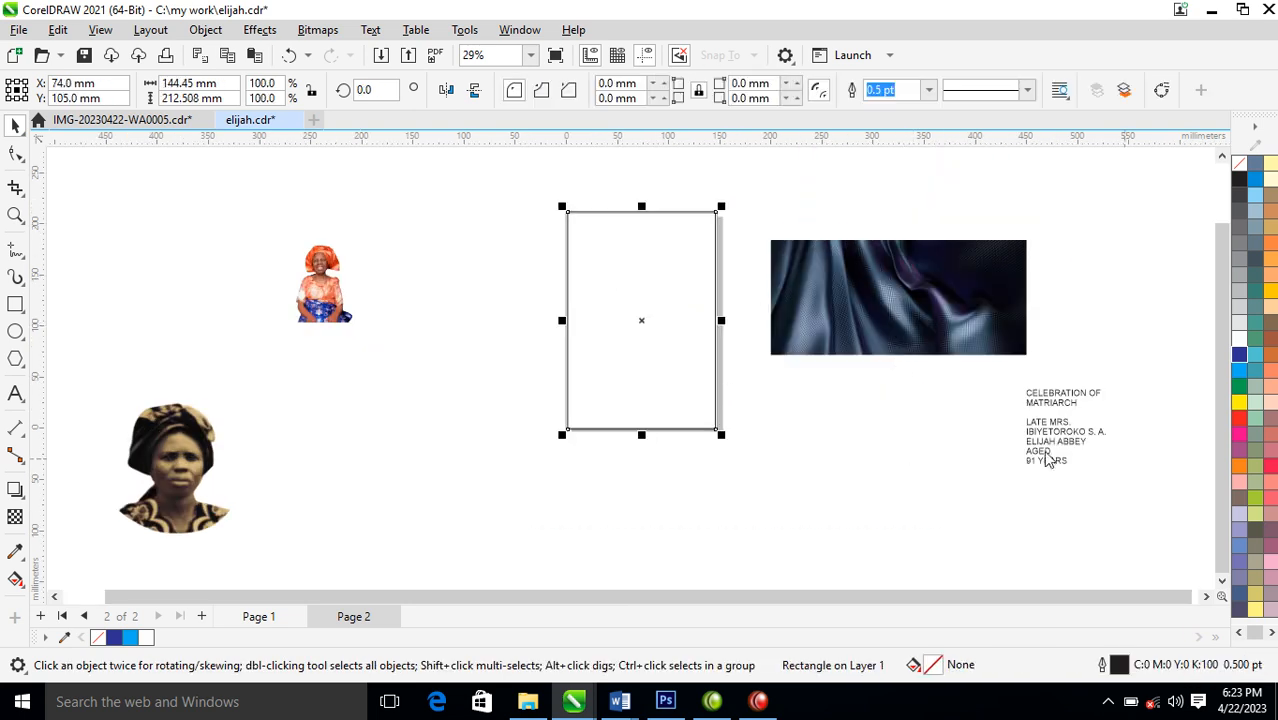
{"action": "left_click", "coordinate": [1240, 371]}
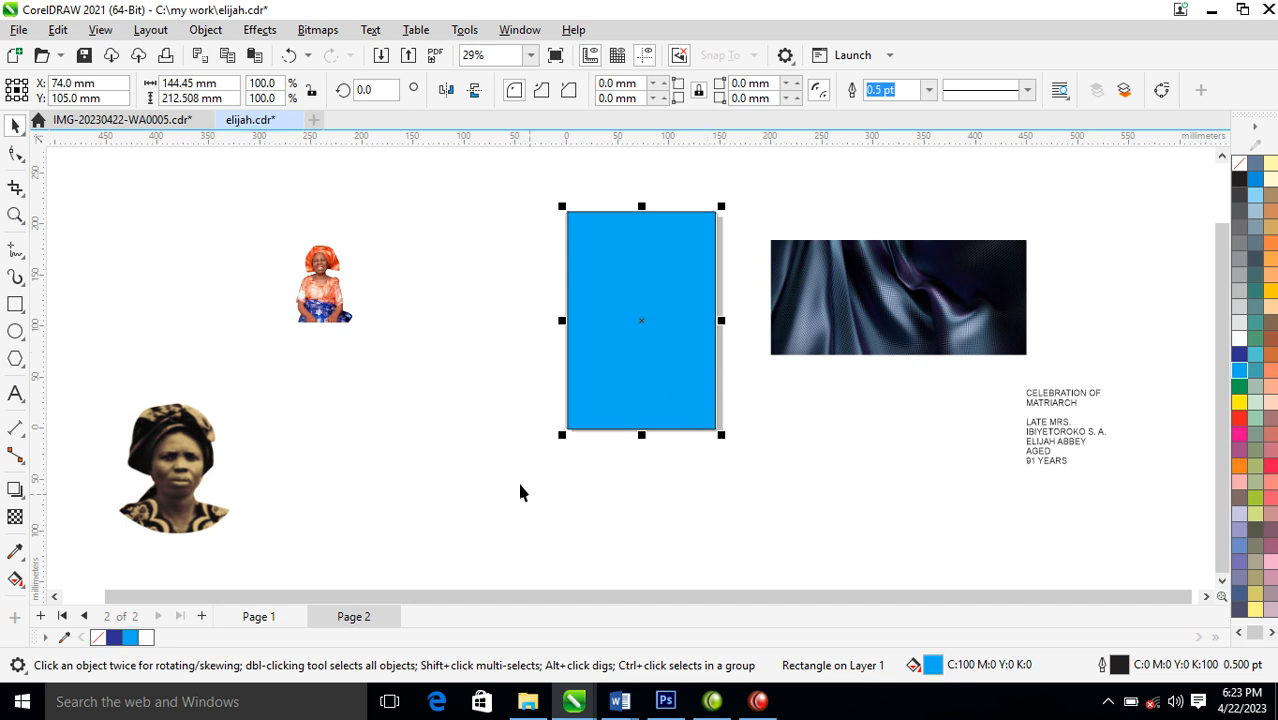
Apply a vertical fountain fill to the rectangle, running from cyan in the upper part to pale blue near the lower edge
{"action": "key", "text": "g"}
{"action": "left_click_drag", "start_coordinate": [648, 285], "coordinate": [651, 443]}
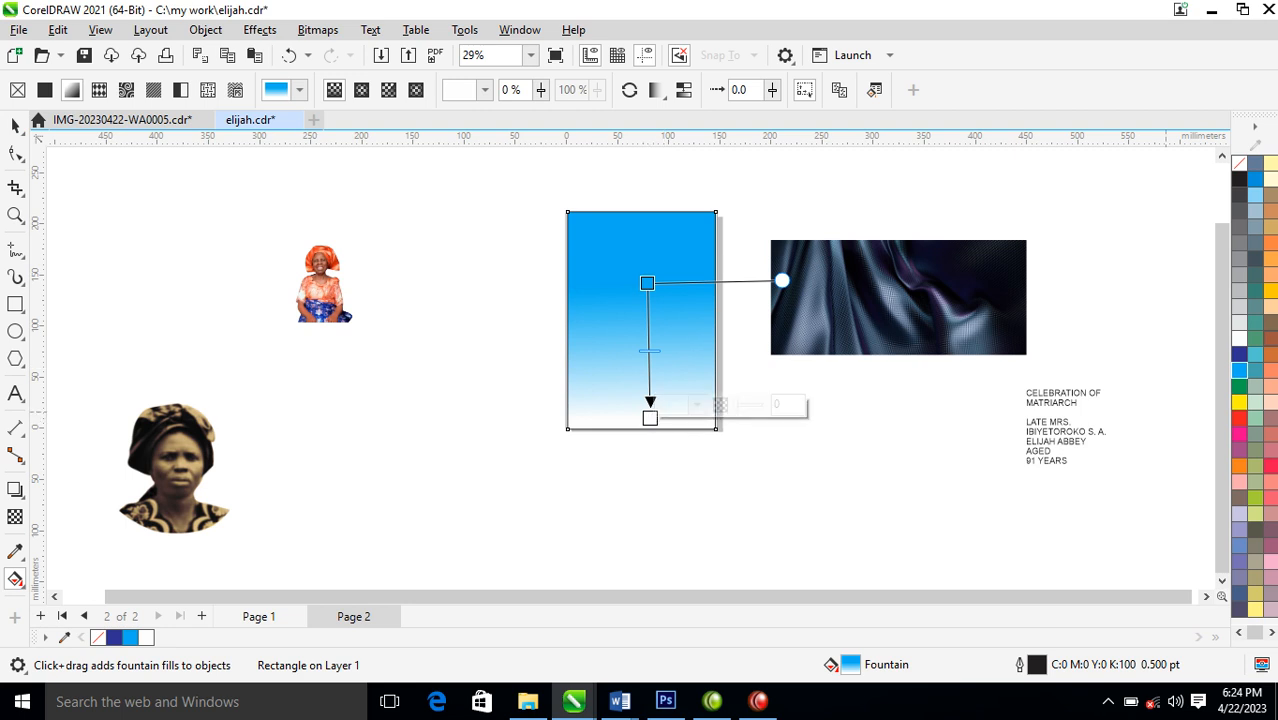
{"action": "left_click", "coordinate": [1239, 372]}
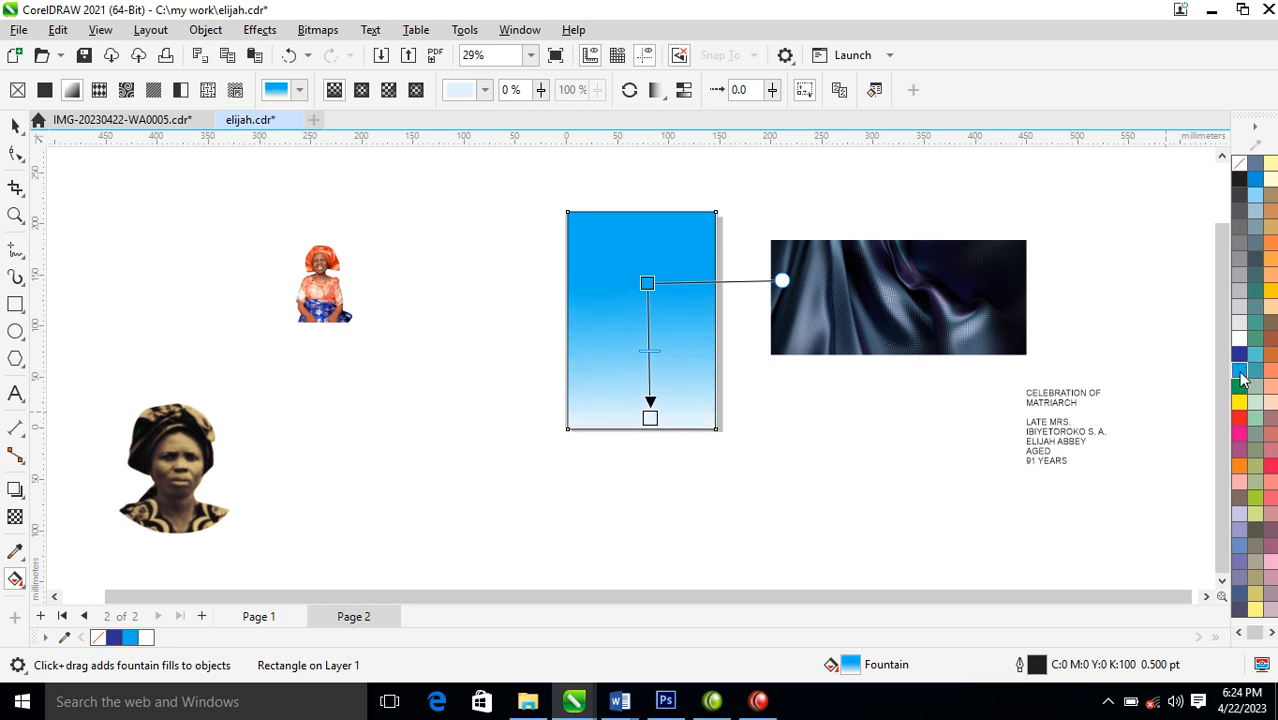
Add an intermediate cyan stop to the gradient, move the start stop upward and colour it dark blue
{"action": "double_click", "coordinate": [649, 326]}
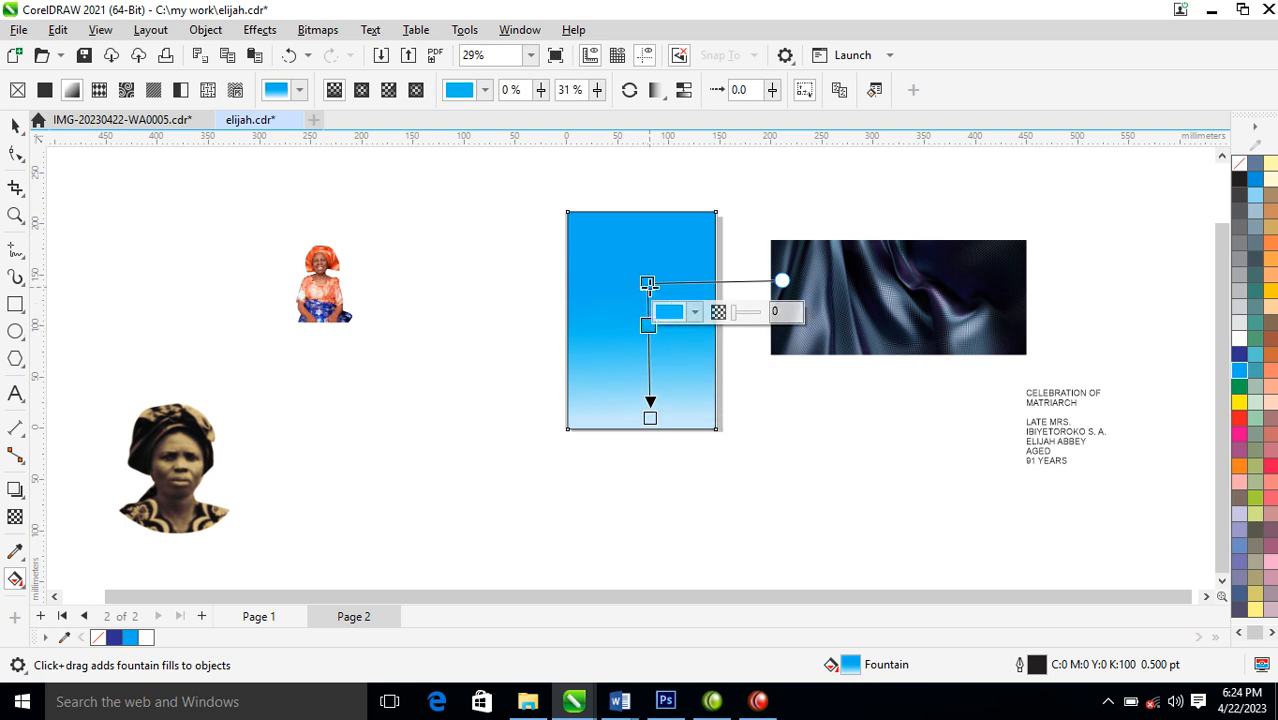
{"action": "left_click_drag", "start_coordinate": [648, 284], "coordinate": [650, 253]}
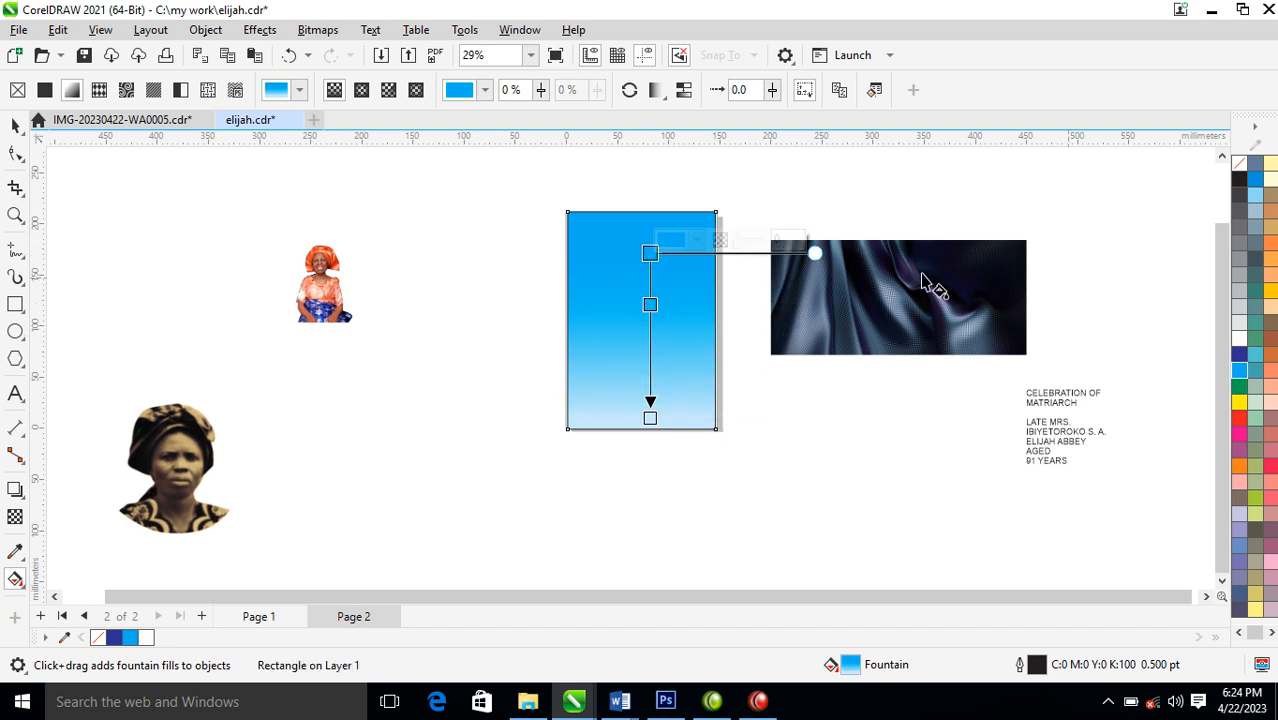
{"action": "left_click", "coordinate": [1239, 355]}
Lower the gradient's cyan stop, add a blue stop just below the start, and set the start colour to C89 M82 Y41 K73
{"action": "left_click", "coordinate": [650, 307]}
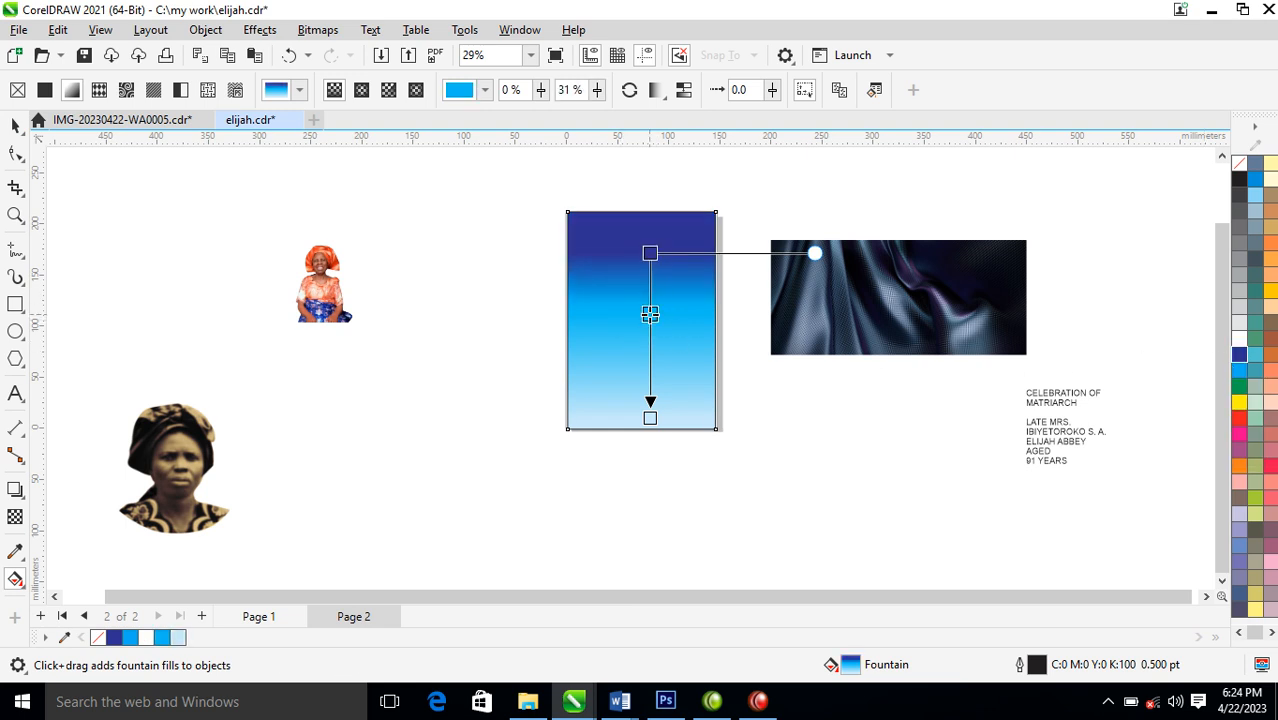
{"action": "left_click", "coordinate": [650, 253]}
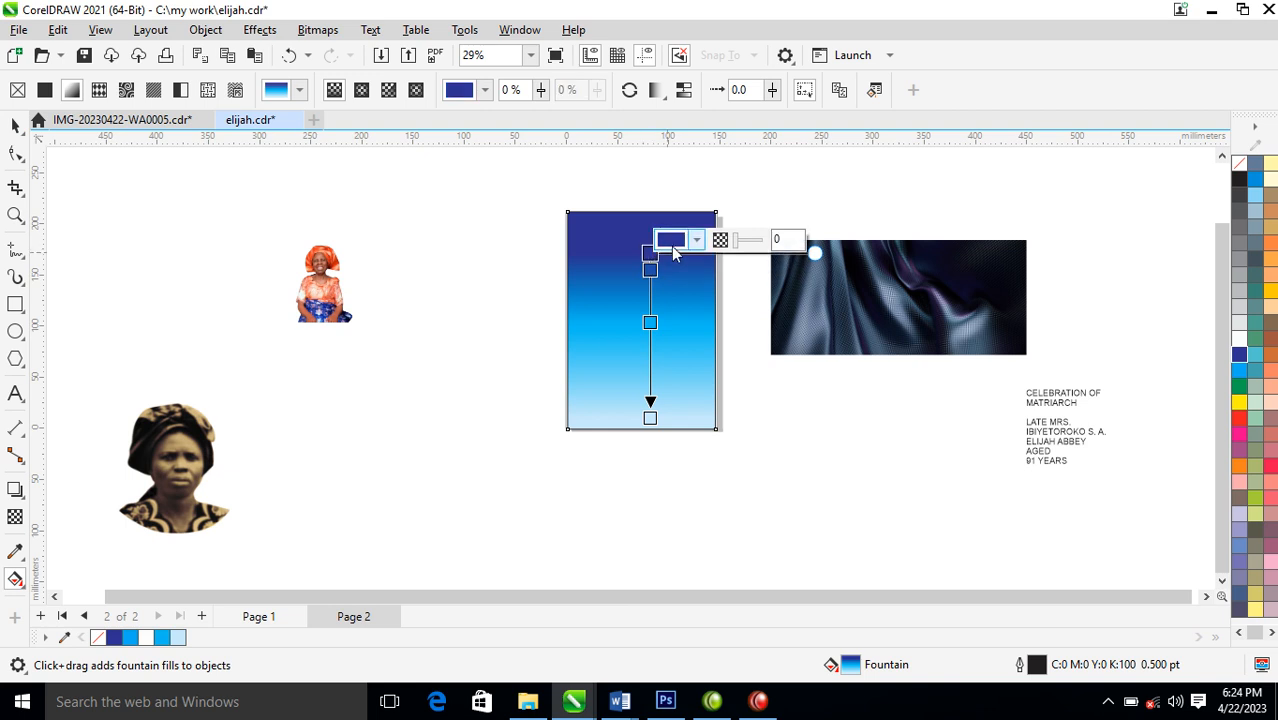
{"action": "left_click", "coordinate": [672, 256]}
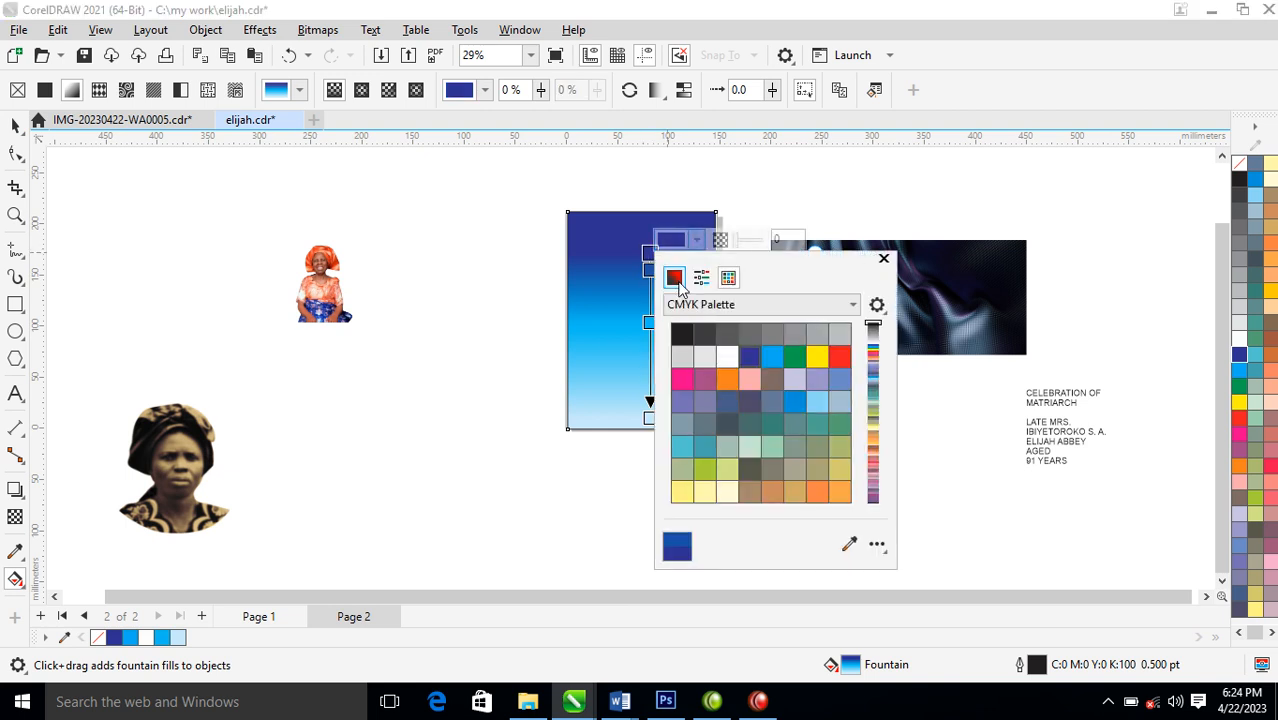
{"action": "left_click", "coordinate": [674, 277]}
{"action": "left_click", "coordinate": [775, 414]}
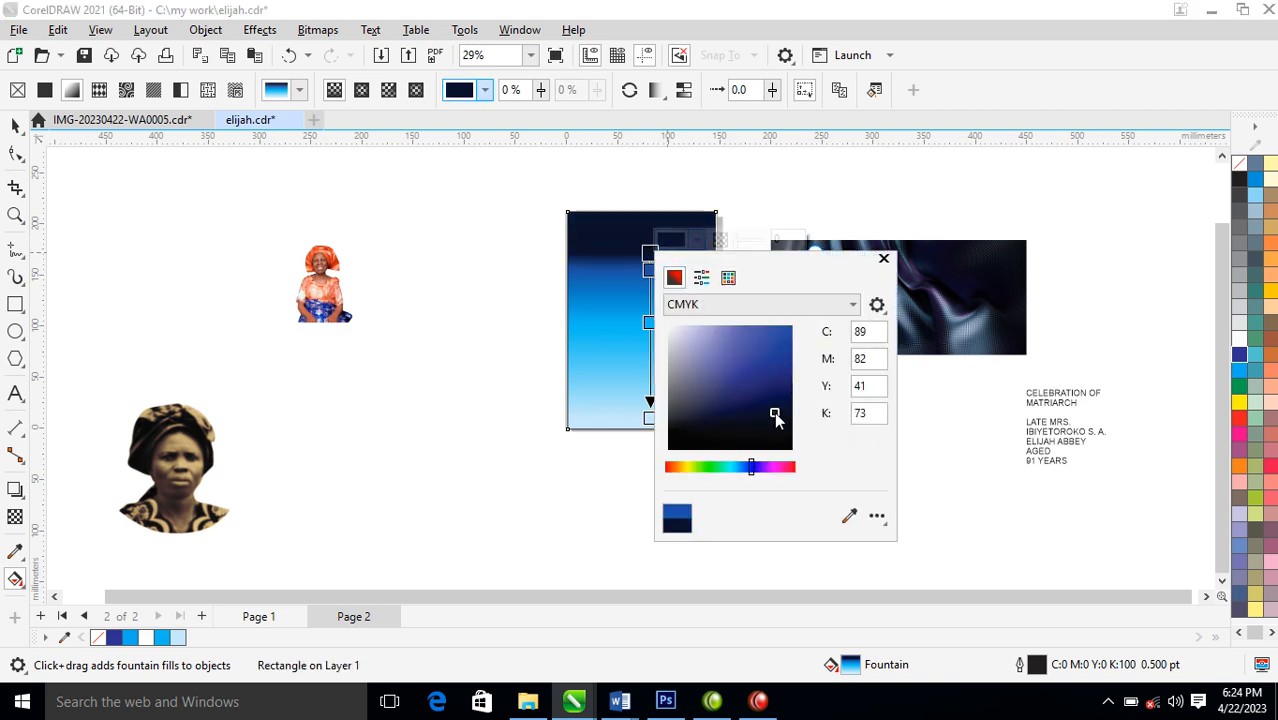
{"action": "left_click", "coordinate": [883, 260]}
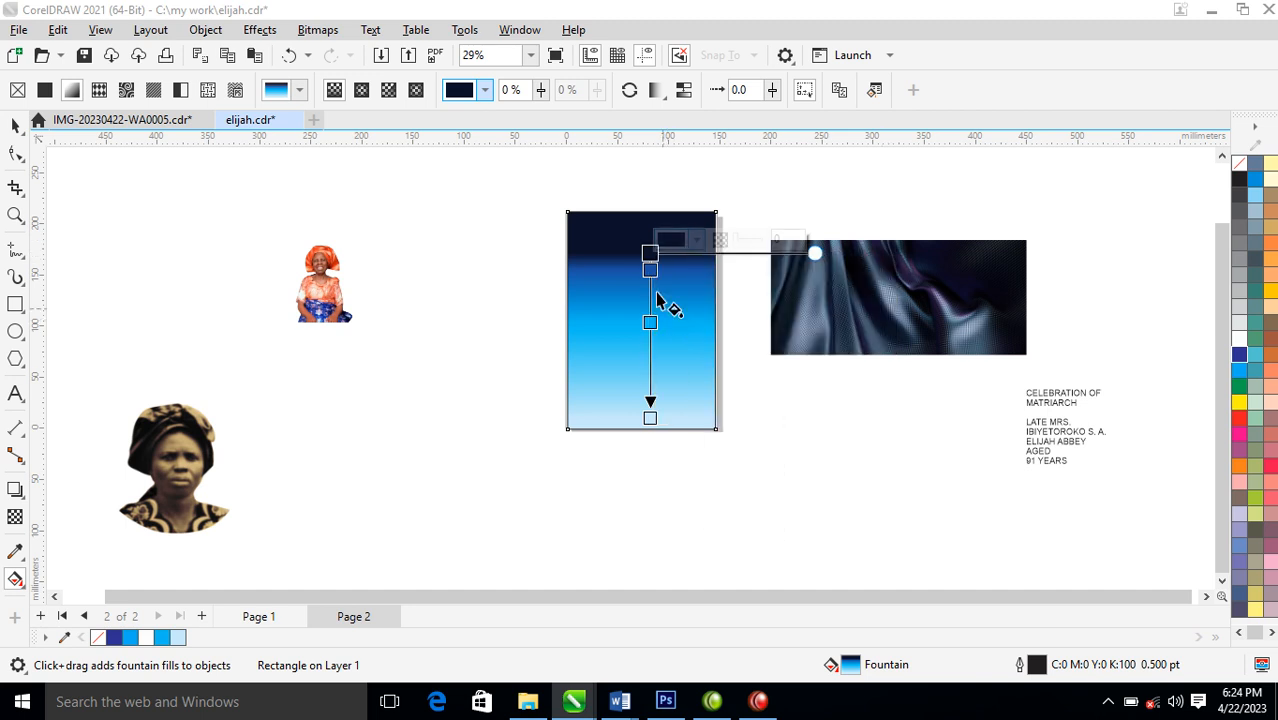
Spread the gradient stops, moving the navy start close to the rectangle's upper edge and the blue and cyan stops further down
{"action": "left_click_drag", "start_coordinate": [649, 269], "coordinate": [649, 297]}
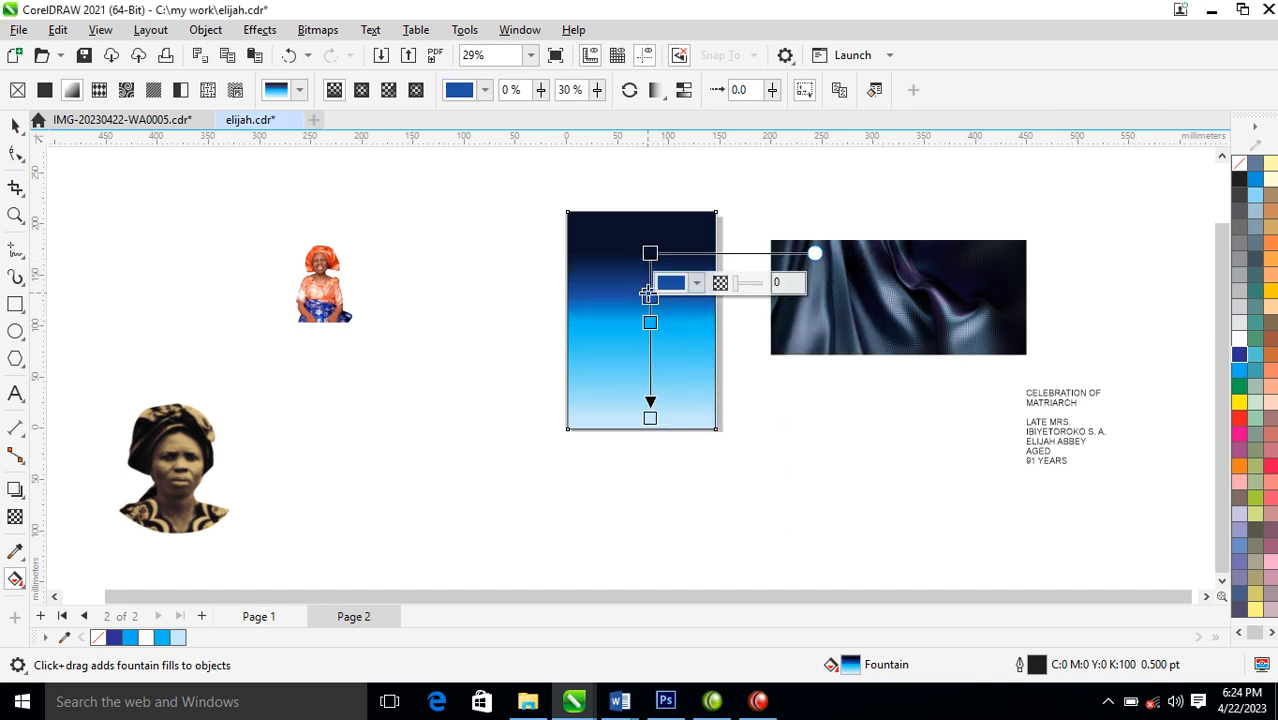
{"action": "left_click_drag", "start_coordinate": [650, 253], "coordinate": [650, 228]}
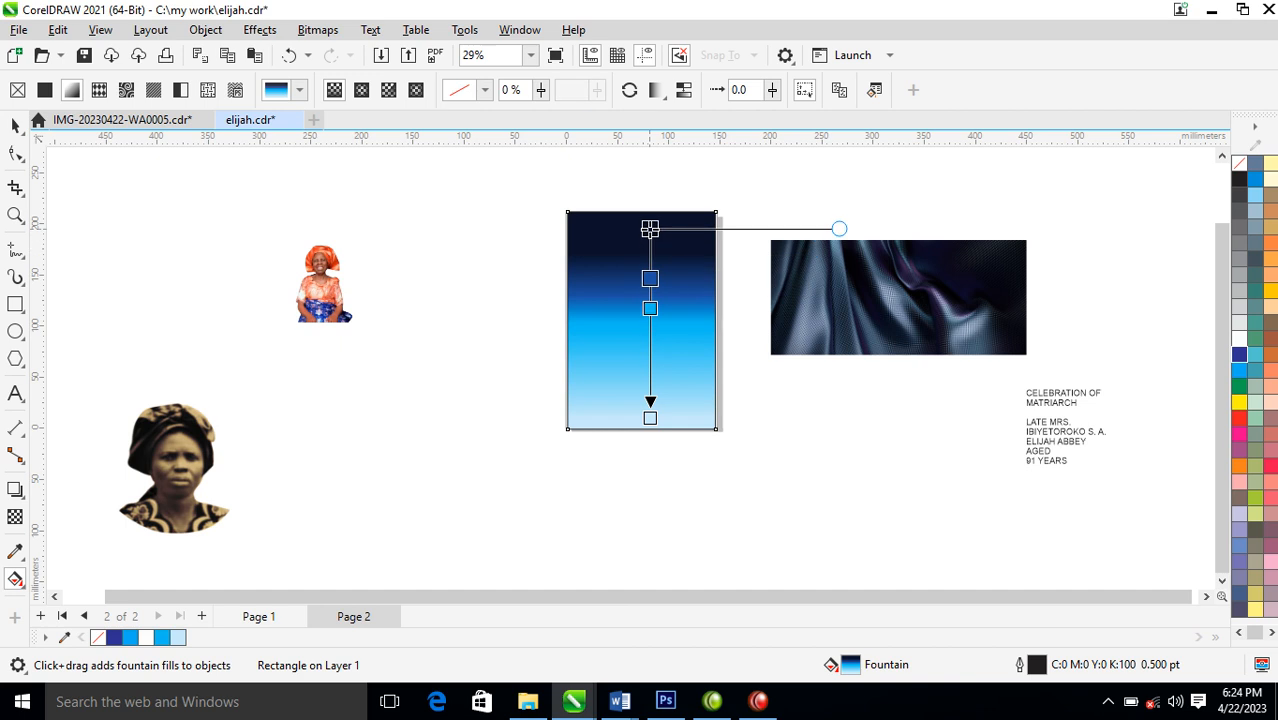
{"action": "left_click_drag", "start_coordinate": [651, 311], "coordinate": [651, 331]}
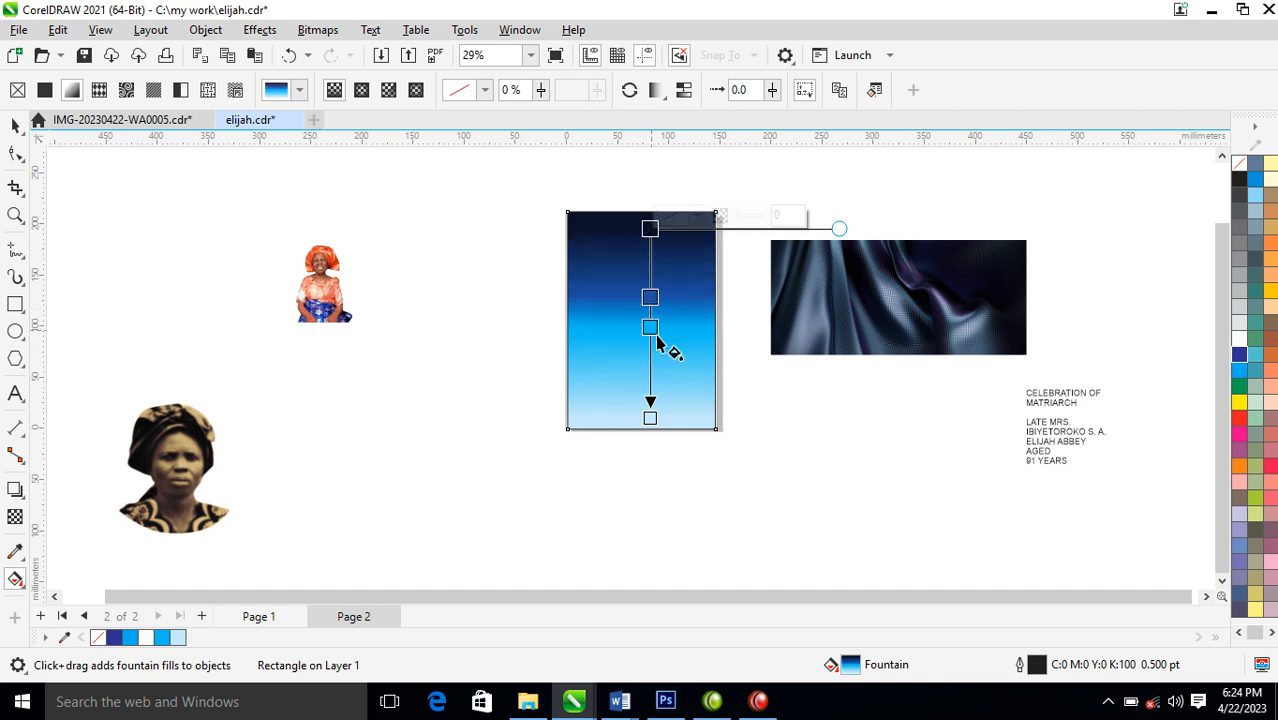
Place a copy of the dark fabric image over the upper part of the gradient rectangle and select the copy
{"action": "key", "text": "space"}
{"action": "left_click_drag", "start_coordinate": [979, 297], "coordinate": [746, 278]}
{"action": "right_click", "coordinate": [746, 278]}
{"action": "left_click", "coordinate": [479, 209]}
{"action": "key", "text": "z"}
{"action": "left_click_drag", "start_coordinate": [448, 175], "coordinate": [866, 418]}
{"action": "key", "text": "space"}
{"action": "left_click", "coordinate": [673, 341]}
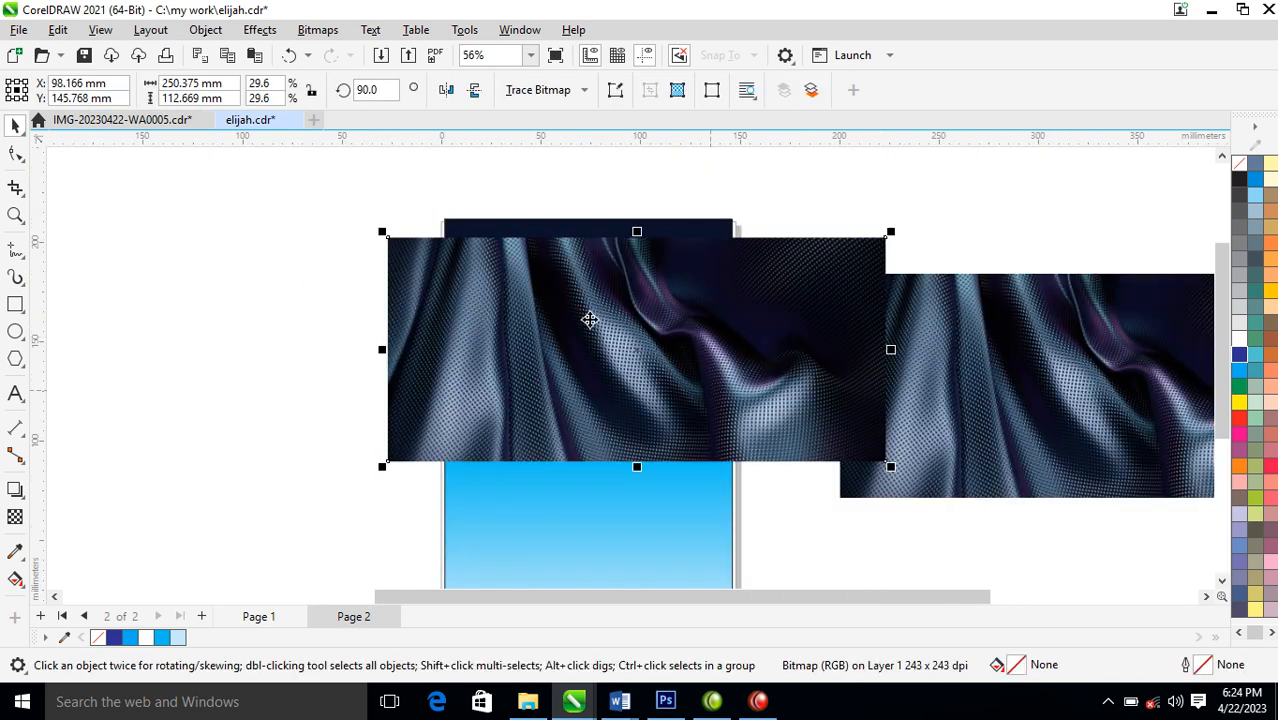
Apply a vertical fountain transparency to the fabric copy, fading its lower half to 100% transparent into the blue gradient
{"action": "left_click", "coordinate": [15, 517]}
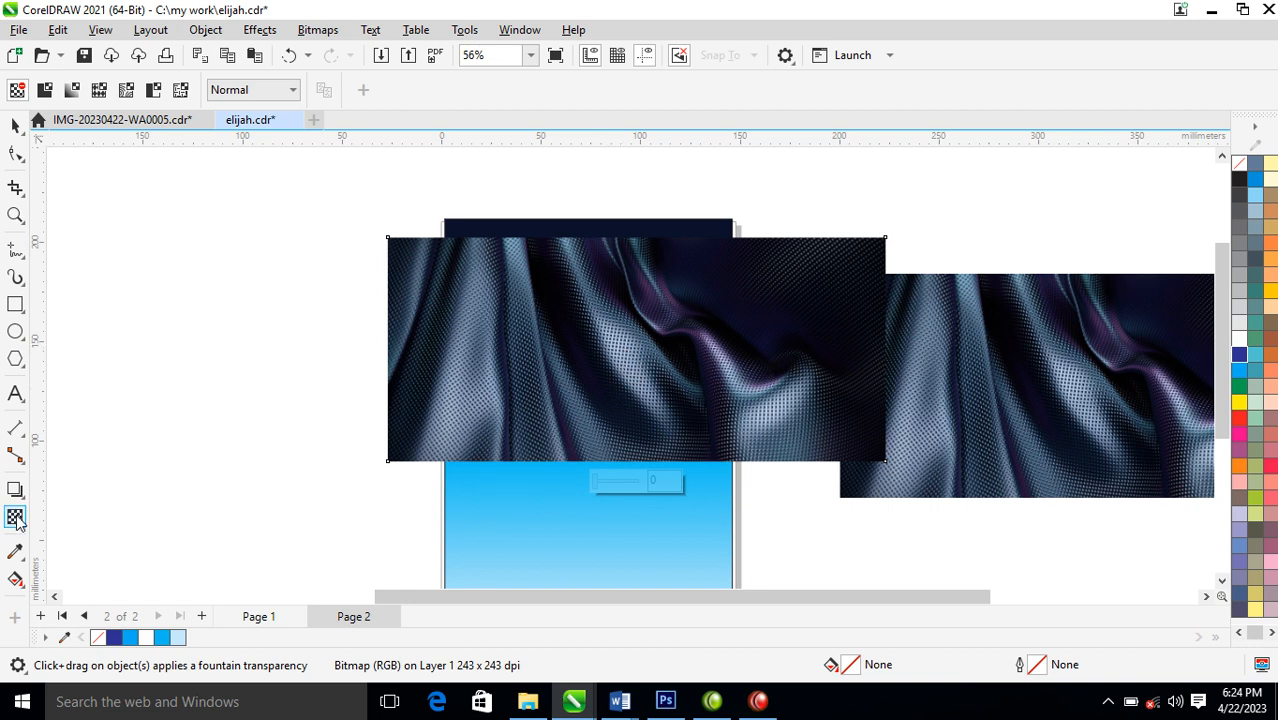
{"action": "left_click_drag", "start_coordinate": [625, 348], "coordinate": [625, 452]}
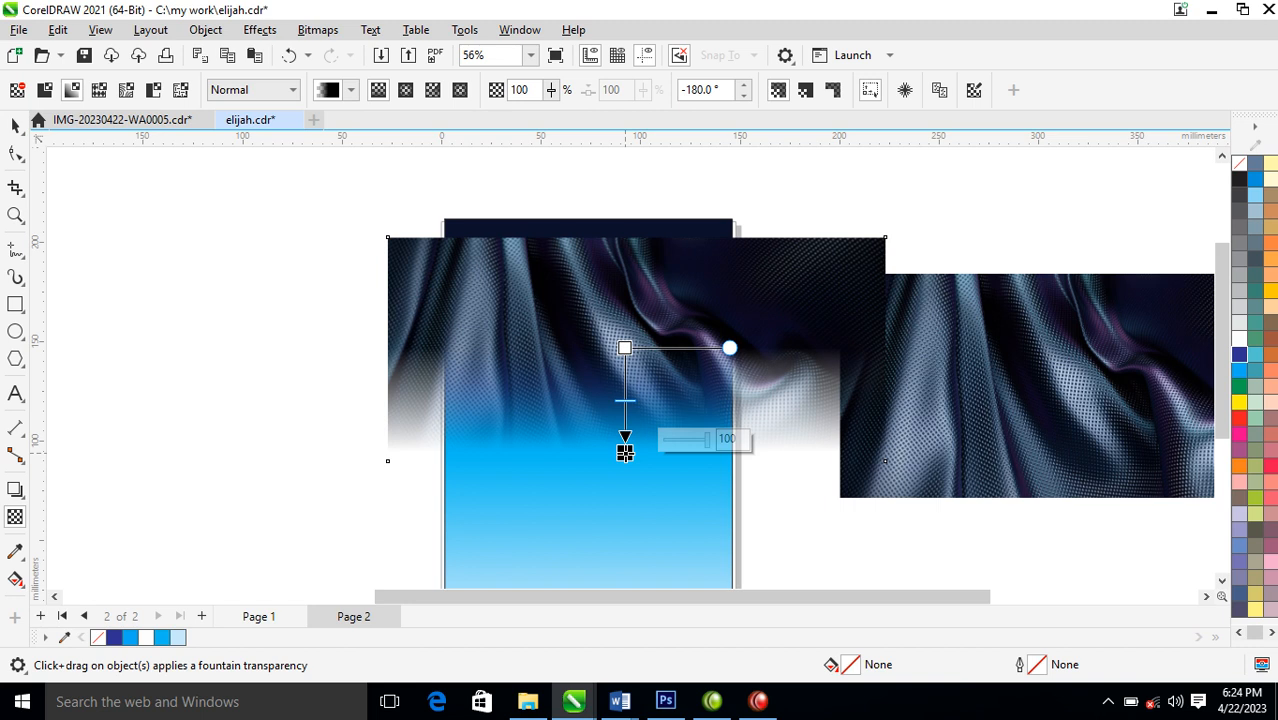
{"action": "left_click", "coordinate": [15, 125]}
Try converting the faded fabric copy to a 300 dpi Grayscale (8-bit) bitmap with a transparent background and undo the conversion
{"action": "left_click", "coordinate": [318, 30]}
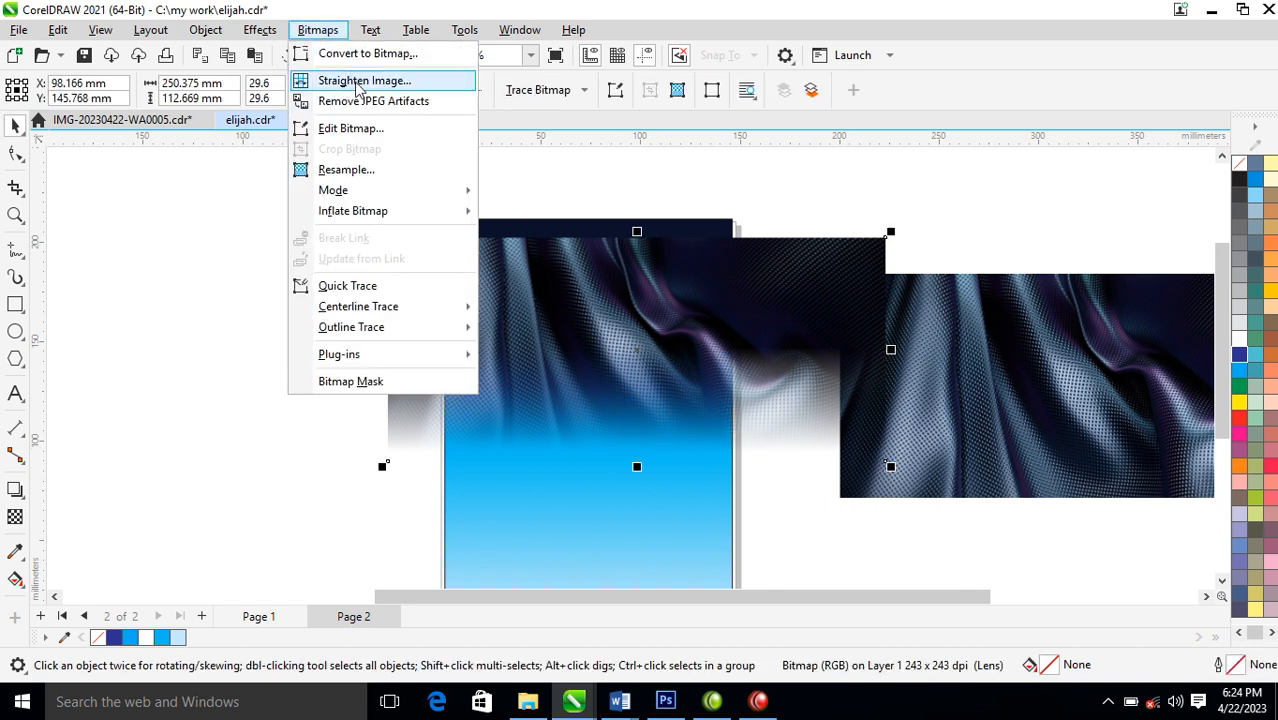
{"action": "left_click", "coordinate": [368, 30]}
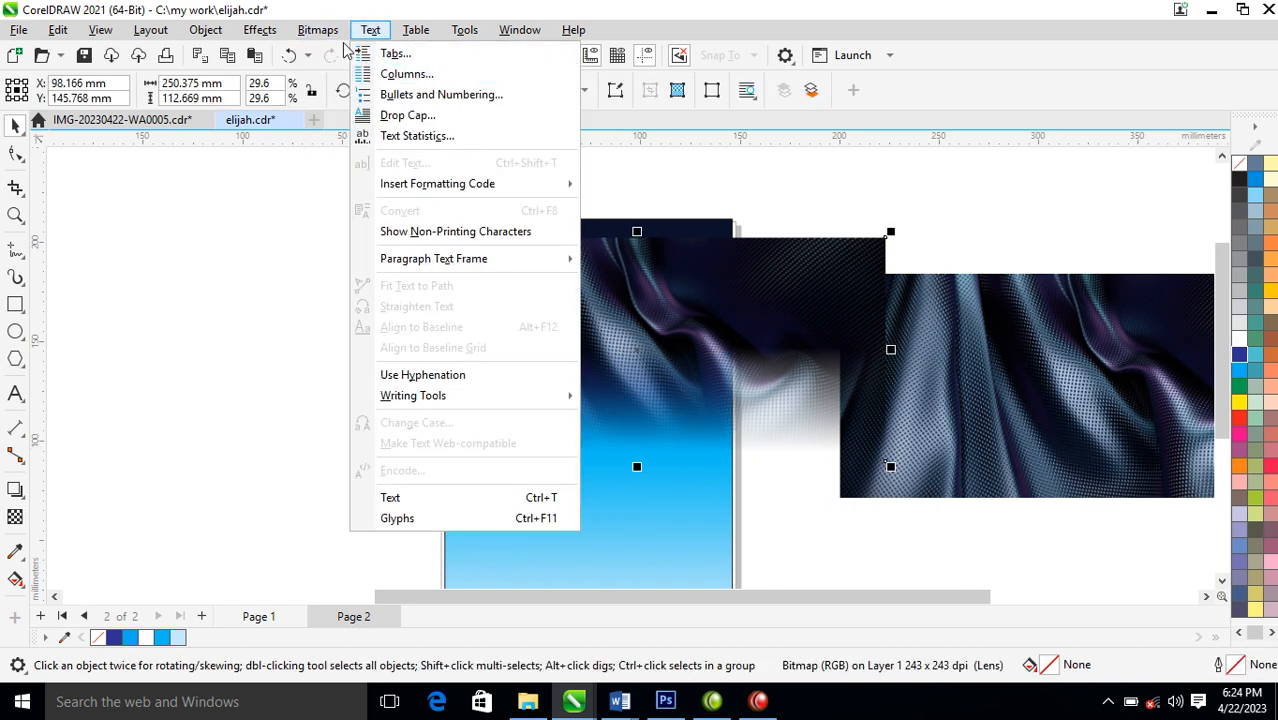
{"action": "mouse_move", "coordinate": [322, 30]}
{"action": "left_click", "coordinate": [357, 53]}
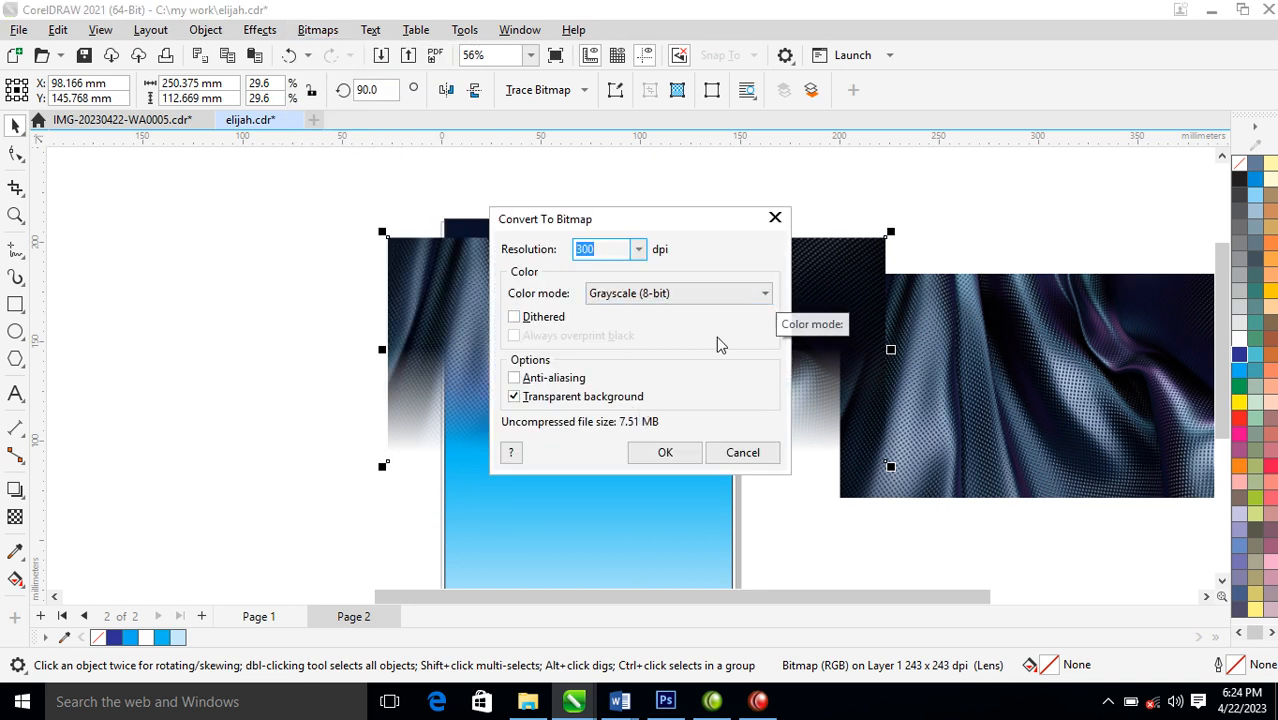
{"action": "left_click", "coordinate": [665, 452]}
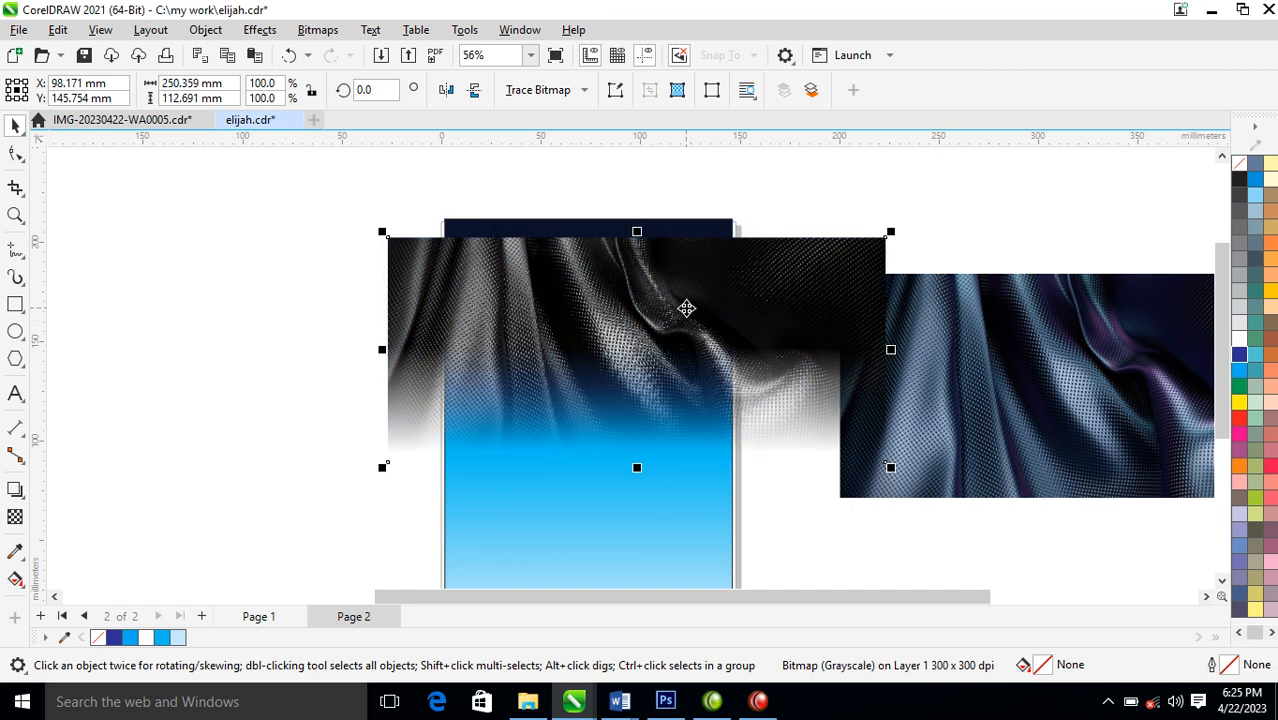
{"action": "key", "text": "ctrl+z"}
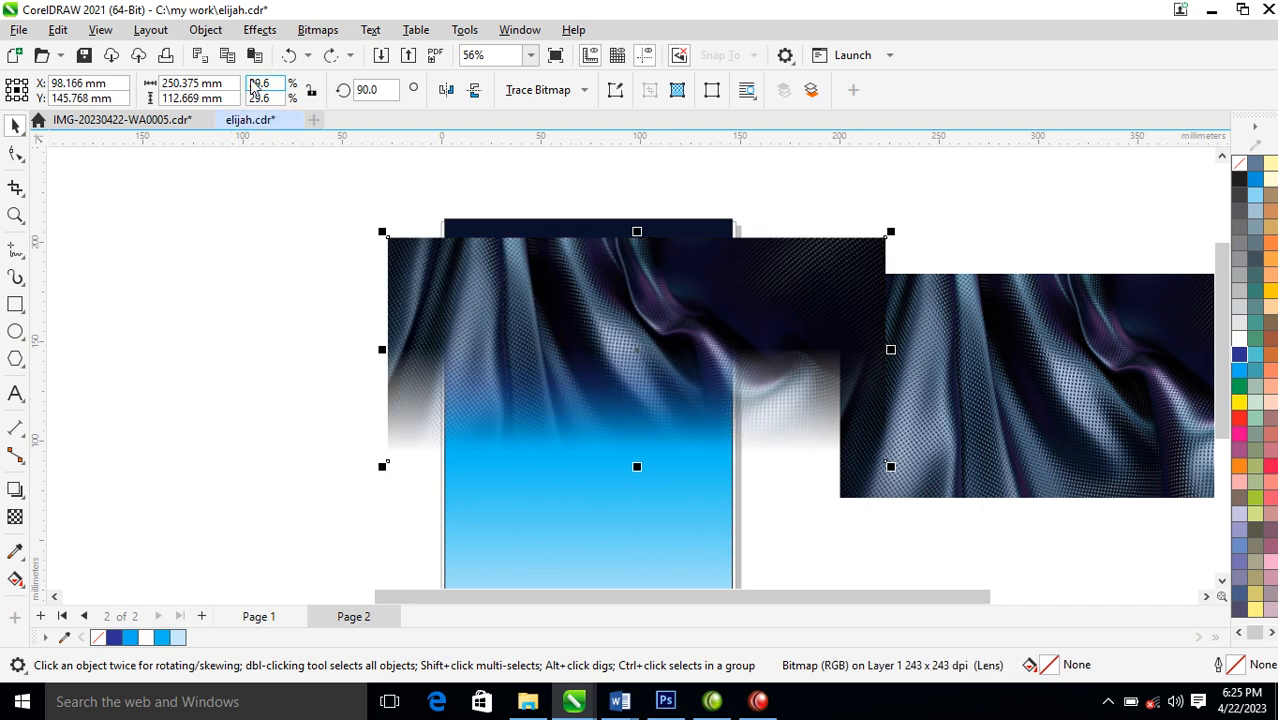
Convert the faded fabric copy to a 300 dpi RGB Color (24-bit) bitmap with a transparent background
{"action": "left_click", "coordinate": [317, 29]}
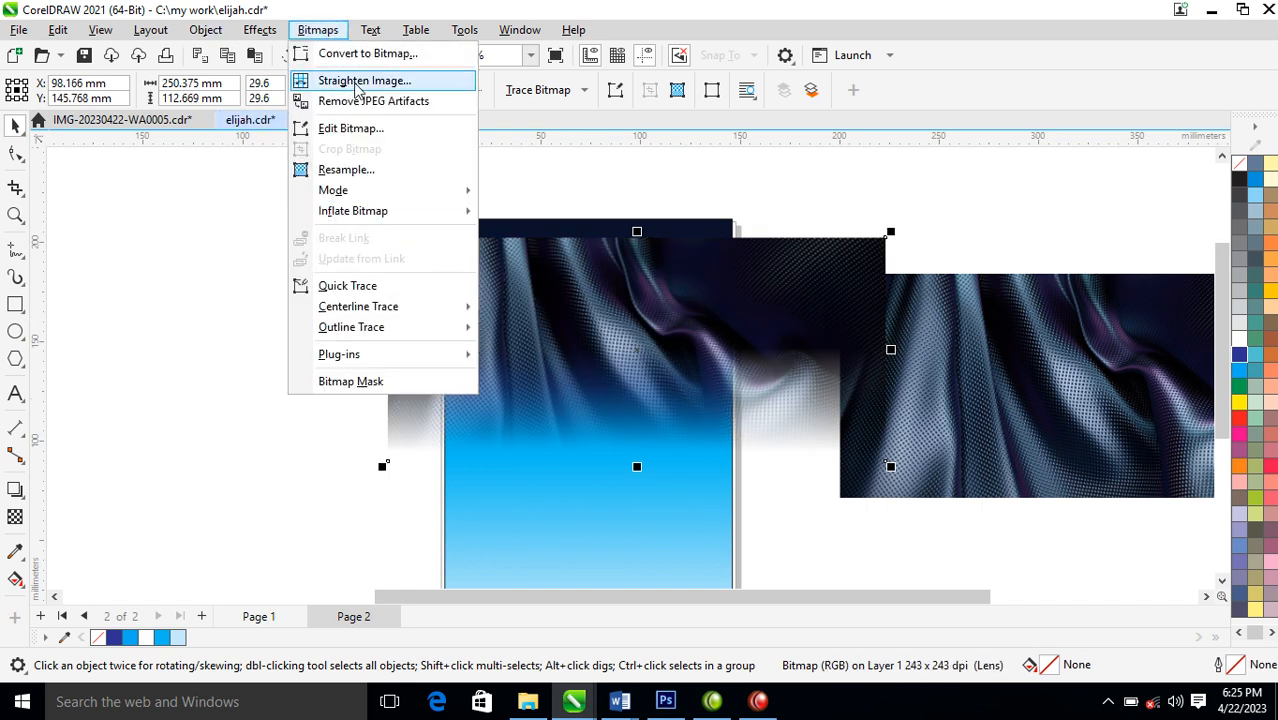
{"action": "left_click", "coordinate": [362, 51]}
{"action": "left_click", "coordinate": [722, 293]}
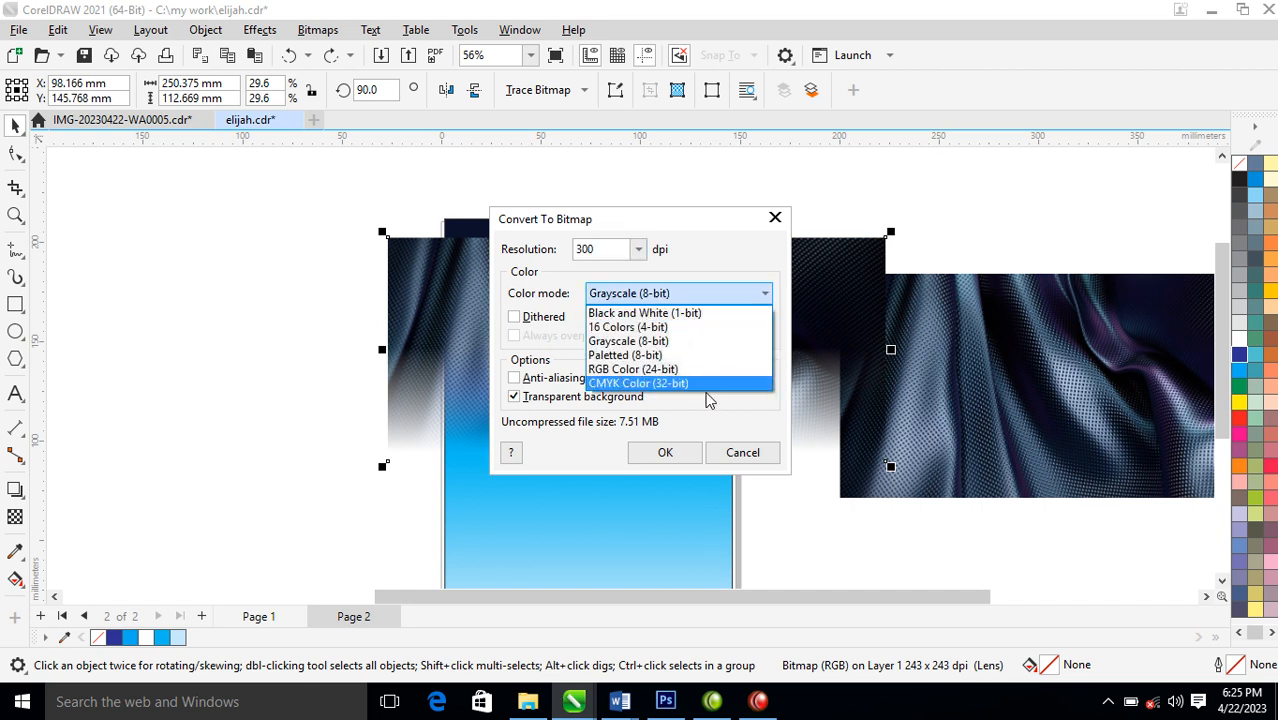
{"action": "left_click", "coordinate": [610, 369]}
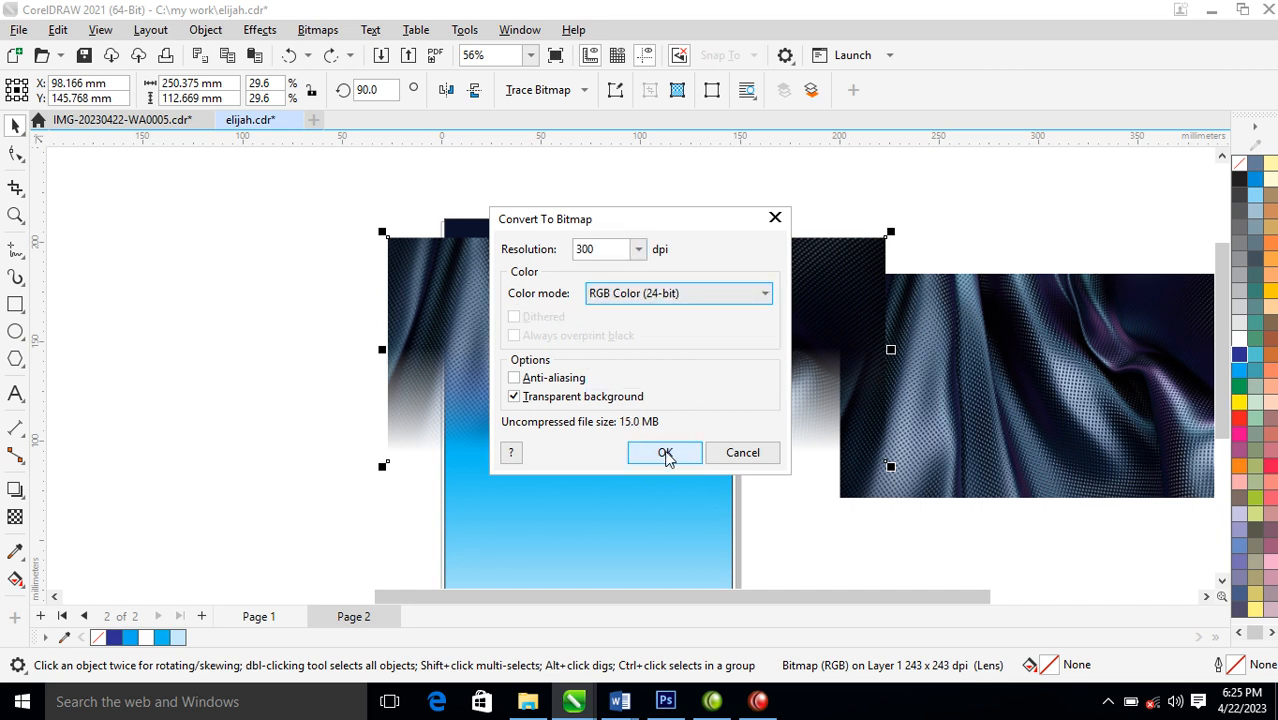
{"action": "left_click", "coordinate": [670, 455]}
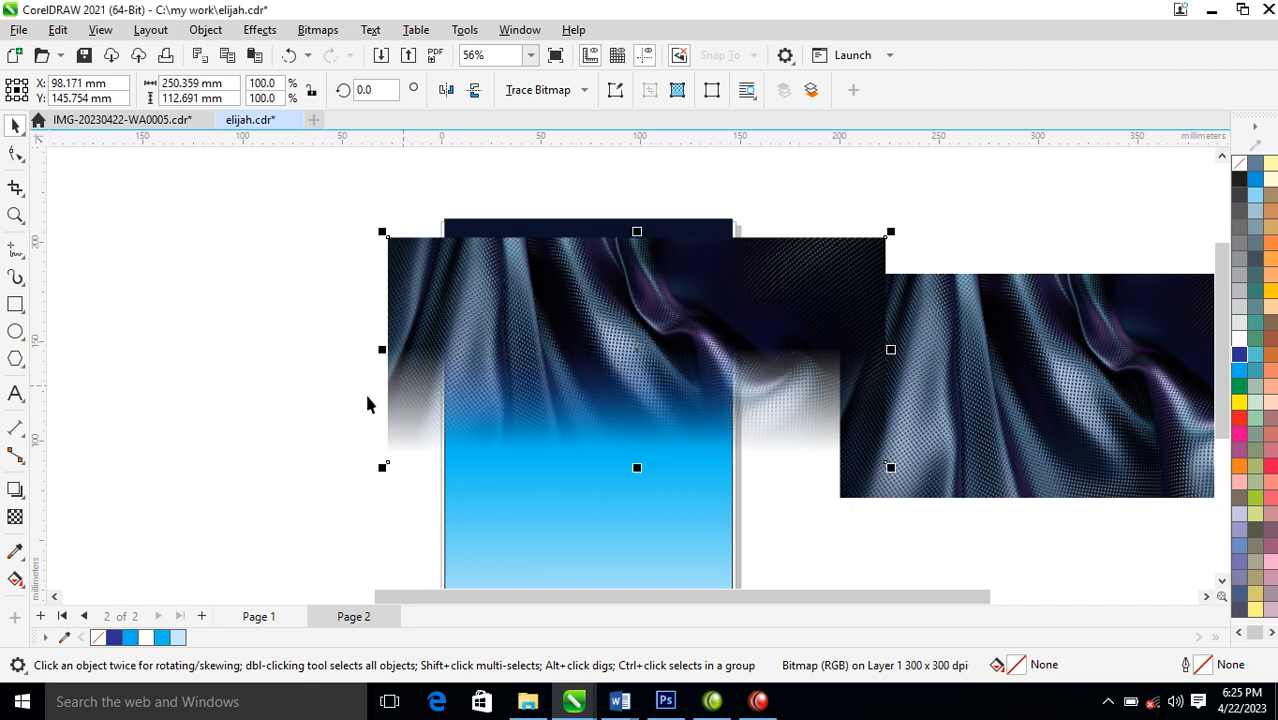
Set the faded fabric bitmap's transparency merge mode to Screen so it blends with the blue gradient
{"action": "left_click", "coordinate": [16, 520]}
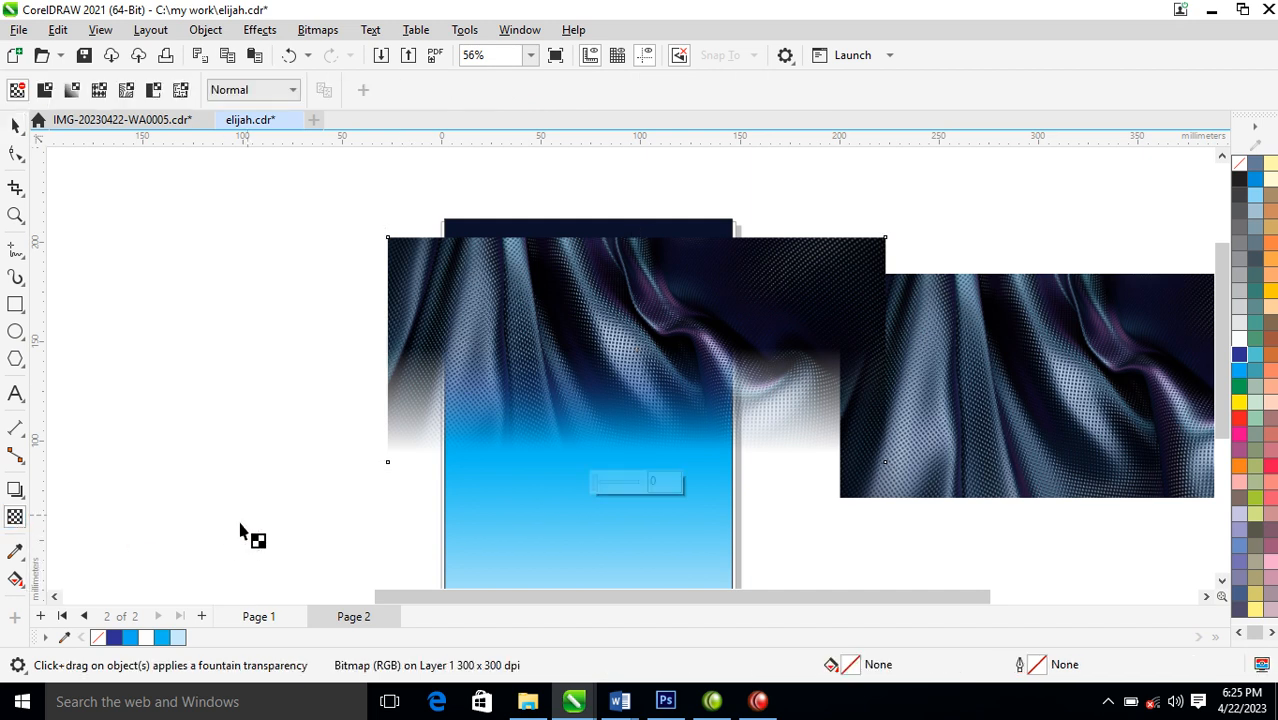
{"action": "left_click", "coordinate": [283, 92]}
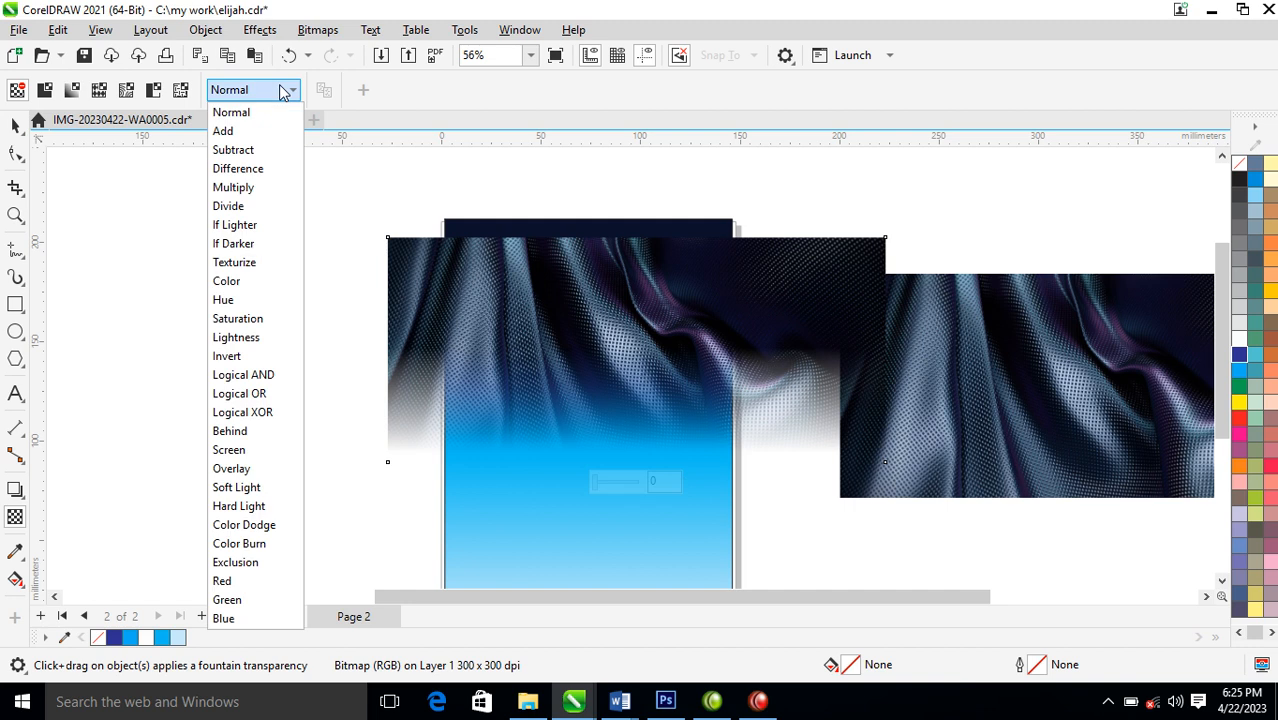
{"action": "left_click", "coordinate": [243, 451]}
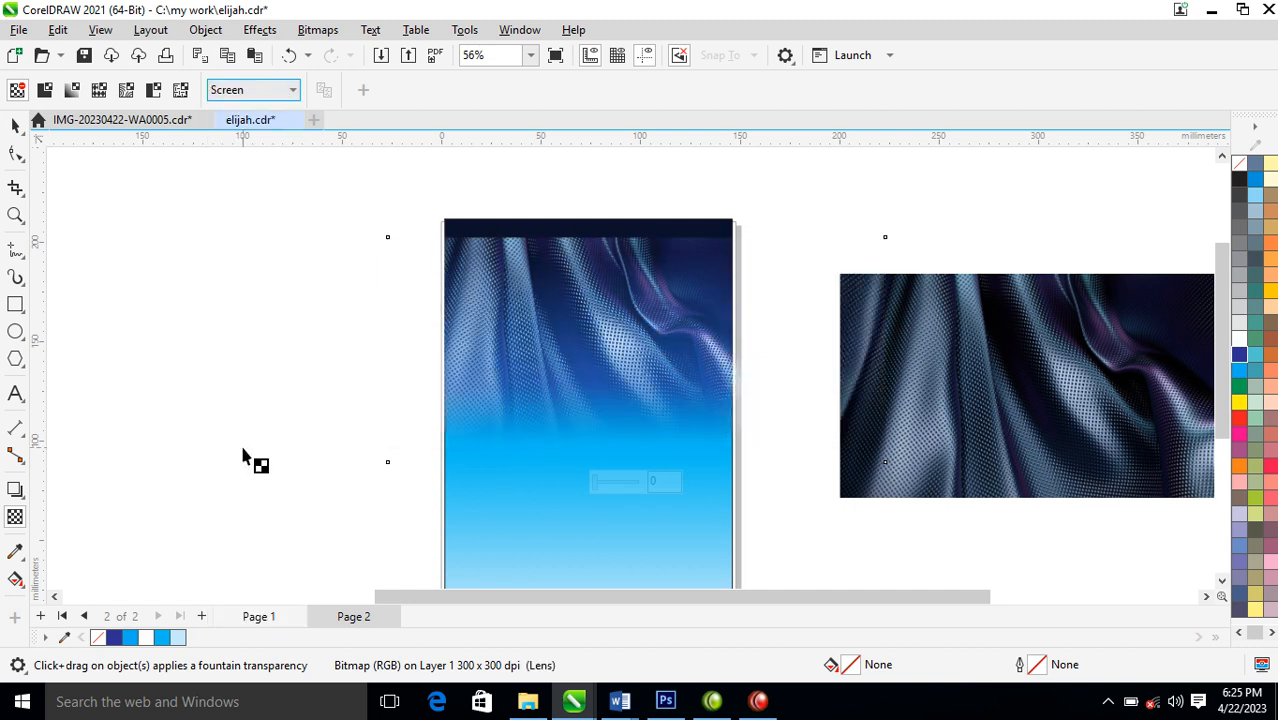
Shift the blended fabric bitmap over the gradient rectangle and enlarge it to about 435 by 200 mm
{"action": "left_click", "coordinate": [15, 125]}
{"action": "left_click_drag", "start_coordinate": [658, 257], "coordinate": [580, 341]}
{"action": "left_click_drag", "start_coordinate": [818, 312], "coordinate": [998, 232]}
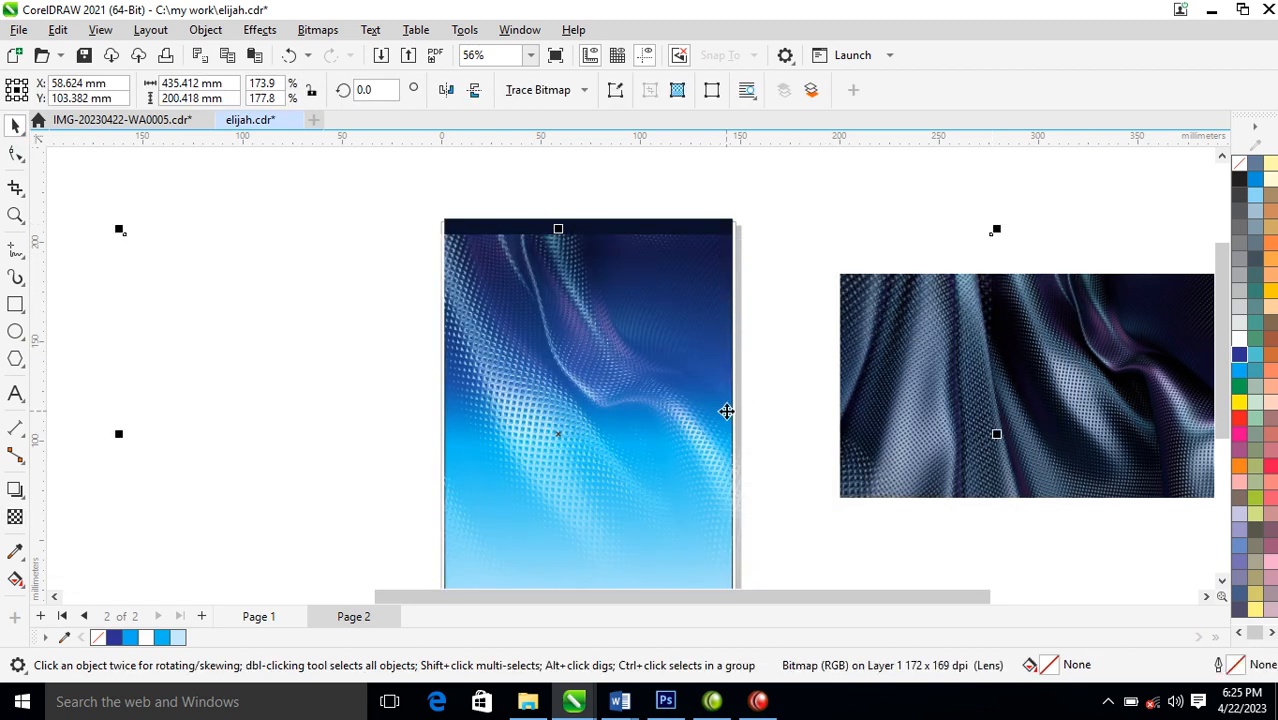
PowerClip the fabric bitmap inside the gradient rectangle and select the clipped image for adjustment
{"action": "left_click_drag", "start_coordinate": [666, 306], "coordinate": [712, 254]}
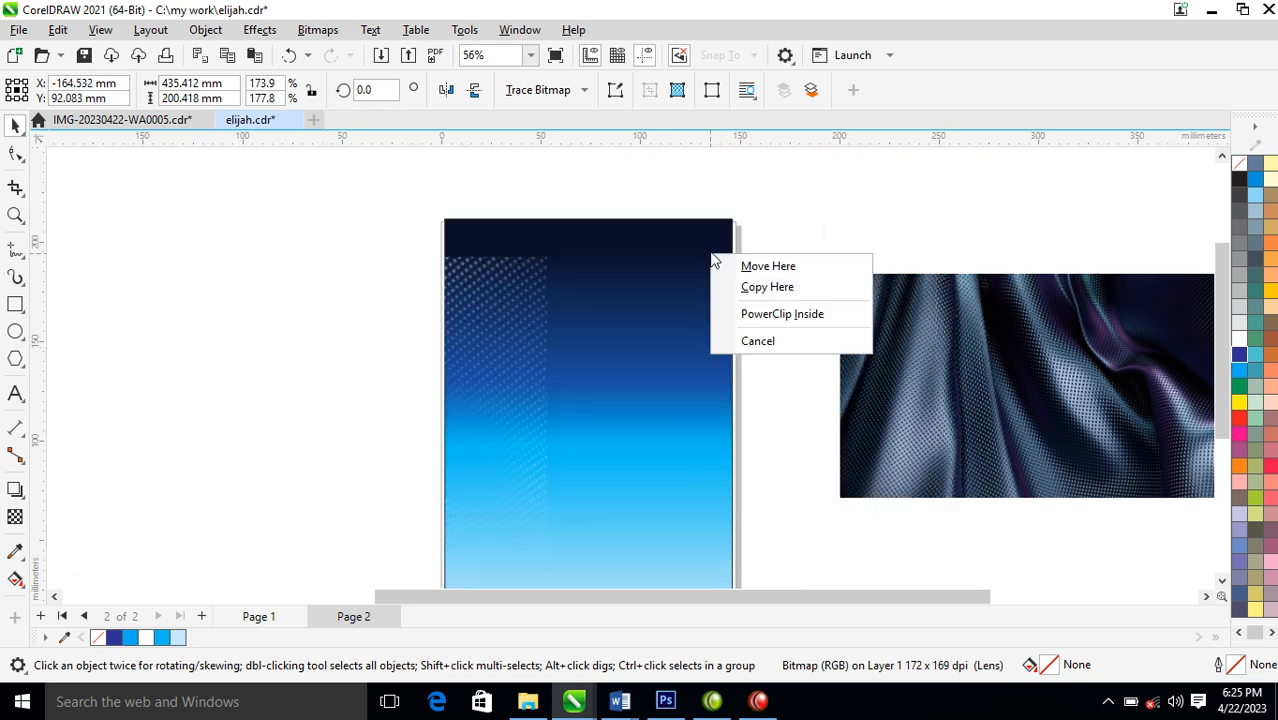
{"action": "left_click", "coordinate": [788, 317]}
{"action": "left_click", "coordinate": [635, 310], "text": "alt"}
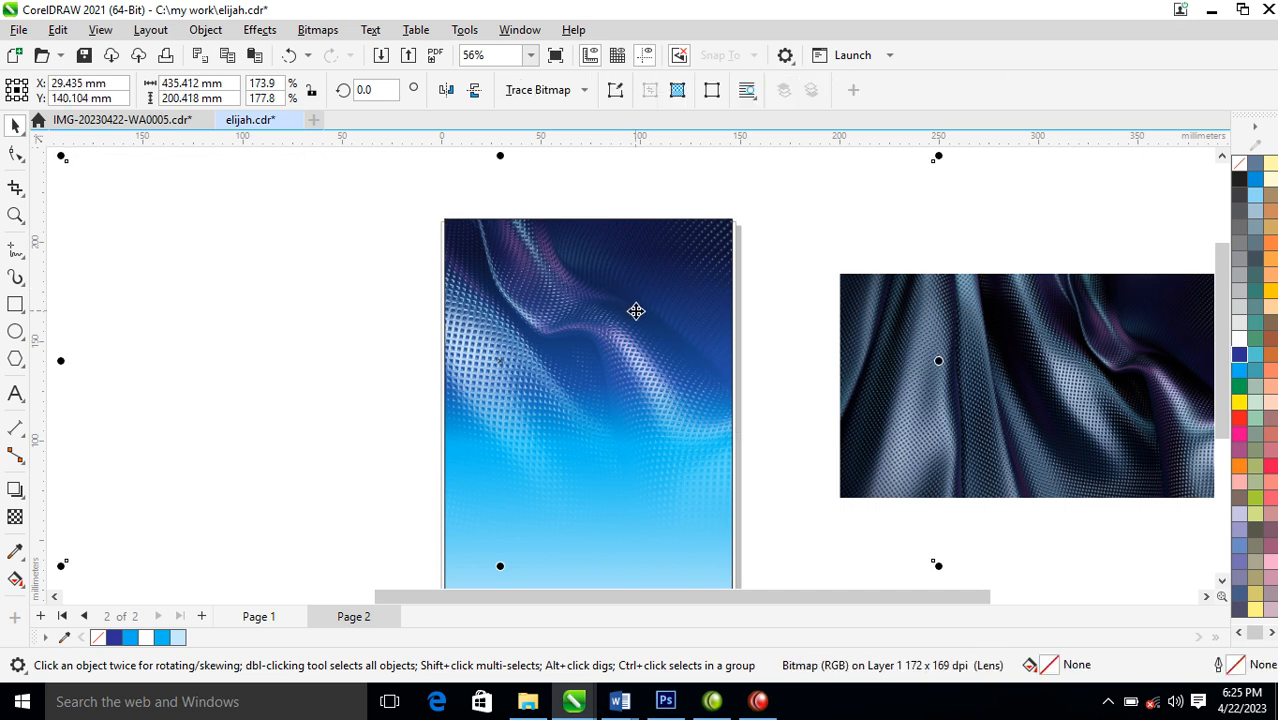
Reposition the clipped fabric and enlarge it to about 556 by 256 mm so it spreads across the page
{"action": "left_click_drag", "start_coordinate": [615, 296], "coordinate": [648, 323]}
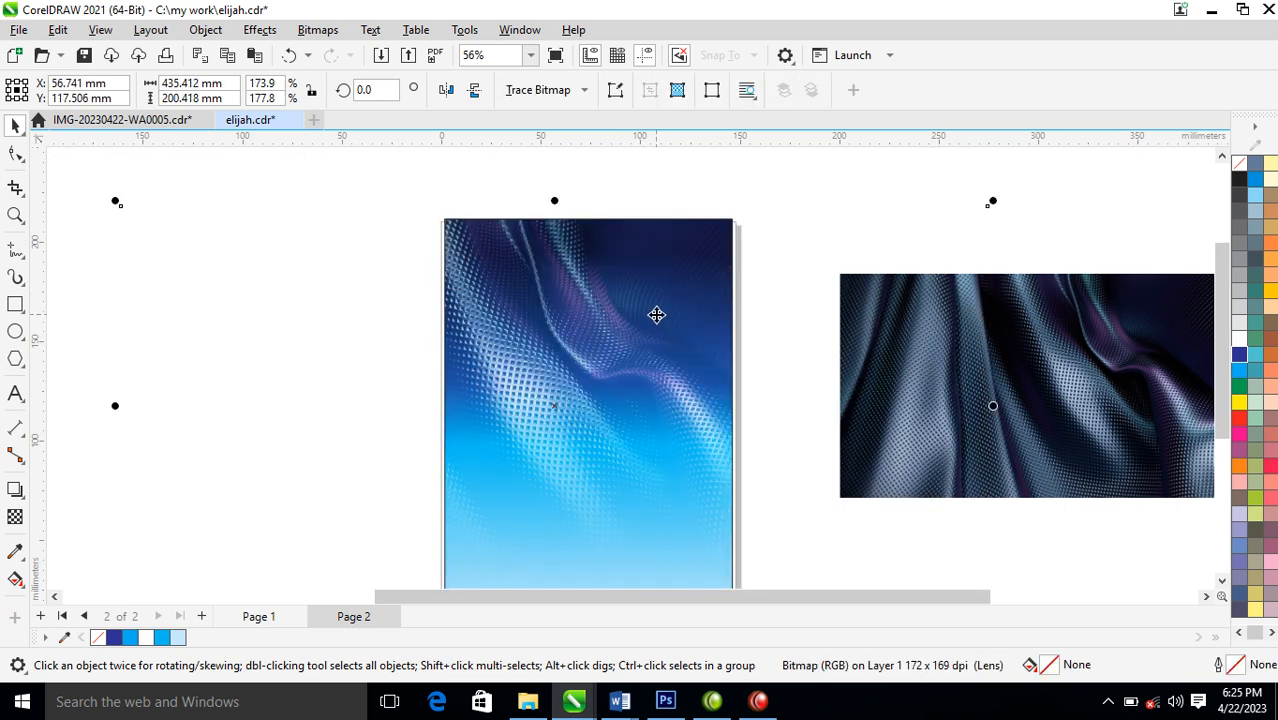
{"action": "scroll", "coordinate": [656, 315], "scroll_direction": "down", "scroll_amount": 3}
{"action": "key", "text": "F2"}
{"action": "left_click_drag", "start_coordinate": [138, 197], "coordinate": [1067, 564]}
{"action": "left_click_drag", "start_coordinate": [772, 353], "coordinate": [762, 362]}
{"action": "left_click_drag", "start_coordinate": [689, 344], "coordinate": [716, 356]}
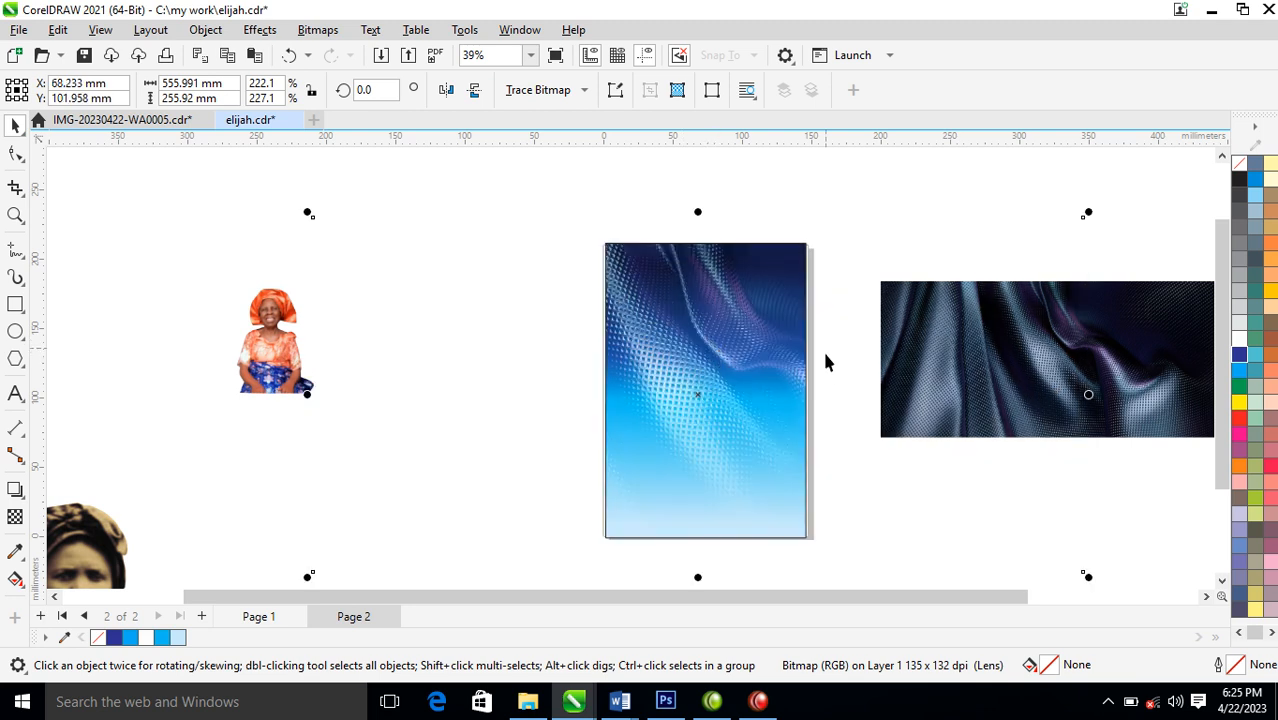
Place the cut-out portrait with the orange headwrap at the page's lower left, enlarged to about 100 by 136 mm
{"action": "left_click", "coordinate": [458, 368]}
{"action": "left_click_drag", "start_coordinate": [272, 346], "coordinate": [650, 527]}
{"action": "left_click", "coordinate": [776, 363]}
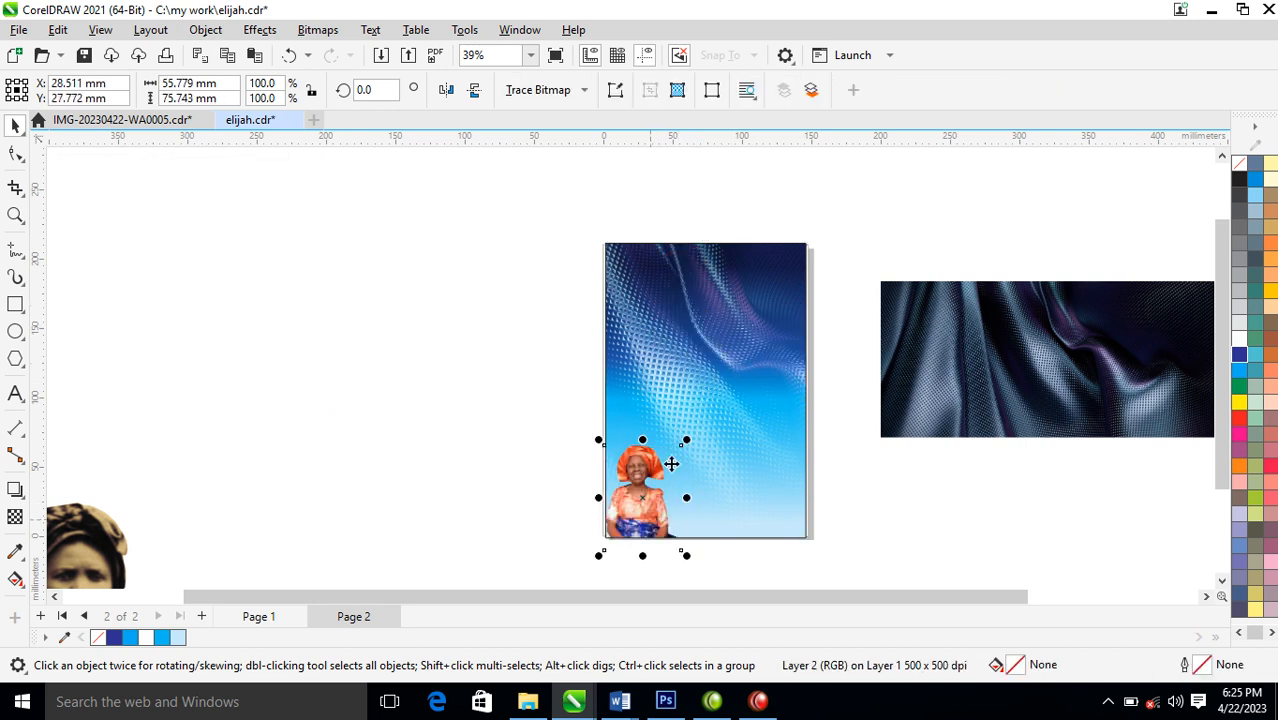
{"action": "left_click_drag", "start_coordinate": [686, 442], "coordinate": [755, 348]}
{"action": "left_click_drag", "start_coordinate": [686, 442], "coordinate": [684, 449]}
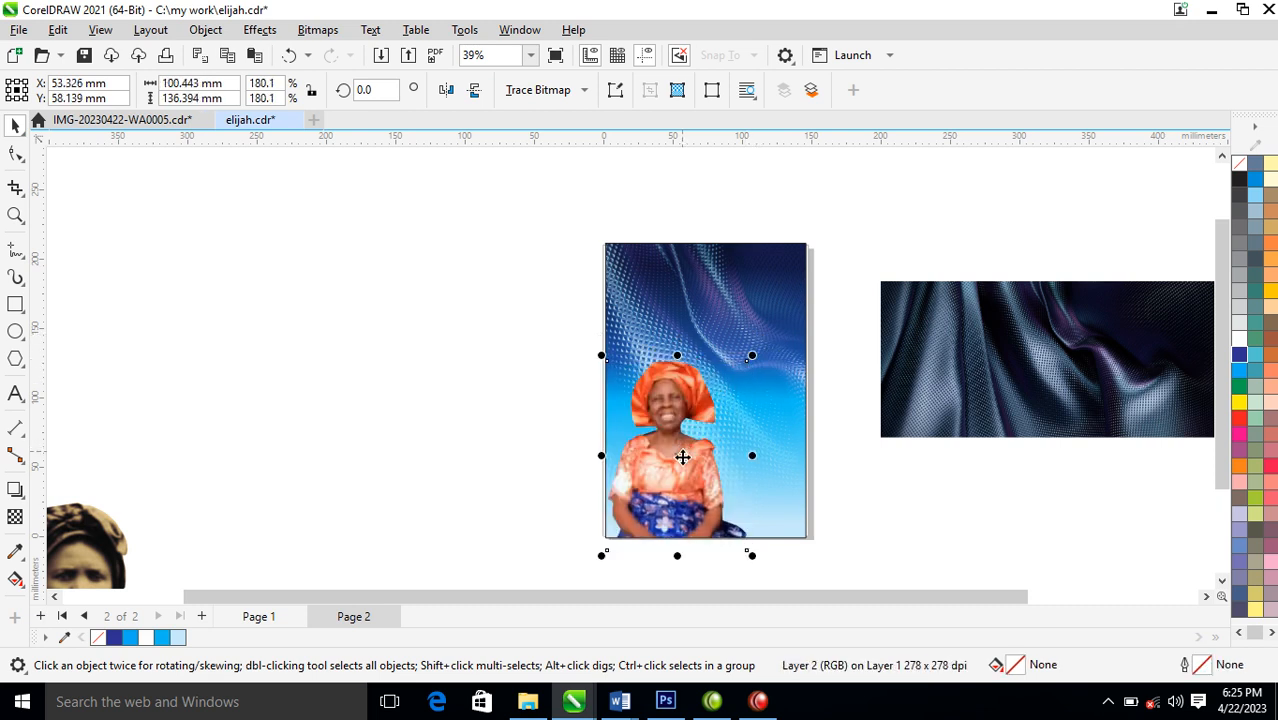
Bring the memorial text block onto the upper part of the page, above the portrait
{"action": "scroll", "coordinate": [757, 407], "scroll_direction": "down", "scroll_amount": 2}
{"action": "key", "text": "z"}
{"action": "left_click_drag", "start_coordinate": [493, 298], "coordinate": [988, 486]}
{"action": "left_click_drag", "start_coordinate": [1030, 288], "coordinate": [1030, 288]}
{"action": "left_click_drag", "start_coordinate": [1087, 494], "coordinate": [582, 316]}
{"action": "key", "text": "z"}
{"action": "left_click_drag", "start_coordinate": [492, 235], "coordinate": [790, 425]}
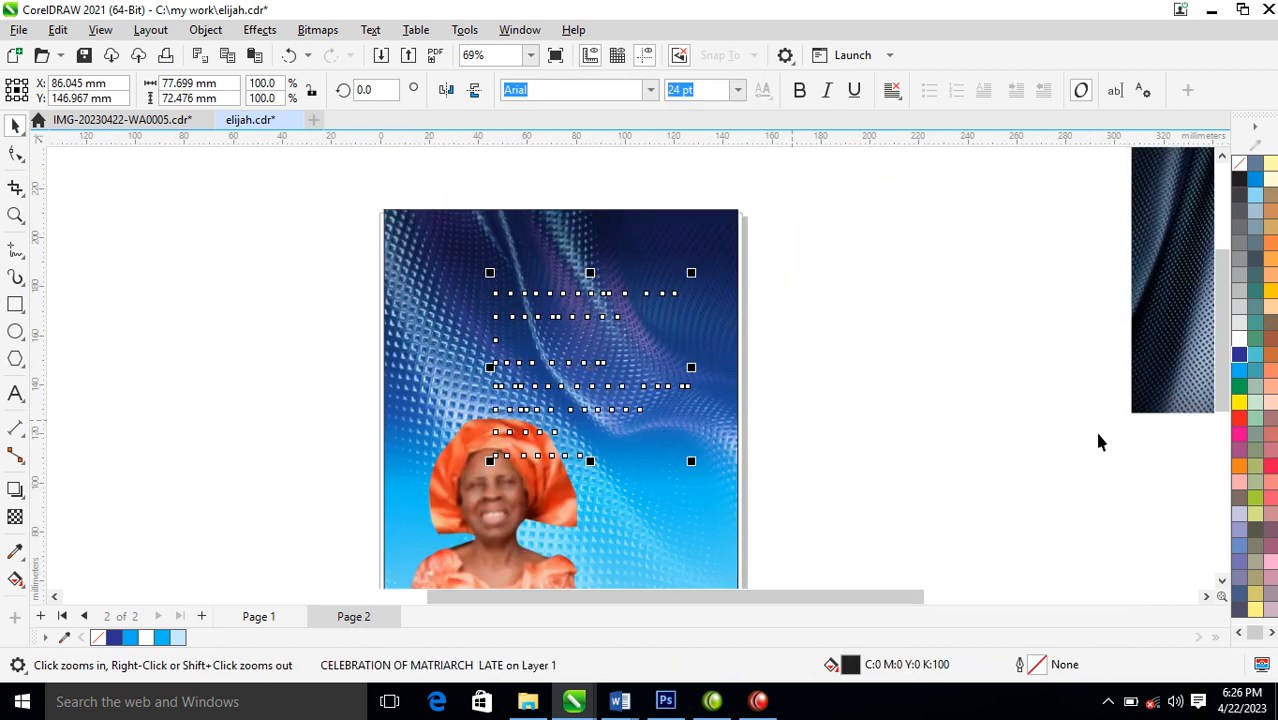
Fill the memorial text with white, set its font to FuturaTEE and shift it slightly up toward the page's right edge
{"action": "left_click", "coordinate": [1239, 341]}
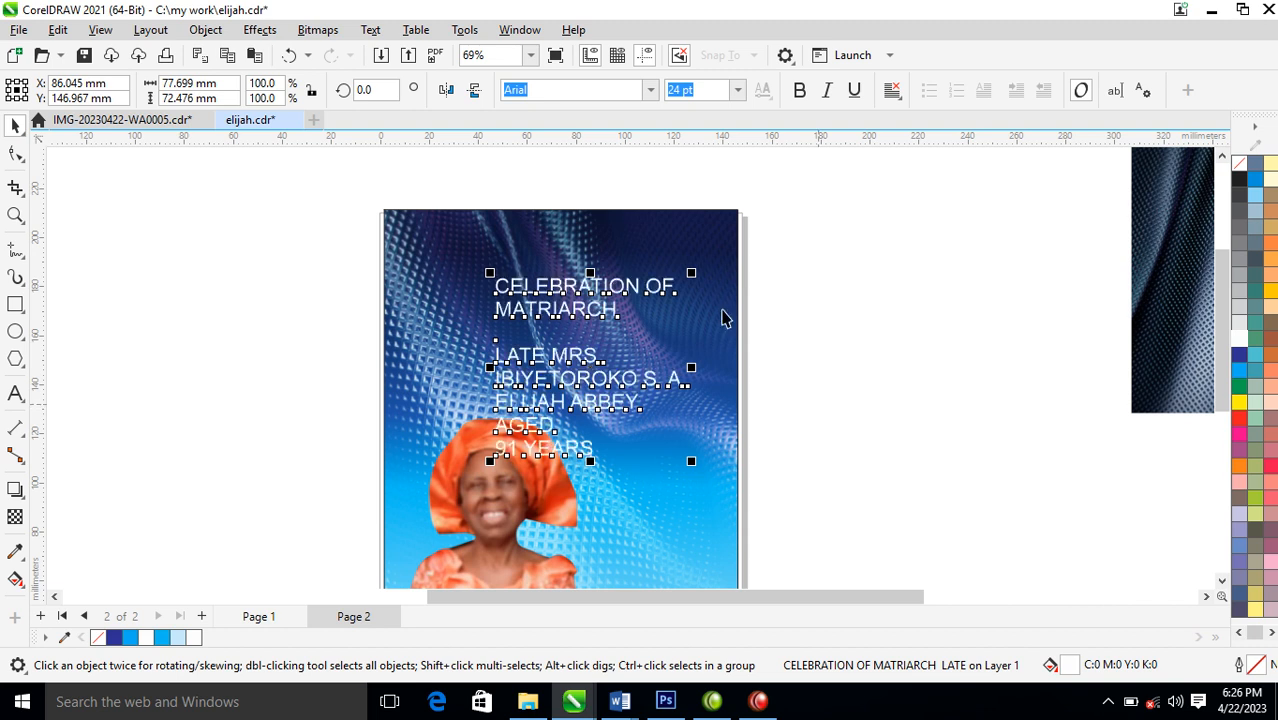
{"action": "left_click", "coordinate": [649, 92]}
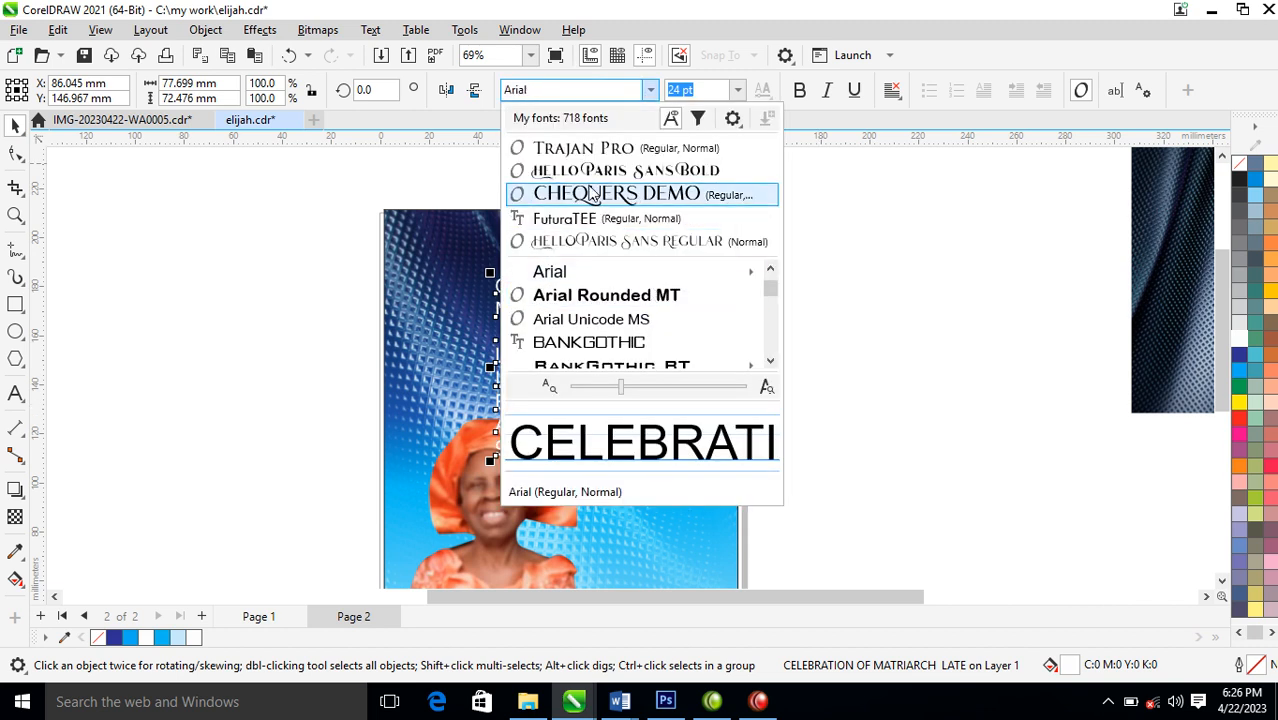
{"action": "left_click", "coordinate": [603, 228]}
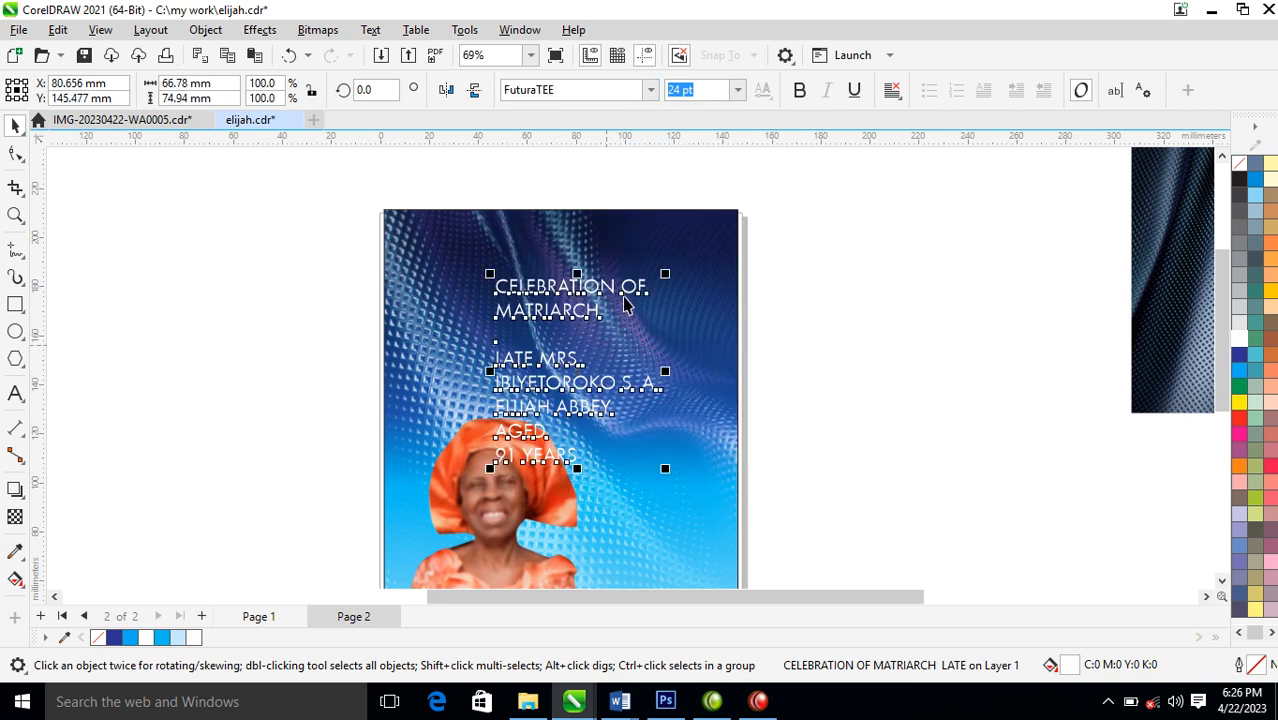
{"action": "left_click_drag", "start_coordinate": [637, 292], "coordinate": [664, 262]}
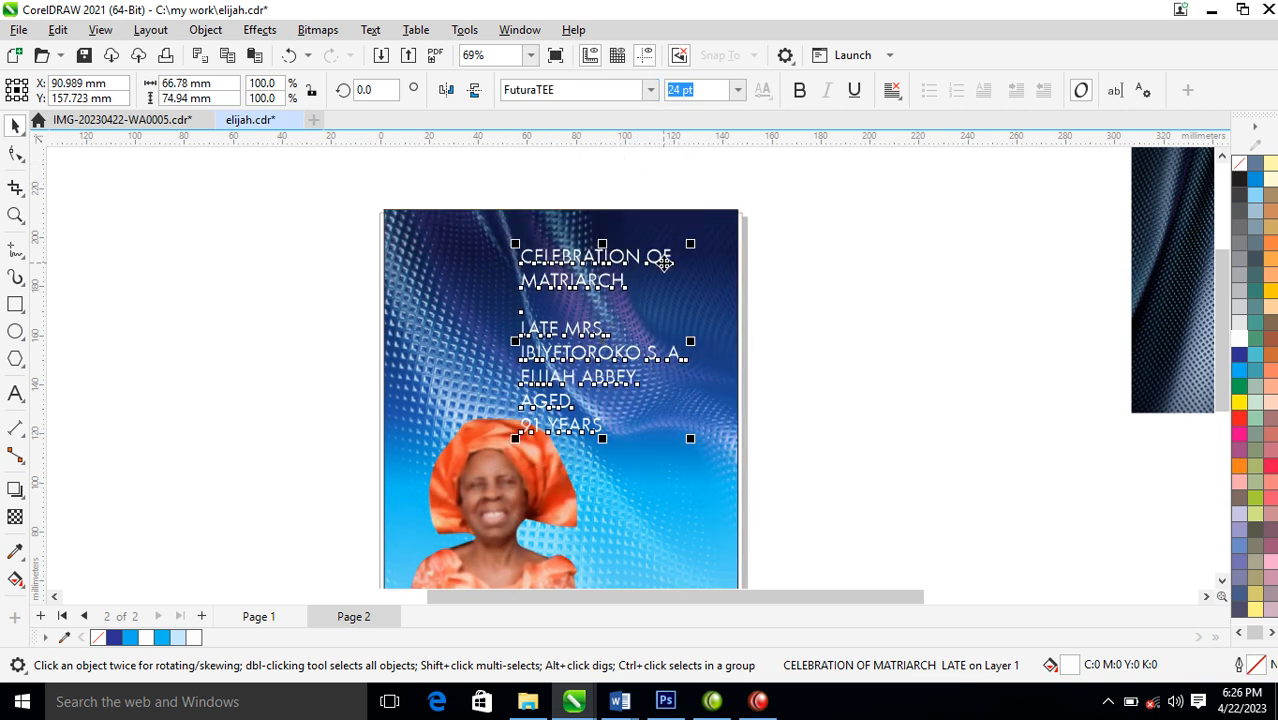
Split CELEBRATION OF MATRIARCH into its own text object and space it well above the name and age text
{"action": "double_click", "coordinate": [664, 263]}
{"action": "left_click_drag", "start_coordinate": [628, 282], "coordinate": [519, 266]}
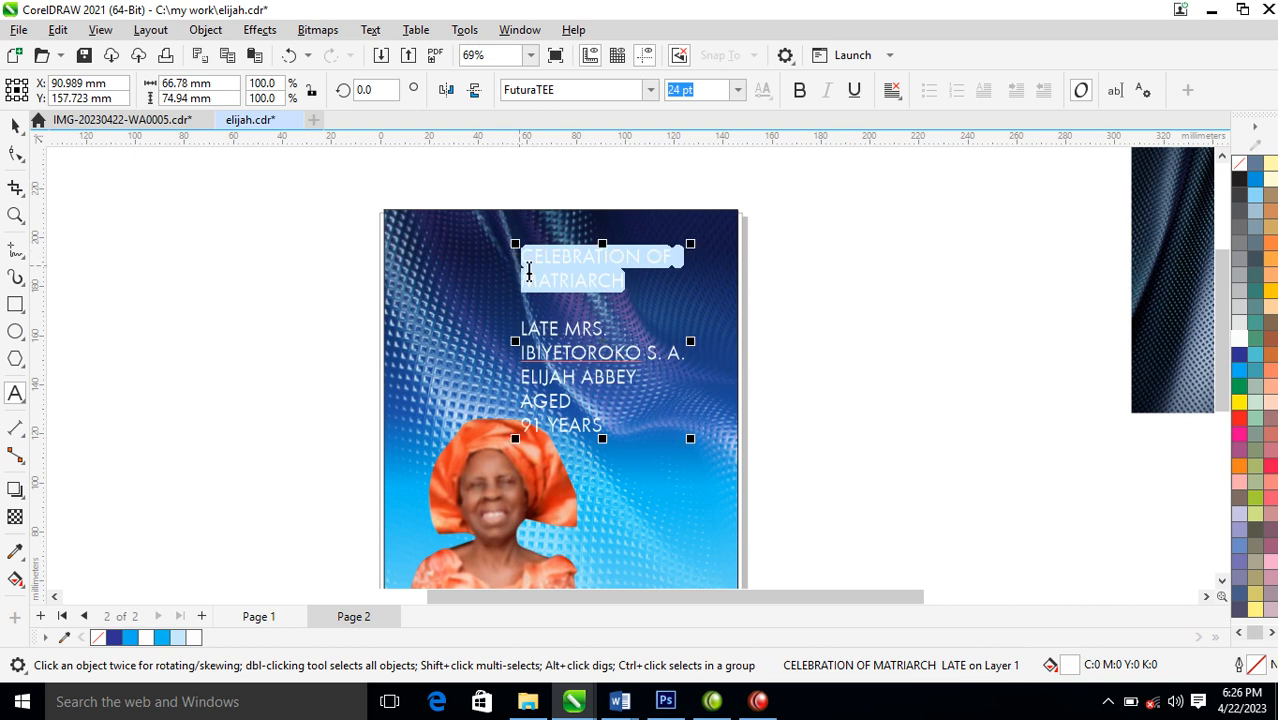
{"action": "left_click_drag", "start_coordinate": [629, 285], "coordinate": [521, 253]}
{"action": "key", "text": "ctrl+c"}
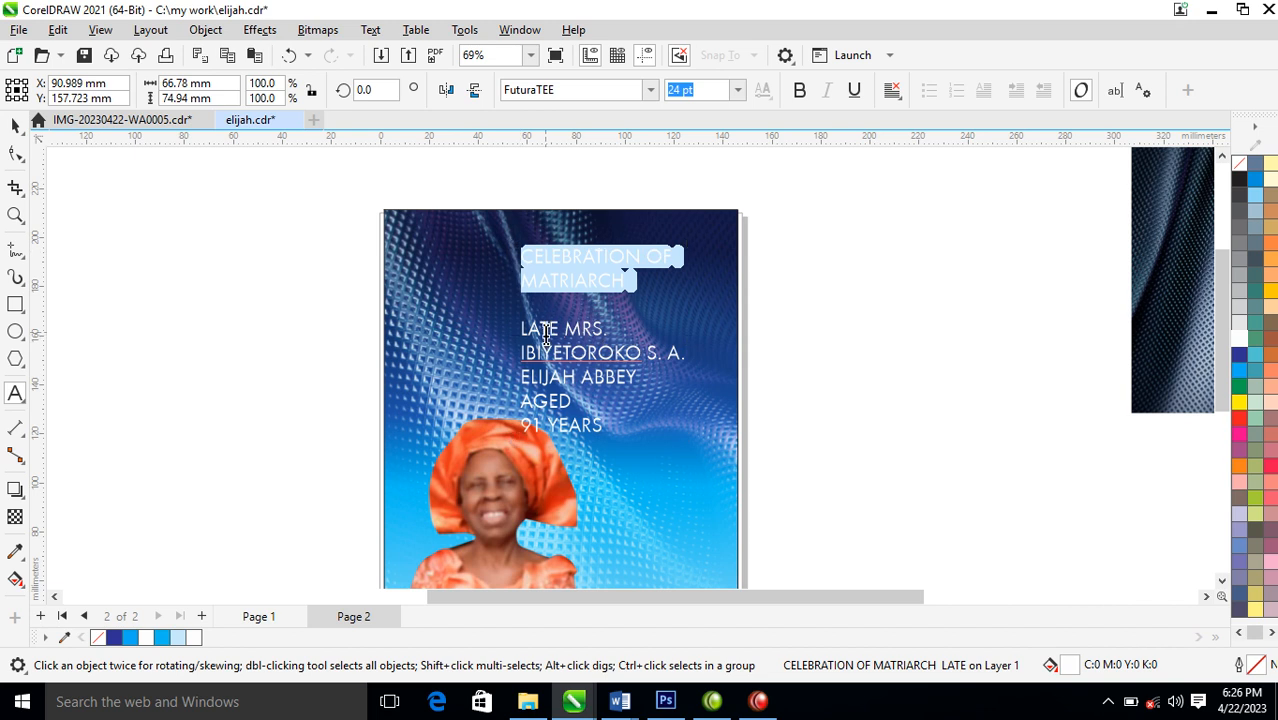
{"action": "key", "text": "Delete"}
{"action": "left_click", "coordinate": [426, 245]}
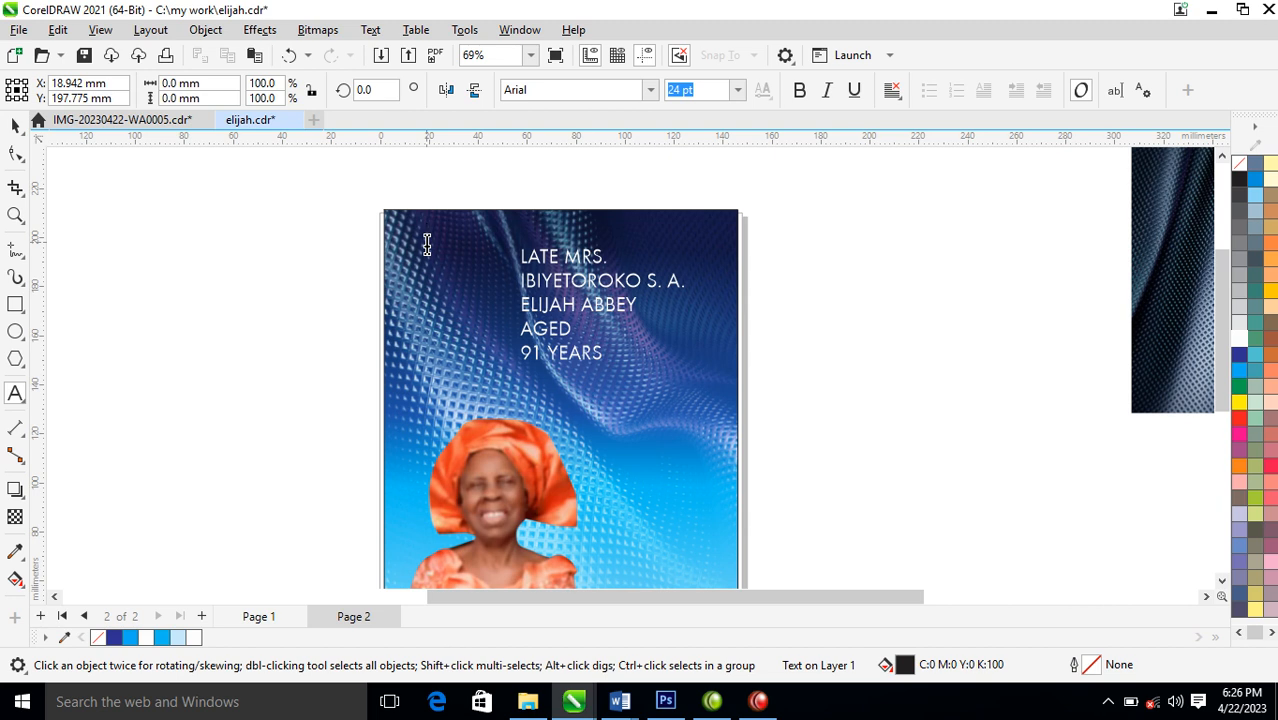
{"action": "key", "text": "ctrl+v"}
{"action": "key", "text": "ctrl+space"}
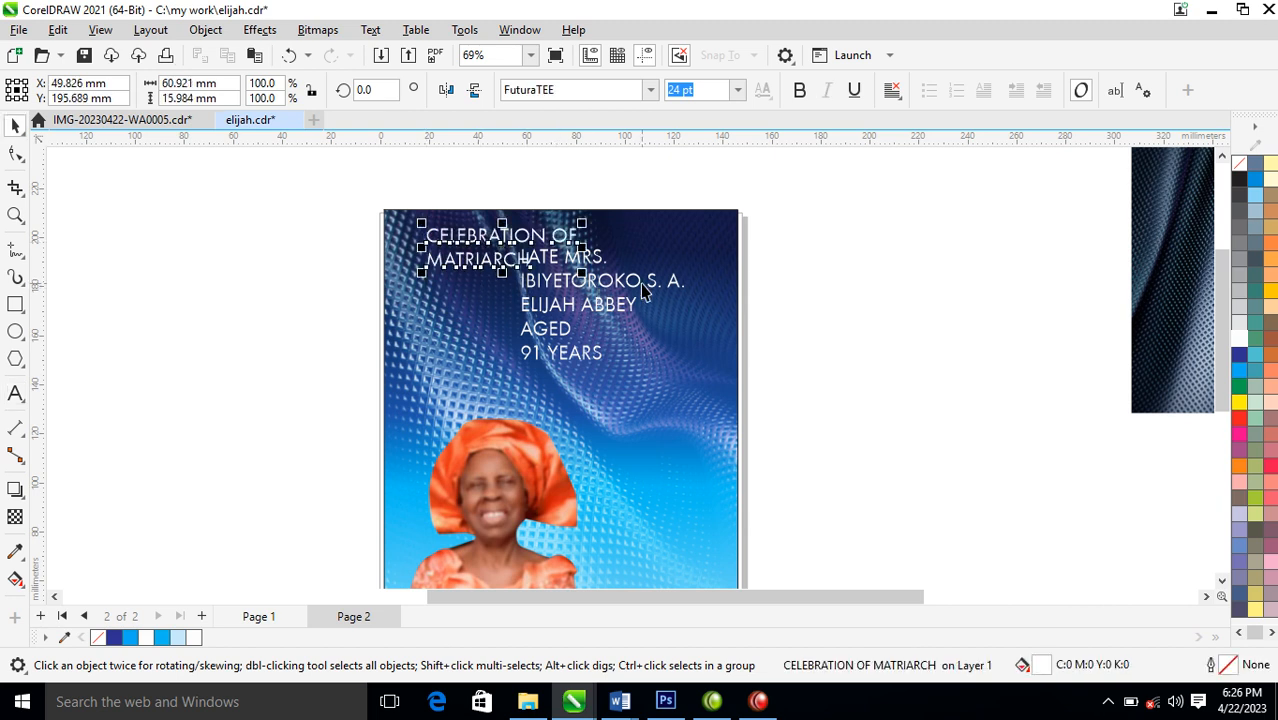
{"action": "left_click_drag", "start_coordinate": [641, 289], "coordinate": [654, 442]}
{"action": "left_click_drag", "start_coordinate": [528, 273], "coordinate": [617, 283]}
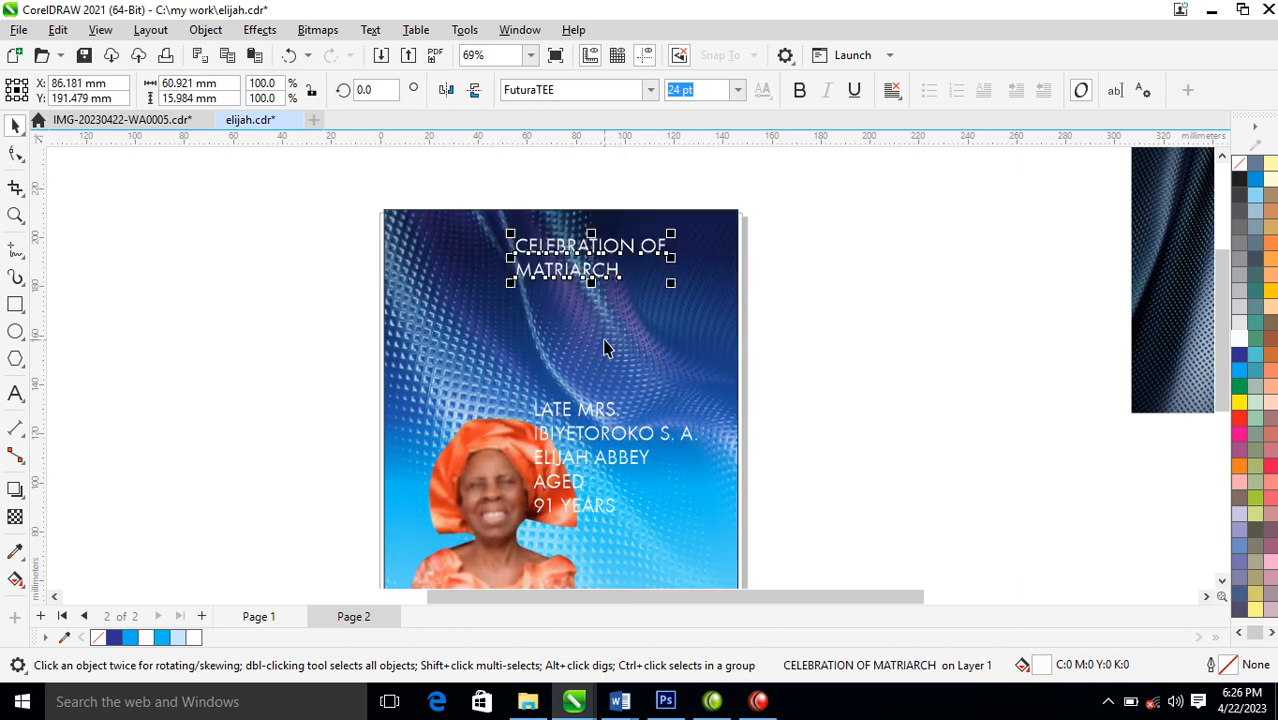
Break the heading into separate lines and enlarge MATRIARCH to about 50 pt directly beneath CELEBRATION OF
{"action": "key", "text": "ctrl+k"}
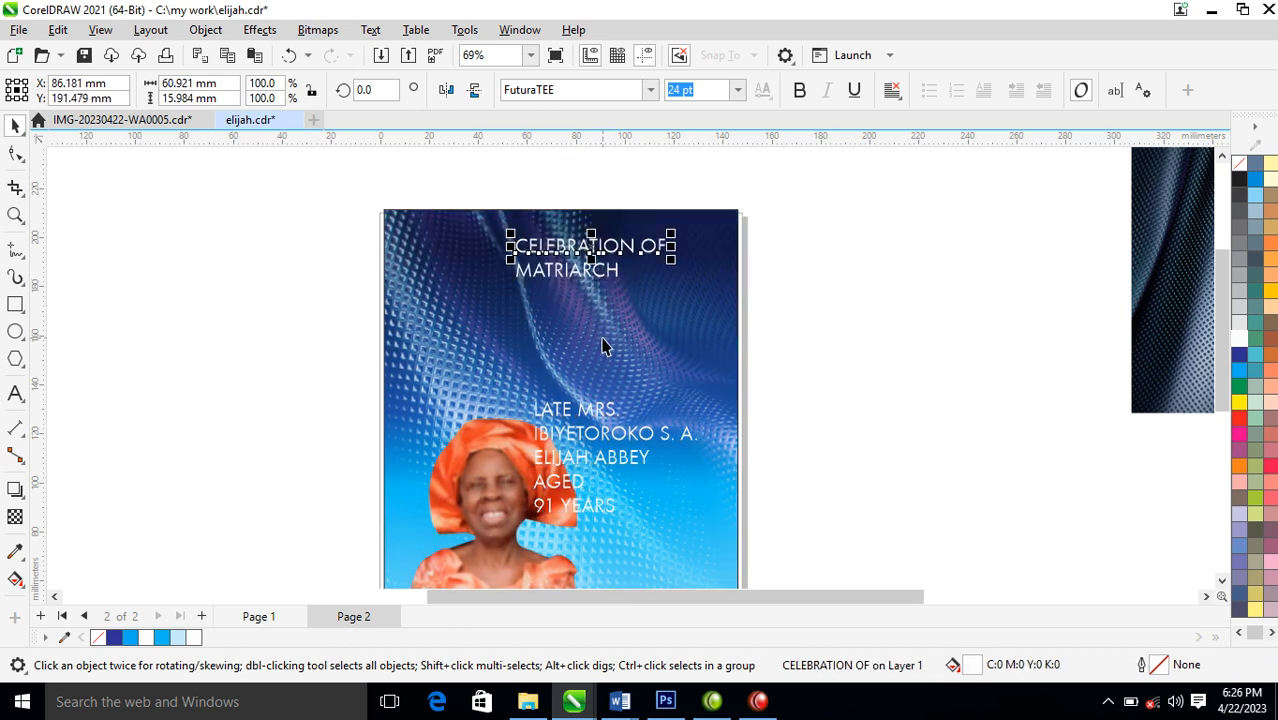
{"action": "left_click", "coordinate": [617, 276]}
{"action": "left_click_drag", "start_coordinate": [626, 287], "coordinate": [744, 345]}
{"action": "left_click_drag", "start_coordinate": [727, 279], "coordinate": [680, 276]}
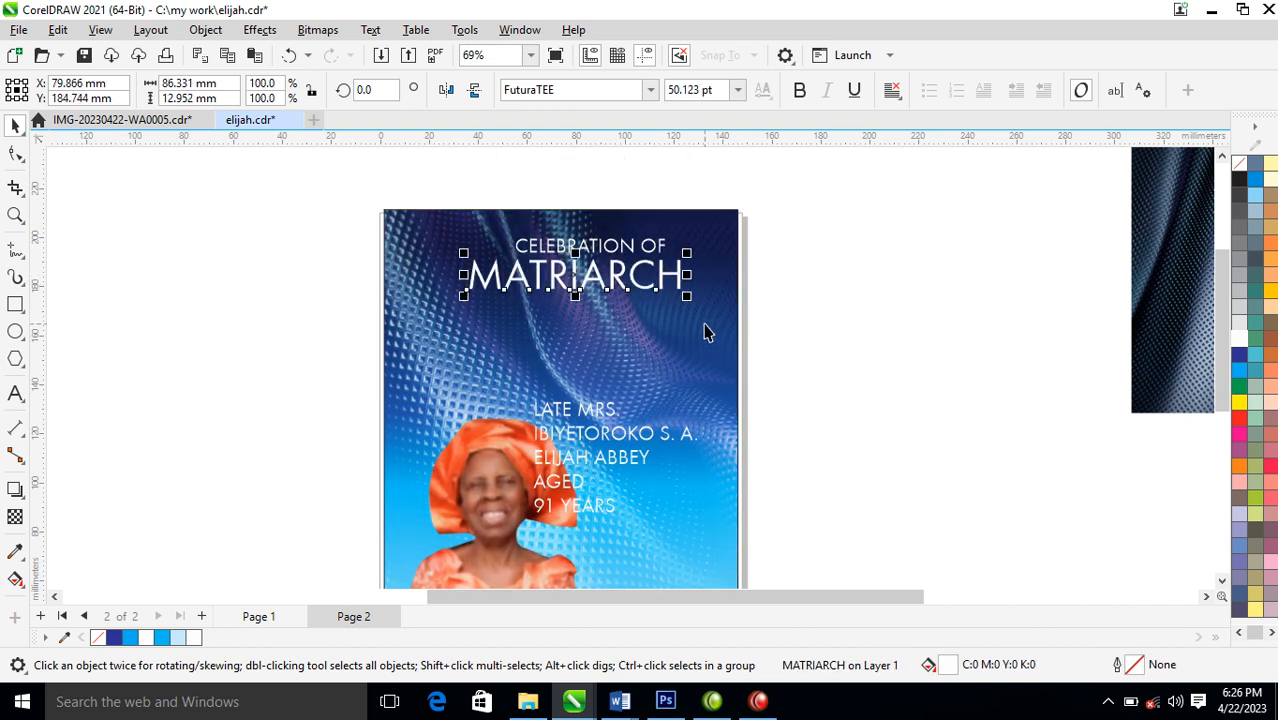
Set MATRIARCH in the Chequers DEMO font, recentre it under the upper line and give it a white hairline outline
{"action": "left_click", "coordinate": [650, 89]}
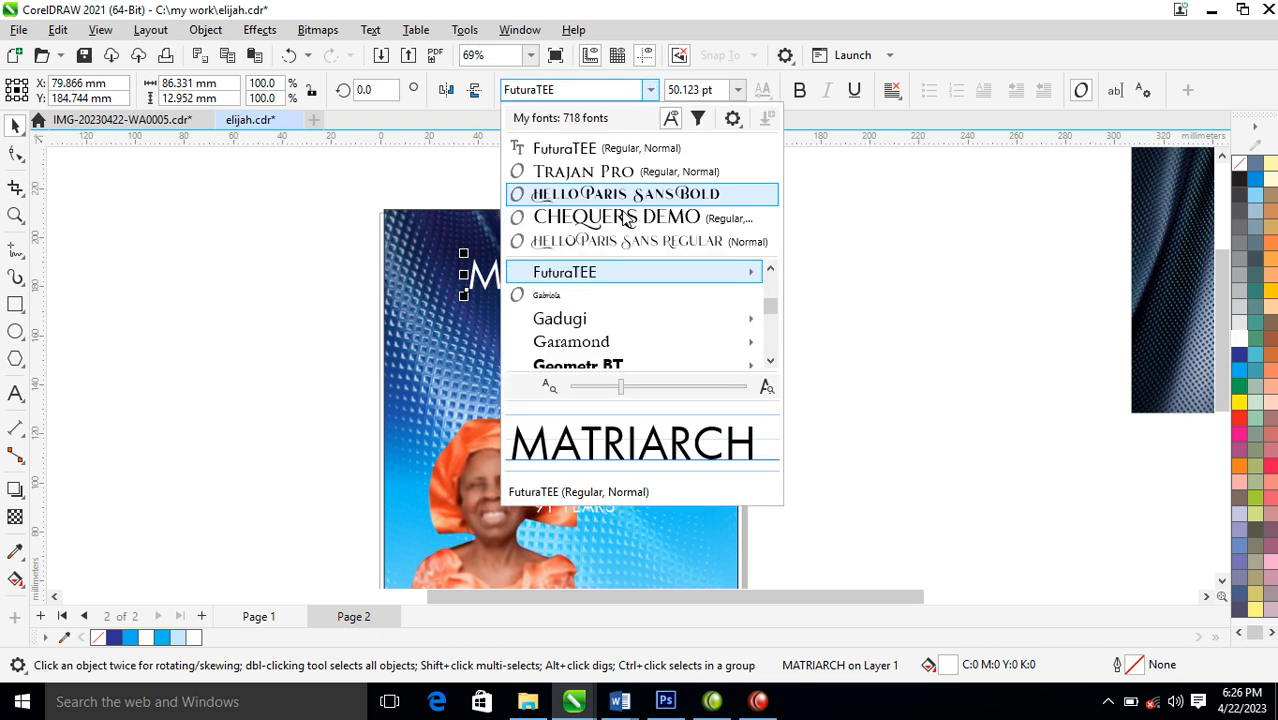
{"action": "key", "text": "Escape"}
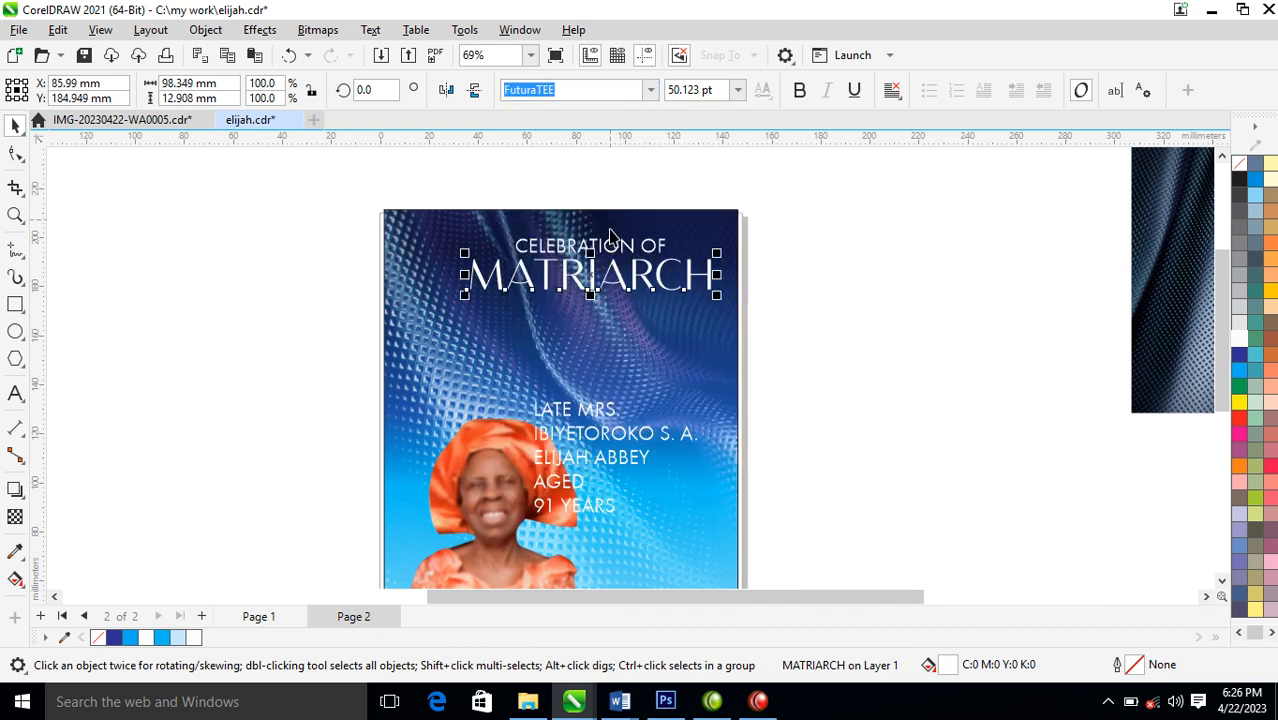
{"action": "left_click_drag", "start_coordinate": [658, 277], "coordinate": [640, 281]}
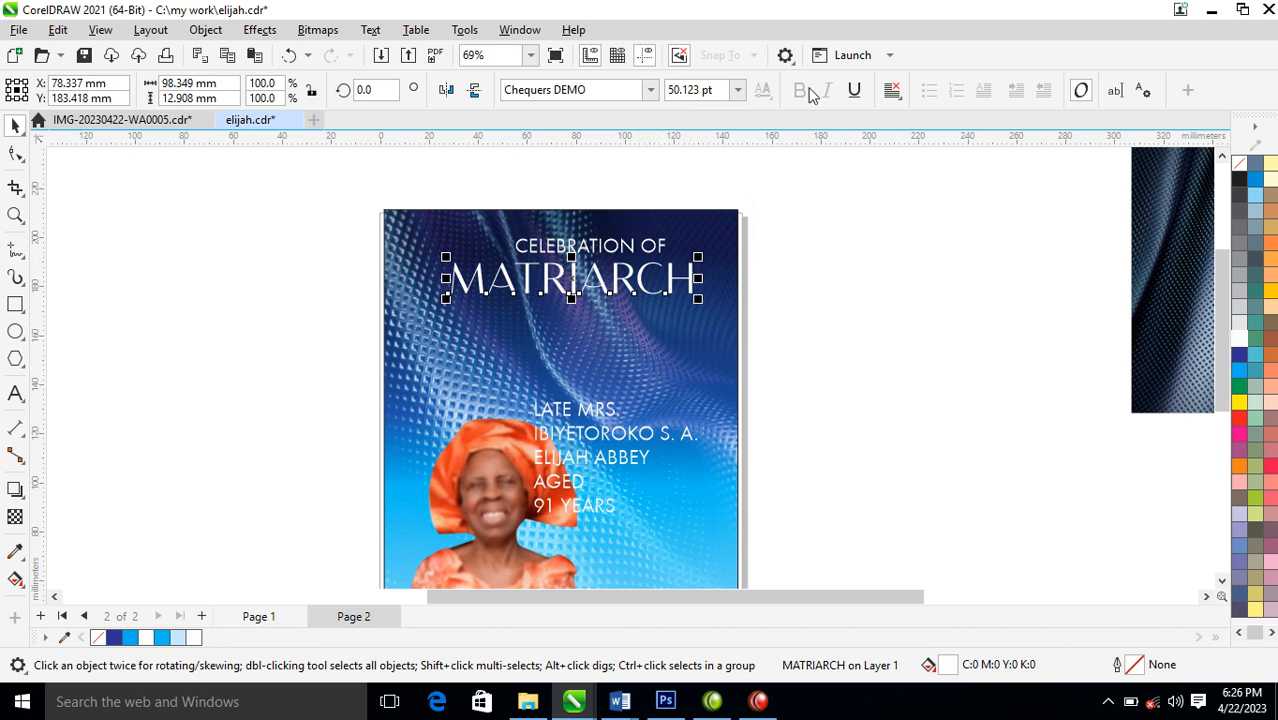
{"action": "right_click", "coordinate": [1239, 338]}
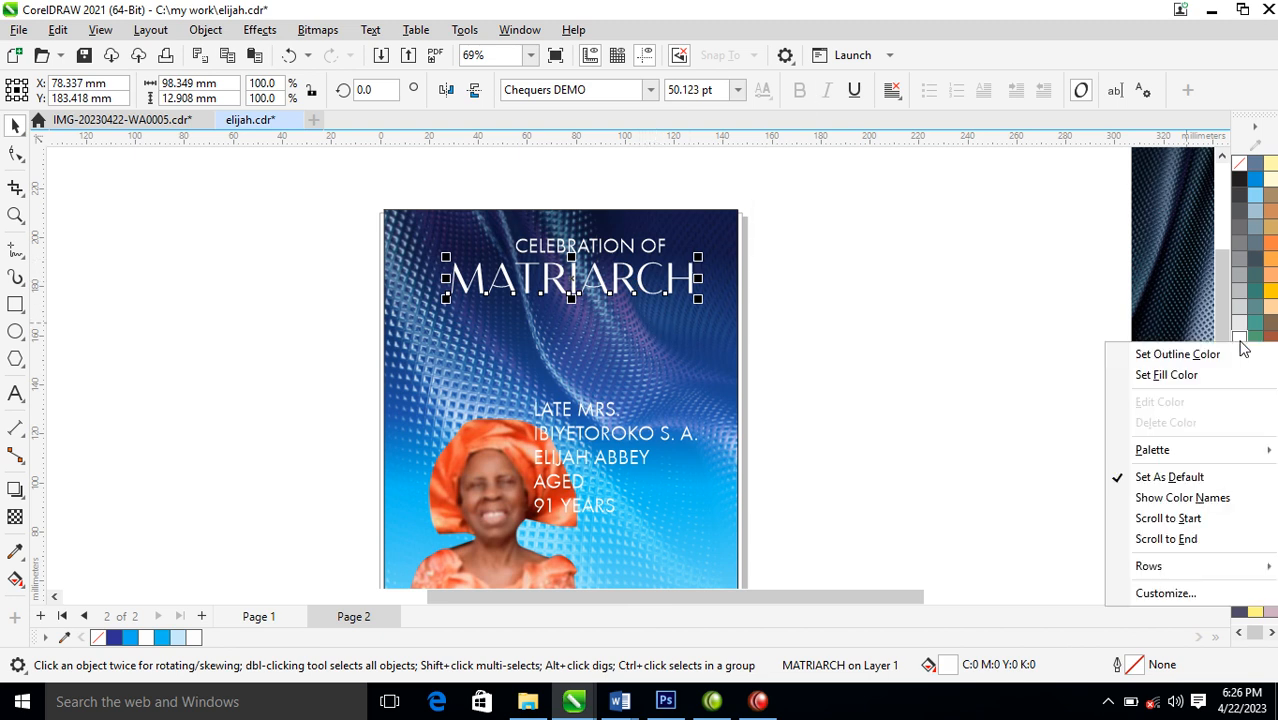
{"action": "left_click", "coordinate": [1177, 355]}
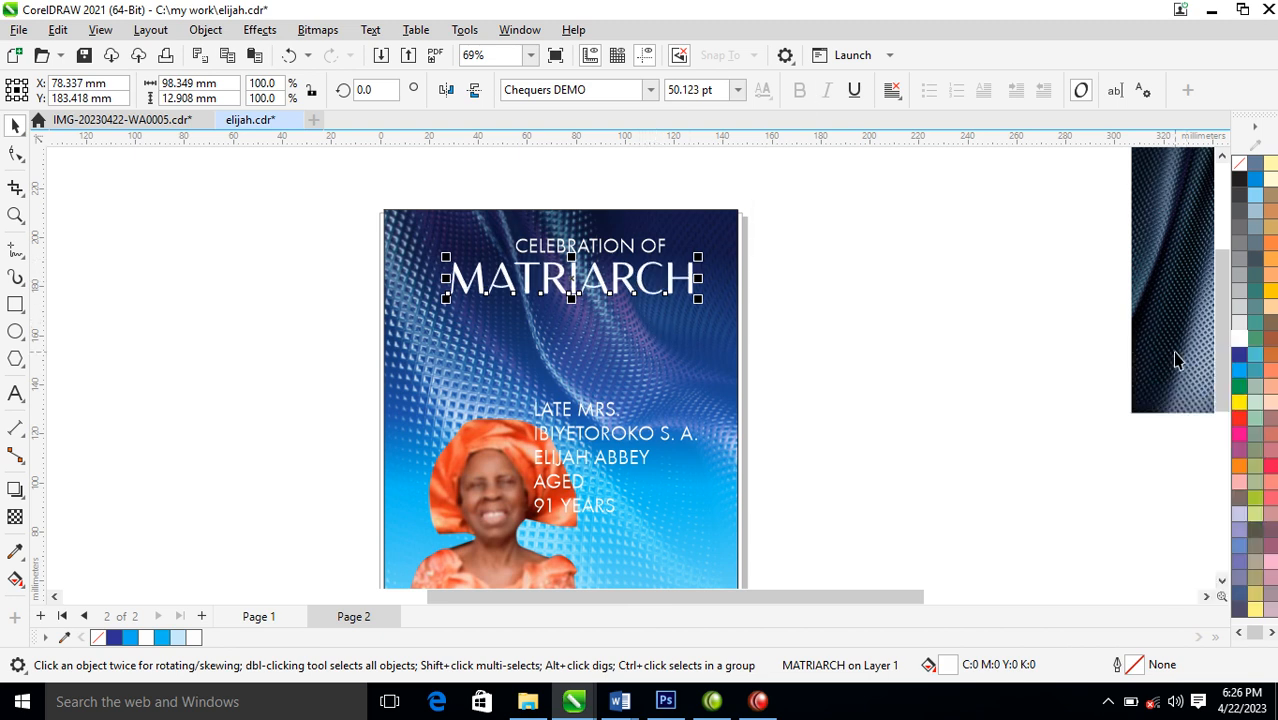
Set CELEBRATION OF in the Chequers DEMO font and shrink it to about 14.25 pt just above MATRIARCH
{"action": "left_click", "coordinate": [624, 246]}
{"action": "left_click", "coordinate": [651, 90]}
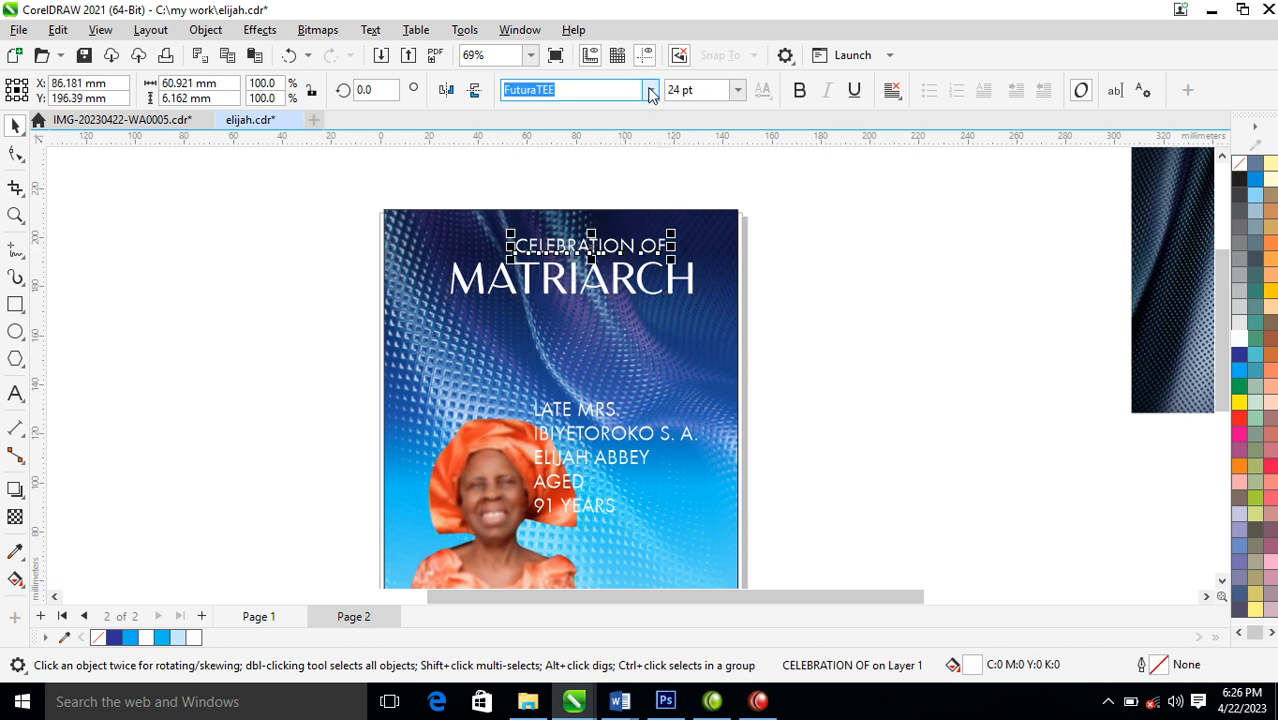
{"action": "left_click", "coordinate": [601, 150]}
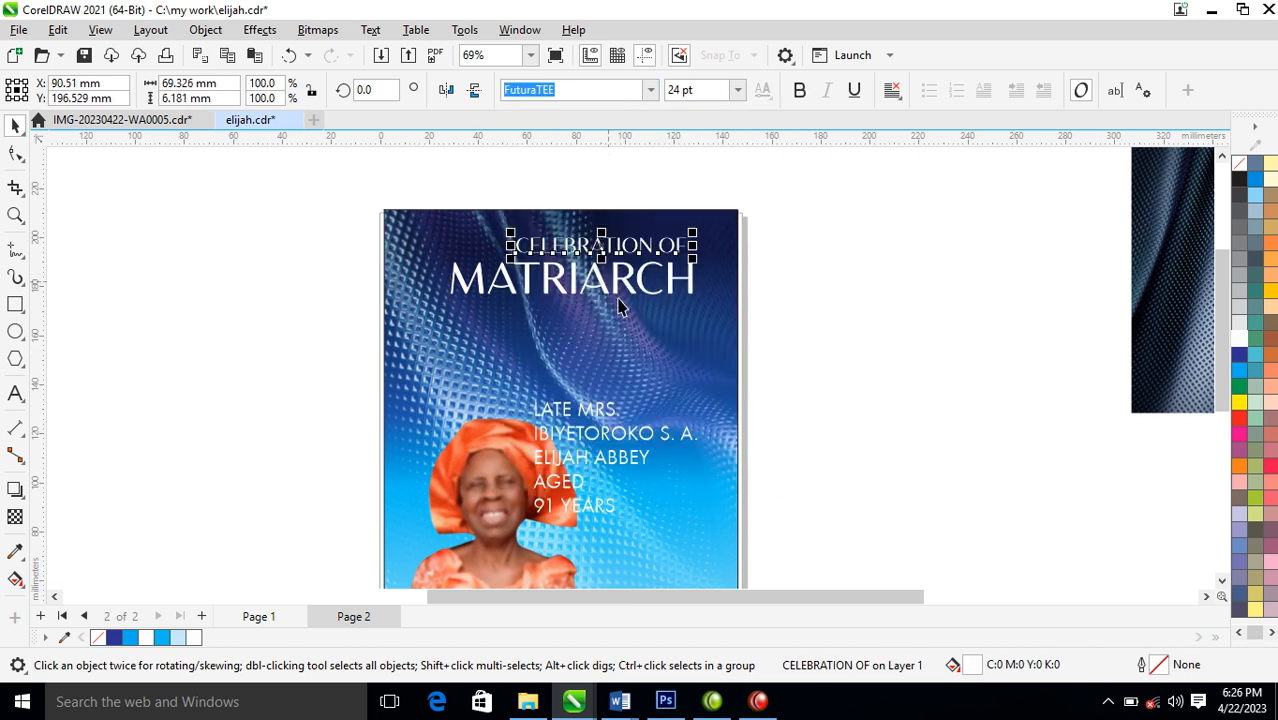
{"action": "left_click_drag", "start_coordinate": [693, 234], "coordinate": [558, 260]}
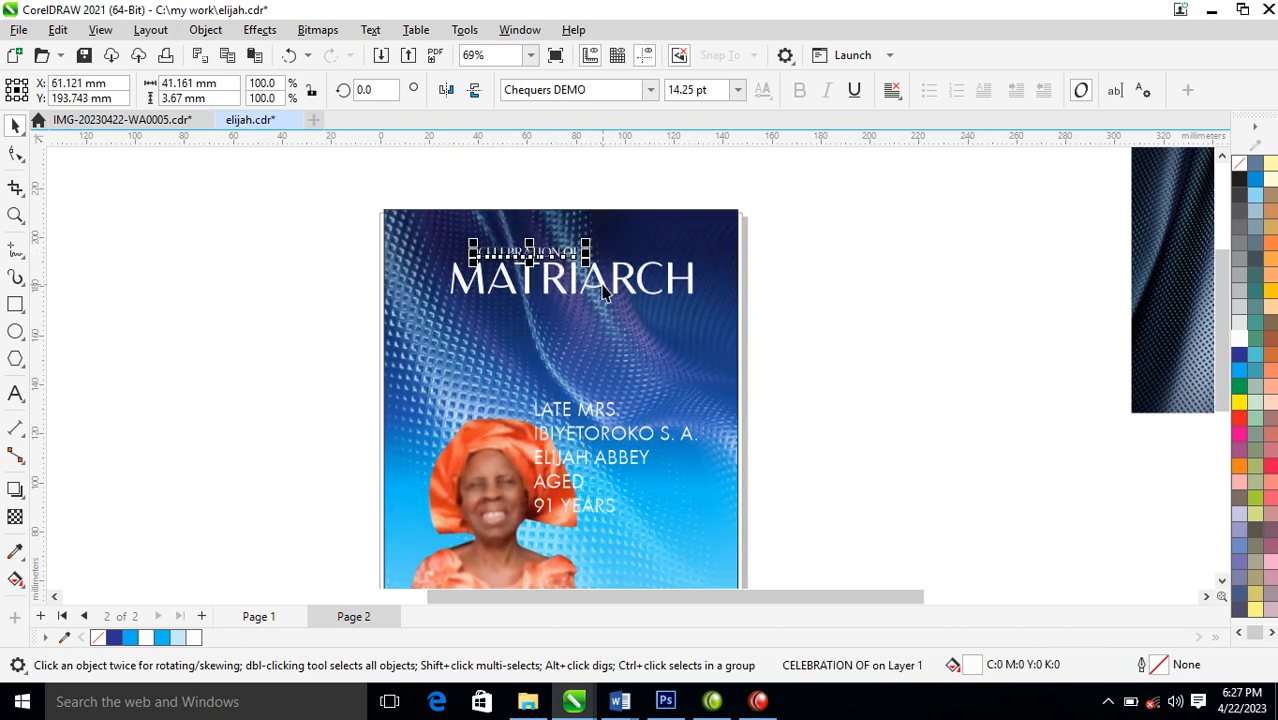
Widen the letter spacing of CELEBRATION OF with the Shape tool
{"action": "left_click", "coordinate": [16, 154]}
{"action": "left_click_drag", "start_coordinate": [590, 264], "coordinate": [660, 263]}
{"action": "key", "text": "space"}
Reposition both heading lines together and centre them horizontally on the background rectangle
{"action": "left_click_drag", "start_coordinate": [884, 240], "coordinate": [345, 334]}
{"action": "left_click_drag", "start_coordinate": [638, 284], "coordinate": [626, 268]}
{"action": "left_click", "coordinate": [622, 337], "text": "shift"}
{"action": "scroll", "coordinate": [618, 355], "scroll_direction": "down", "scroll_amount": 2}
{"action": "left_click_drag", "start_coordinate": [430, 272], "coordinate": [802, 539]}
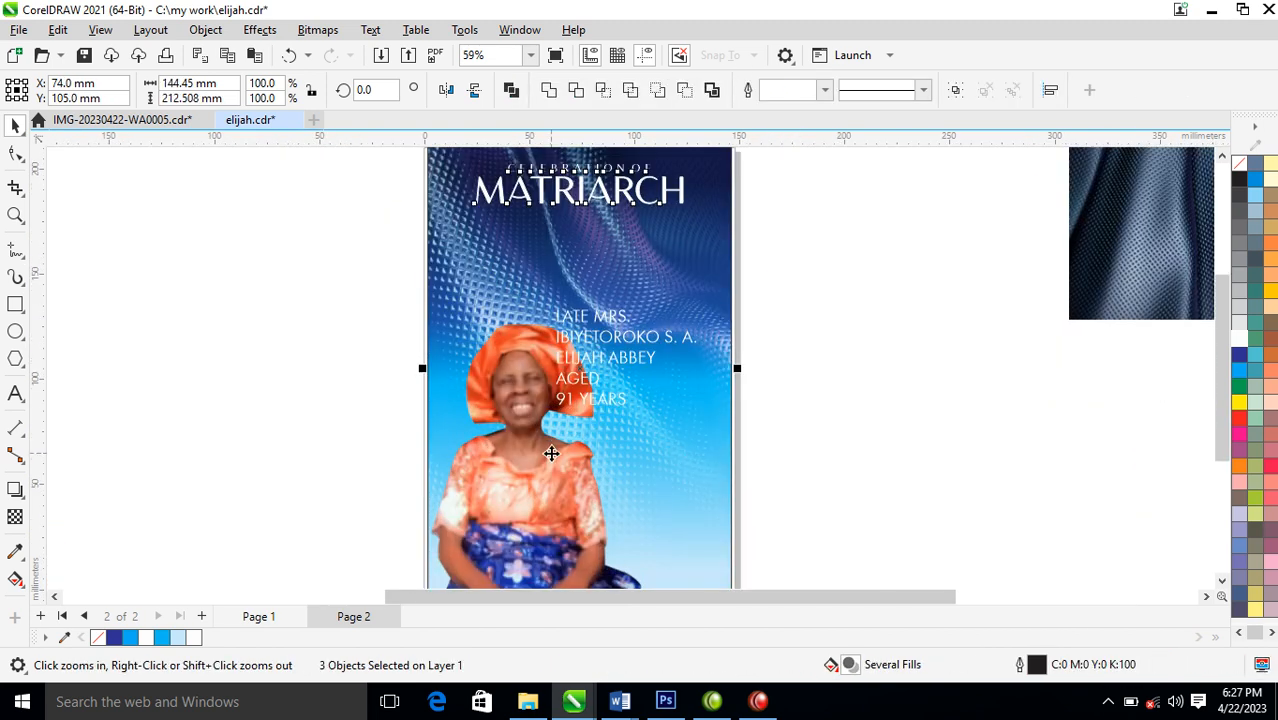
Try the name and age text under the heading and beside the portrait's head
{"action": "left_click", "coordinate": [652, 341]}
{"action": "left_click_drag", "start_coordinate": [653, 341], "coordinate": [621, 244]}
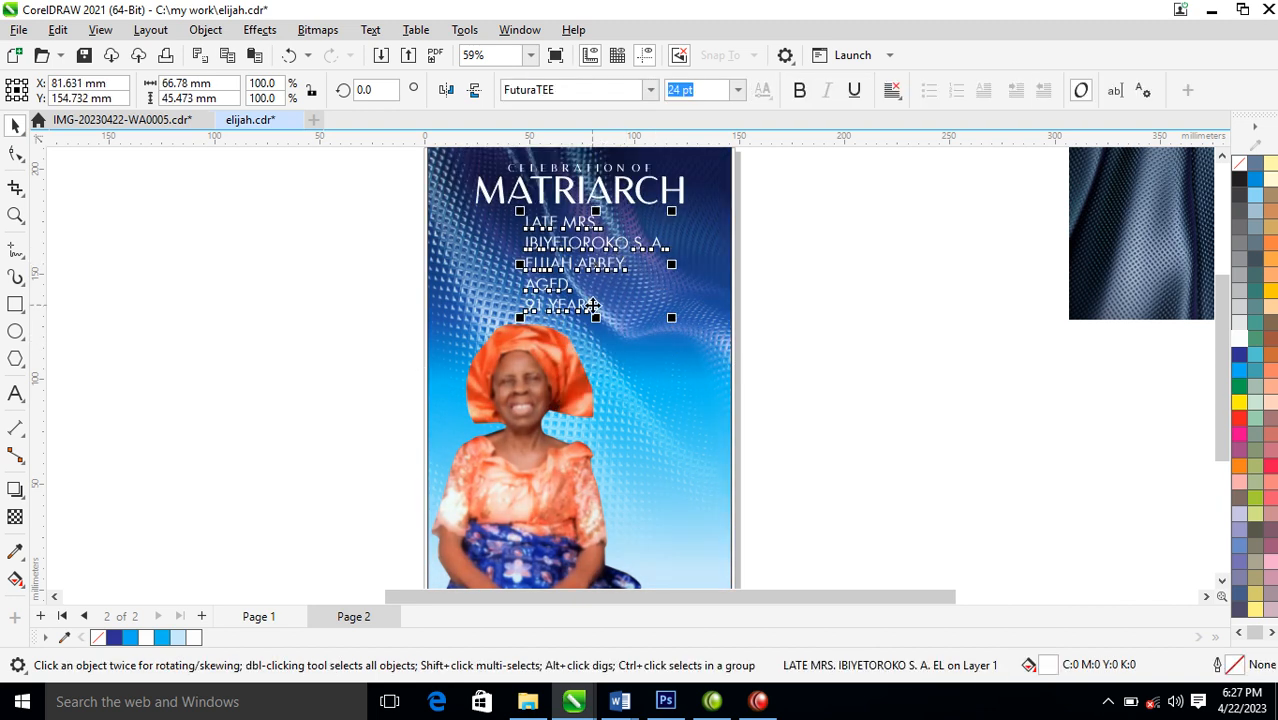
{"action": "left_click_drag", "start_coordinate": [593, 307], "coordinate": [653, 470]}
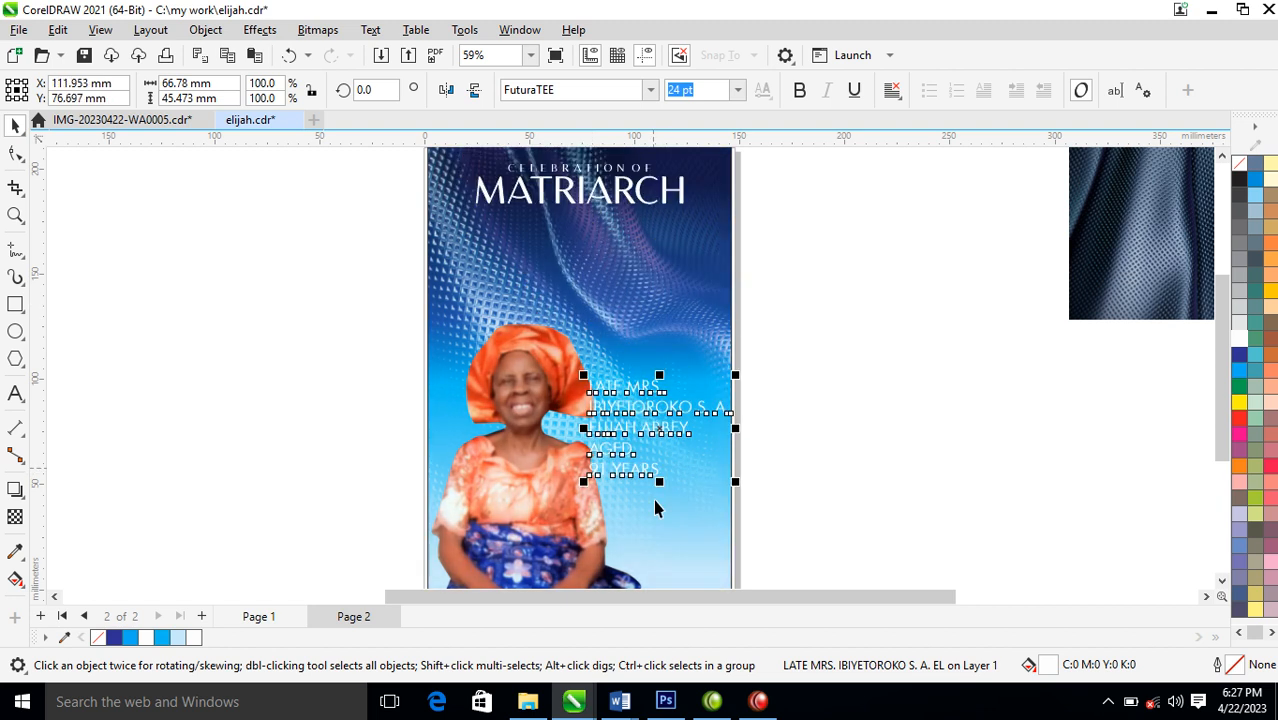
Lower the portrait on the page and place the name and age text between the heading and the headwrap
{"action": "left_click", "coordinate": [535, 396]}
{"action": "left_click_drag", "start_coordinate": [535, 396], "coordinate": [545, 384]}
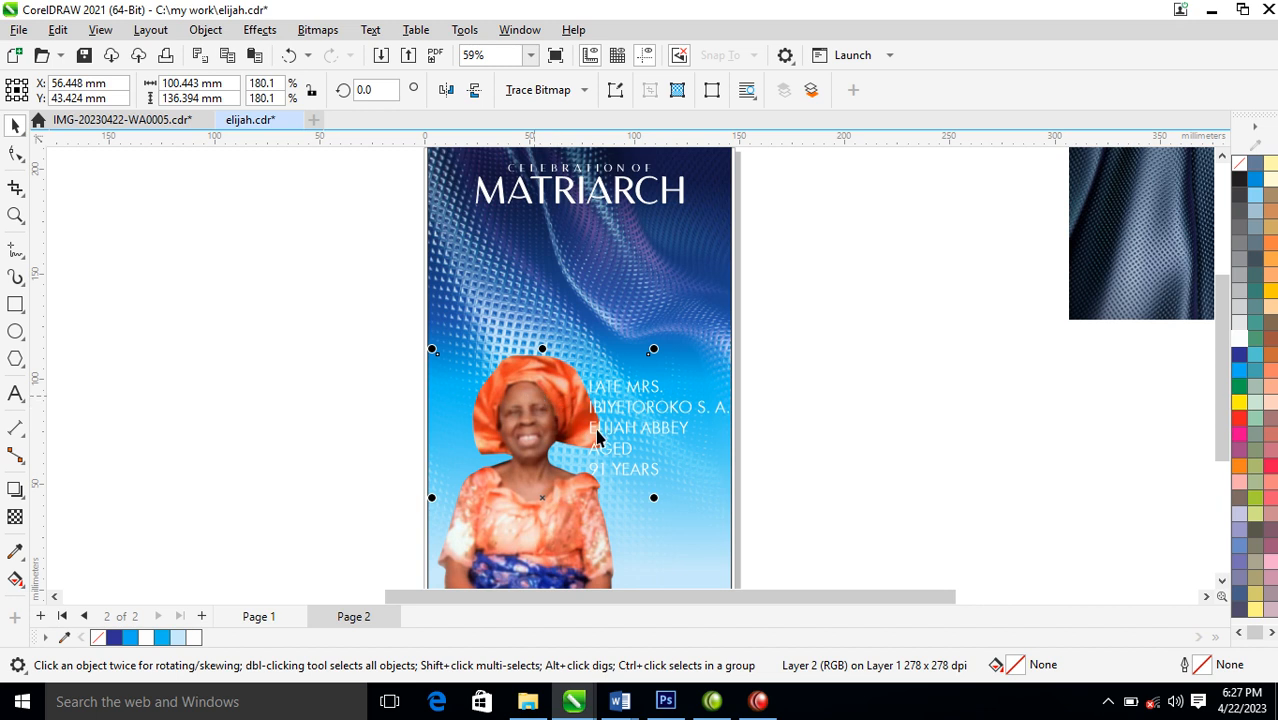
{"action": "left_click_drag", "start_coordinate": [678, 424], "coordinate": [596, 282]}
{"action": "left_click_drag", "start_coordinate": [342, 196], "coordinate": [872, 458]}
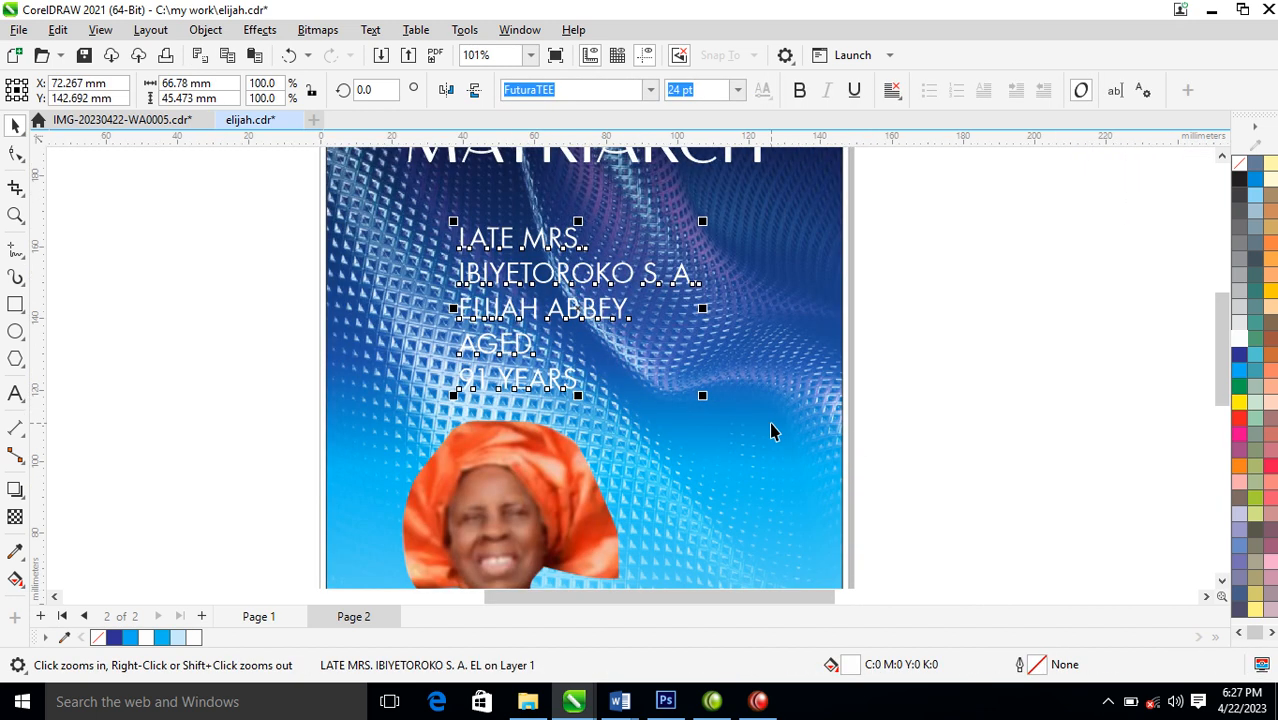
Break the name and age text into separate lines, move the AGED and 91 YEARS lines beside the headwrap and colour them black
{"action": "key", "text": "ctrl+k"}
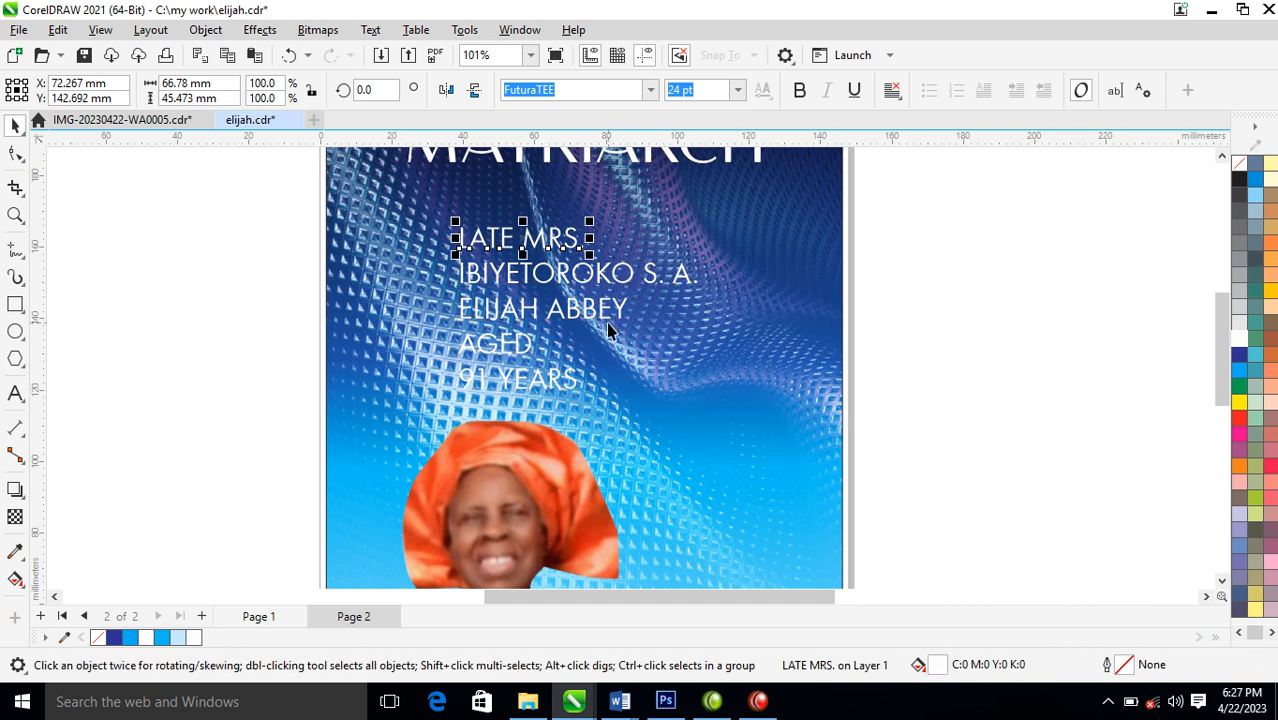
{"action": "left_click", "coordinate": [523, 348]}
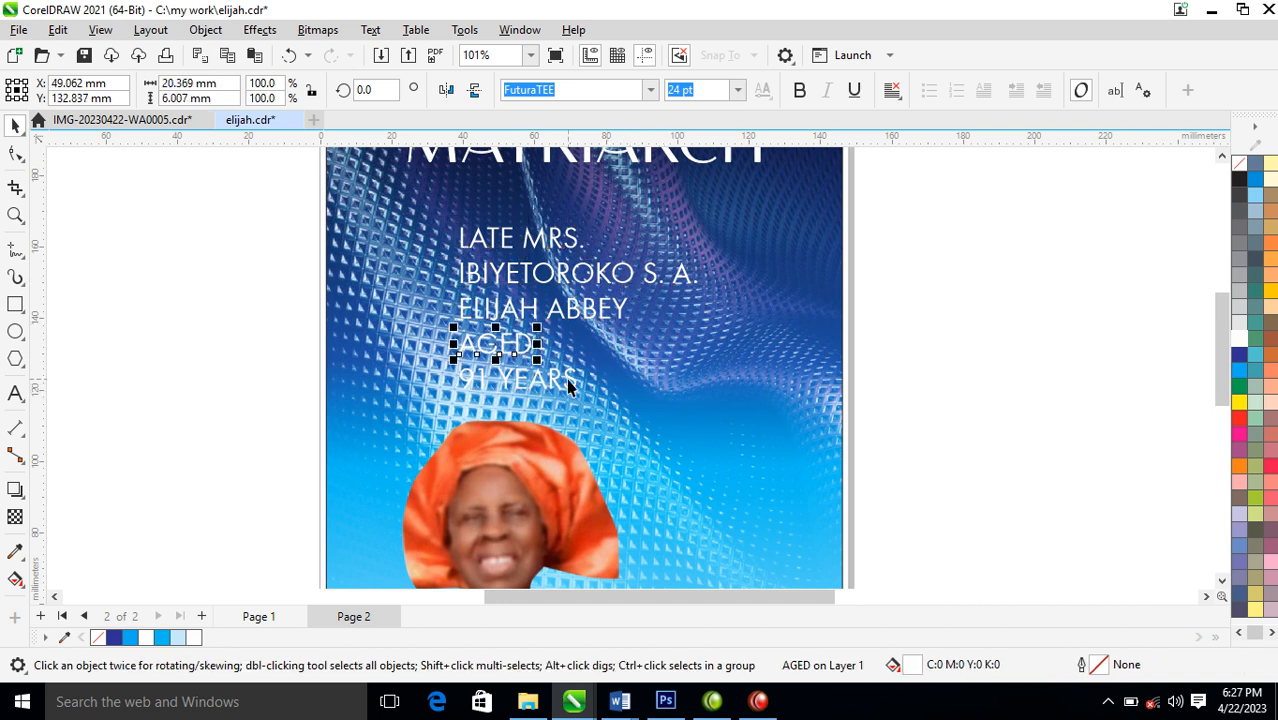
{"action": "left_click", "coordinate": [554, 380], "text": "shift"}
{"action": "left_click_drag", "start_coordinate": [554, 380], "coordinate": [759, 500]}
{"action": "left_click", "coordinate": [1239, 180]}
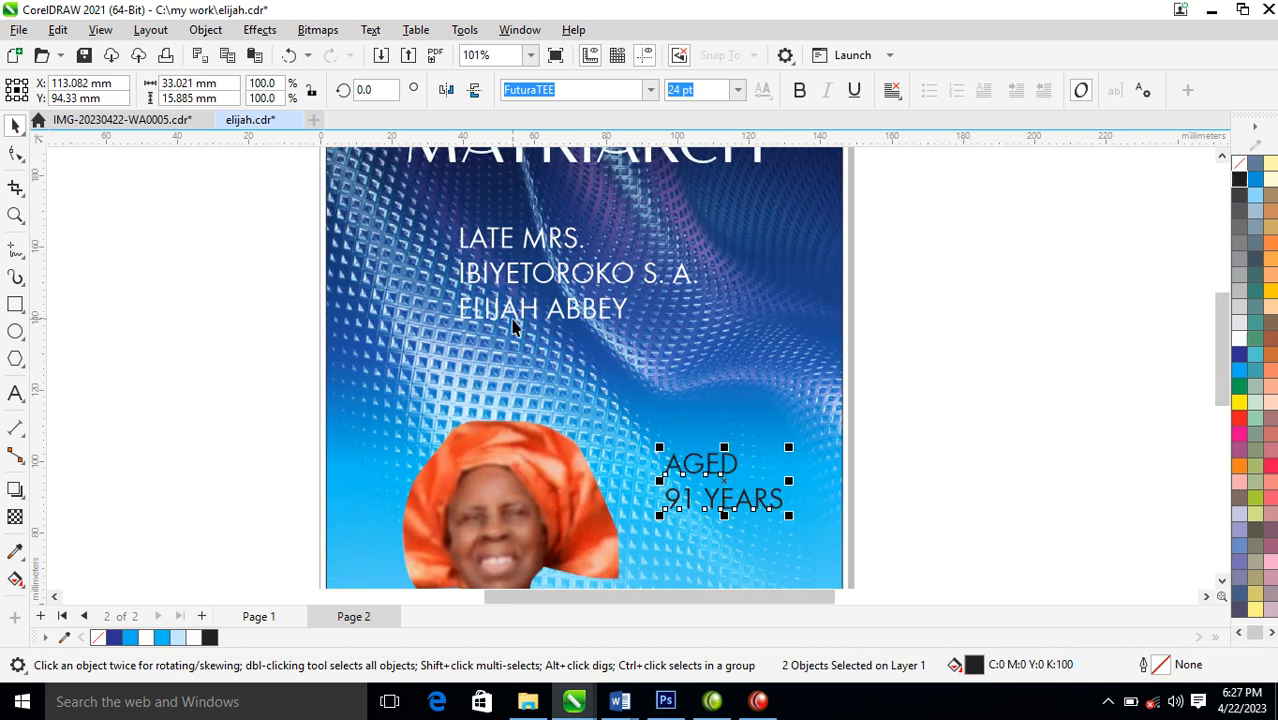
Split the third name line into separate words and enlarge its first word to about 97 pt under the smaller name lines
{"action": "left_click_drag", "start_coordinate": [594, 310], "coordinate": [600, 440]}
{"action": "key", "text": "ctrl+k"}
{"action": "left_click", "coordinate": [553, 372]}
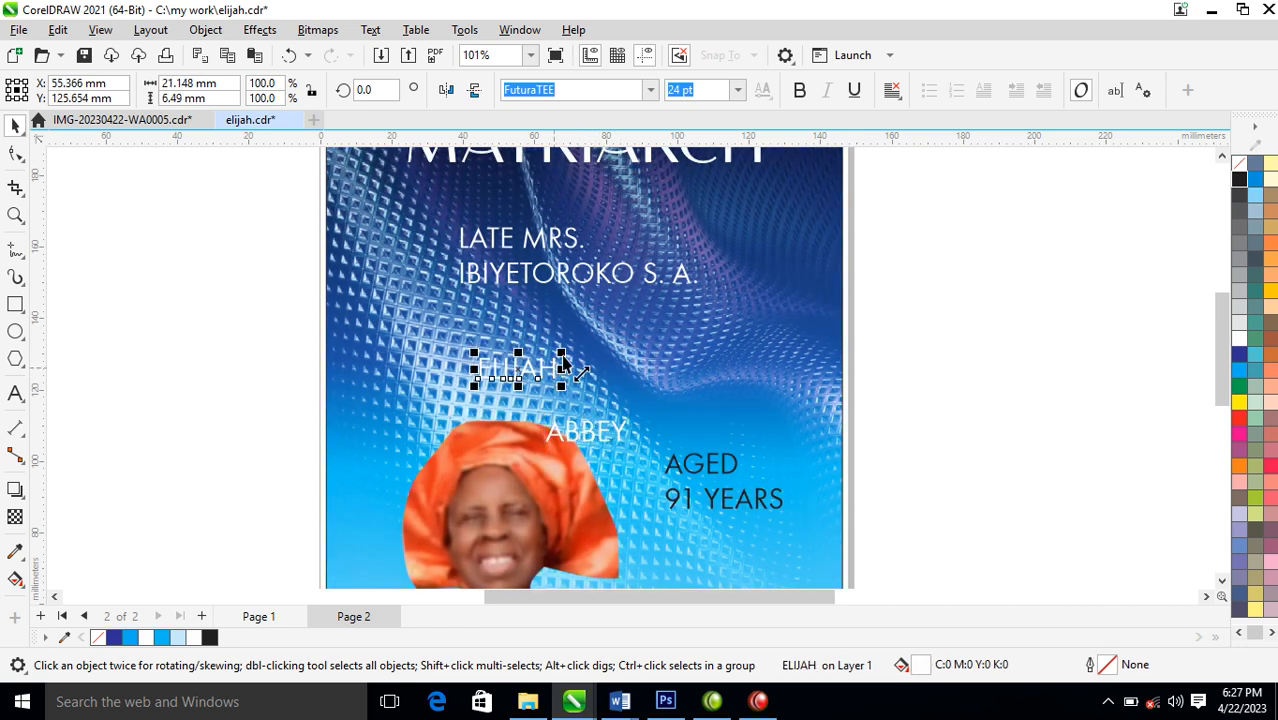
{"action": "left_click_drag", "start_coordinate": [560, 352], "coordinate": [807, 244]}
{"action": "left_click_drag", "start_coordinate": [737, 323], "coordinate": [697, 328]}
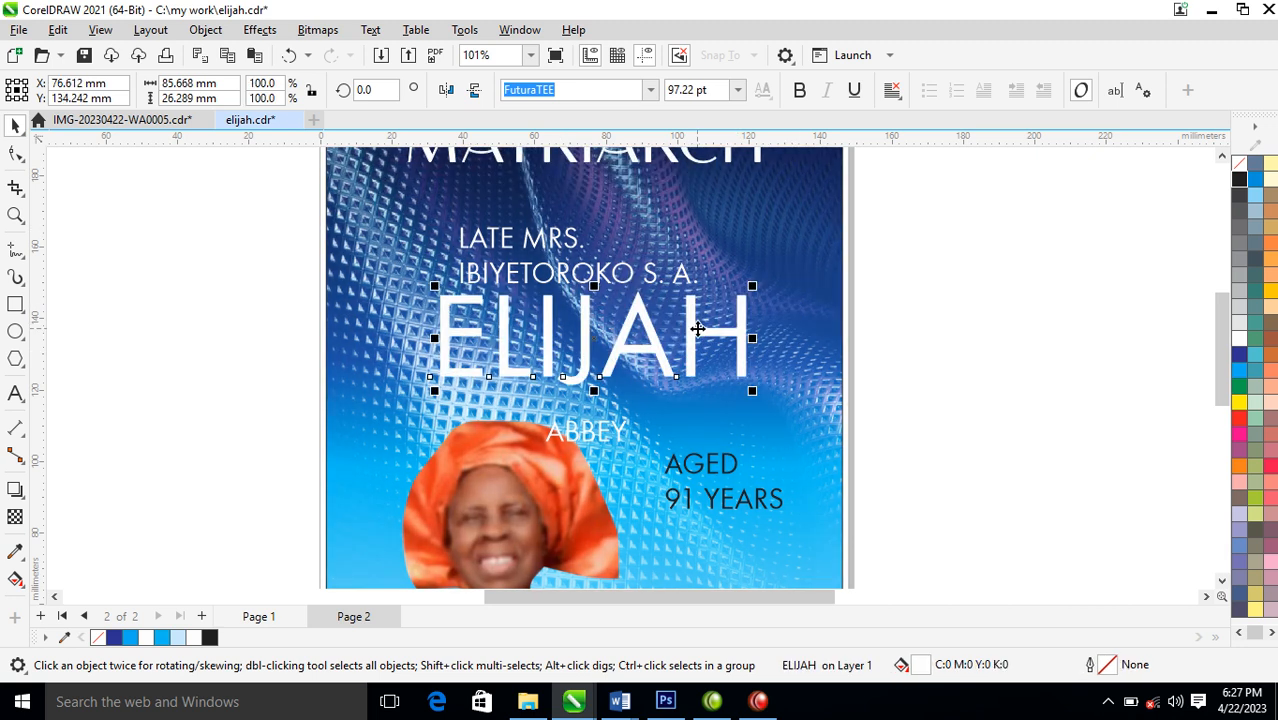
Try the Chequers DEMO font on the enlarged name word and reduce it to about 81 pt
{"action": "left_click", "coordinate": [651, 90]}
{"action": "left_click", "coordinate": [617, 148]}
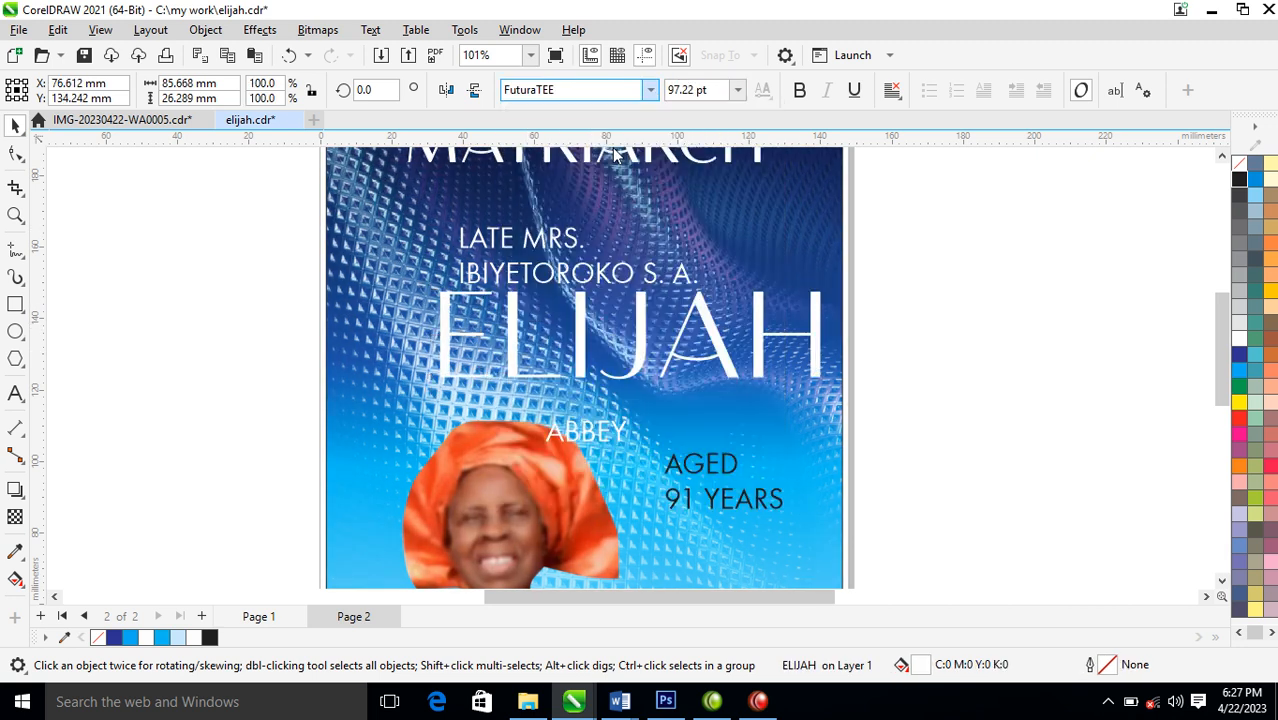
{"action": "left_click_drag", "start_coordinate": [825, 286], "coordinate": [762, 288]}
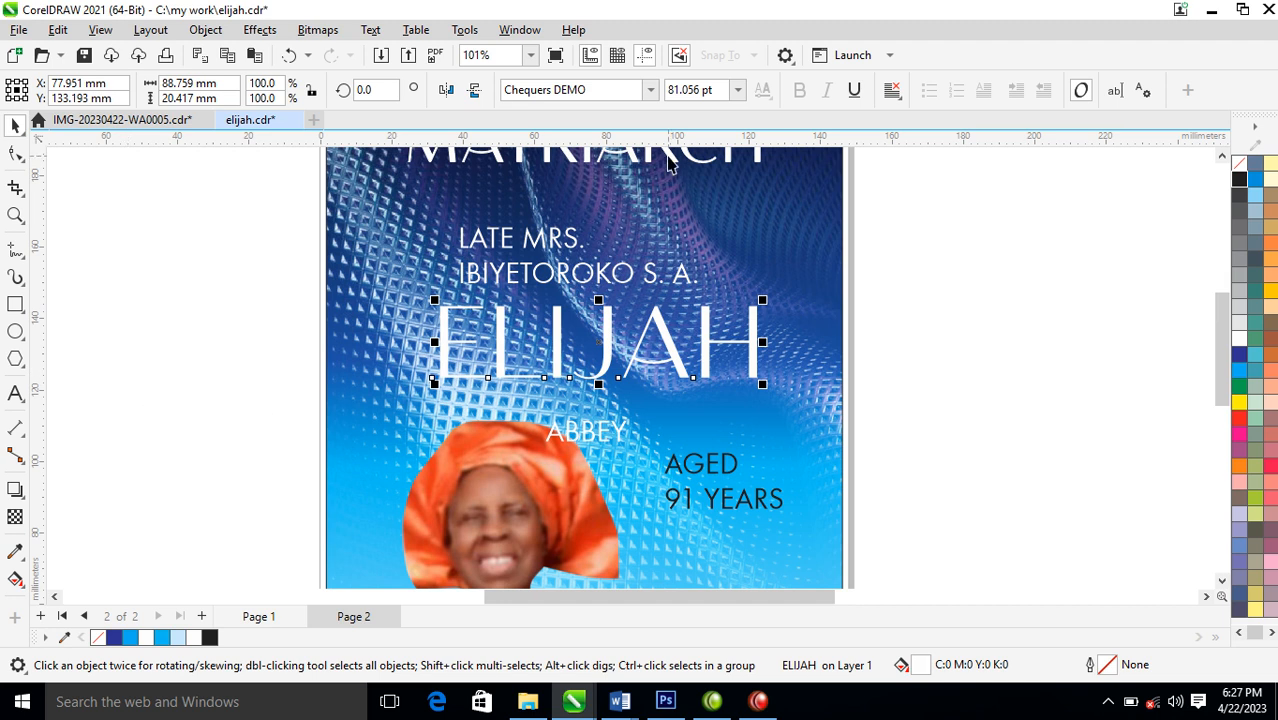
Set the enlarged name word in bold FuturaTEE
{"action": "left_click", "coordinate": [650, 90]}
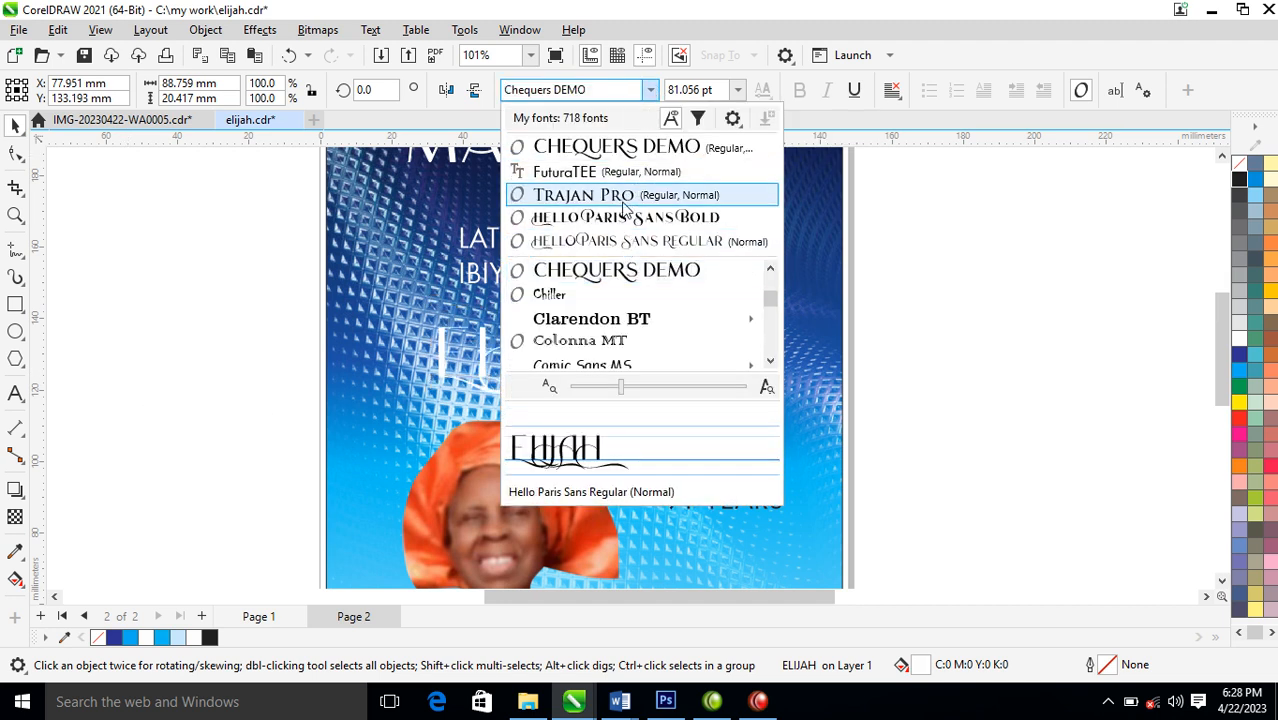
{"action": "left_click", "coordinate": [590, 172]}
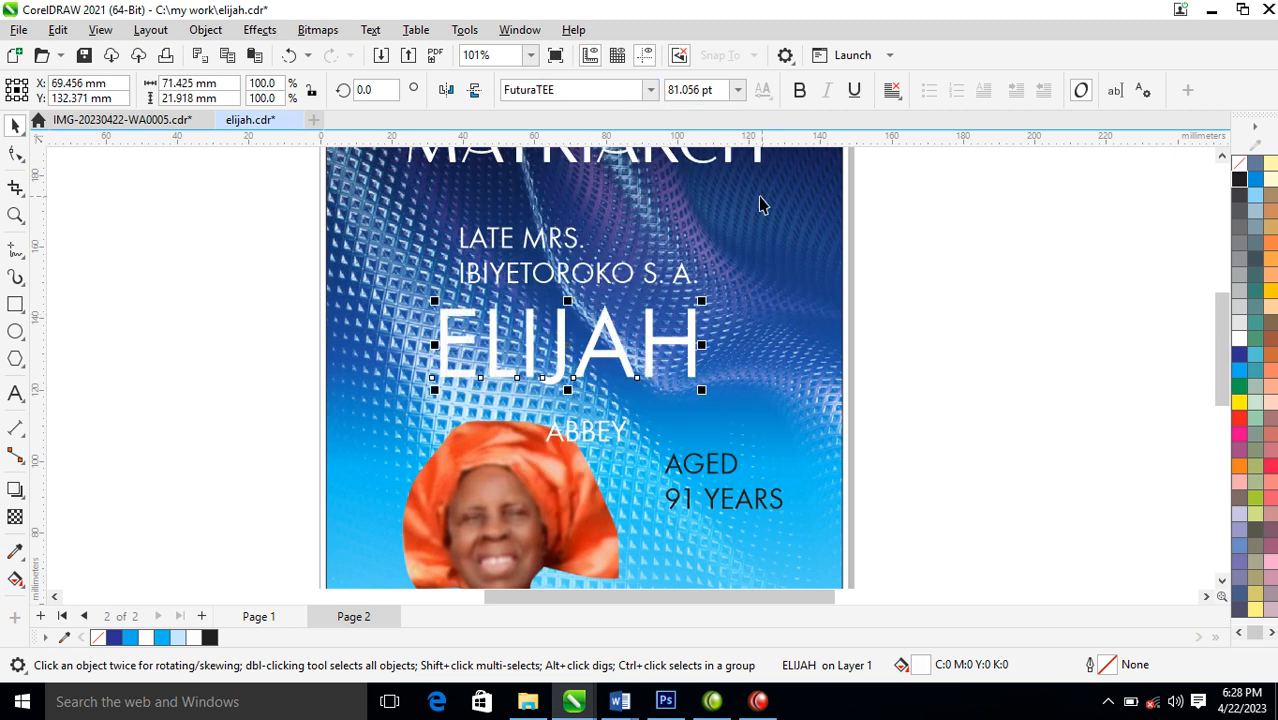
{"action": "left_click", "coordinate": [799, 90]}
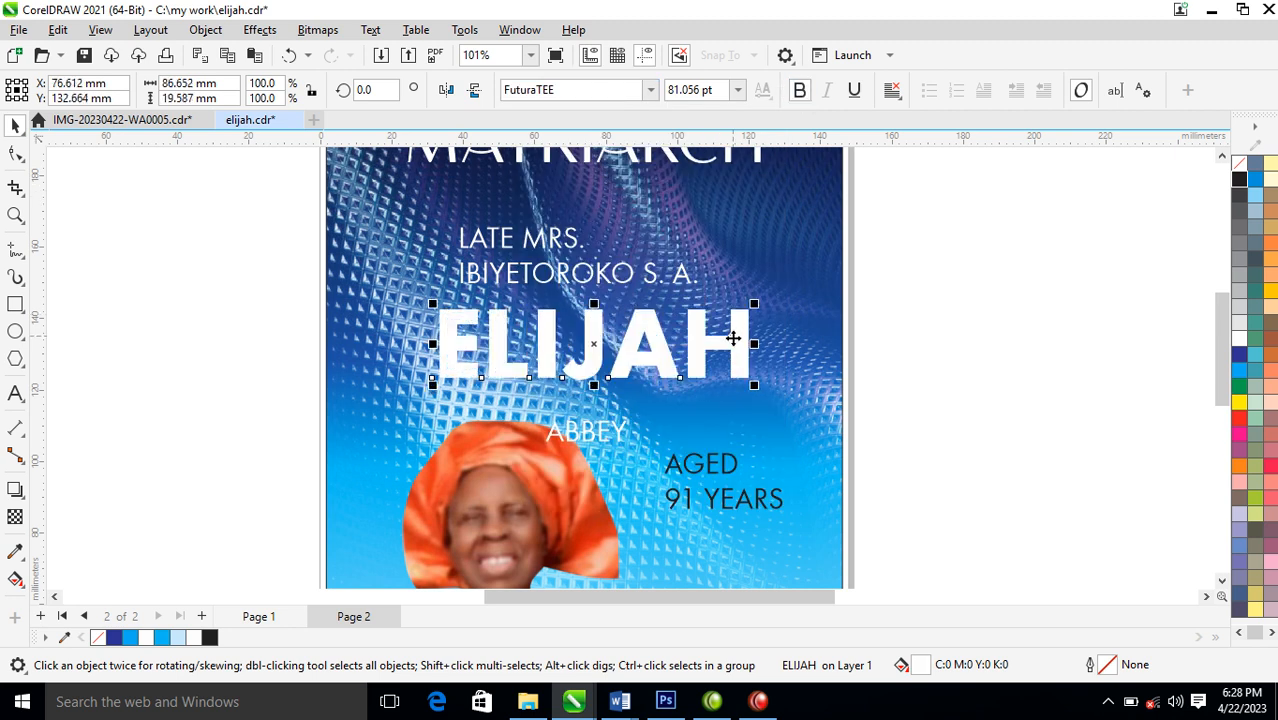
Tighten the letter spacing of the bold name word with the Shape tool and scale it up to about 107 pt
{"action": "left_click", "coordinate": [15, 153]}
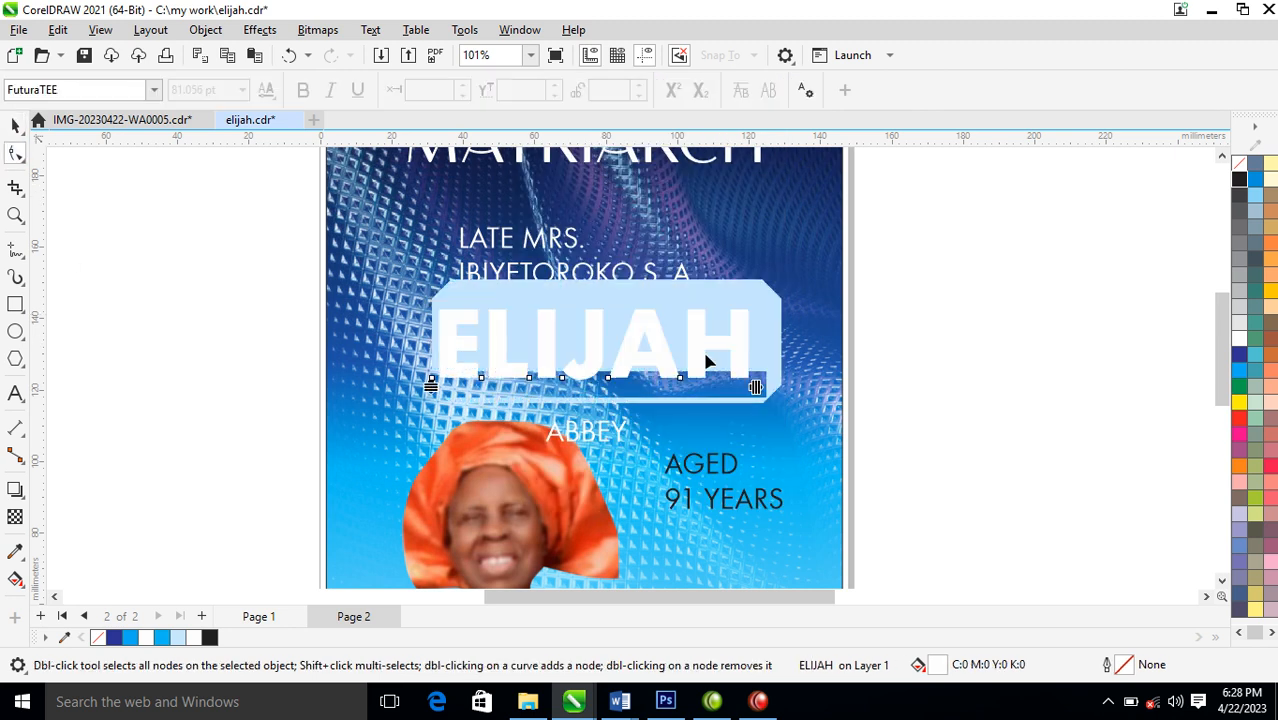
{"action": "left_click_drag", "start_coordinate": [757, 388], "coordinate": [712, 405]}
{"action": "key", "text": "space"}
{"action": "left_click_drag", "start_coordinate": [720, 305], "coordinate": [766, 286]}
{"action": "left_click_drag", "start_coordinate": [750, 332], "coordinate": [758, 338]}
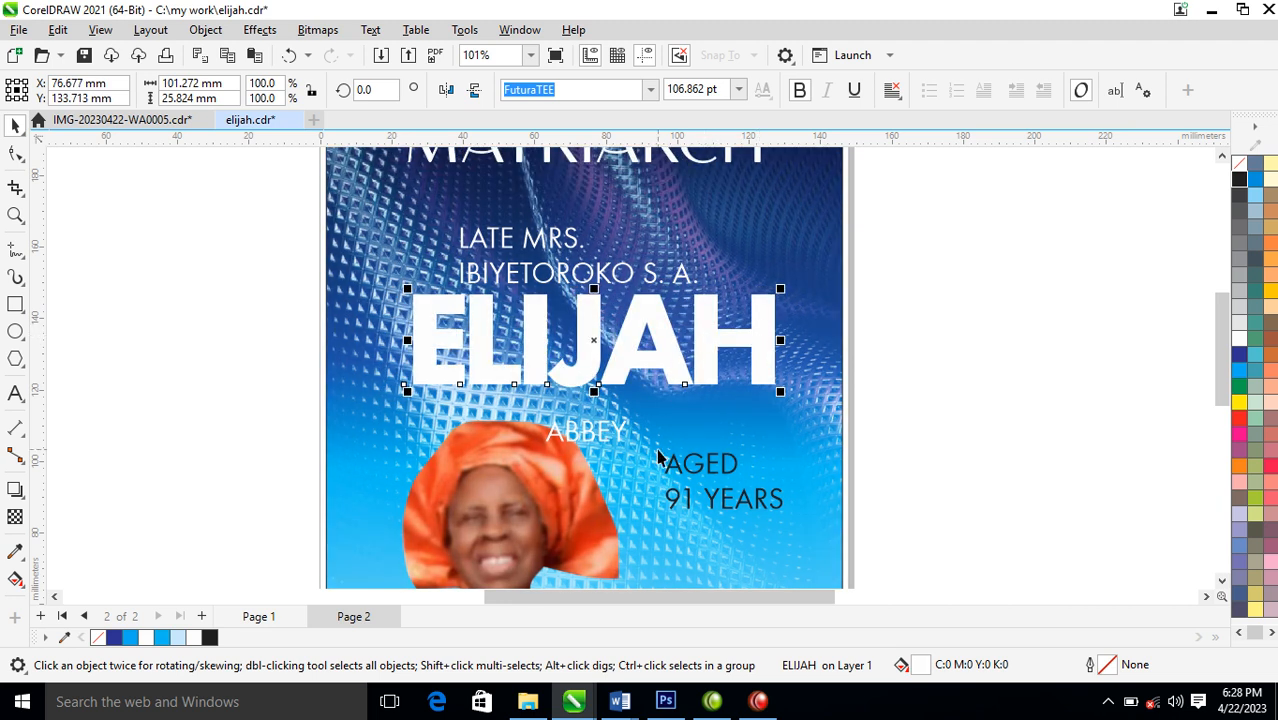
Fine-tune the position of the large name word below the smaller name lines, about midway across the background
{"action": "scroll", "coordinate": [666, 343], "scroll_direction": "down", "scroll_amount": 3}
{"action": "key", "text": "z"}
{"action": "left_click_drag", "start_coordinate": [408, 242], "coordinate": [900, 399]}
{"action": "left_click_drag", "start_coordinate": [626, 360], "coordinate": [622, 371]}
{"action": "scroll", "coordinate": [622, 371], "scroll_direction": "down", "scroll_amount": 1}
{"action": "scroll", "coordinate": [605, 345], "scroll_direction": "down", "scroll_amount": 1}
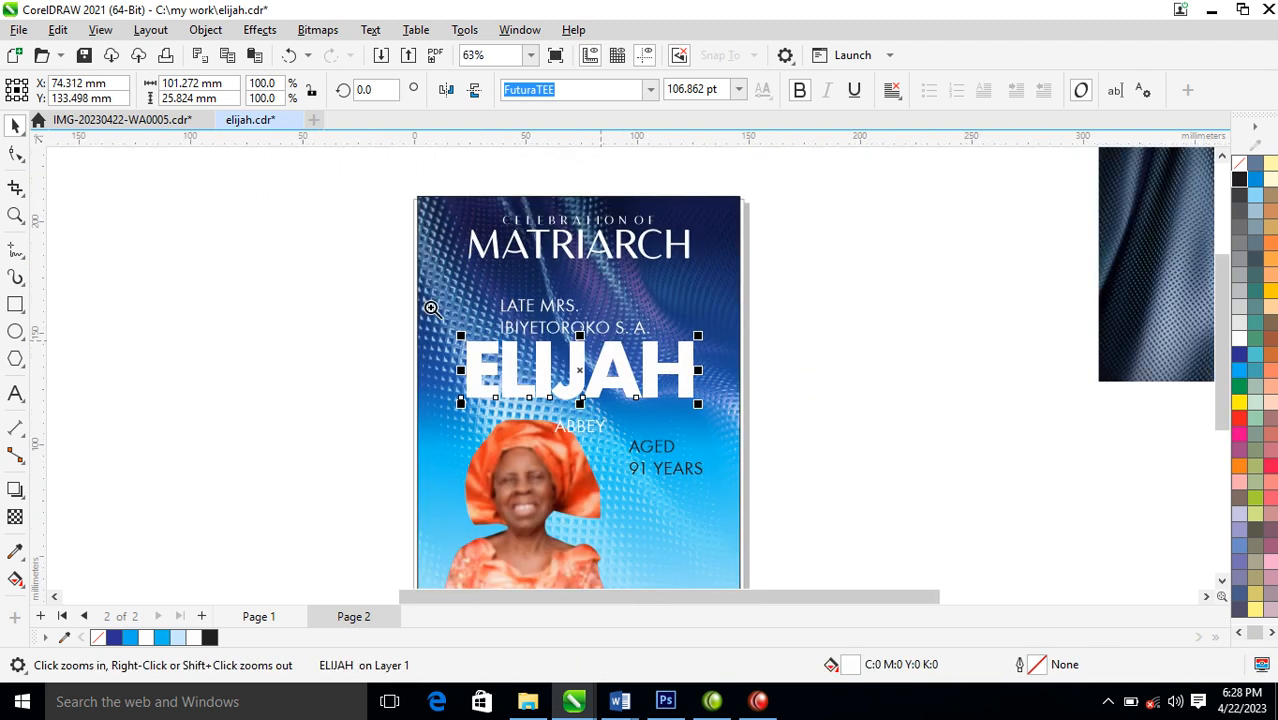
{"action": "left_click_drag", "start_coordinate": [300, 195], "coordinate": [805, 495]}
{"action": "left_click_drag", "start_coordinate": [806, 393], "coordinate": [815, 395]}
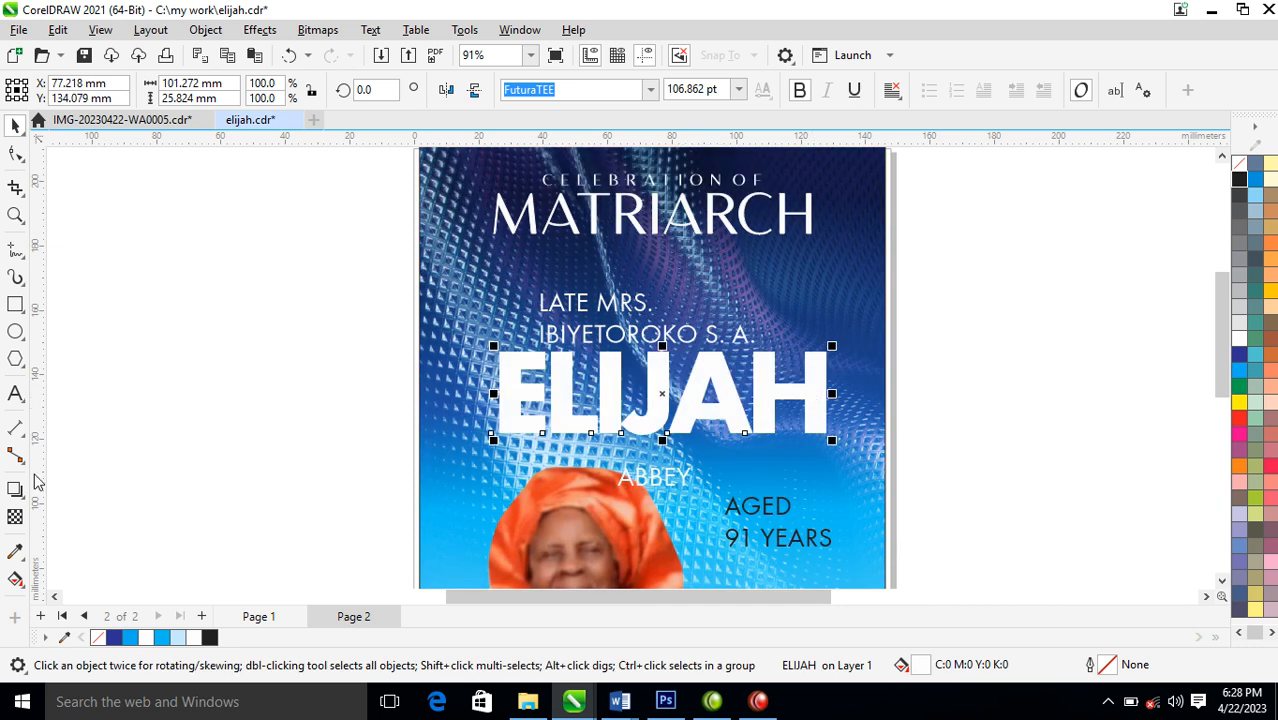
Apply a vertical white-blue-white fountain fill to the large name word, with a narrow blue band around the letters' mid-height
{"action": "left_click", "coordinate": [15, 578]}
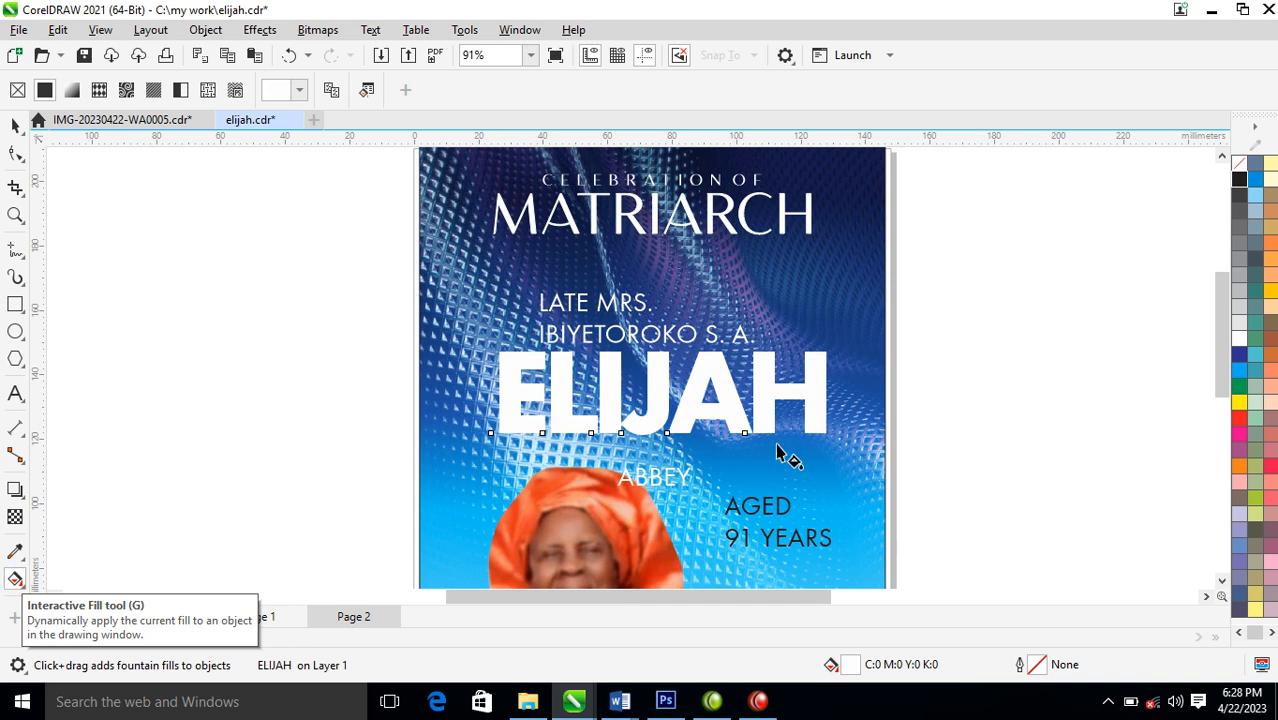
{"action": "left_click_drag", "start_coordinate": [691, 353], "coordinate": [691, 413]}
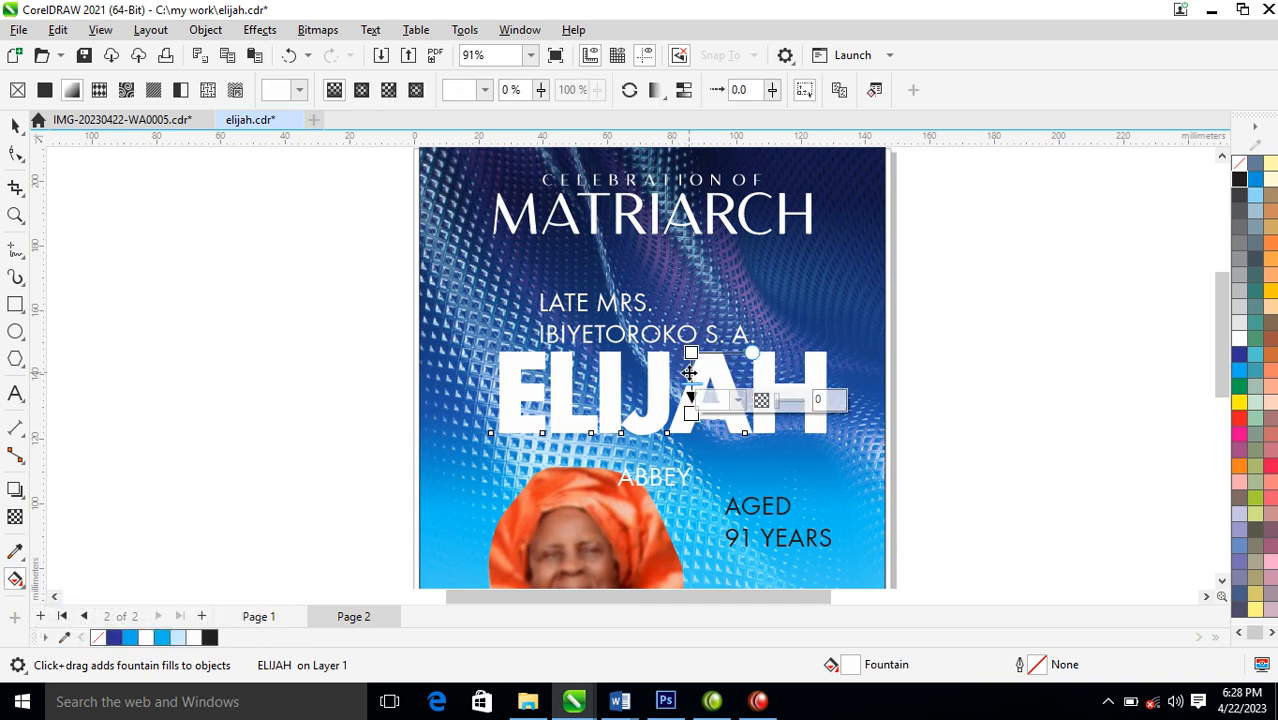
{"action": "double_click", "coordinate": [691, 375]}
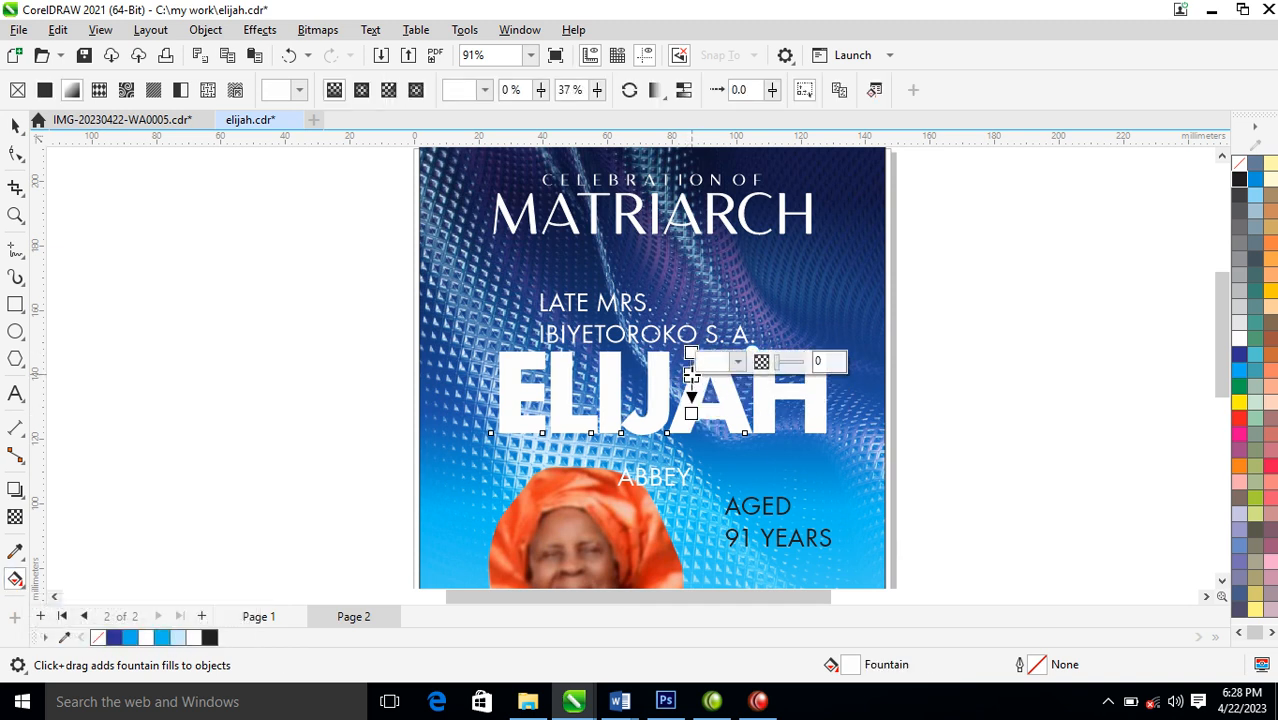
{"action": "left_click_drag", "start_coordinate": [1239, 358], "coordinate": [697, 375]}
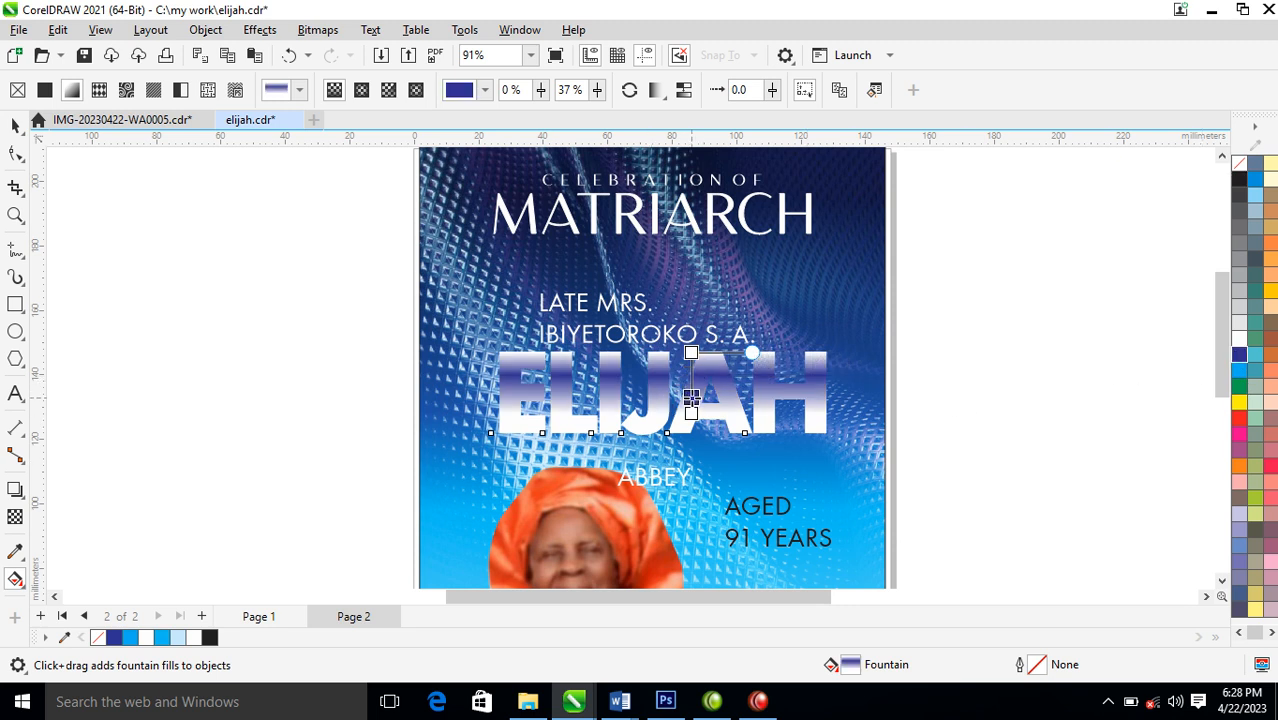
{"action": "left_click_drag", "start_coordinate": [691, 353], "coordinate": [690, 400]}
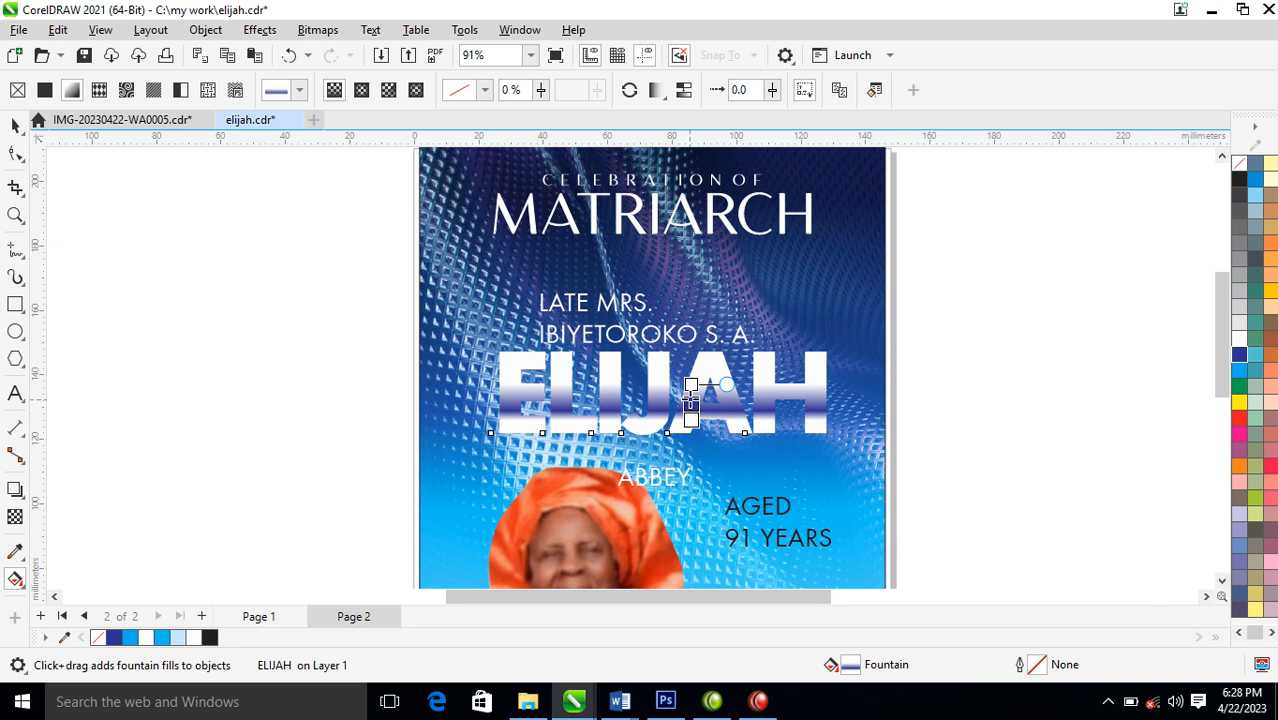
{"action": "key", "text": "space"}
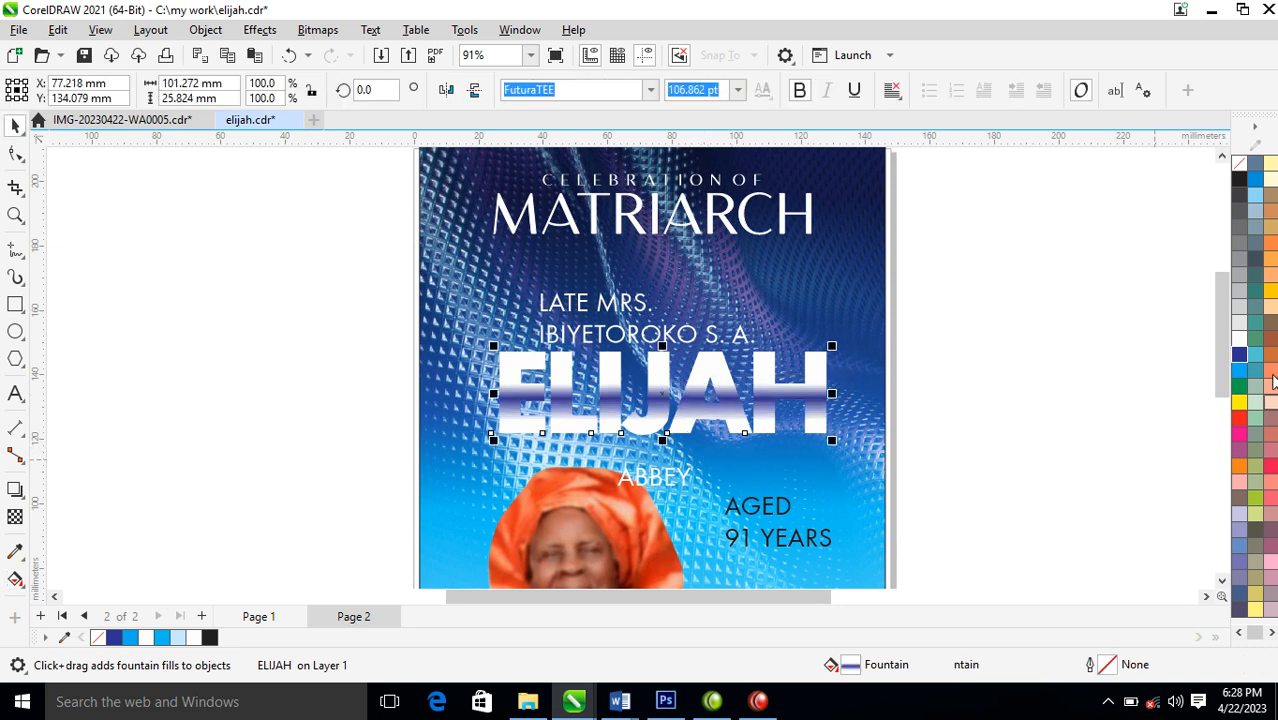
Give the large name word a white outline 3 pt wide
{"action": "right_click", "coordinate": [1240, 340]}
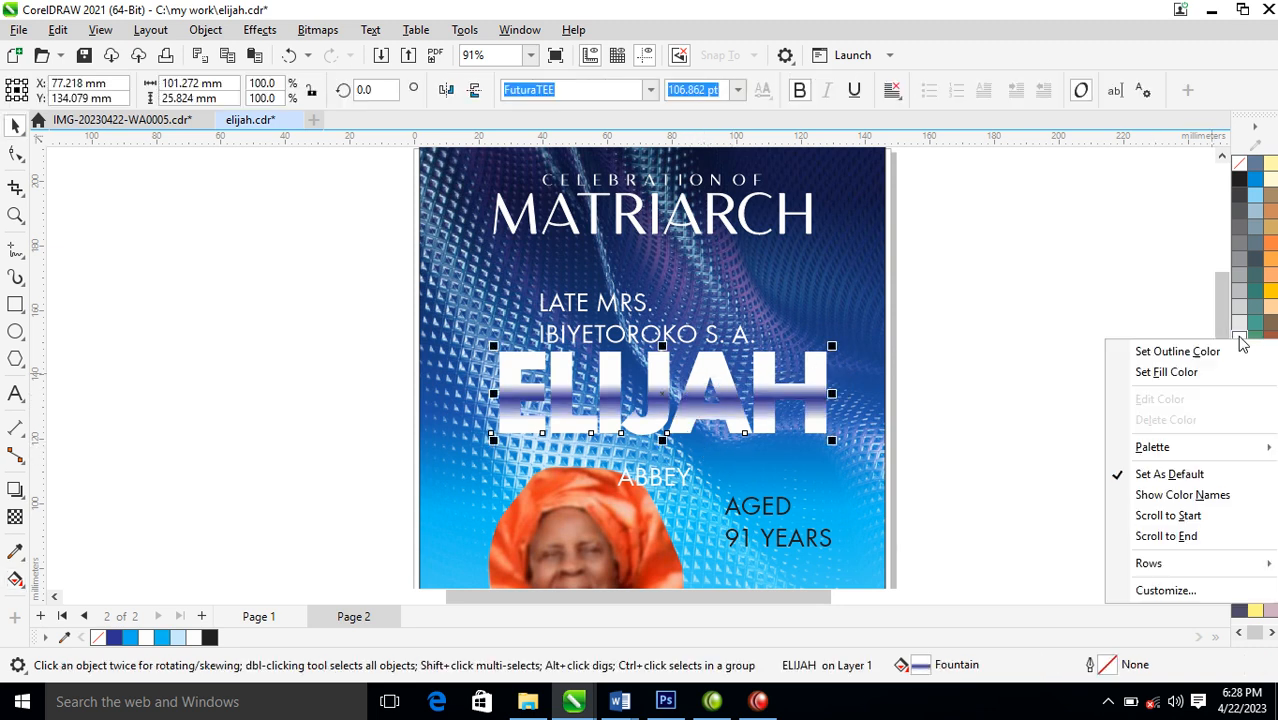
{"action": "left_click", "coordinate": [1166, 355]}
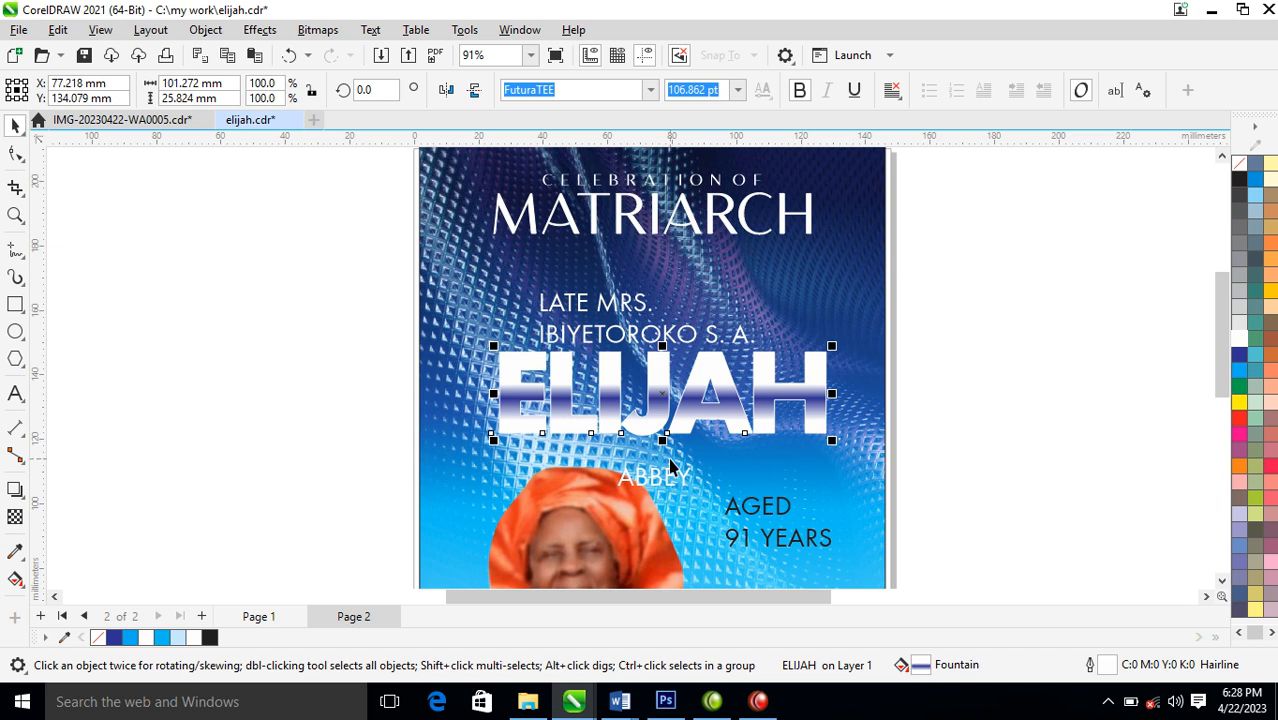
{"action": "key", "text": "F12"}
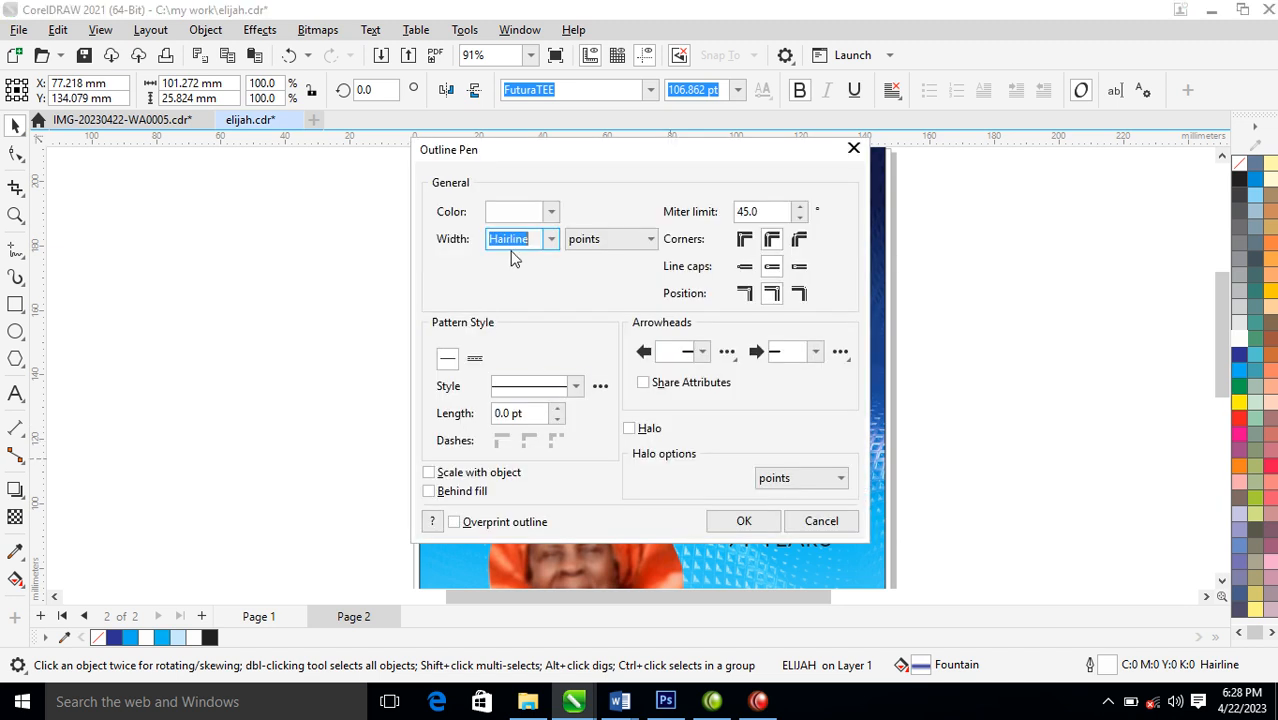
{"action": "type", "text": "3"}
{"action": "left_click", "coordinate": [740, 522]}
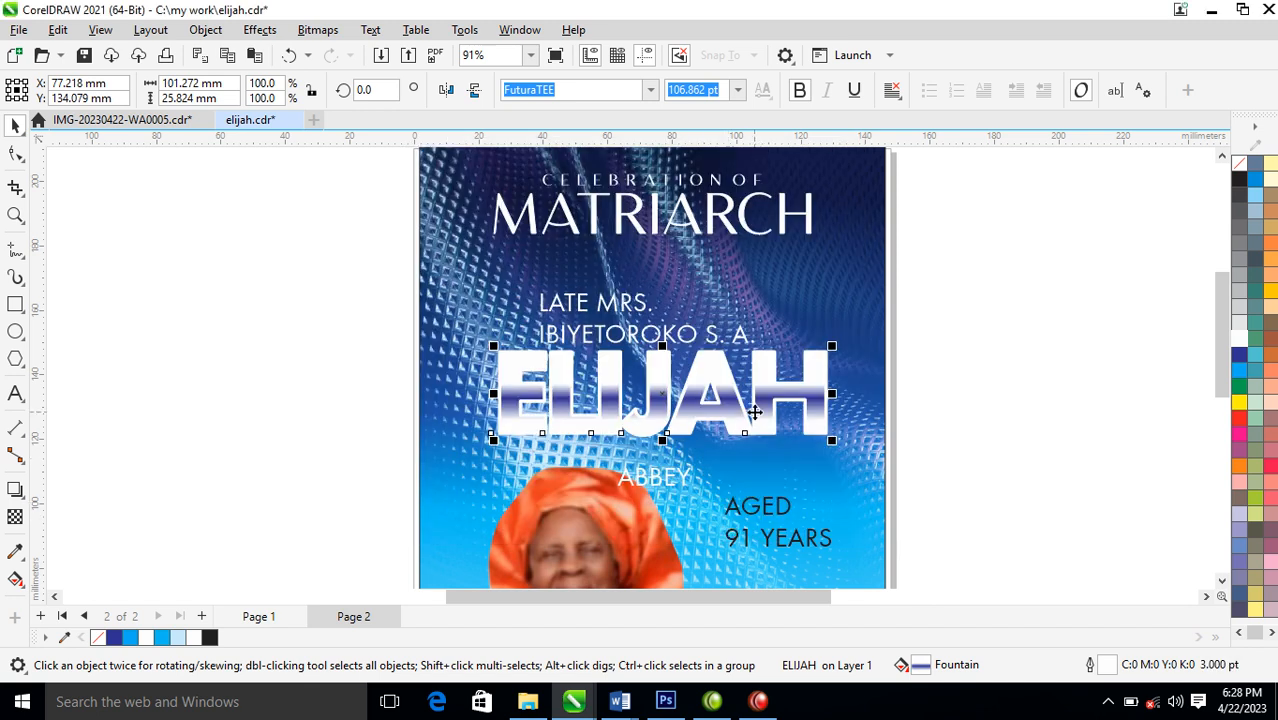
Set the large name word's outline to scale with the object and sit behind the fill
{"action": "key", "text": "F12"}
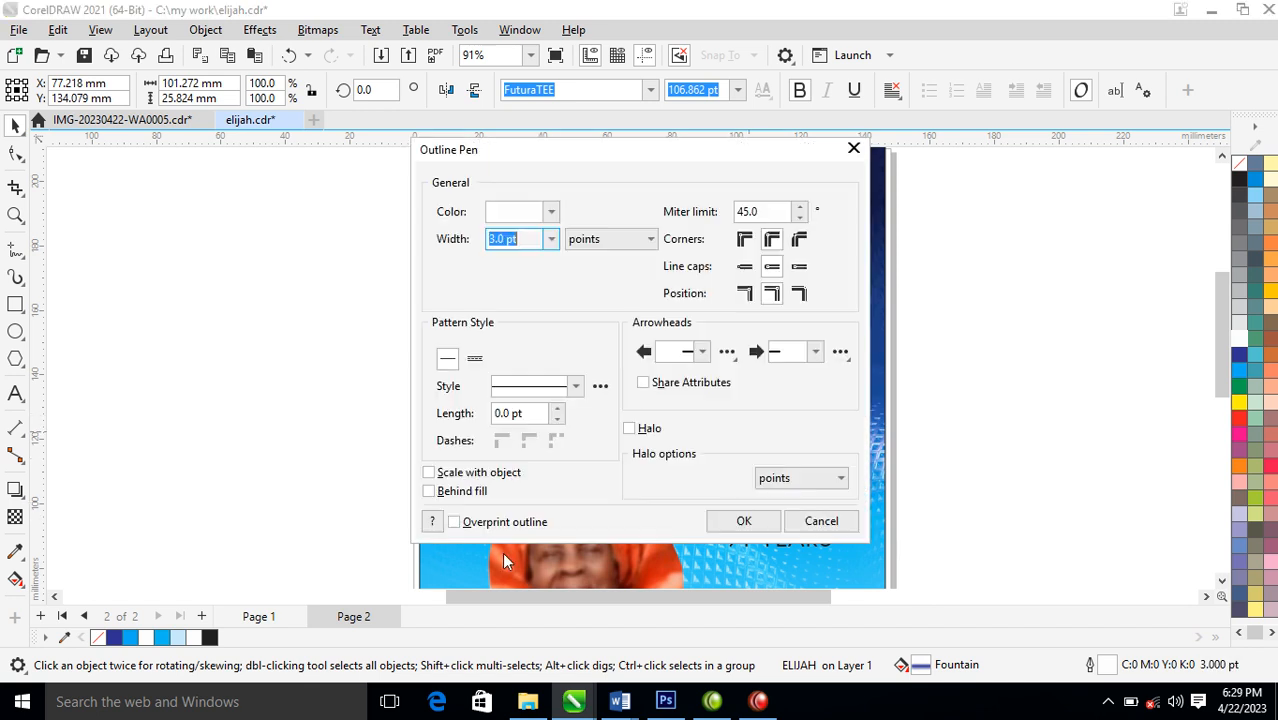
{"action": "left_click", "coordinate": [451, 476]}
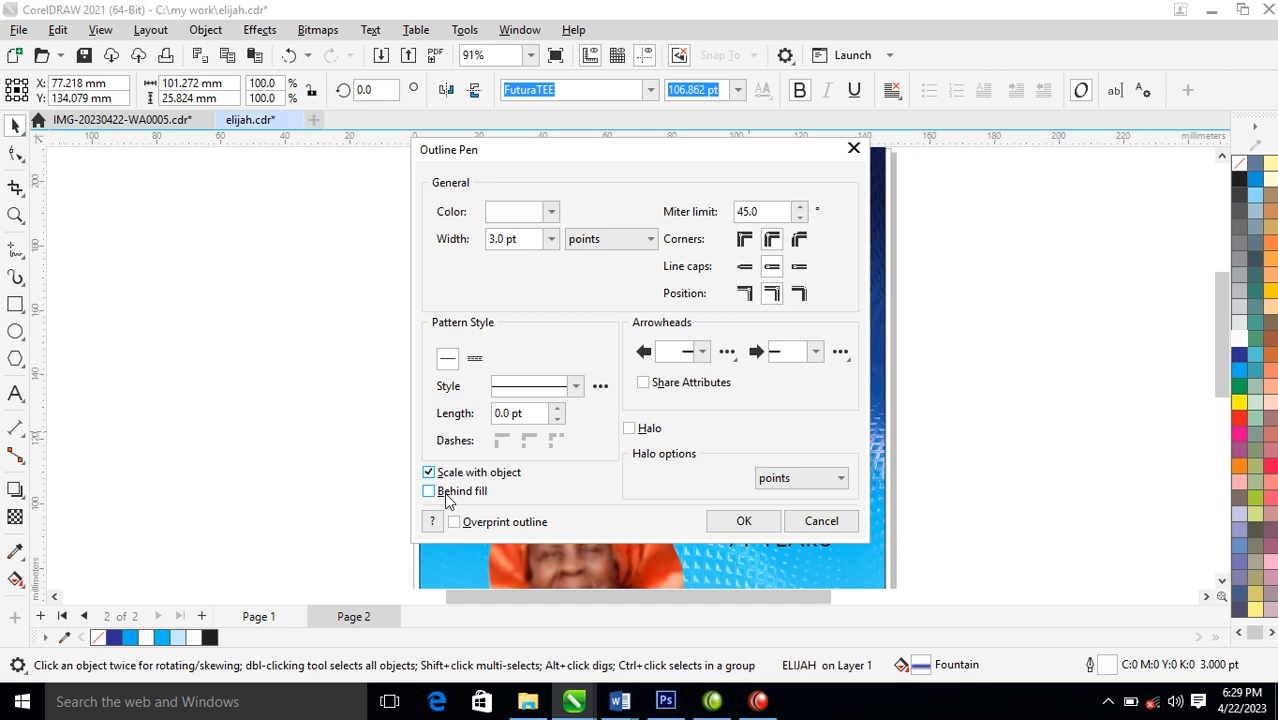
{"action": "left_click", "coordinate": [737, 521]}
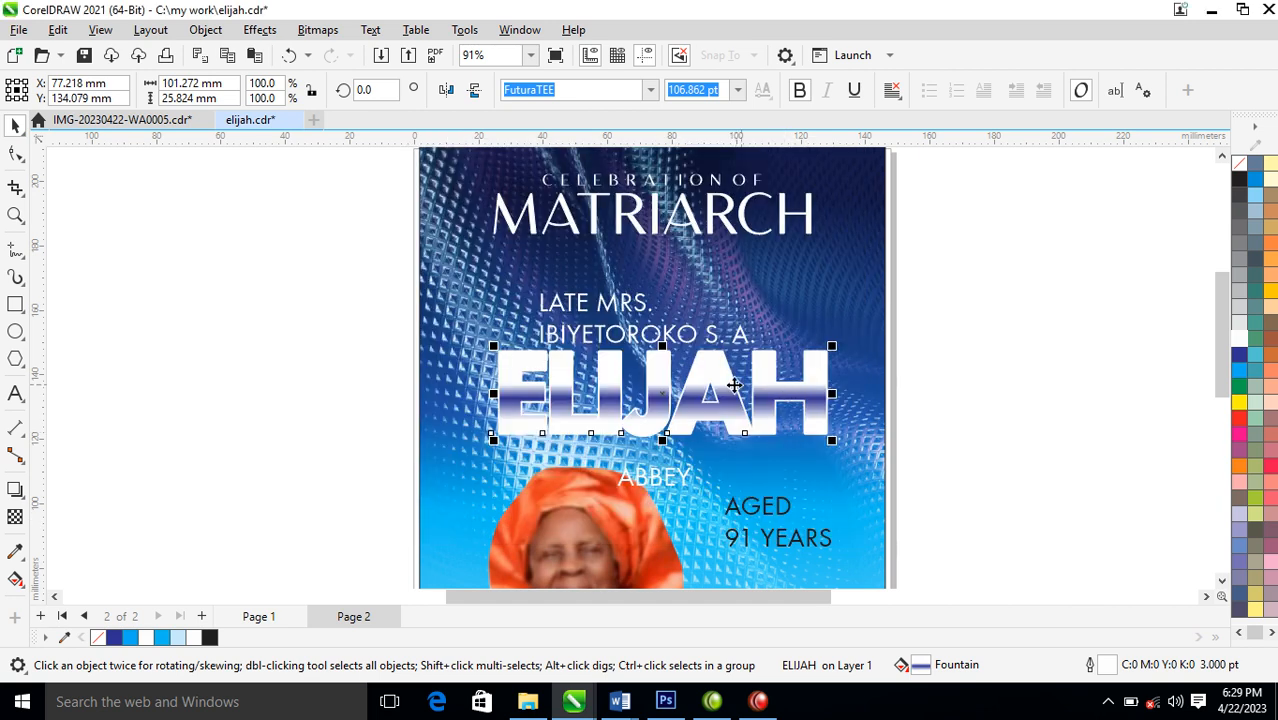
Duplicate the large name word and left-align both copies so they stack exactly
{"action": "key", "text": "z"}
{"action": "left_click_drag", "start_coordinate": [357, 271], "coordinate": [970, 531]}
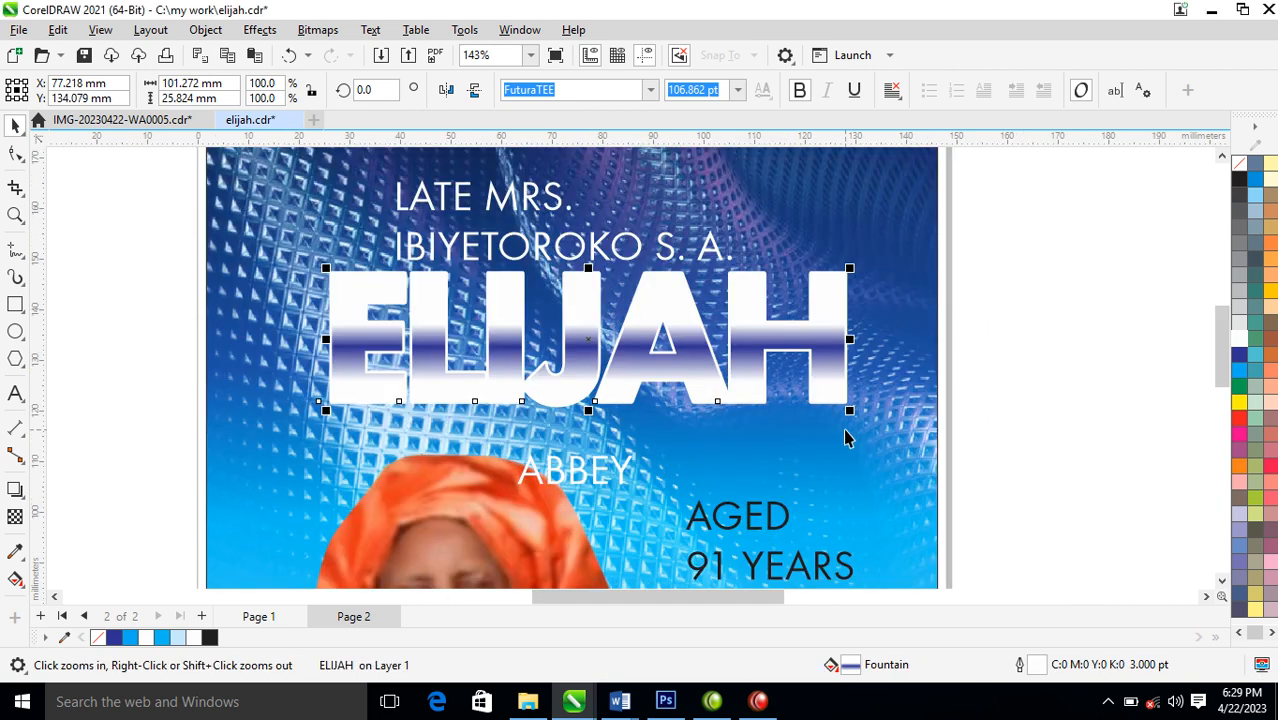
{"action": "left_click_drag", "start_coordinate": [826, 323], "coordinate": [934, 339]}
{"action": "right_click", "coordinate": [934, 339]}
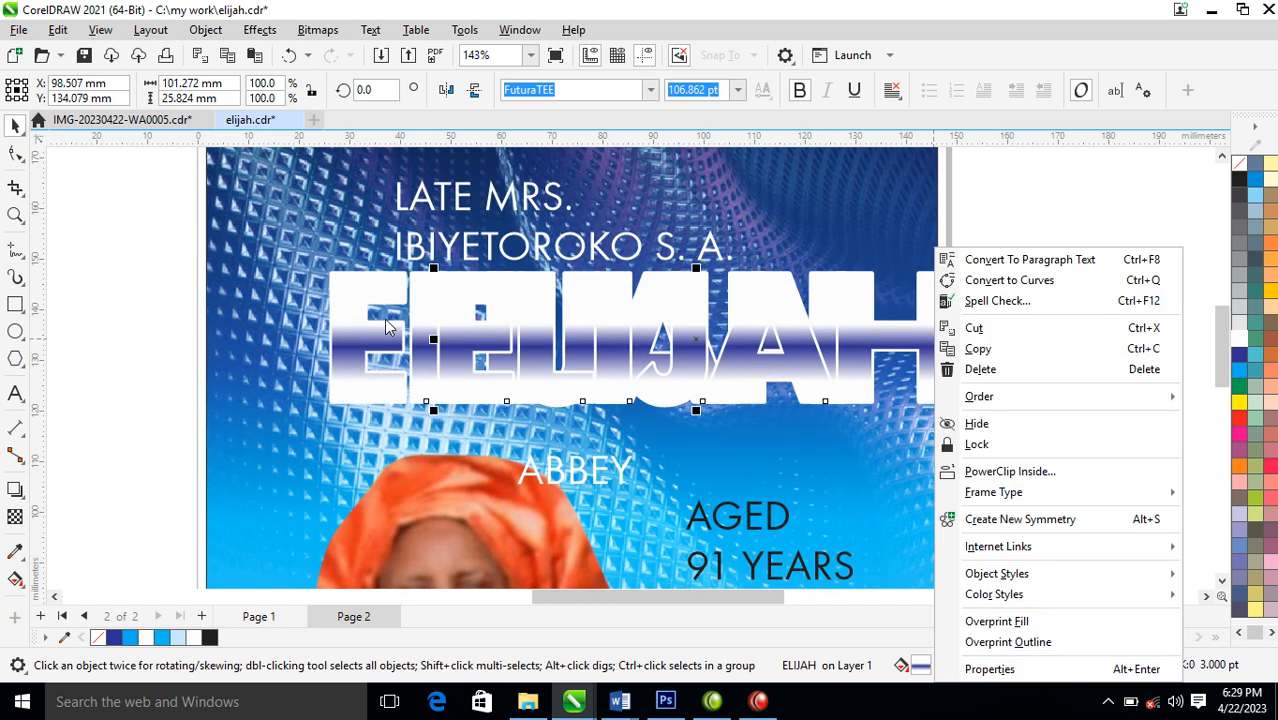
{"action": "left_click", "coordinate": [370, 340], "text": "shift"}
{"action": "key", "text": "l"}
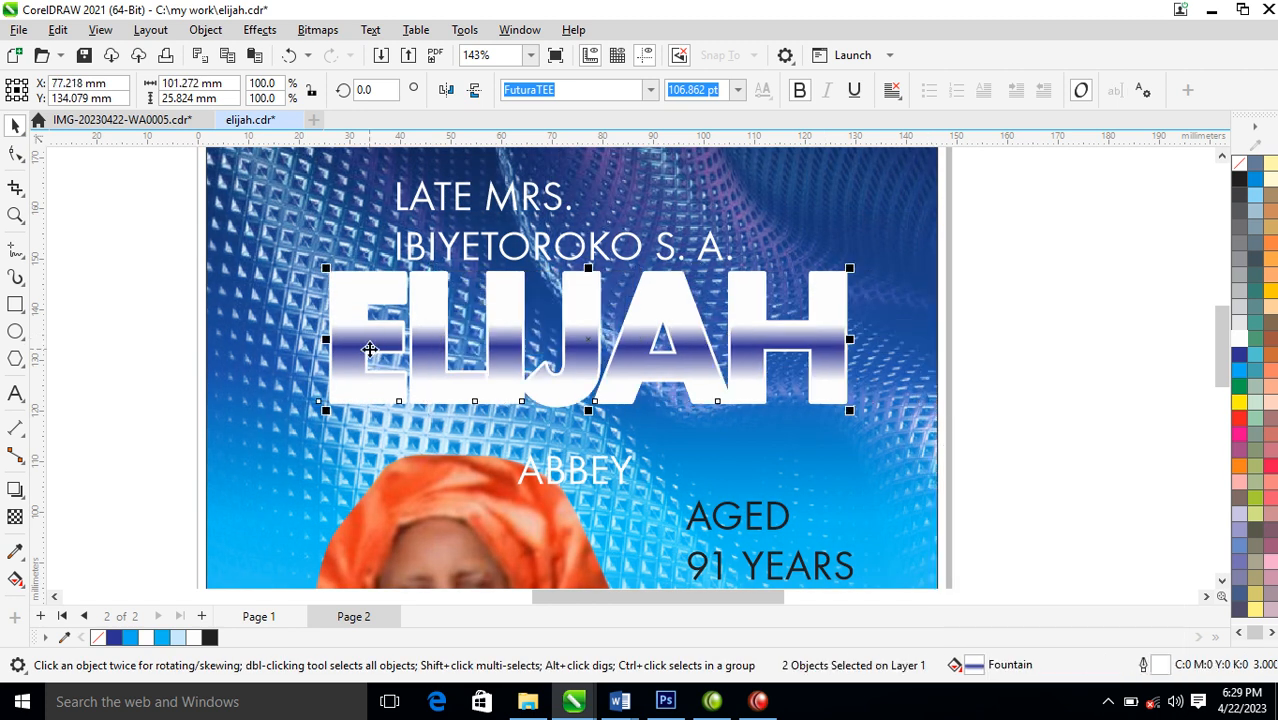
{"action": "left_click", "coordinate": [910, 356]}
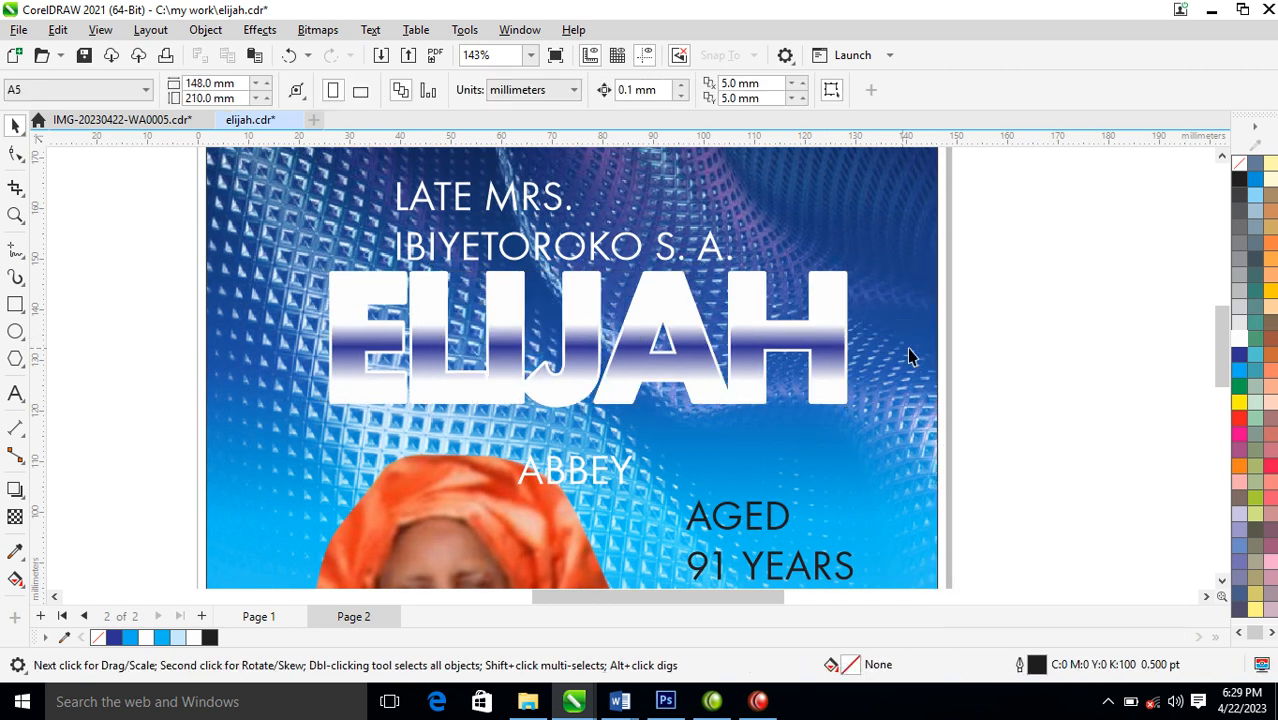
Give the back copy of the large name word a dark blue outline 17 pt wide
{"action": "left_click", "coordinate": [839, 348]}
{"action": "left_click", "coordinate": [870, 392]}
{"action": "left_click", "coordinate": [828, 343]}
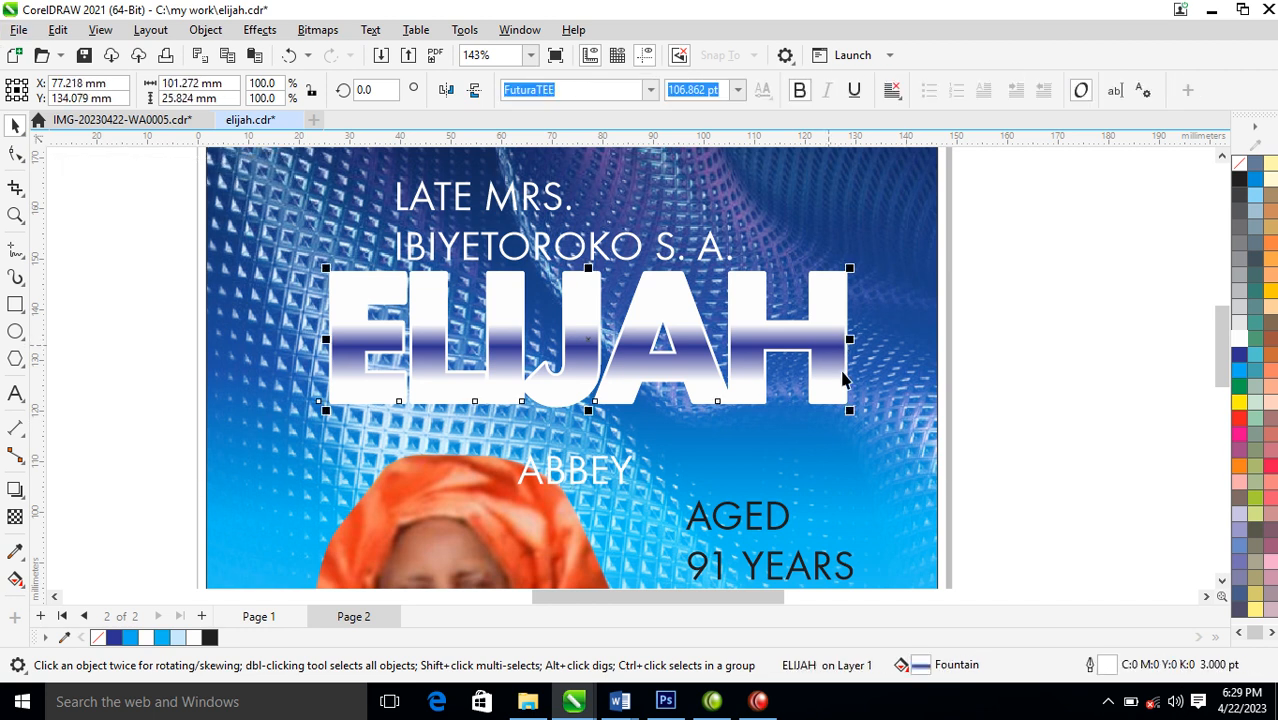
{"action": "right_click", "coordinate": [1250, 364]}
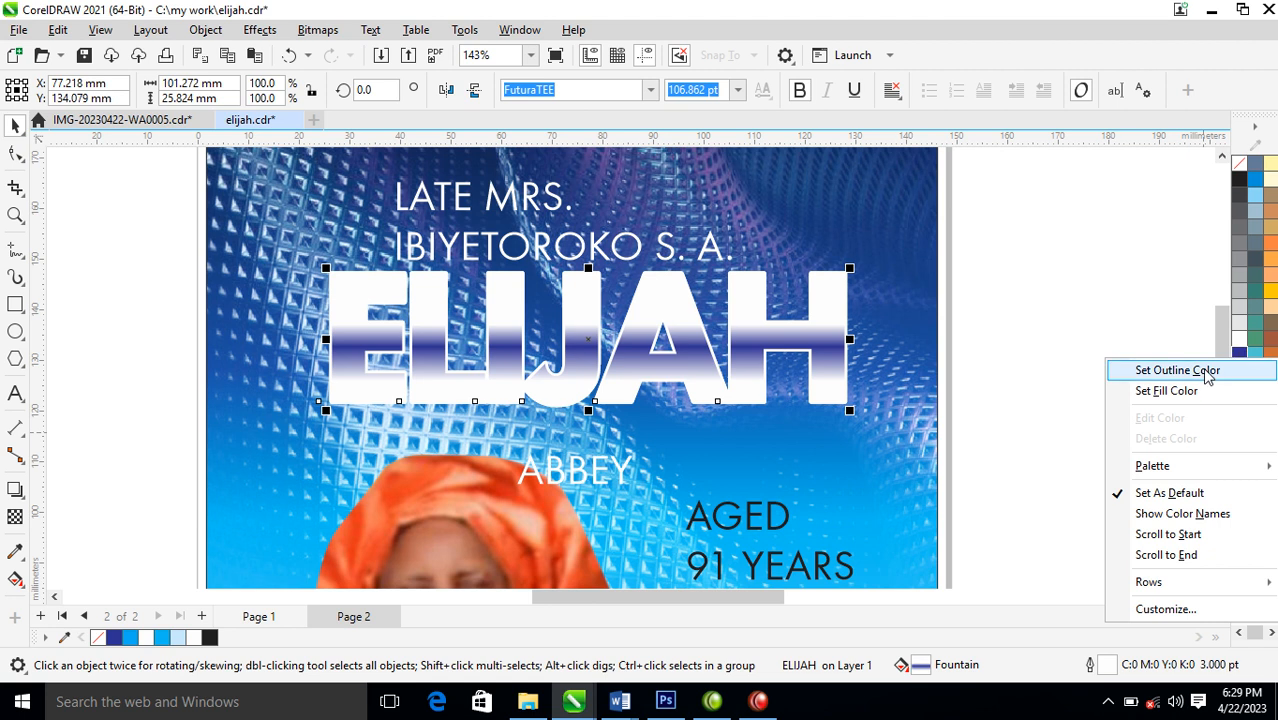
{"action": "left_click", "coordinate": [1190, 370]}
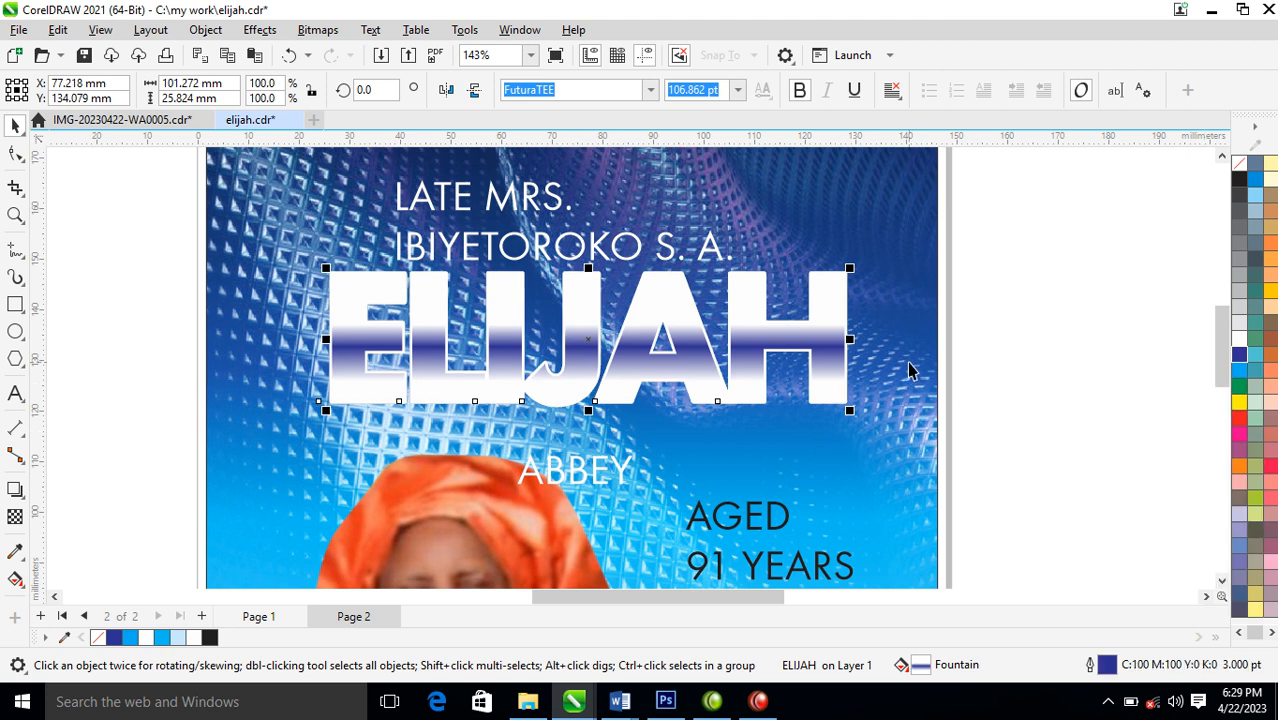
{"action": "key", "text": "F12"}
{"action": "type", "text": "17"}
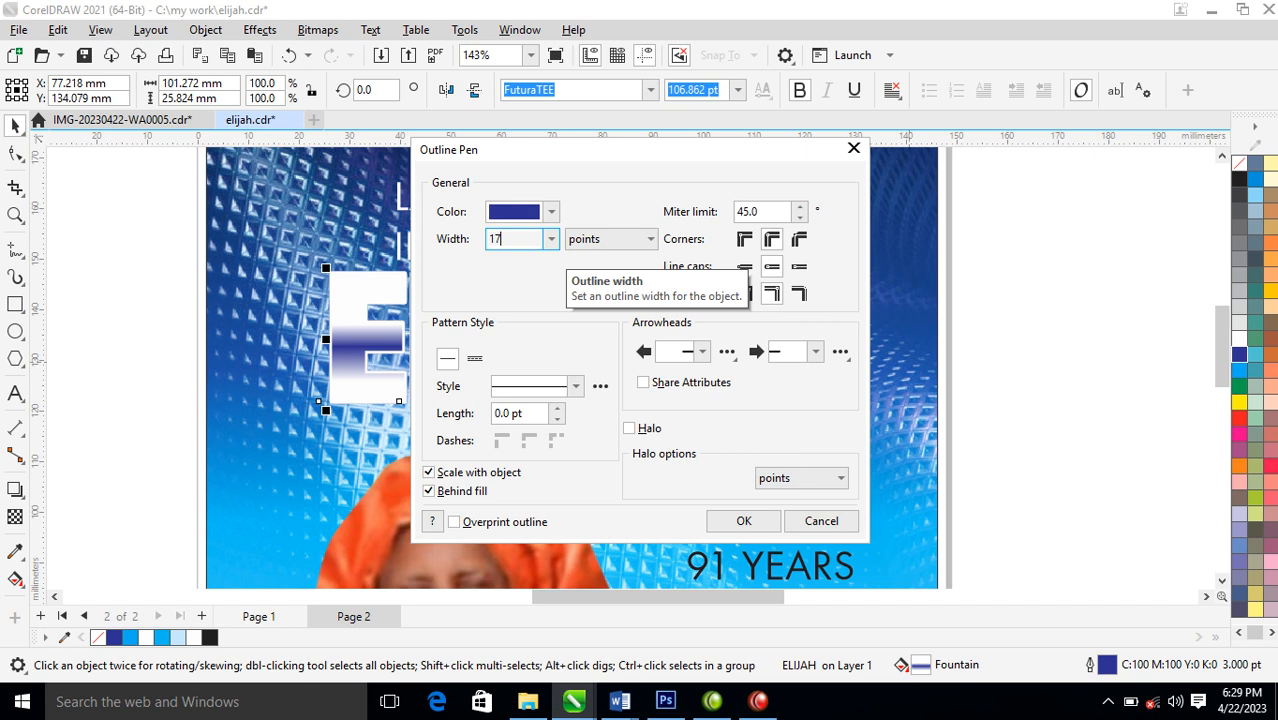
{"action": "key", "text": "Return"}
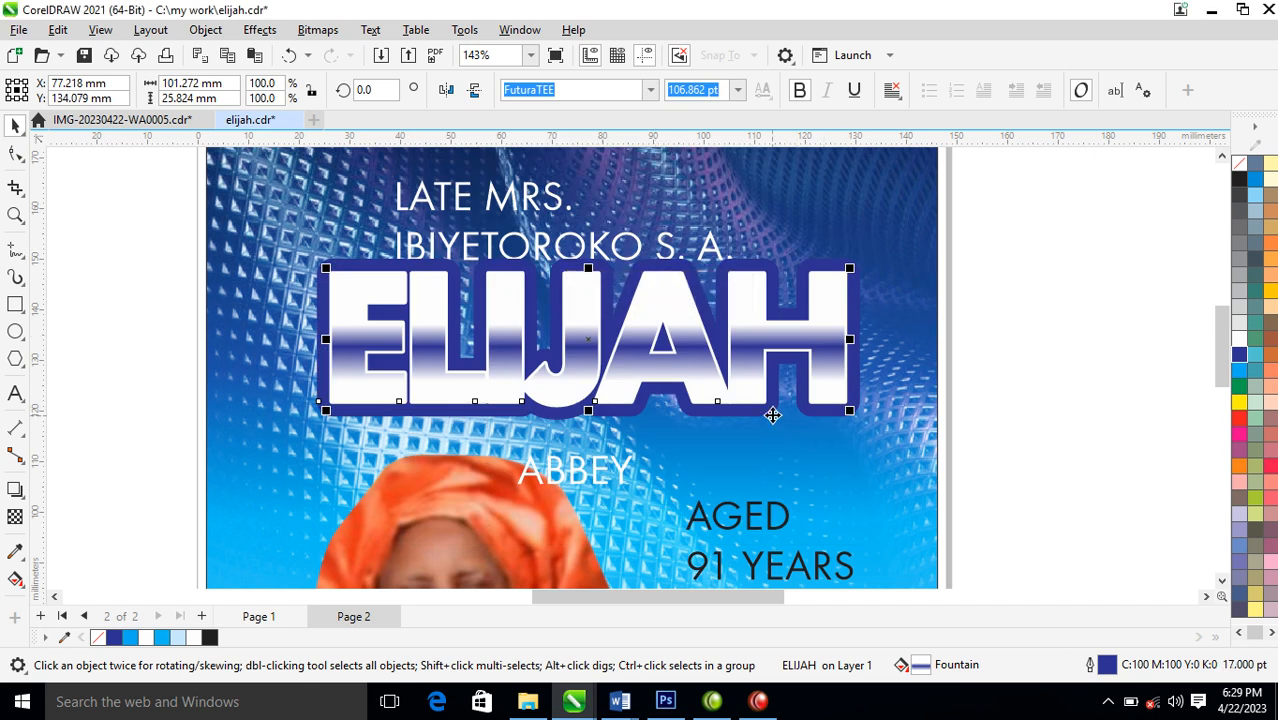
Add a drop shadow to the front copy of the large name word, with opacity 100 and feathering 6
{"action": "scroll", "coordinate": [805, 356], "scroll_direction": "down", "scroll_amount": 4}
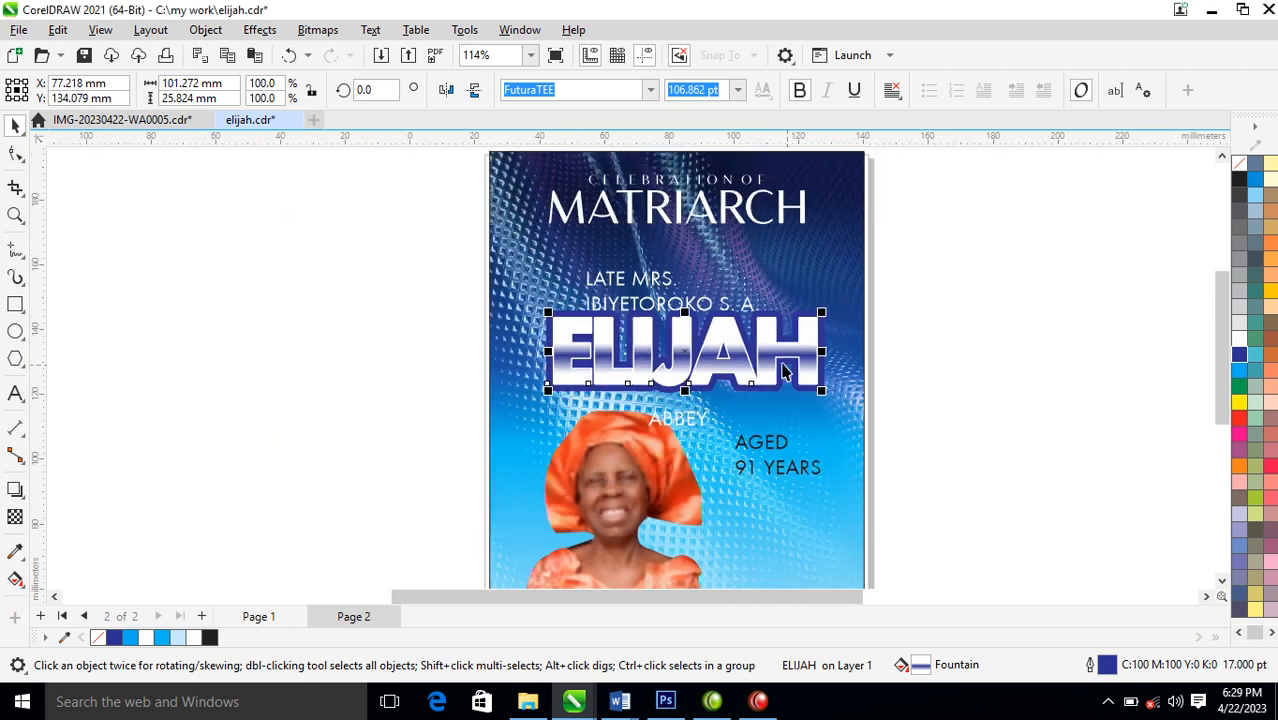
{"action": "key", "text": "z"}
{"action": "left_click_drag", "start_coordinate": [444, 294], "coordinate": [883, 461]}
{"action": "left_click", "coordinate": [1054, 319]}
{"action": "left_click", "coordinate": [907, 297]}
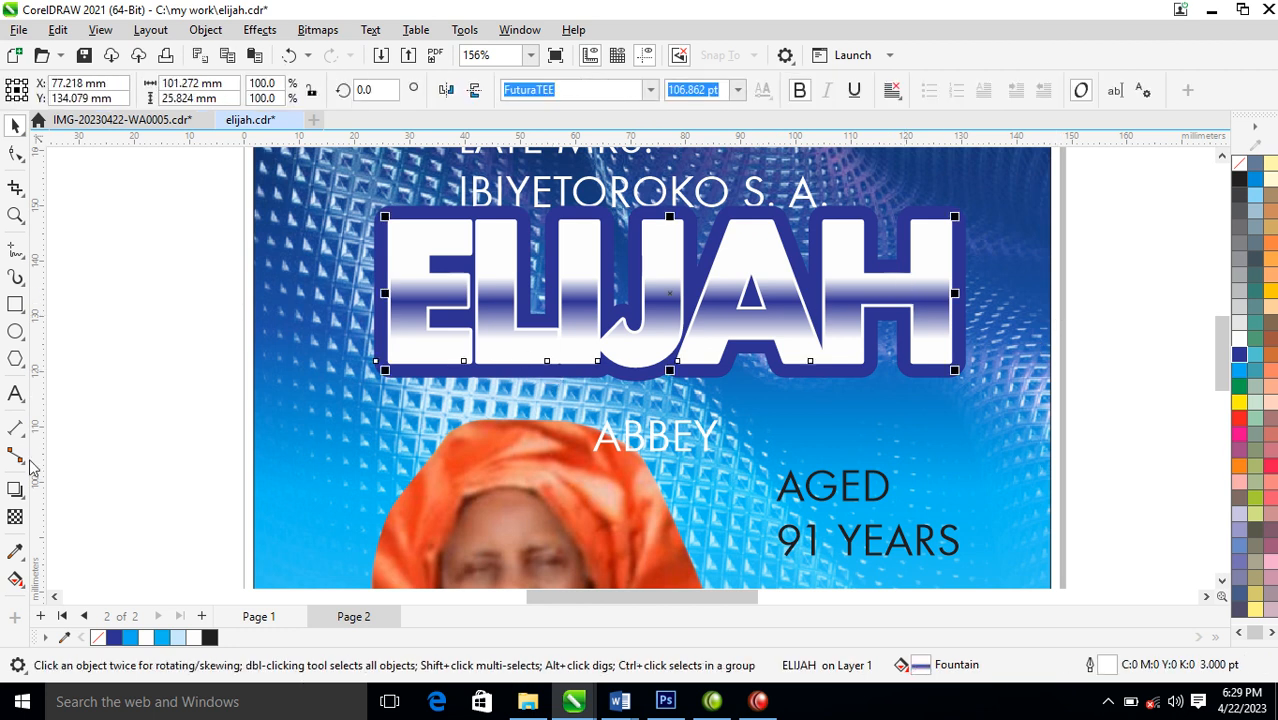
{"action": "left_click", "coordinate": [15, 489]}
{"action": "left_click_drag", "start_coordinate": [674, 292], "coordinate": [733, 372]}
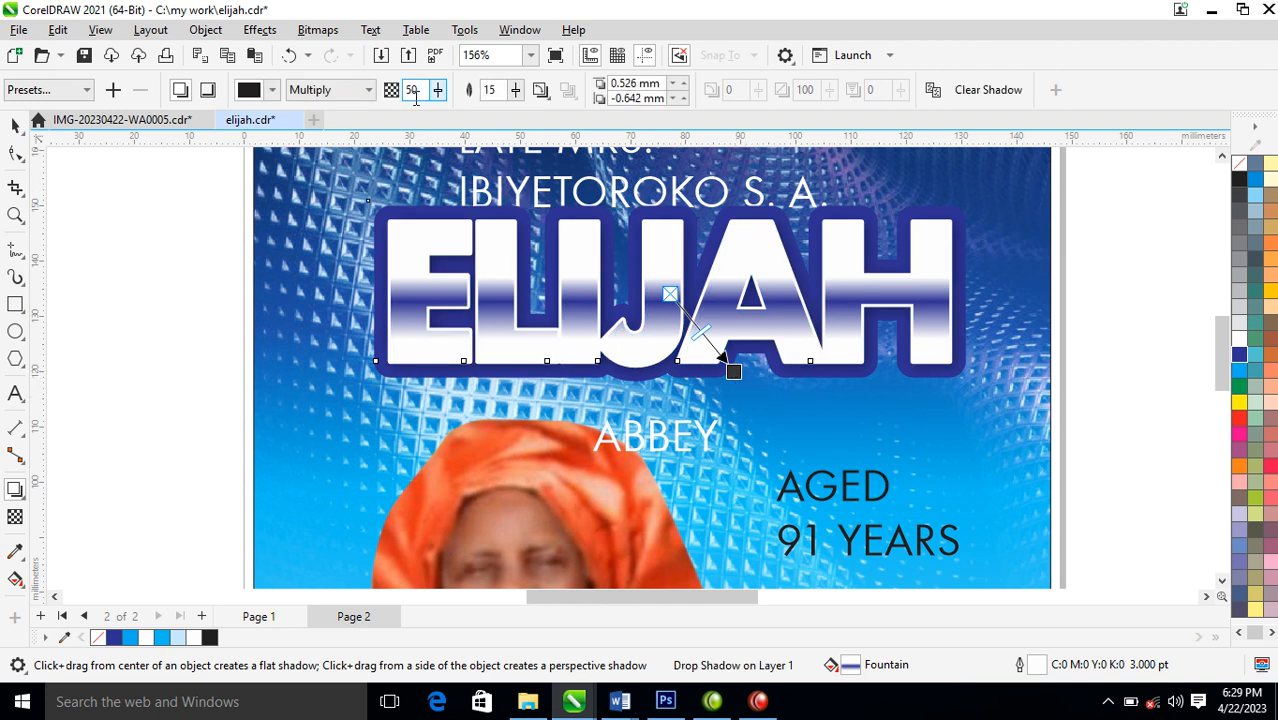
{"action": "type", "text": "90"}
{"action": "key", "text": "Return"}
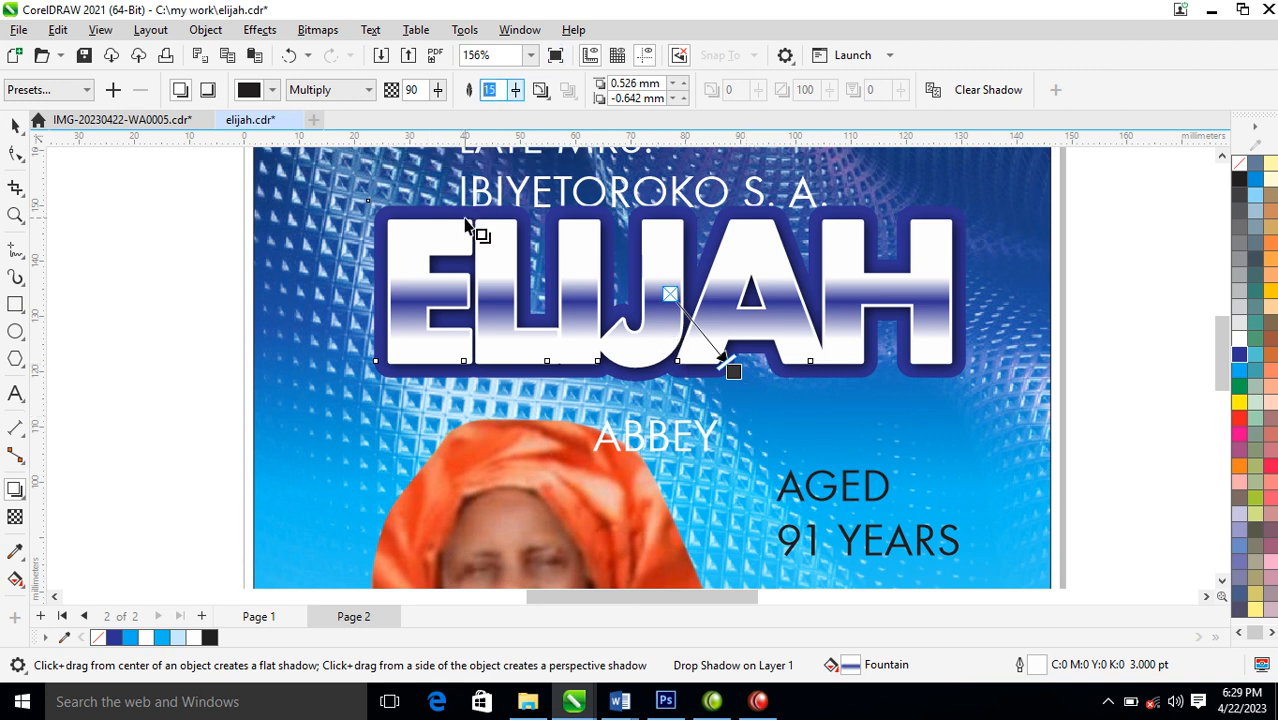
{"action": "type", "text": "6"}
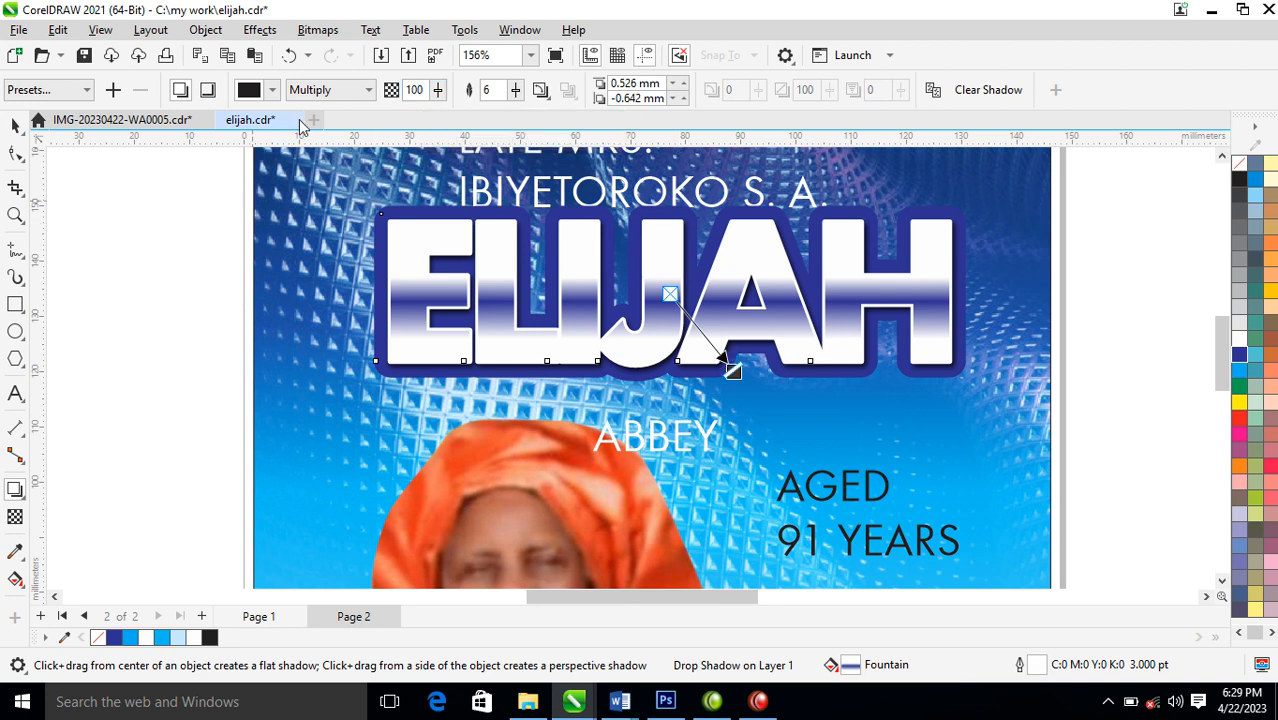
Set the drop shadow's colour to rich black, C75 M68 Y65 K90
{"action": "left_click", "coordinate": [250, 91]}
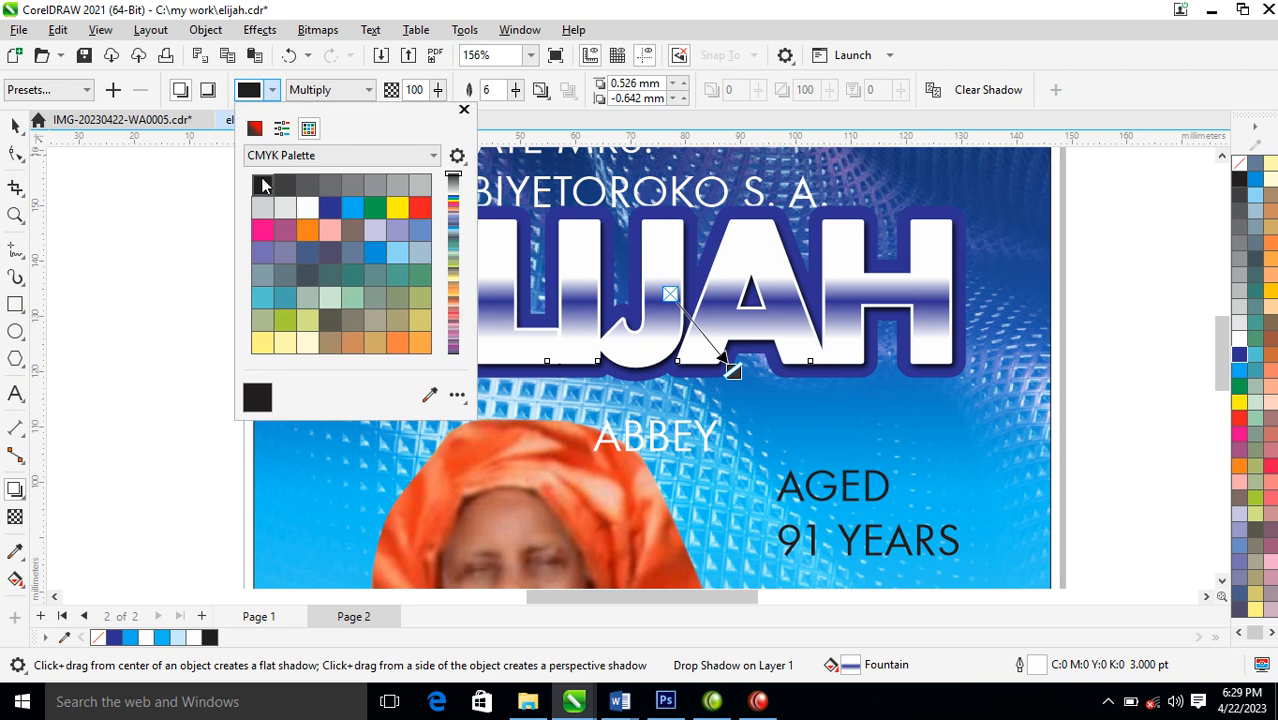
{"action": "left_click", "coordinate": [254, 128]}
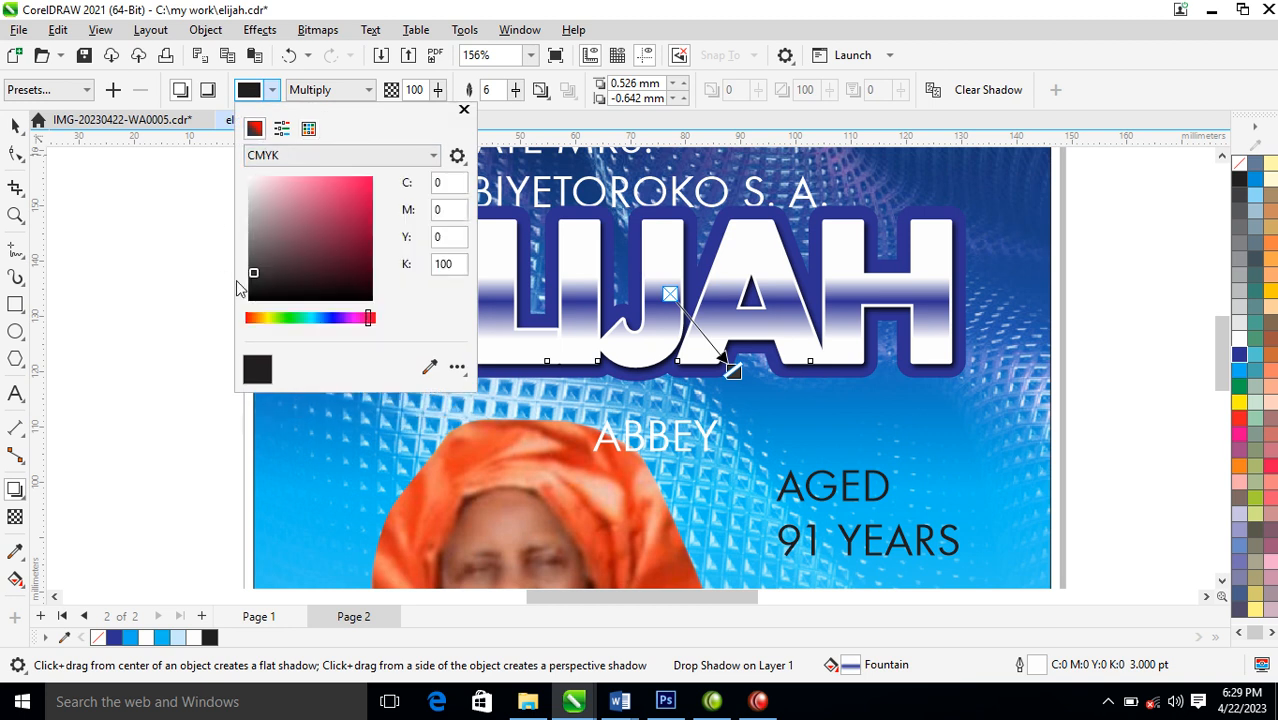
{"action": "left_click_drag", "start_coordinate": [259, 271], "coordinate": [392, 316]}
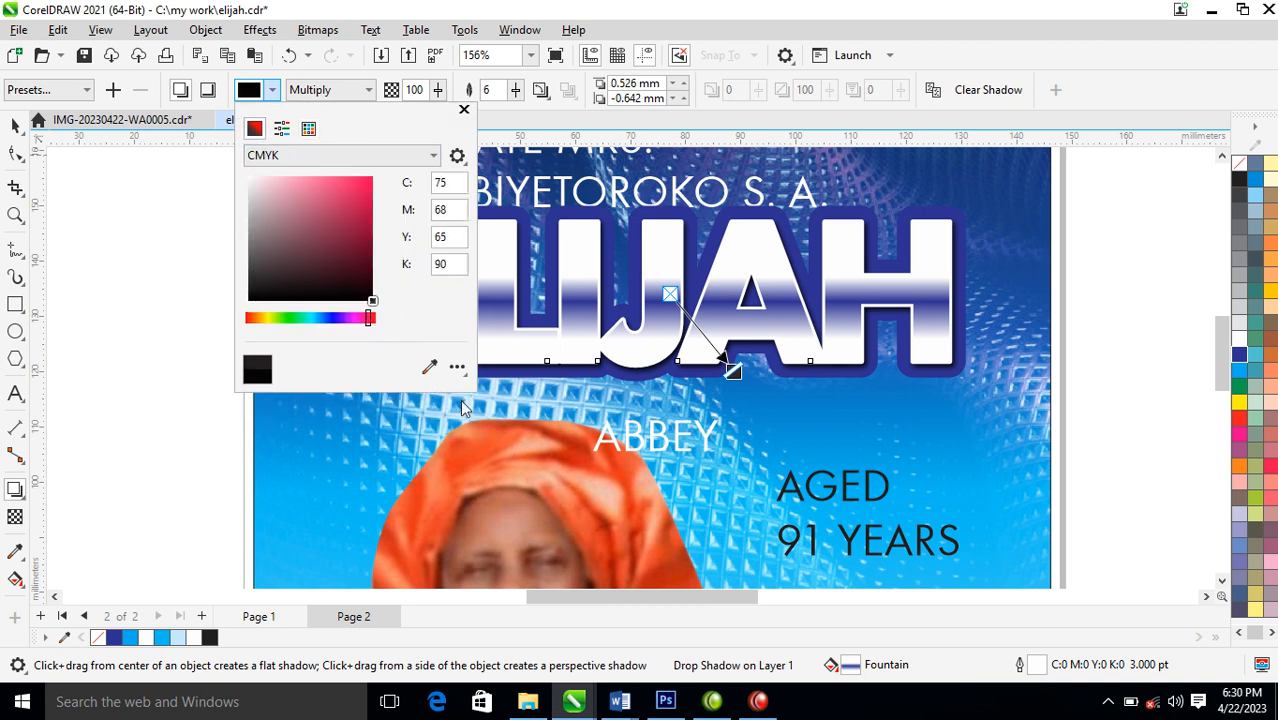
{"action": "left_click", "coordinate": [464, 111]}
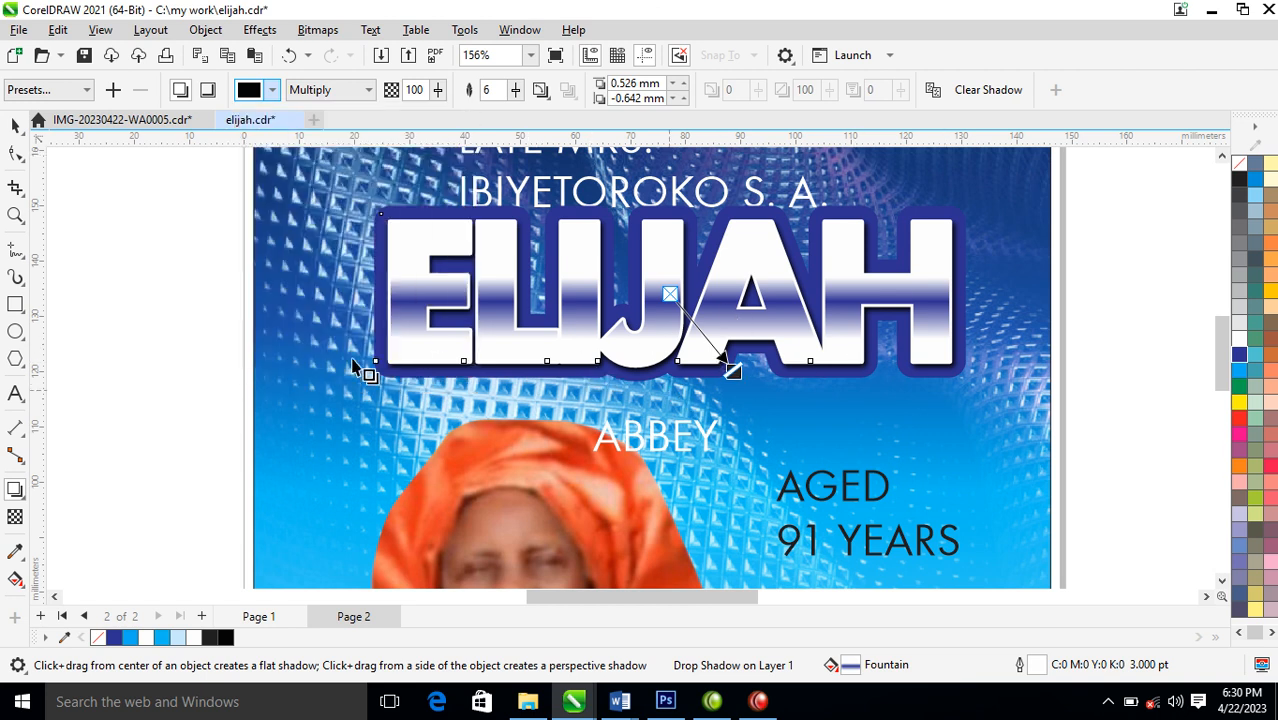
Break the drop shadow apart from the front name word and group the two objects
{"action": "left_click", "coordinate": [206, 30]}
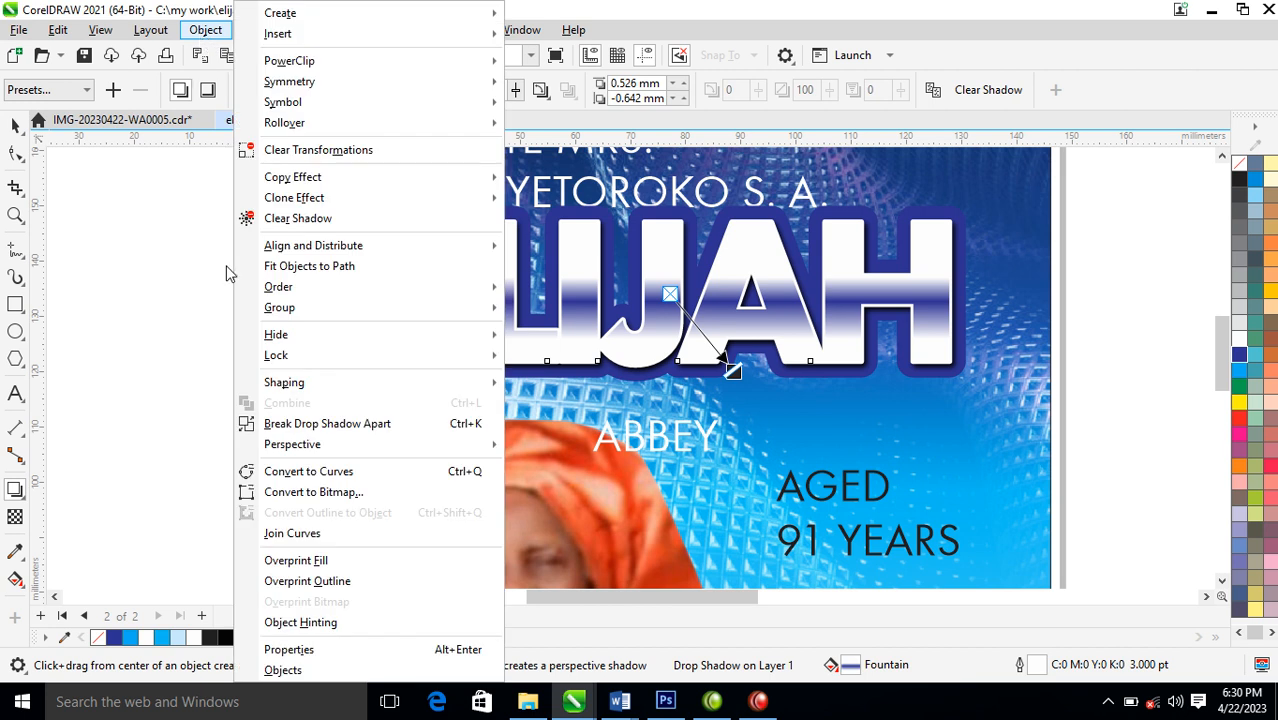
{"action": "left_click", "coordinate": [359, 424]}
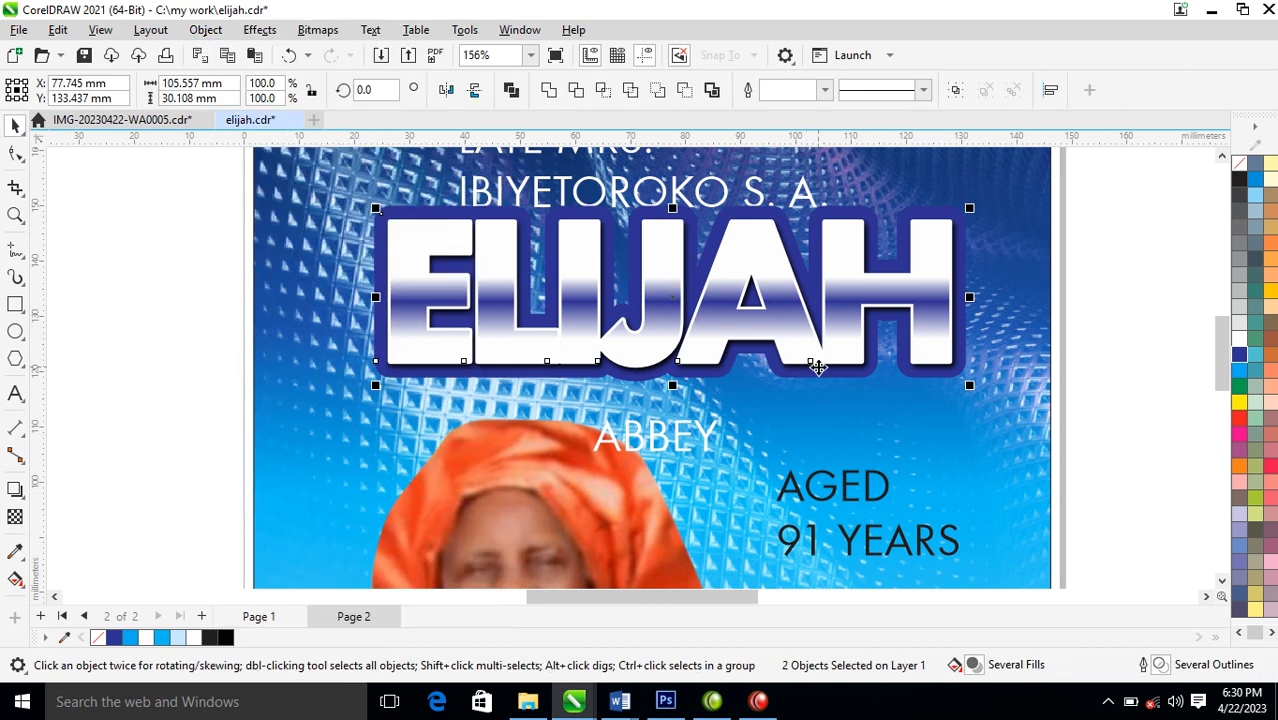
{"action": "key", "text": "ctrl+g"}
Move the grouped front word about 11 mm down so the back copy is exposed
{"action": "scroll", "coordinate": [816, 356], "scroll_direction": "down", "scroll_amount": 3}
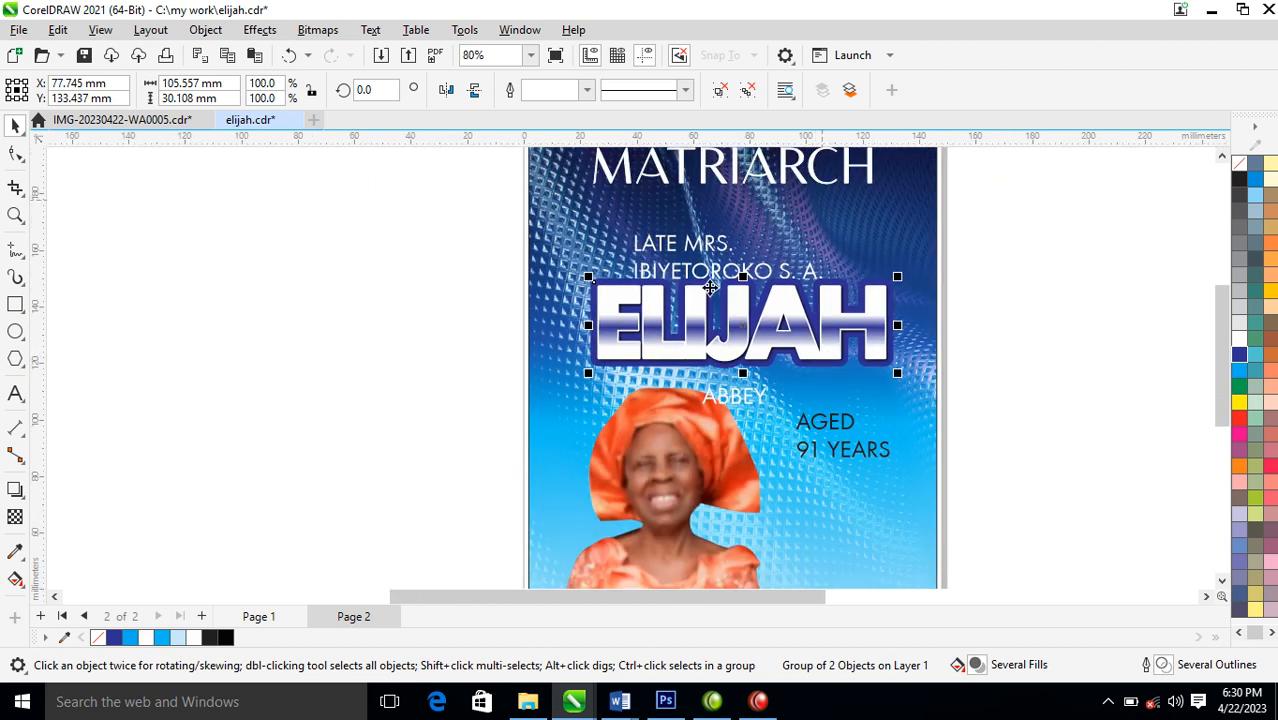
{"action": "key", "text": "F2"}
{"action": "left_click_drag", "start_coordinate": [419, 204], "coordinate": [999, 446]}
{"action": "left_click_drag", "start_coordinate": [931, 350], "coordinate": [933, 409]}
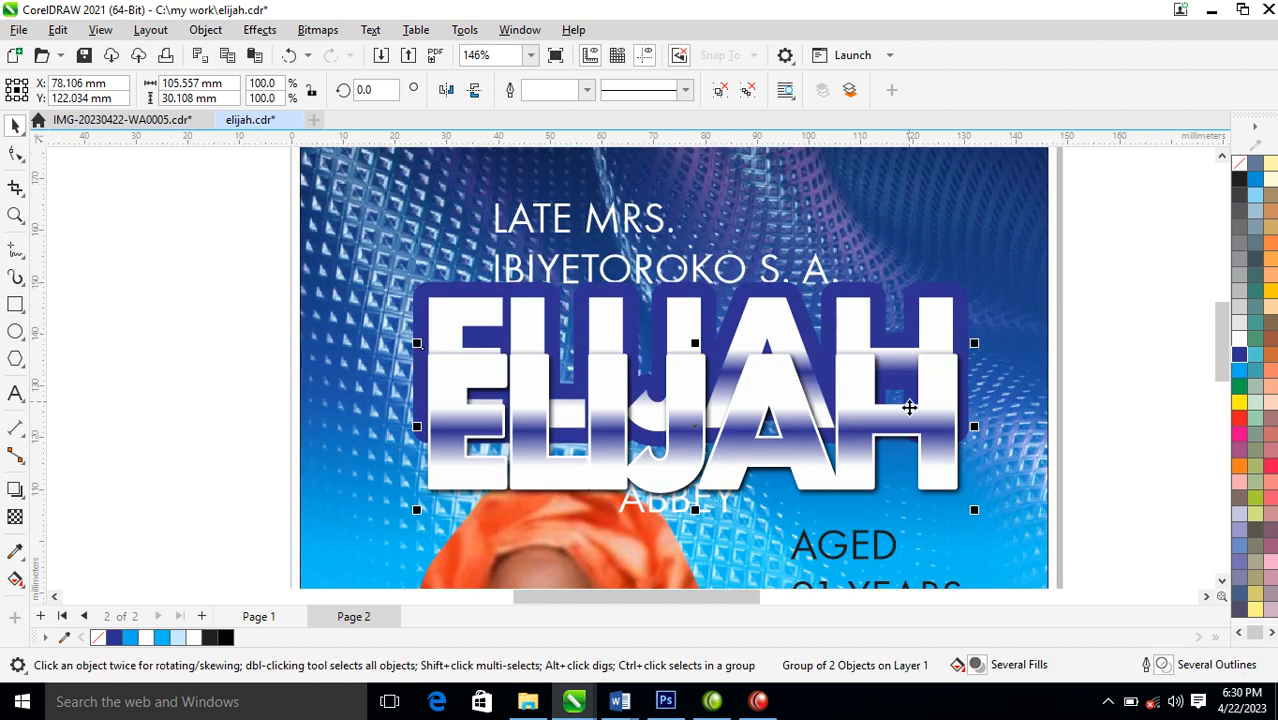
Convert the back copy's thick blue outline into a separate object
{"action": "left_click", "coordinate": [944, 304], "text": "ctrl"}
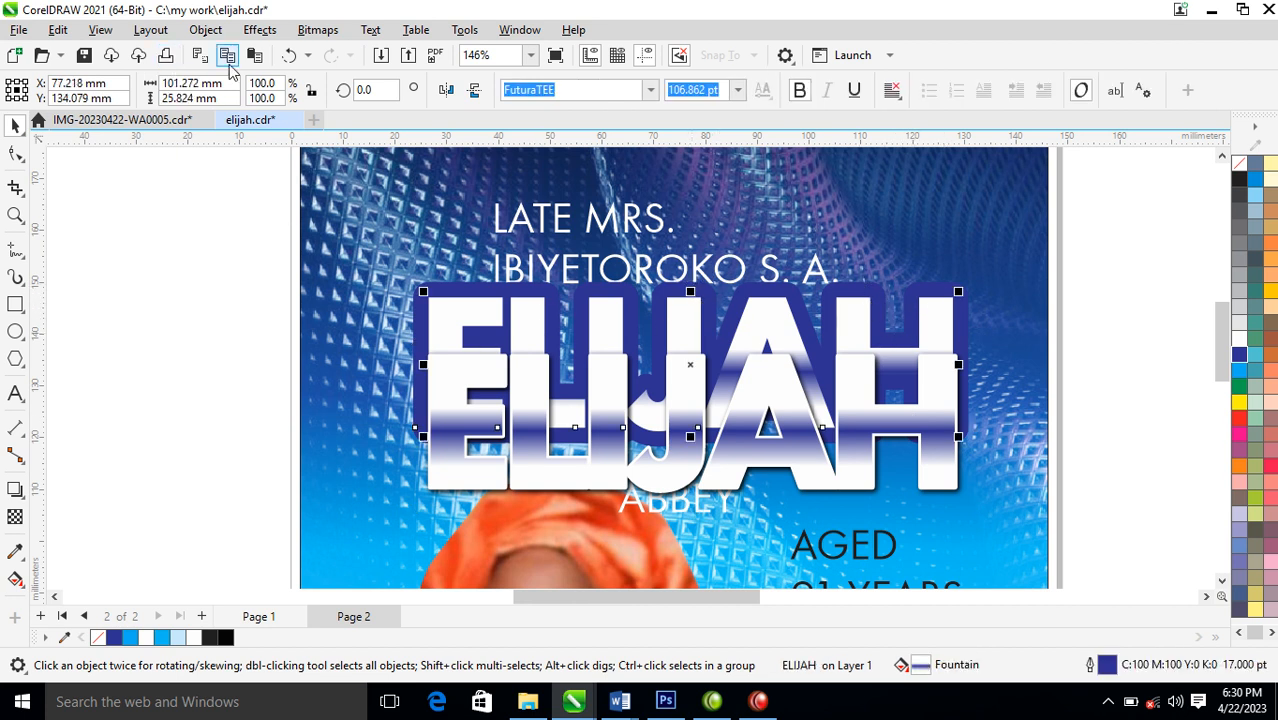
{"action": "left_click", "coordinate": [205, 29]}
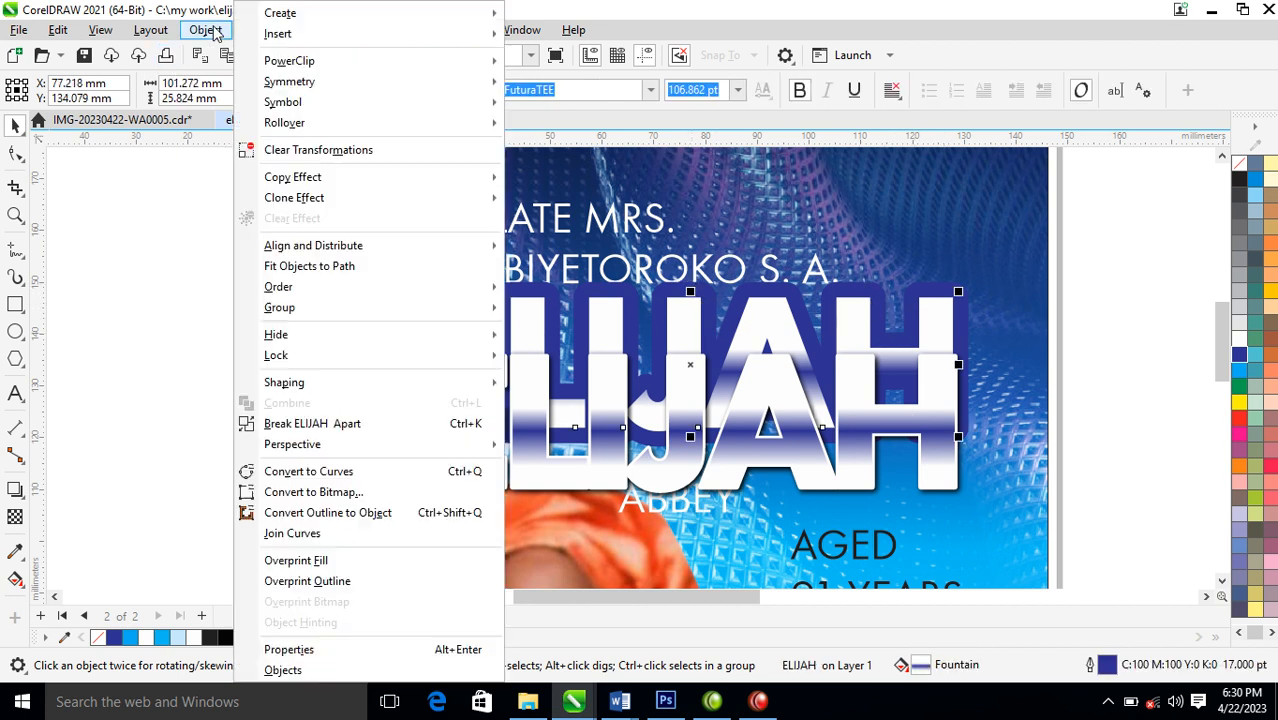
{"action": "left_click", "coordinate": [350, 515]}
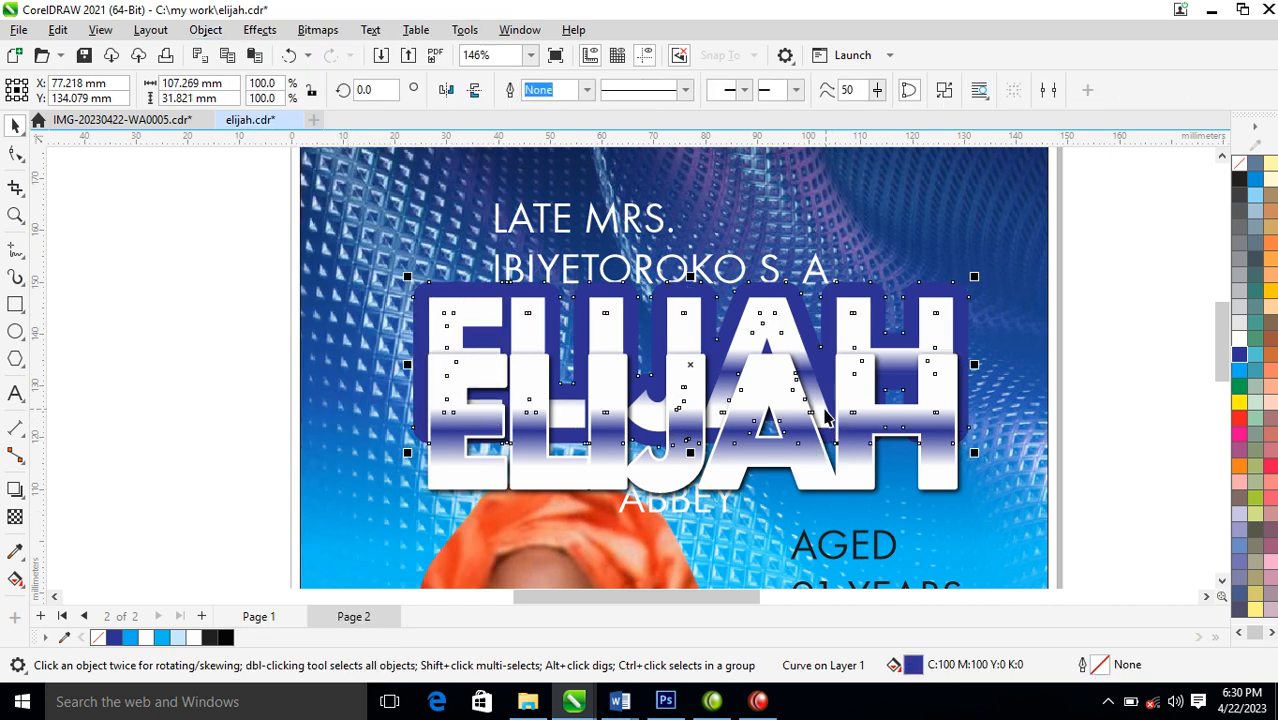
{"action": "left_click", "coordinate": [1110, 323]}
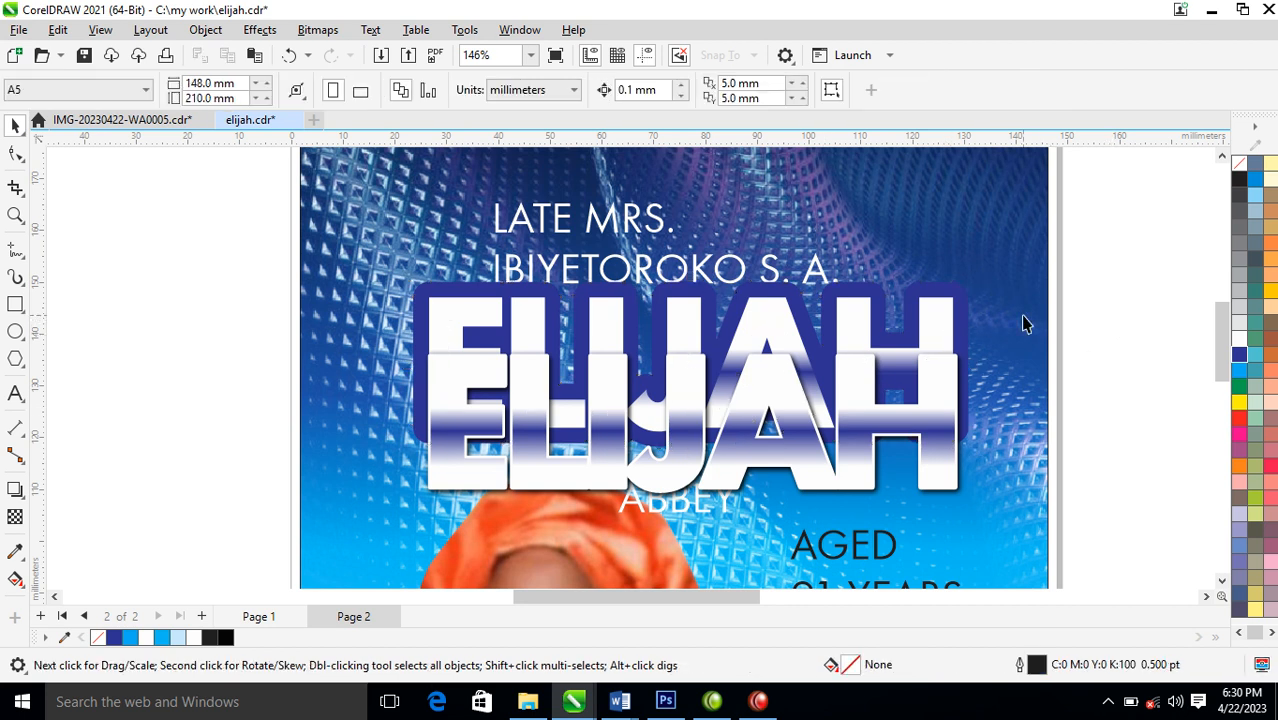
Apply a vertical fountain fill to the outline shape, from dark blue below to near-black #140303 at its upper edge
{"action": "left_click", "coordinate": [967, 320]}
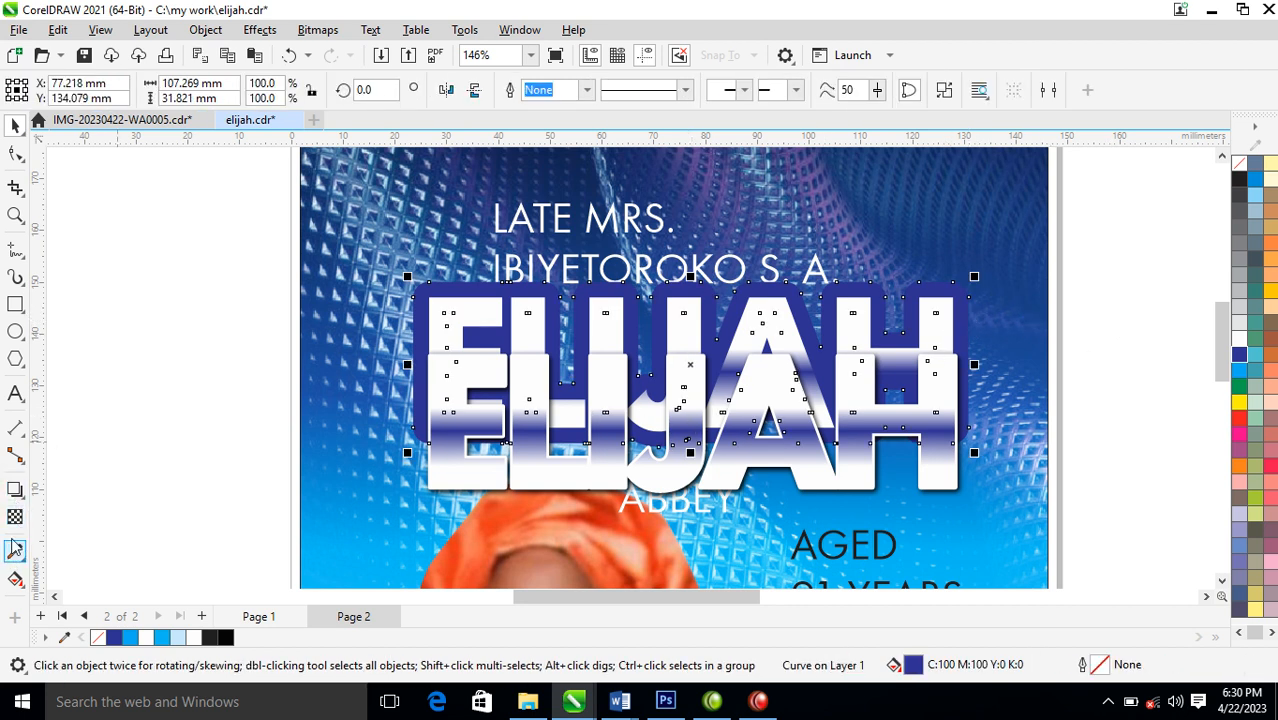
{"action": "key", "text": "g"}
{"action": "left_click_drag", "start_coordinate": [774, 405], "coordinate": [774, 294]}
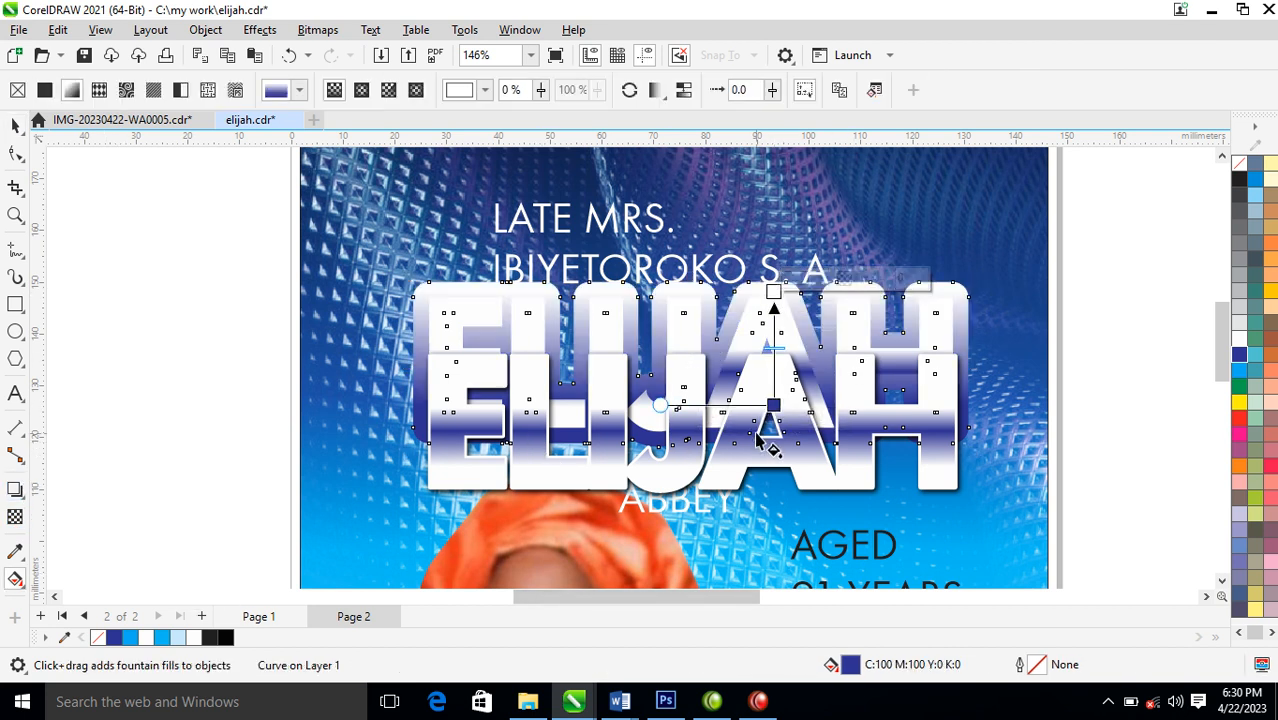
{"action": "left_click", "coordinate": [798, 282]}
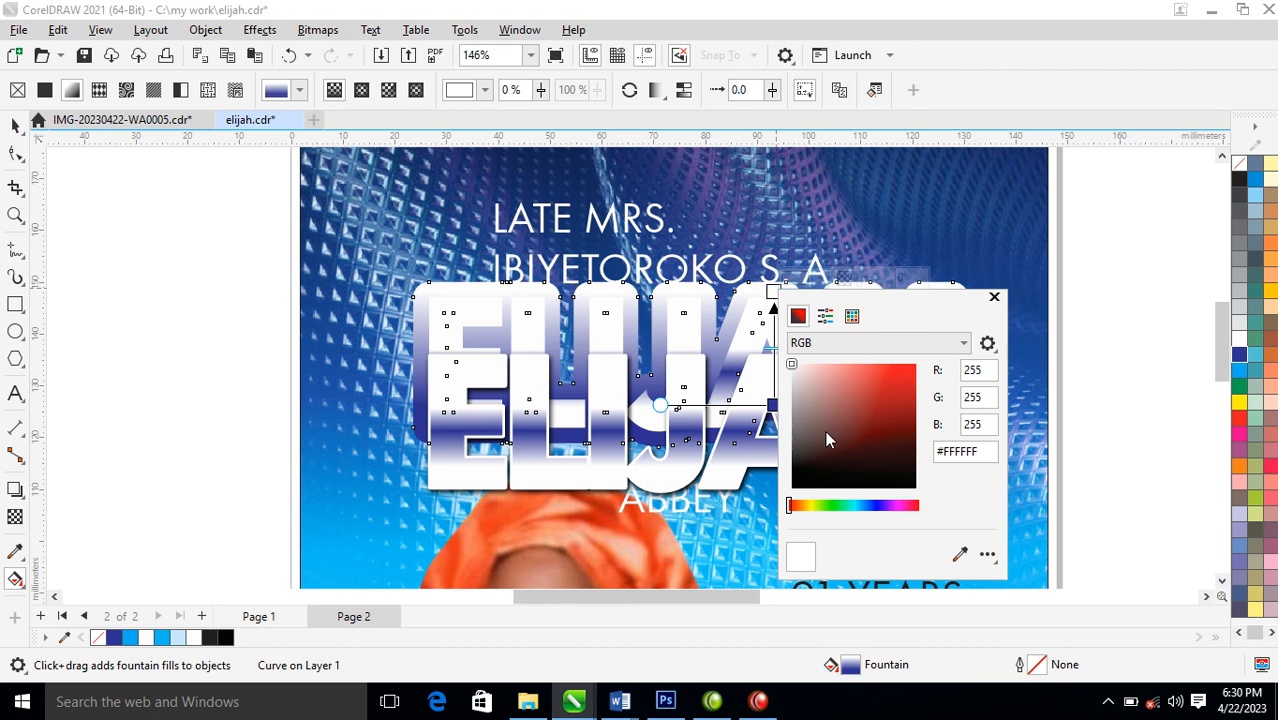
{"action": "left_click", "coordinate": [899, 481]}
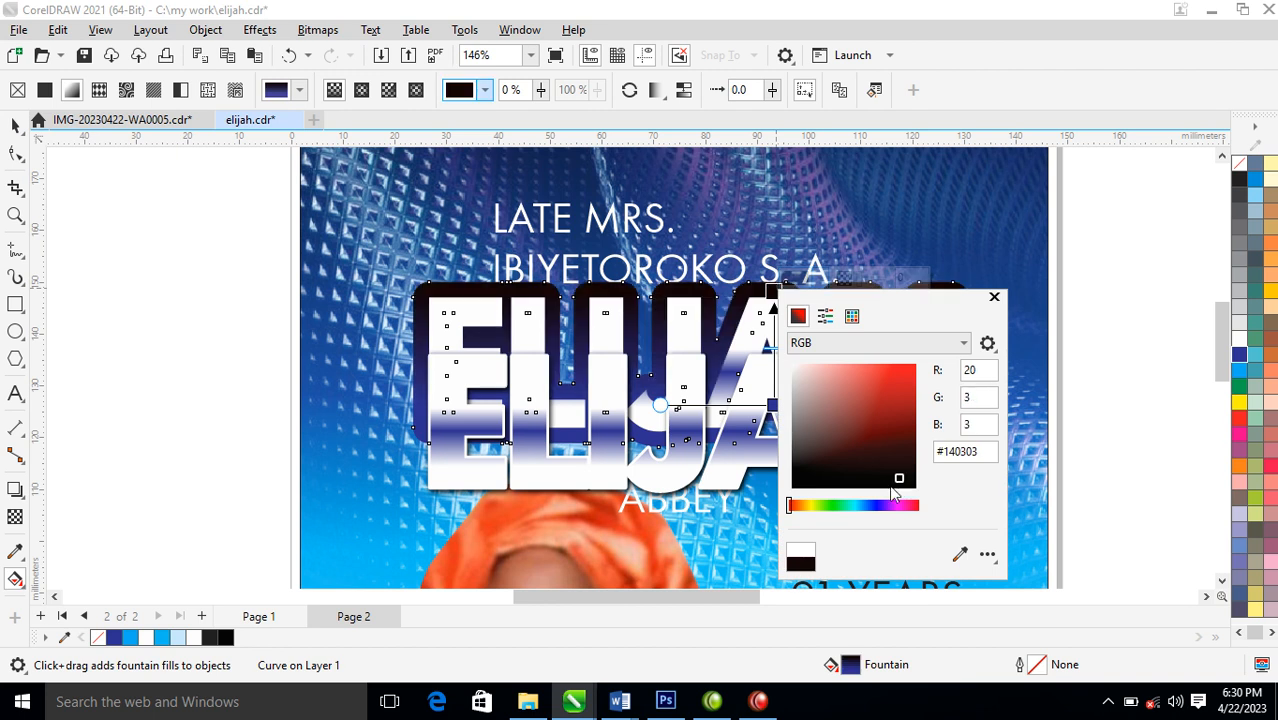
{"action": "left_click", "coordinate": [994, 298]}
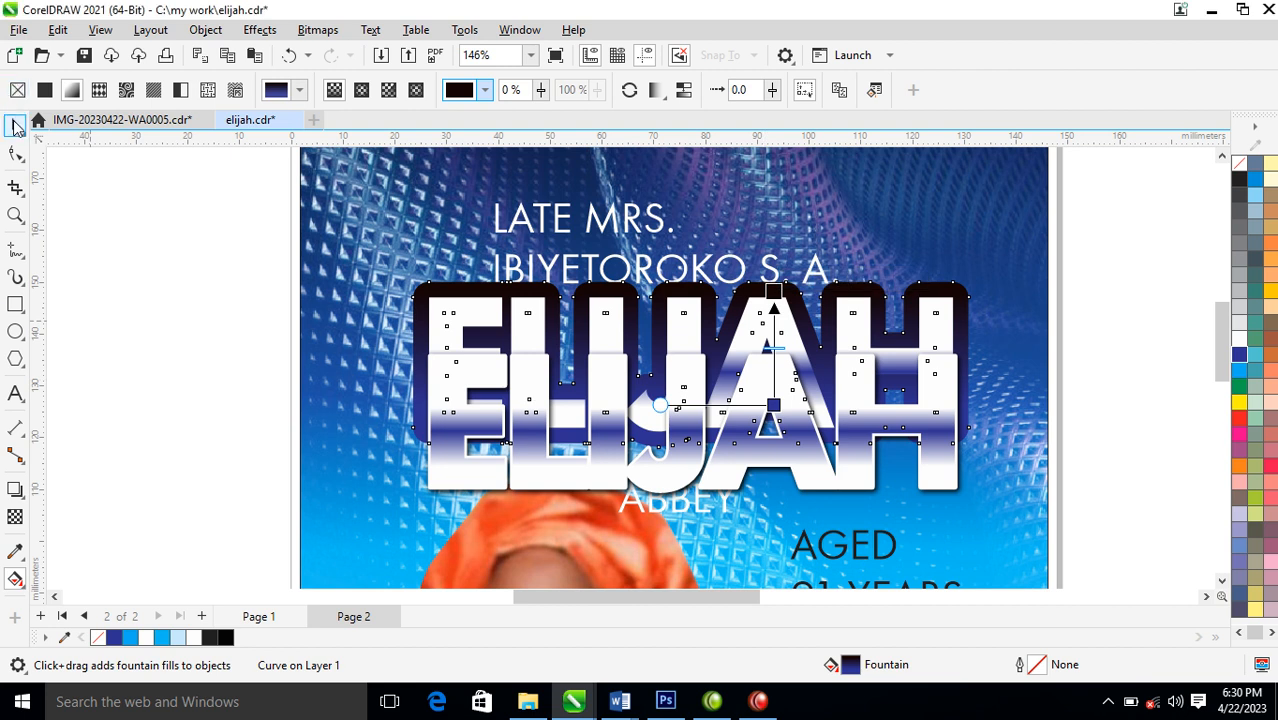
Centre the shadowed word group over the gradient outline shape and nudge it slightly lower
{"action": "left_click", "coordinate": [16, 126]}
{"action": "left_click", "coordinate": [778, 388]}
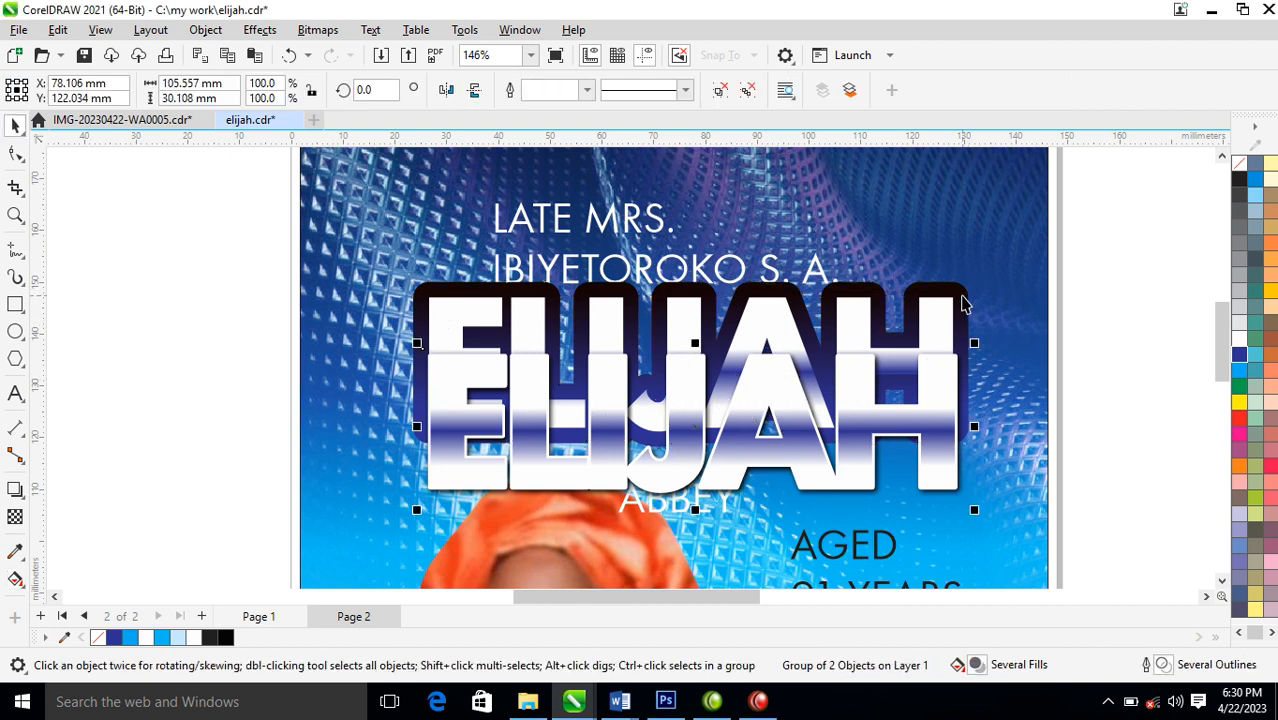
{"action": "left_click", "coordinate": [962, 299], "text": "shift"}
{"action": "key", "text": "t"}
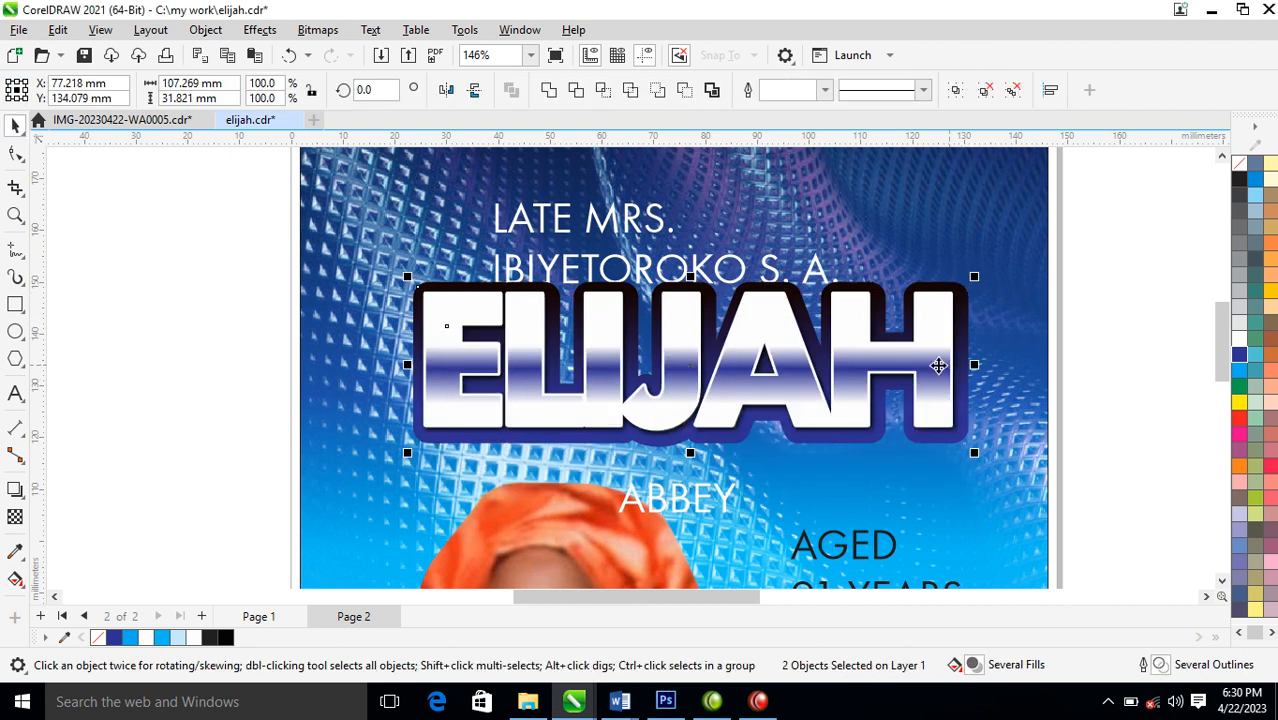
{"action": "key", "text": "Escape"}
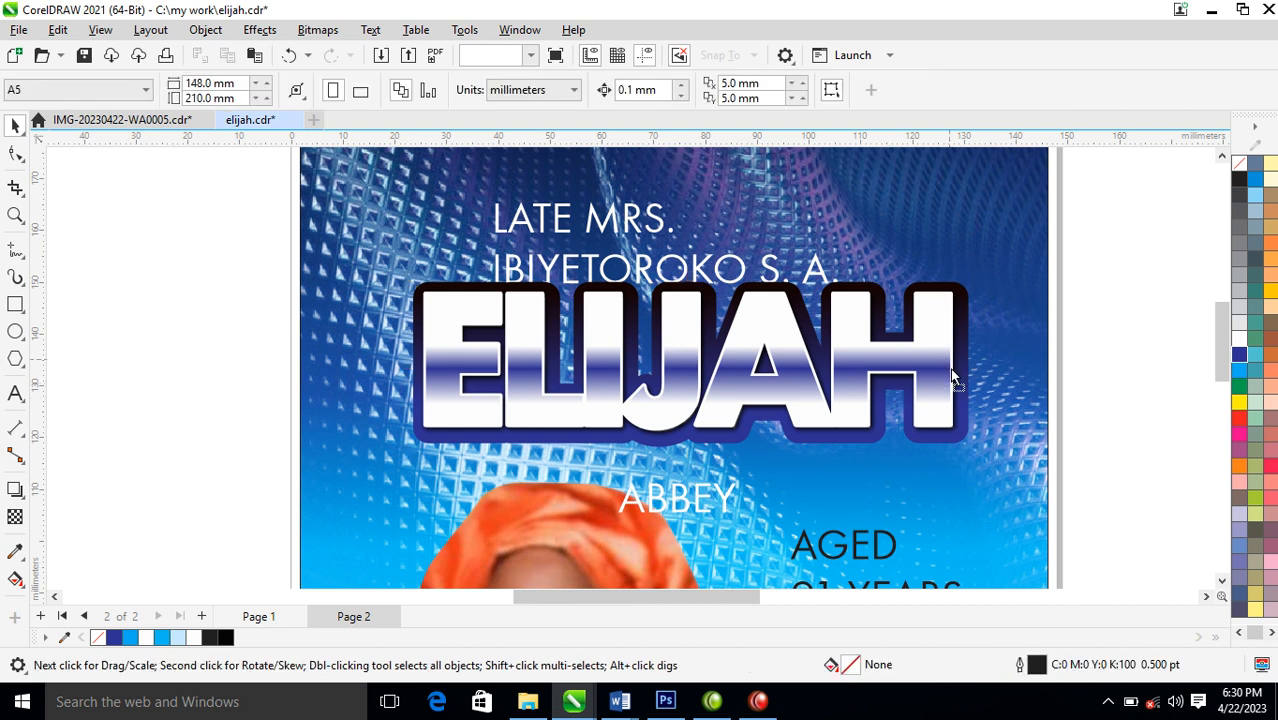
{"action": "left_click", "coordinate": [952, 376]}
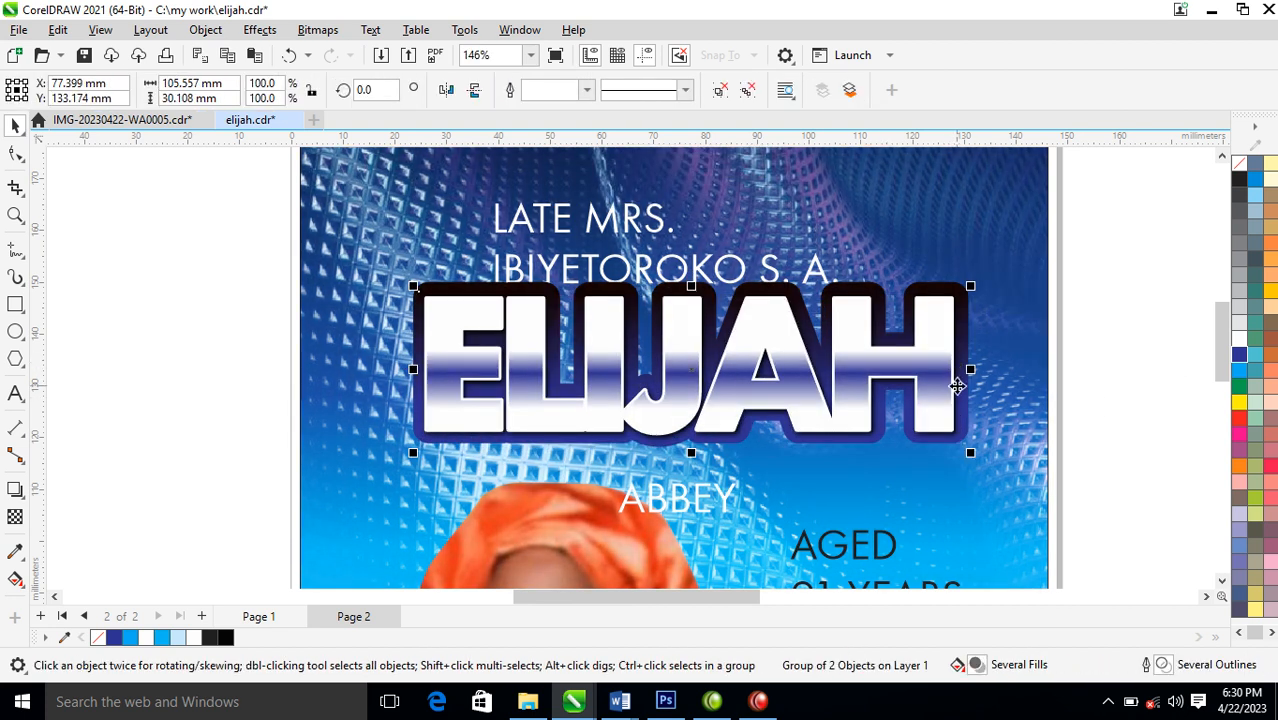
Shift the title line and given-name line right to centre them above the large name word, and make the given-name line bold
{"action": "scroll", "coordinate": [944, 369], "scroll_direction": "down", "scroll_amount": 5}
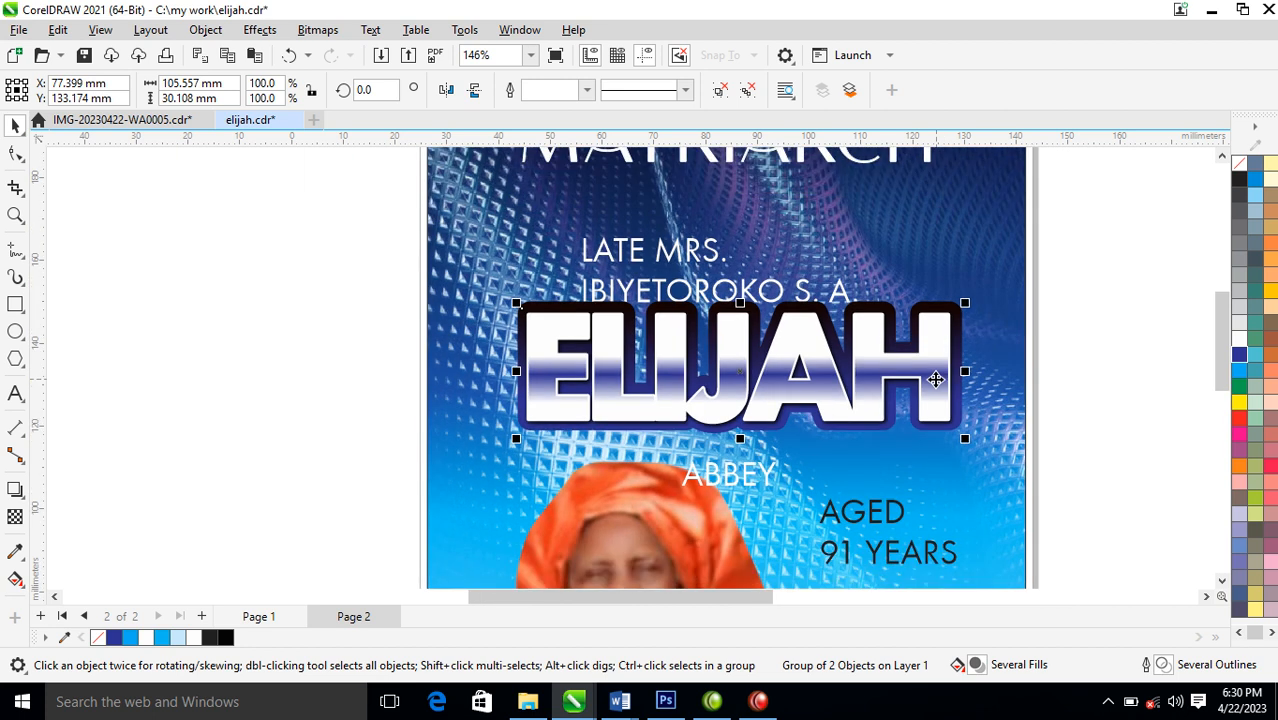
{"action": "key", "text": "z"}
{"action": "left_click_drag", "start_coordinate": [532, 256], "coordinate": [1151, 498]}
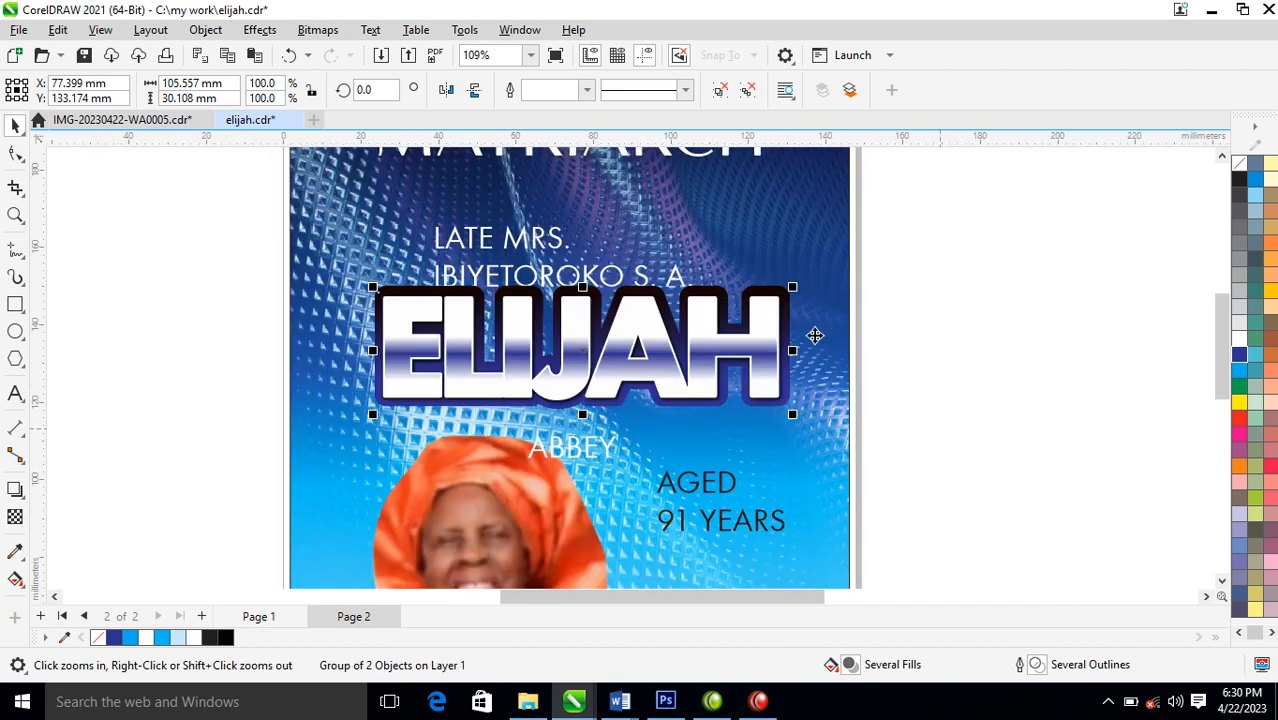
{"action": "left_click_drag", "start_coordinate": [680, 287], "coordinate": [700, 269]}
{"action": "left_click_drag", "start_coordinate": [556, 244], "coordinate": [636, 240]}
{"action": "left_click", "coordinate": [640, 284]}
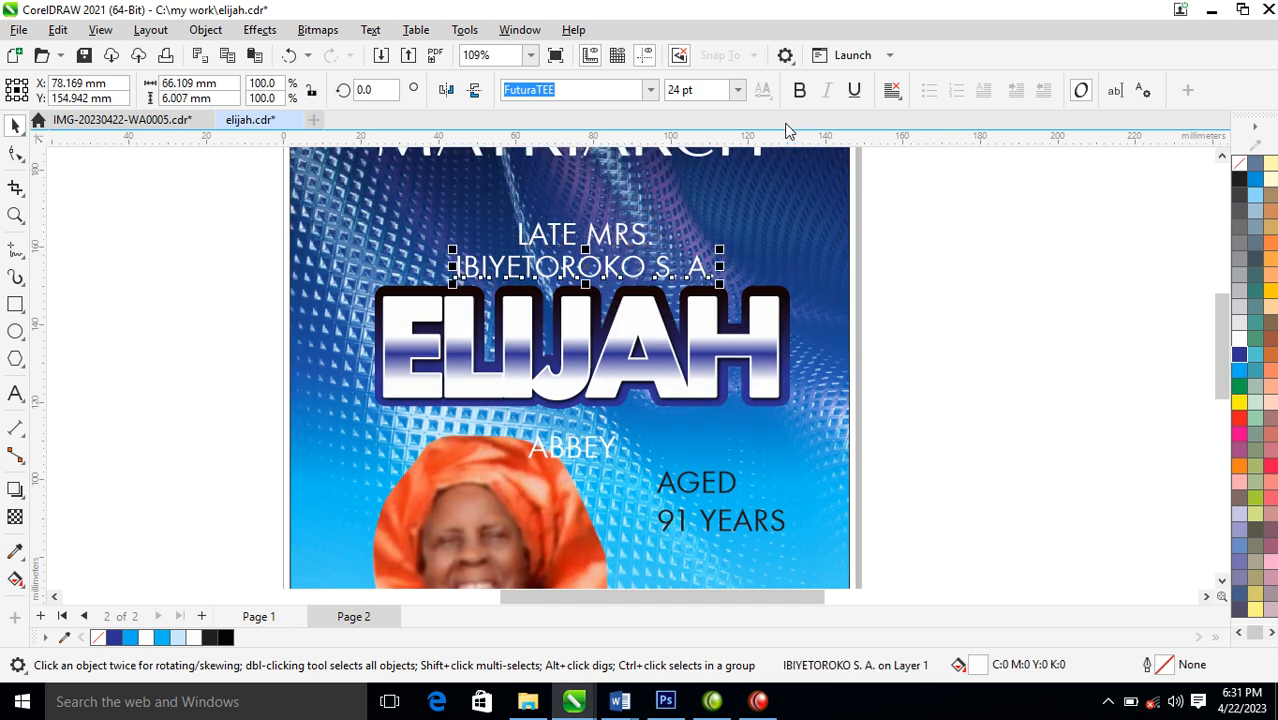
{"action": "left_click", "coordinate": [800, 91]}
Place the short name line beneath the large name word's right end, enlarged to about 37.9 pt and bold
{"action": "left_click_drag", "start_coordinate": [608, 449], "coordinate": [810, 416]}
{"action": "left_click", "coordinate": [800, 91]}
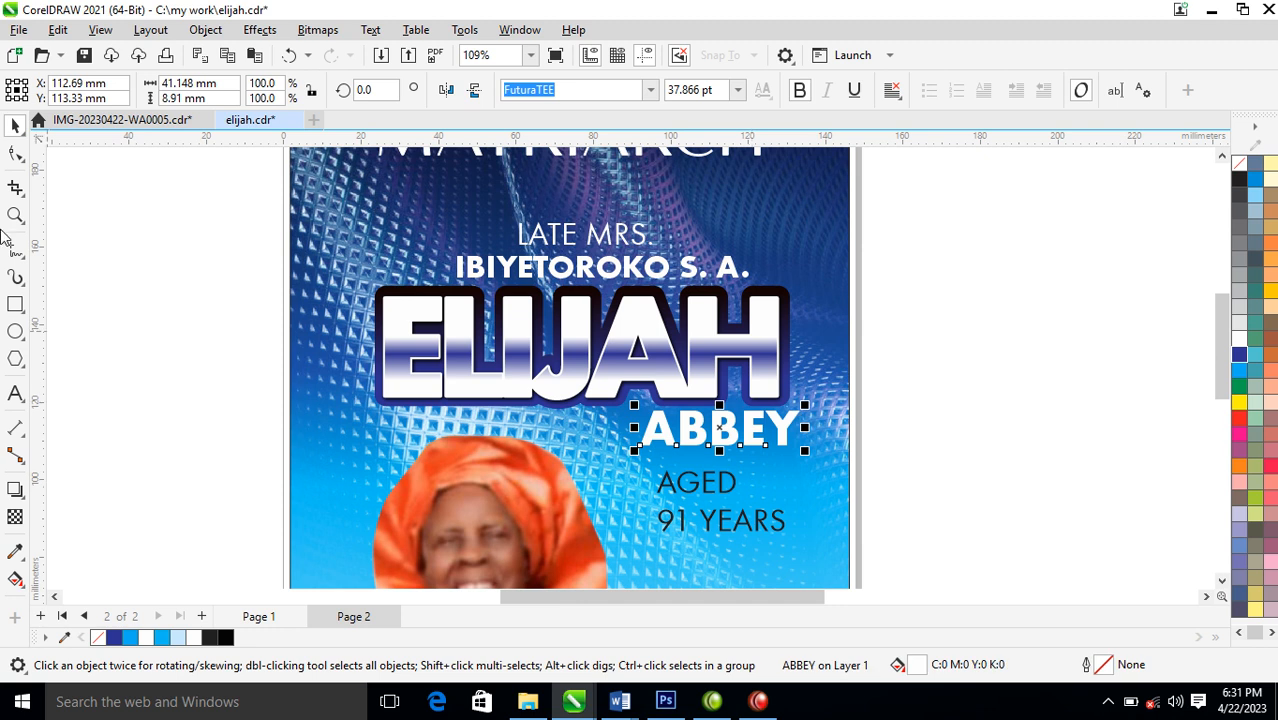
Tighten the letter spacing of the short name line and given-name line, and enlarge the given-name line to about 31.8 pt
{"action": "left_click", "coordinate": [15, 155]}
{"action": "mouse_move", "coordinate": [806, 454]}
{"action": "left_mouse_down"}
{"action": "mouse_move", "coordinate": [776, 457]}
{"action": "mouse_move", "coordinate": [786, 462]}
{"action": "left_mouse_up"}
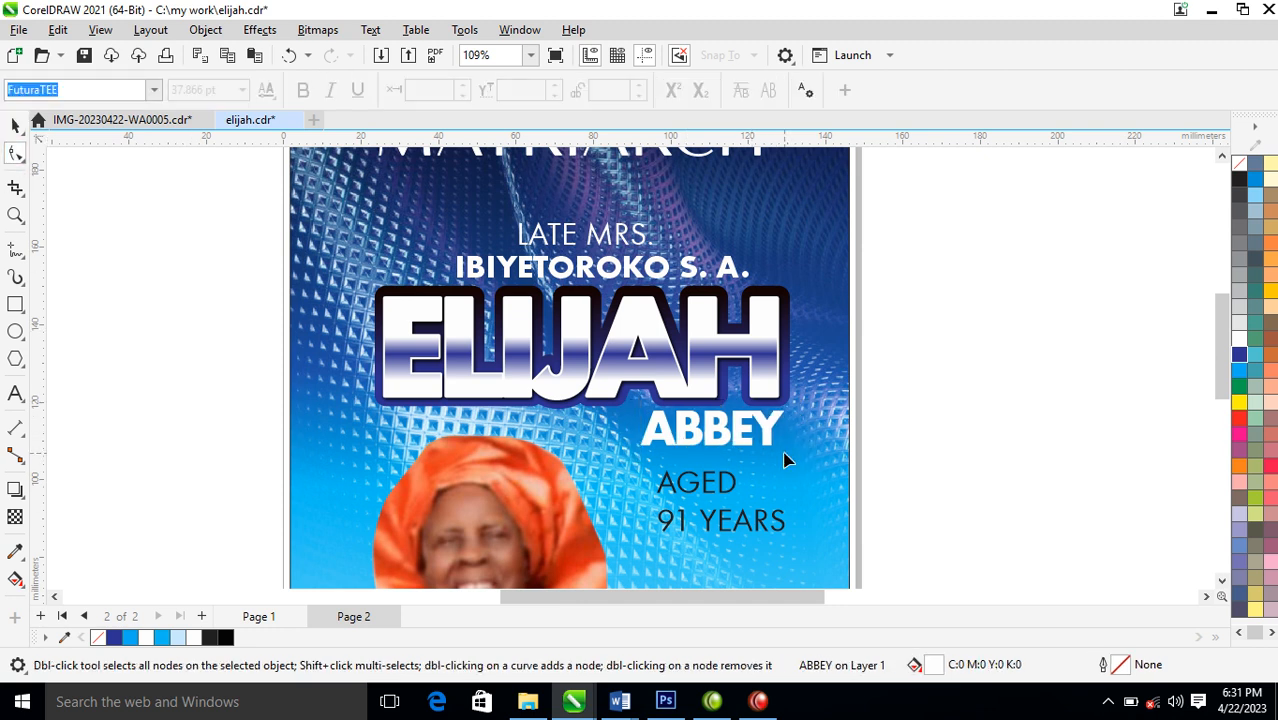
{"action": "key", "text": "space"}
{"action": "left_click", "coordinate": [745, 276]}
{"action": "left_click_drag", "start_coordinate": [757, 262], "coordinate": [783, 288]}
{"action": "key", "text": "space"}
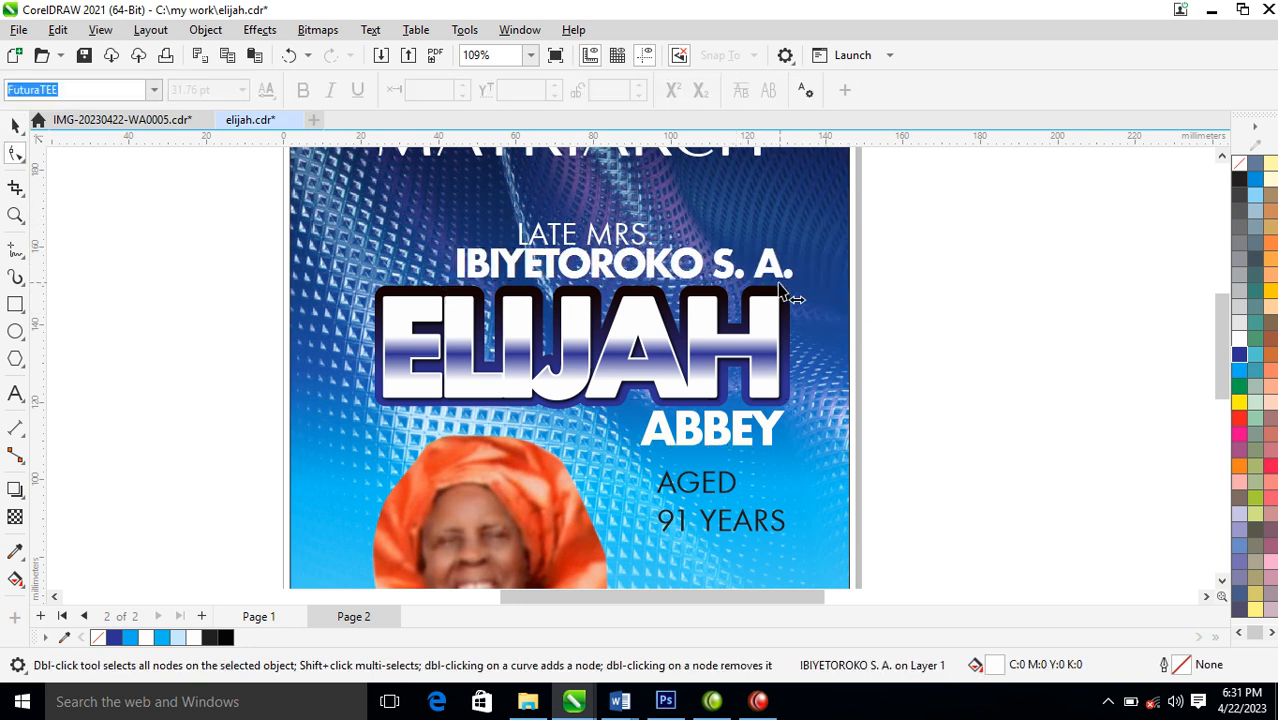
Move the title line above the given-name line's right end, and enlarge the given-name line leftwards to about 36.2 pt
{"action": "key", "text": "space"}
{"action": "left_click_drag", "start_coordinate": [659, 216], "coordinate": [785, 230]}
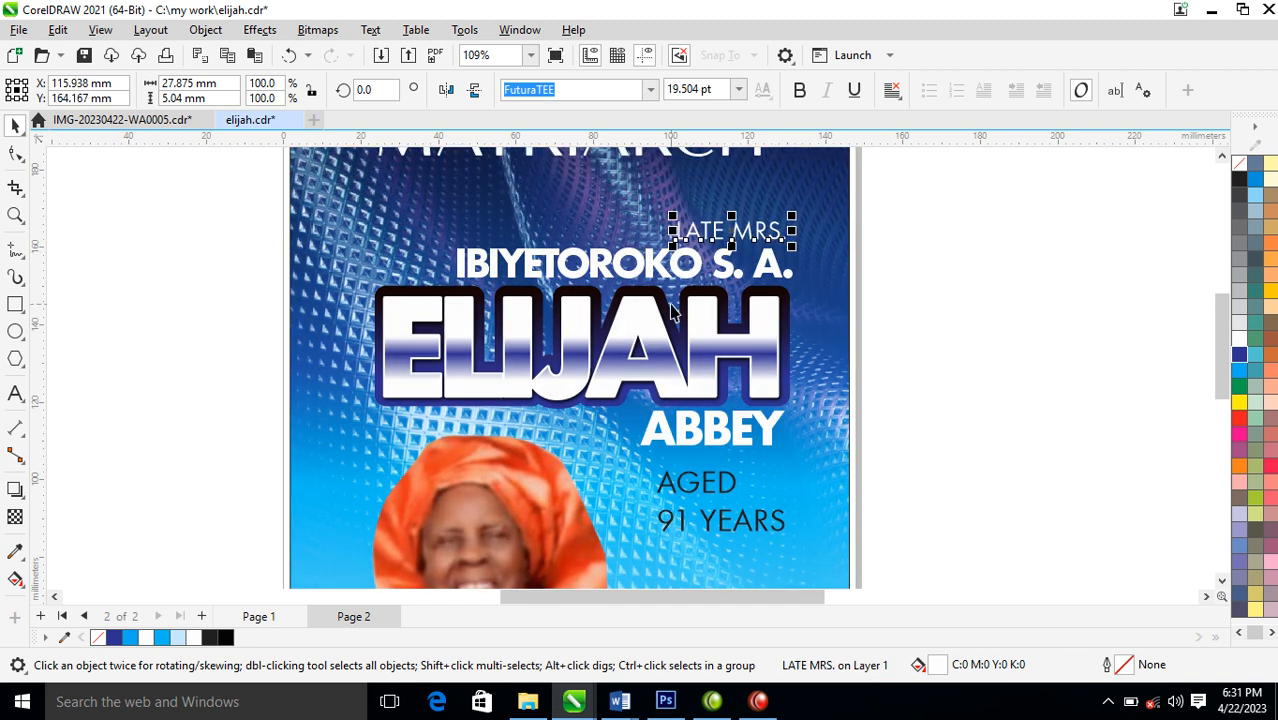
{"action": "left_click", "coordinate": [672, 268]}
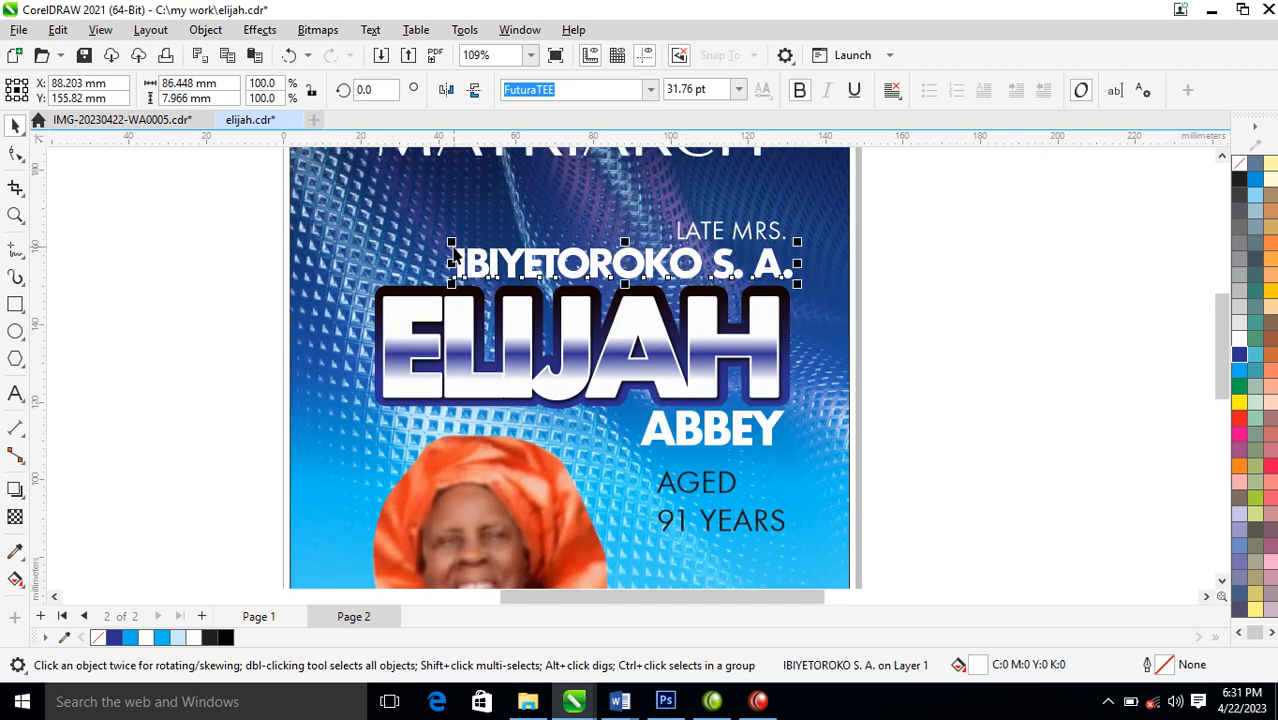
{"action": "left_click_drag", "start_coordinate": [452, 244], "coordinate": [404, 237]}
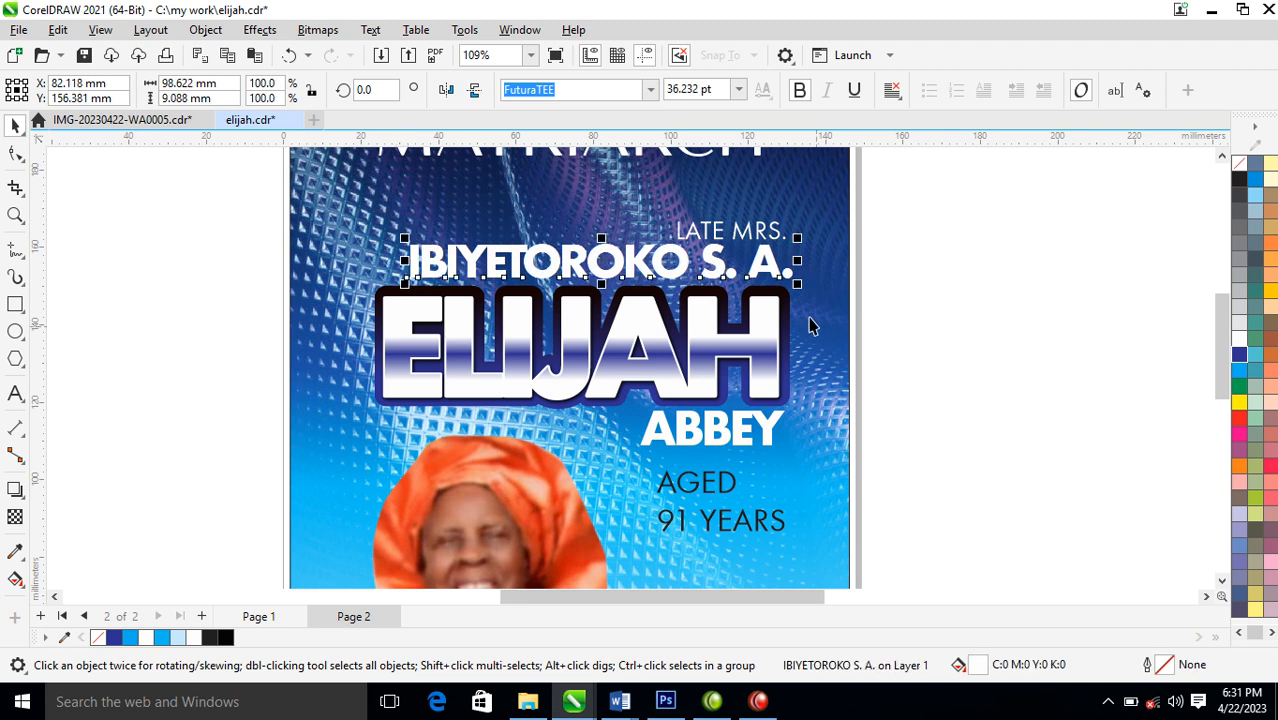
{"action": "left_click", "coordinate": [771, 234]}
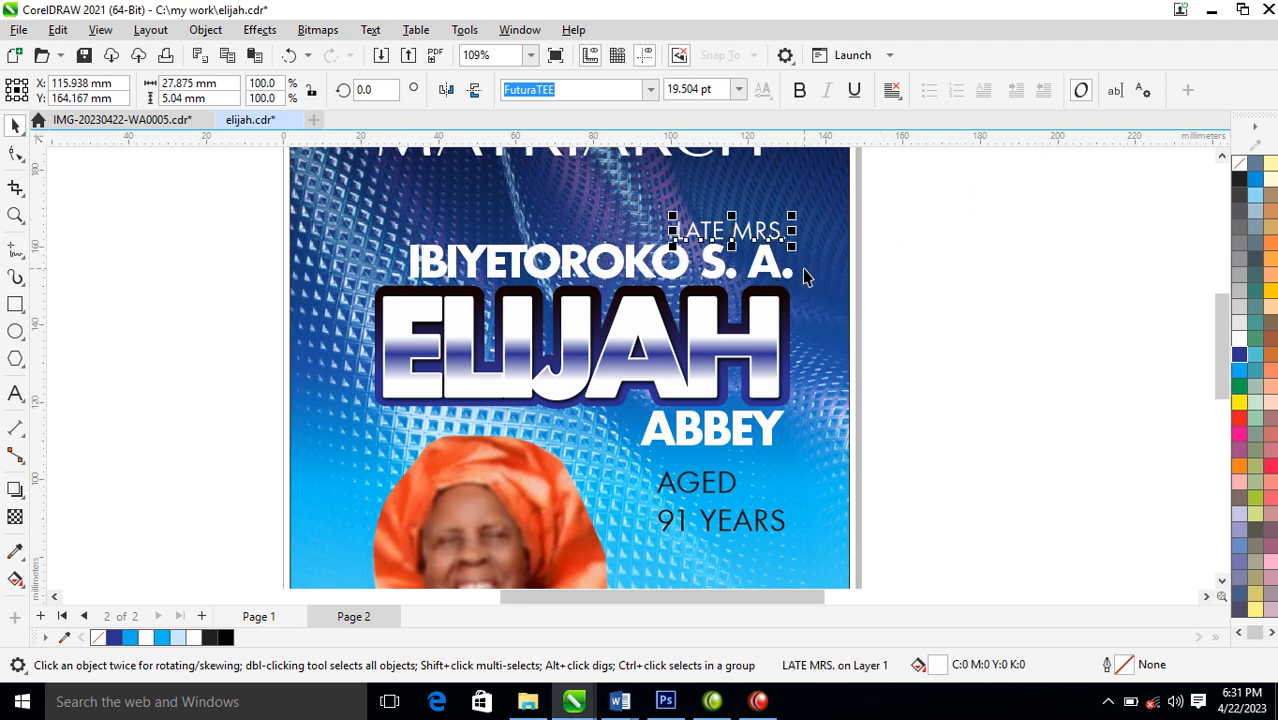
{"action": "left_click_drag", "start_coordinate": [776, 231], "coordinate": [776, 226]}
Group the title, given-name and short name lines, and add a drop shadow offset slightly right and down with opacity 90
{"action": "left_click_drag", "start_coordinate": [989, 178], "coordinate": [291, 342]}
{"action": "left_click", "coordinate": [742, 434], "text": "shift"}
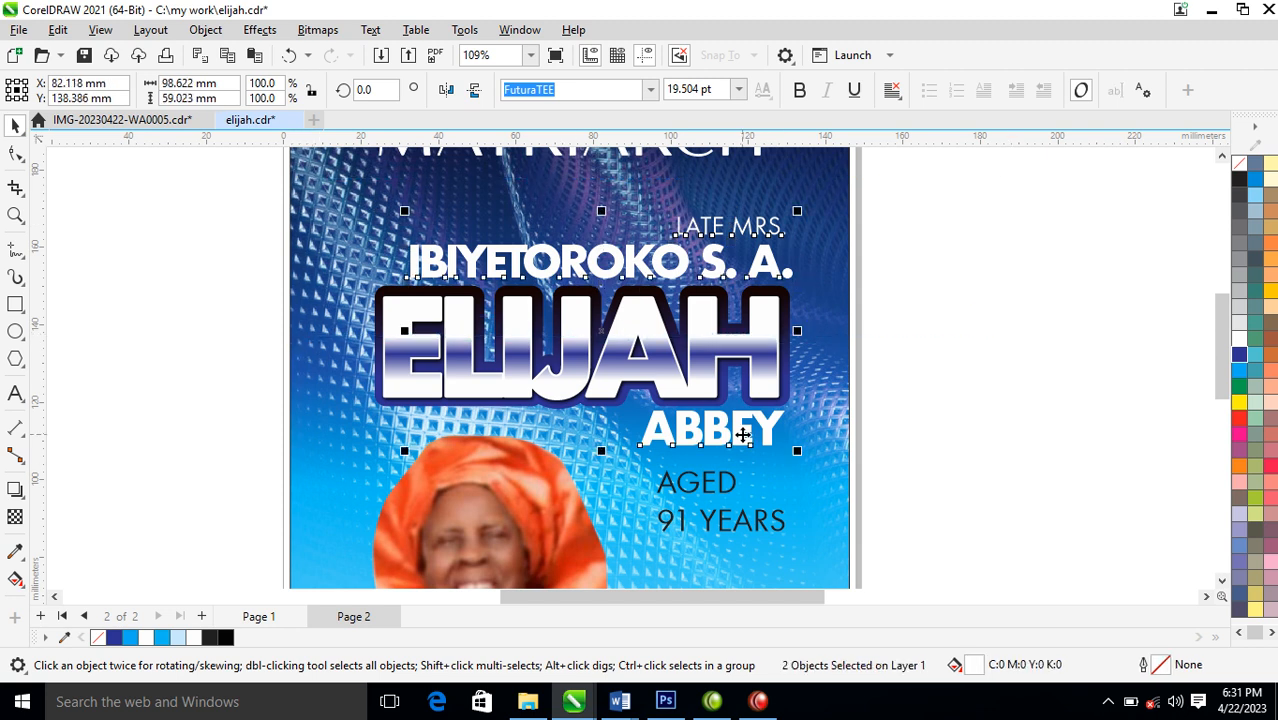
{"action": "key", "text": "ctrl+g"}
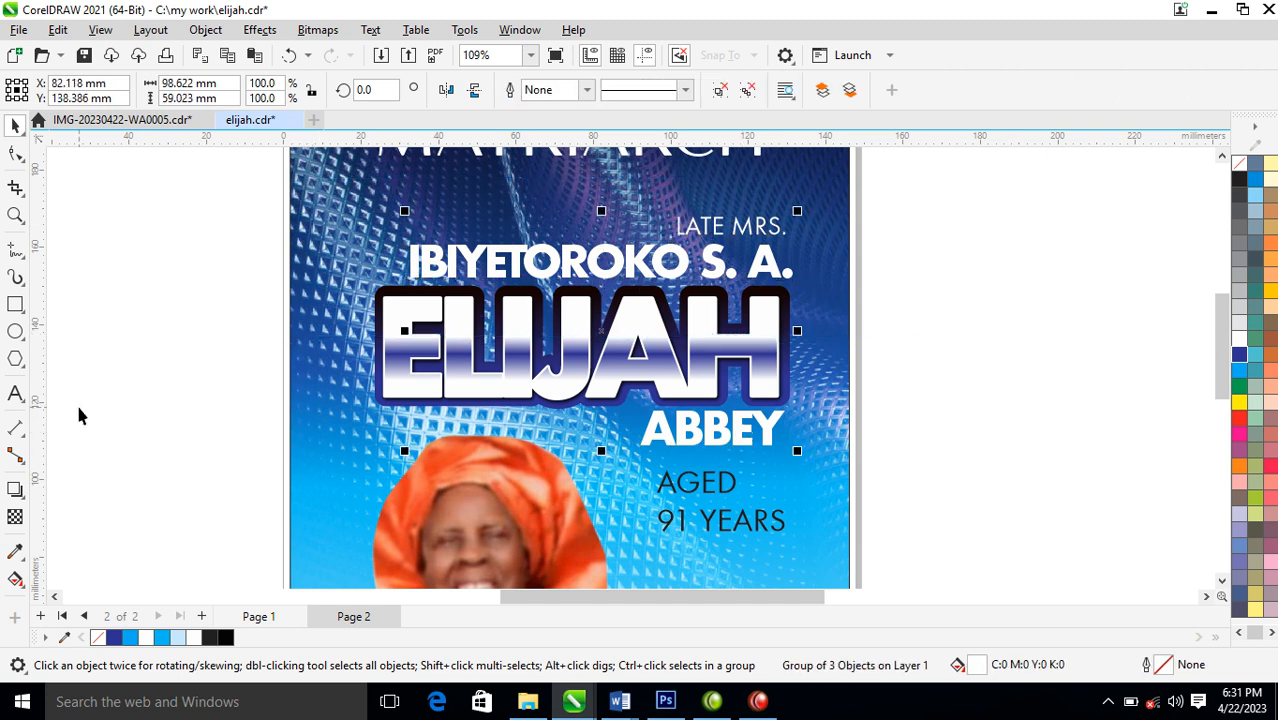
{"action": "left_click", "coordinate": [14, 490]}
{"action": "left_click_drag", "start_coordinate": [600, 331], "coordinate": [685, 449]}
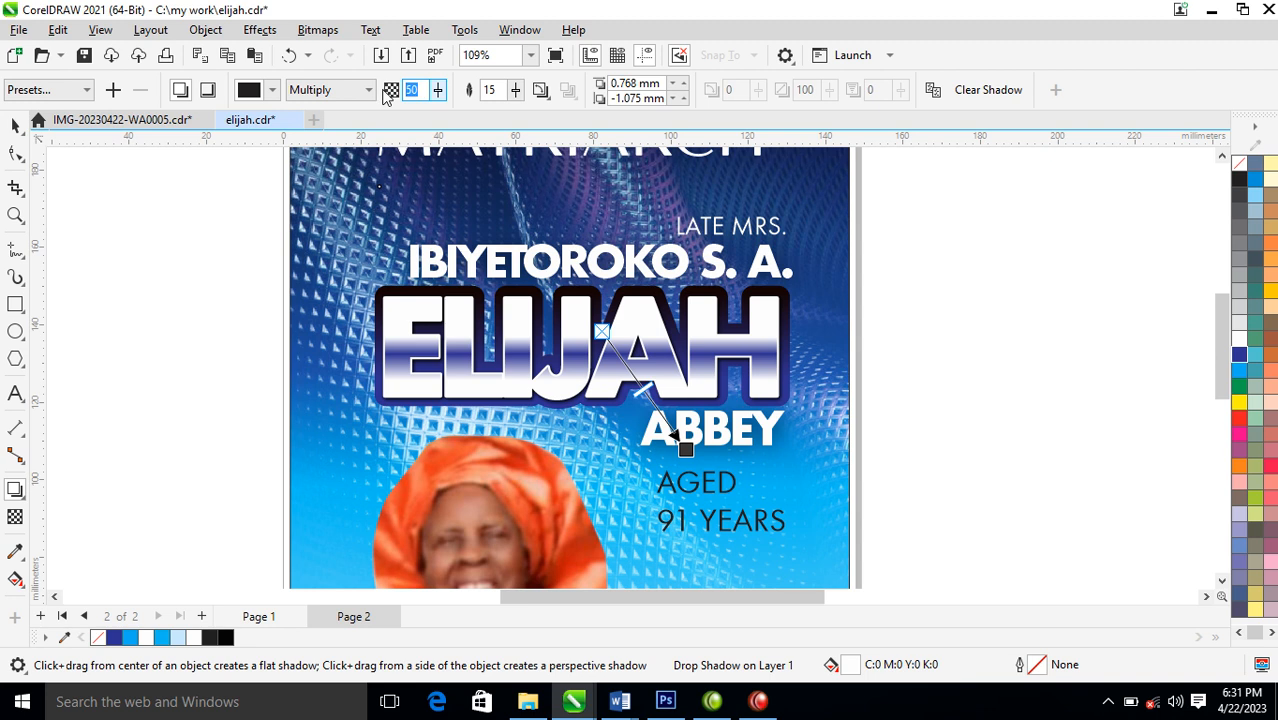
{"action": "type", "text": "9"}
{"action": "key", "text": "Return"}
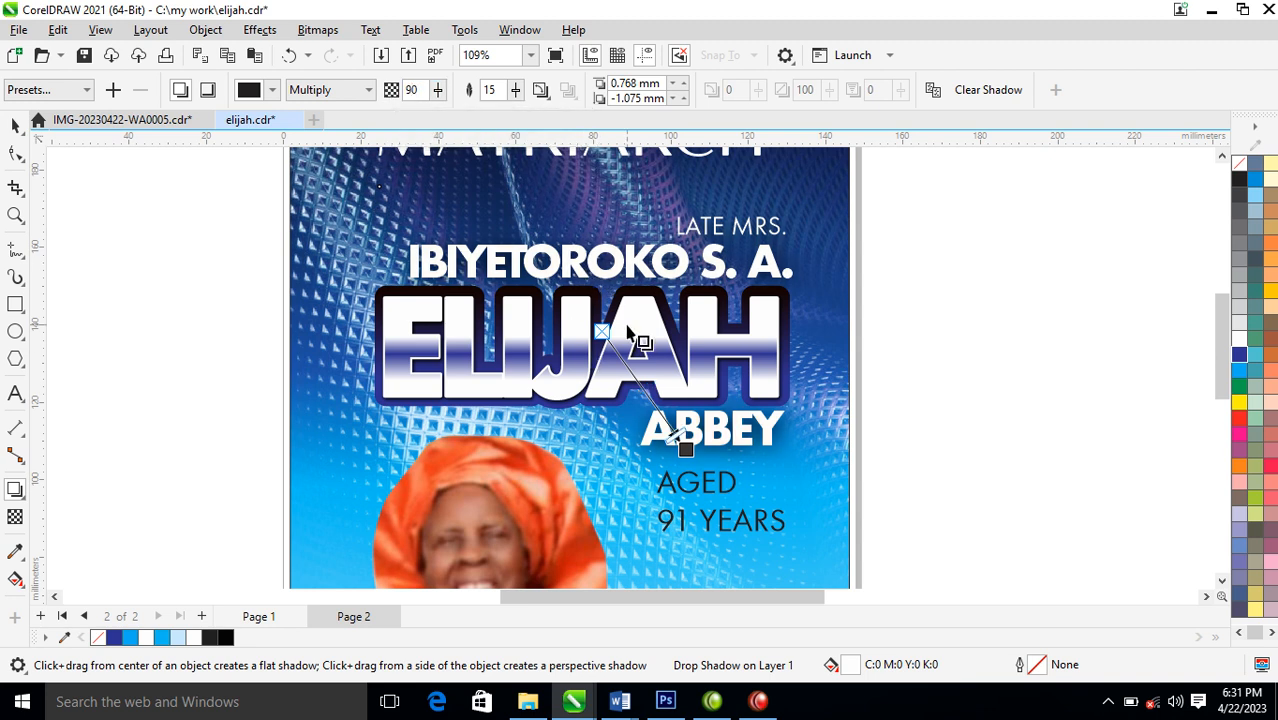
Set the text group's drop shadow colour to black, C75 M68 Y65 K90
{"action": "left_click", "coordinate": [272, 90]}
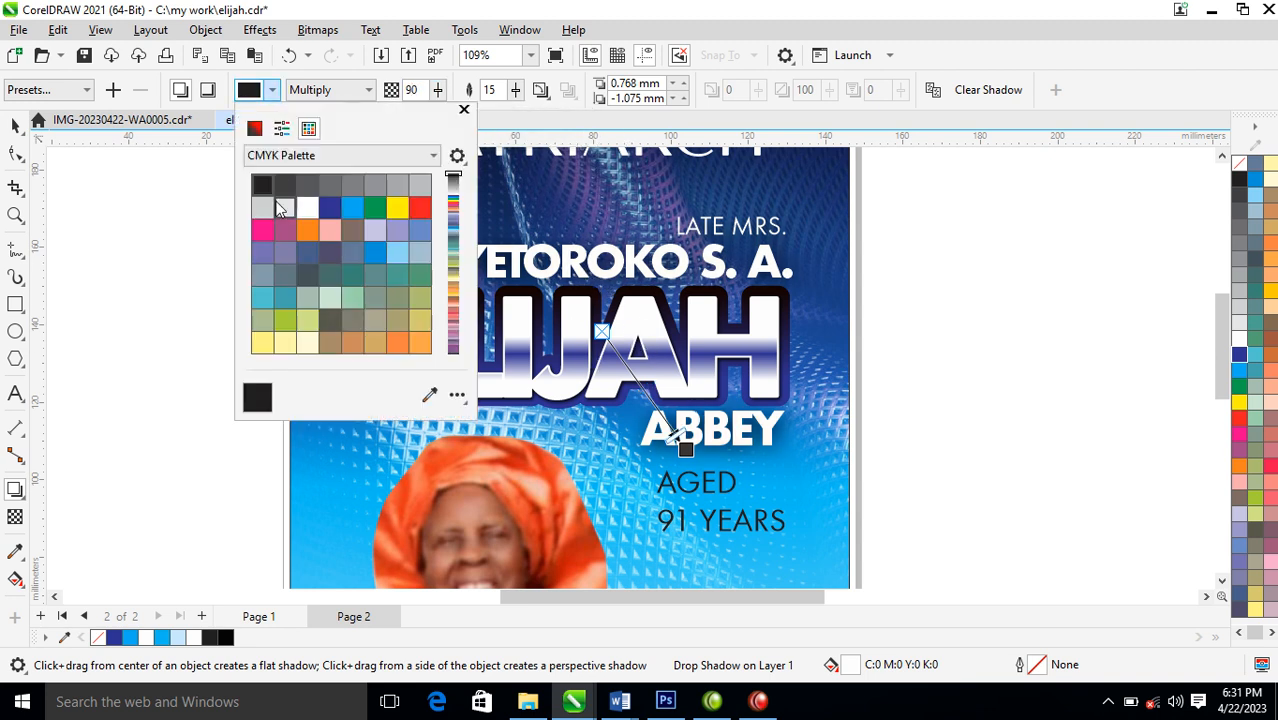
{"action": "left_click", "coordinate": [256, 130]}
{"action": "left_click_drag", "start_coordinate": [257, 288], "coordinate": [372, 300]}
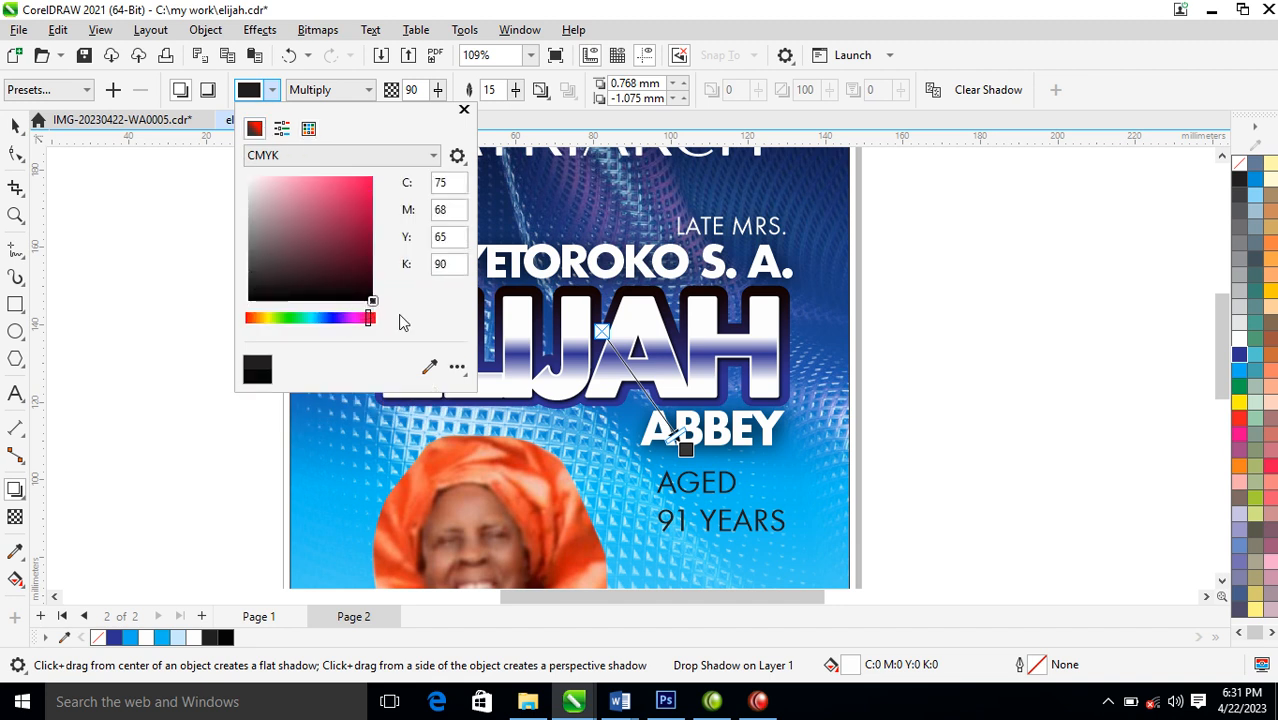
{"action": "left_click", "coordinate": [464, 110]}
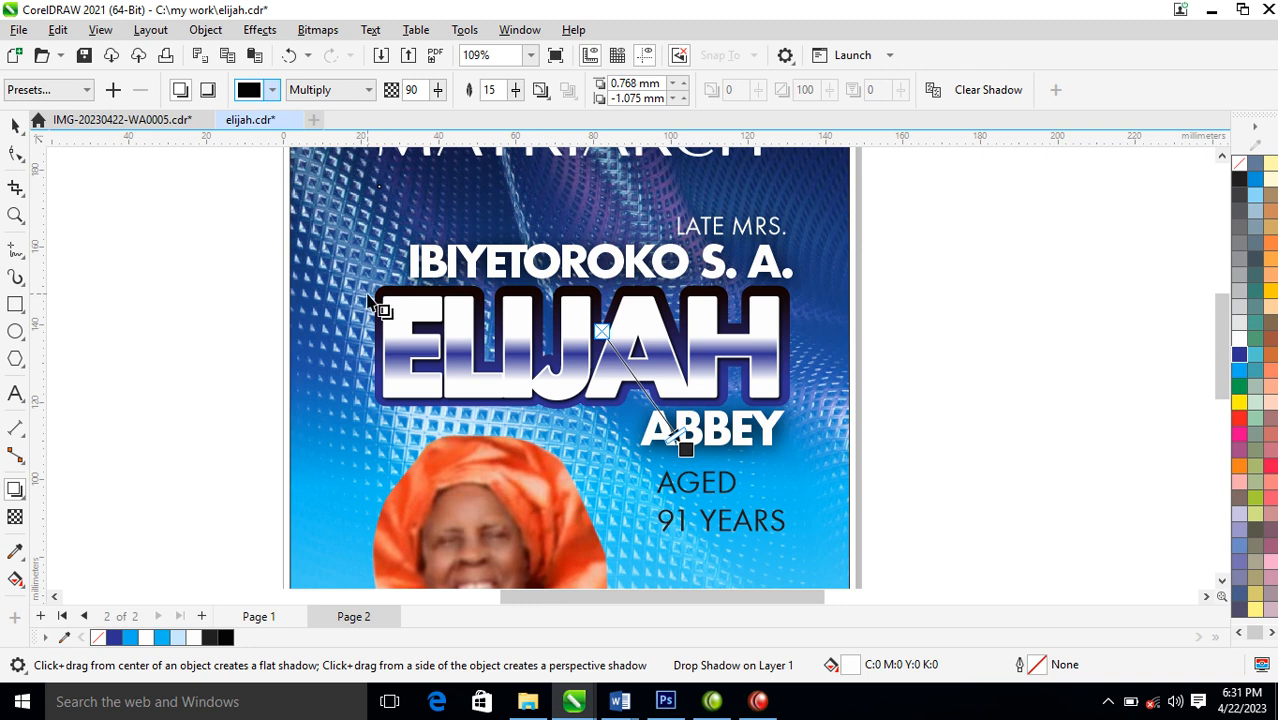
Break the drop shadow apart from the text lines, and group the separated shadow with them
{"action": "left_click", "coordinate": [203, 29]}
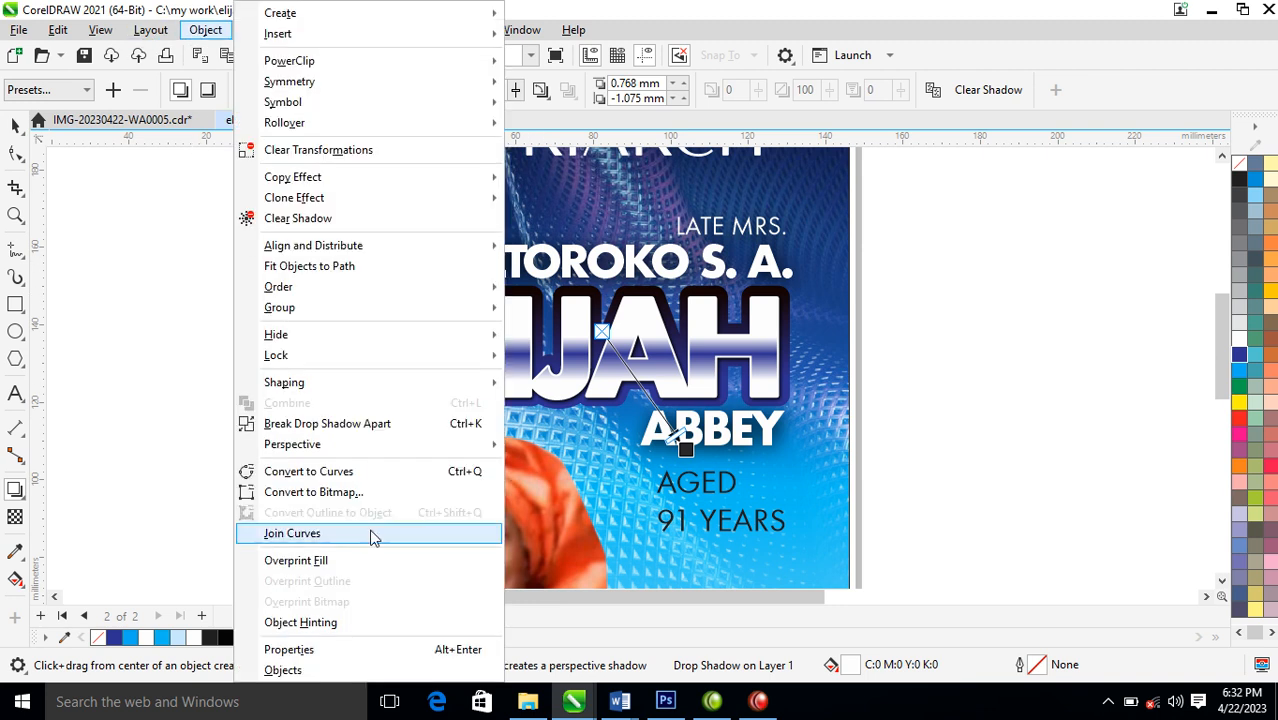
{"action": "left_click", "coordinate": [340, 424]}
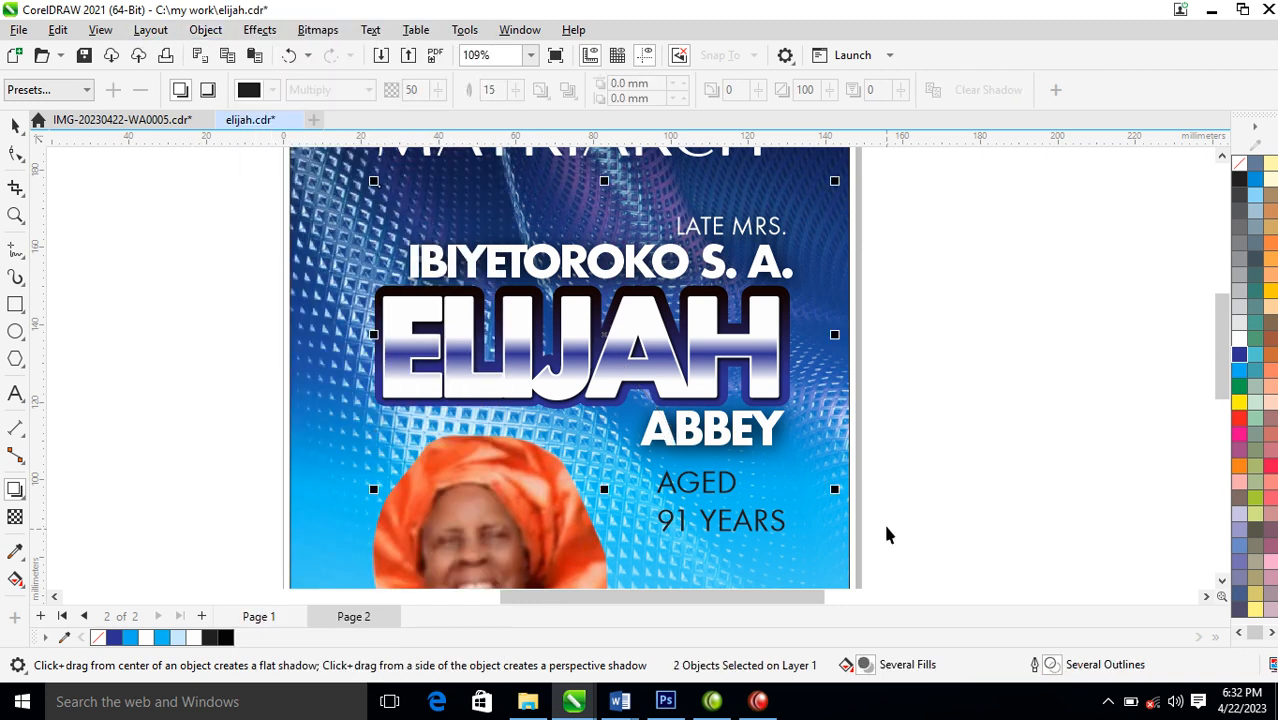
{"action": "key", "text": "space"}
{"action": "scroll", "coordinate": [822, 446], "scroll_direction": "down", "scroll_amount": 4}
{"action": "left_click_drag", "start_coordinate": [557, 251], "coordinate": [1042, 595]}
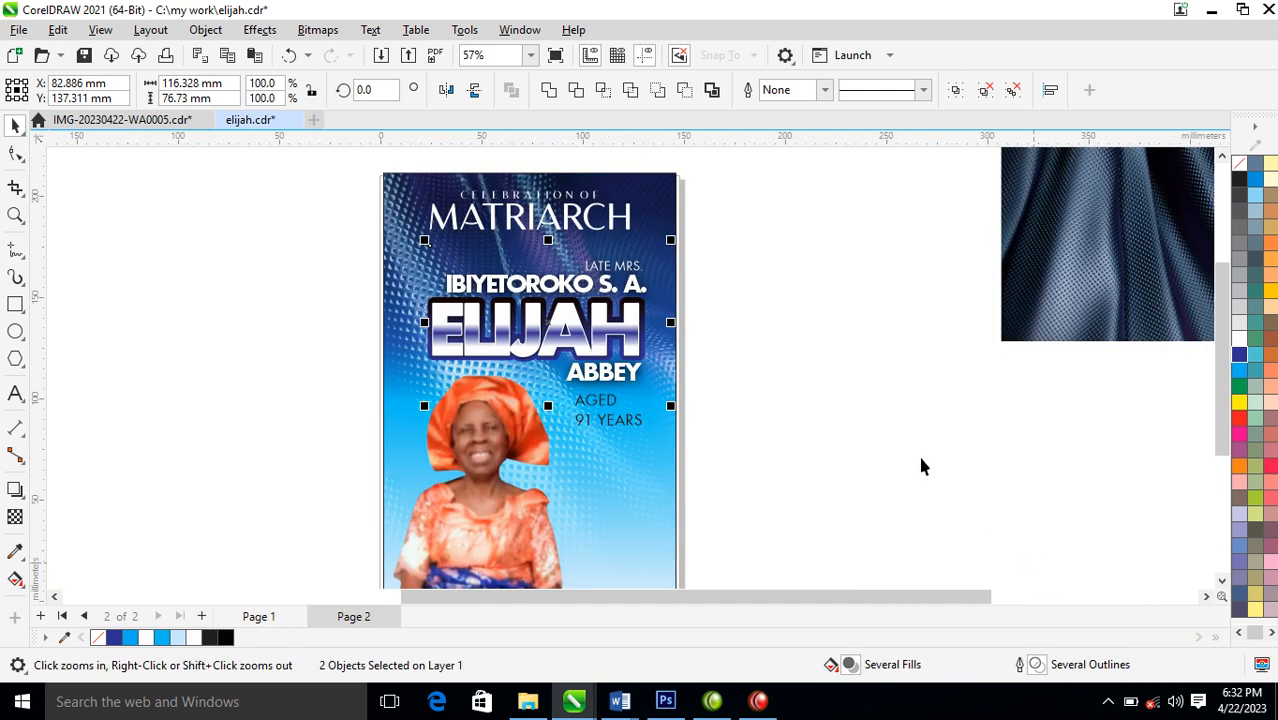
{"action": "key", "text": "space"}
{"action": "key", "text": "ctrl+g"}
Extend the background's dark area by lowering the fountain fill's dark start and shifting its light-blue node to 69%
{"action": "left_click", "coordinate": [669, 226]}
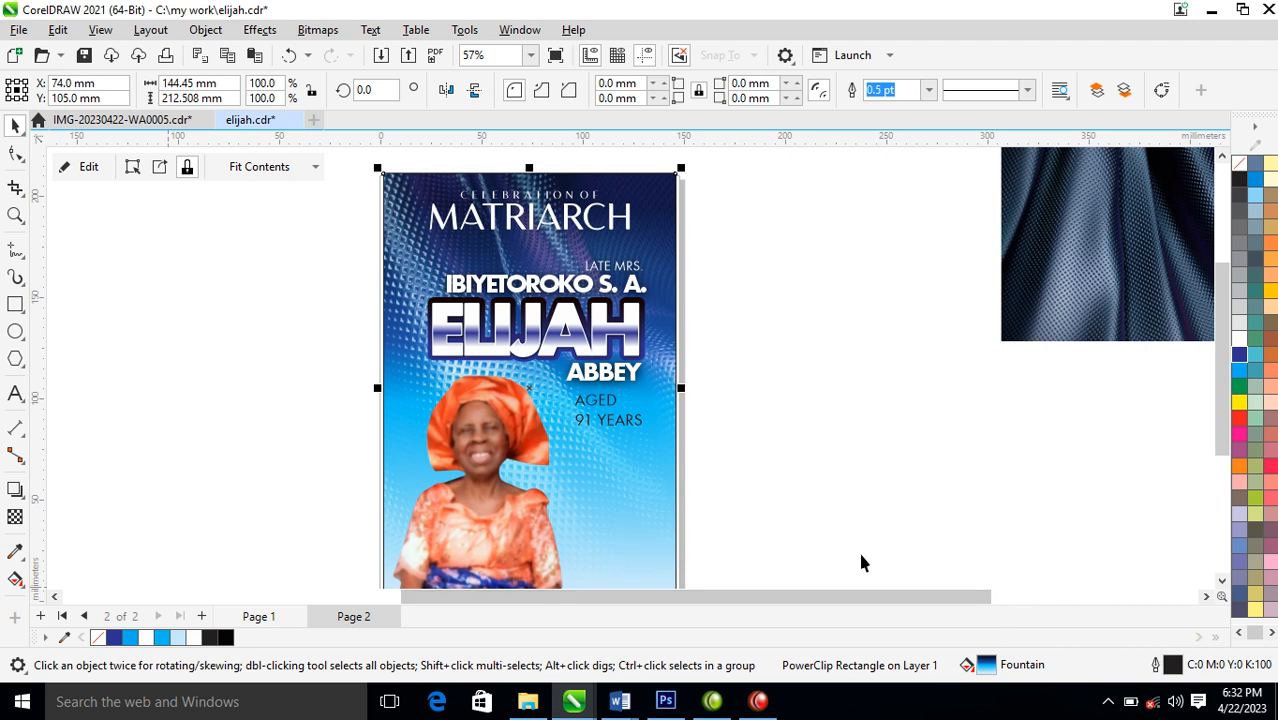
{"action": "key", "text": "g"}
{"action": "left_click_drag", "start_coordinate": [548, 206], "coordinate": [548, 257]}
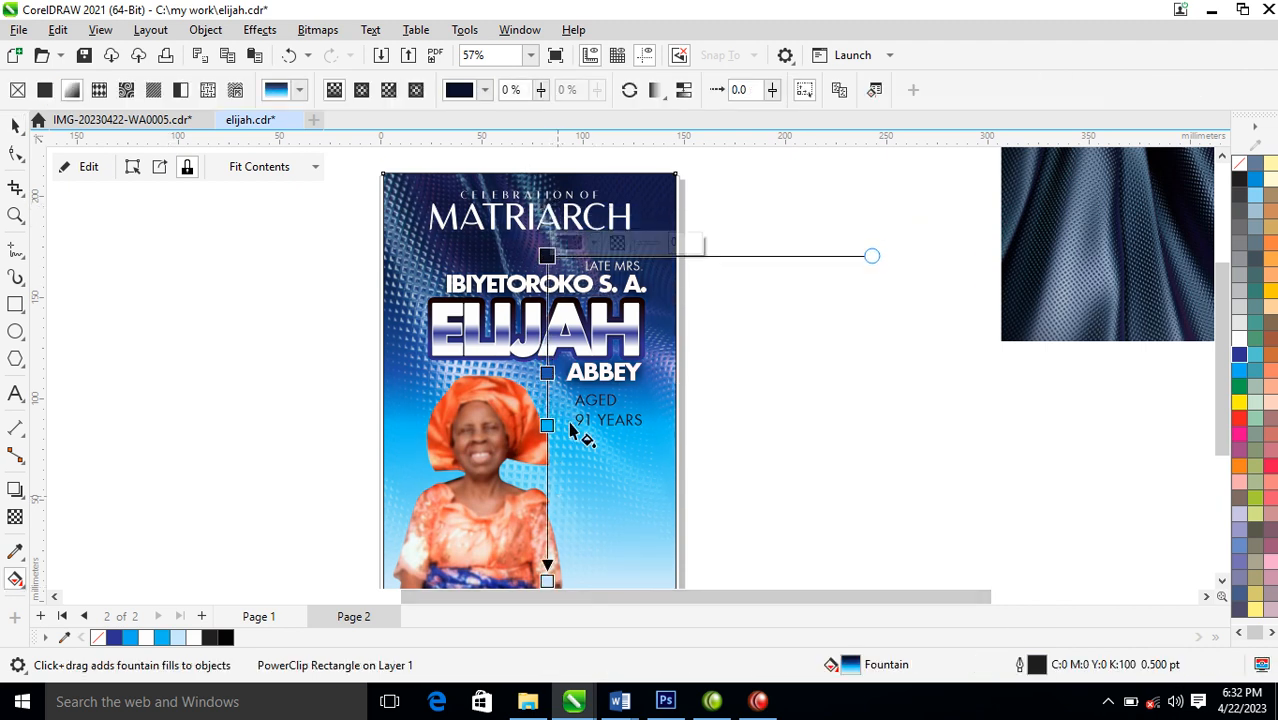
{"action": "left_click_drag", "start_coordinate": [547, 425], "coordinate": [547, 479]}
{"action": "key", "text": "space"}
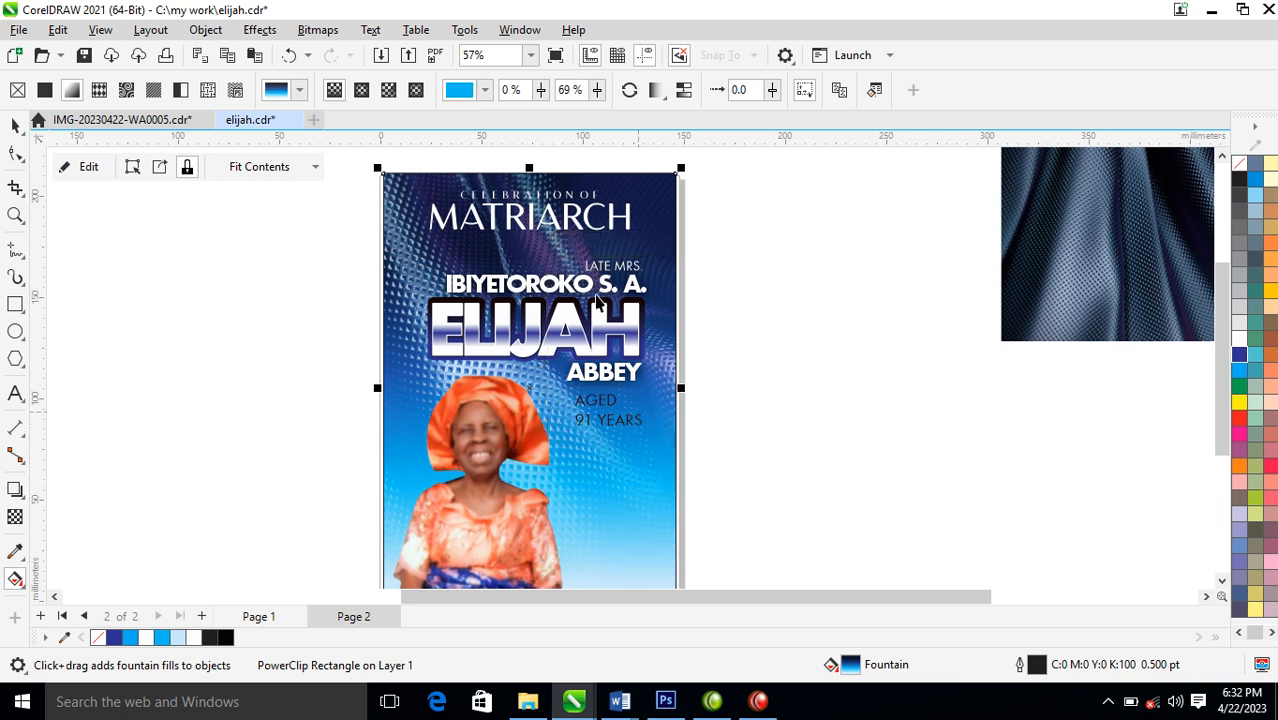
Move the "91 YEARS" text lower and split it into two lines, then place "AGED" between it and the short name line
{"action": "scroll", "coordinate": [597, 308], "scroll_direction": "down", "scroll_amount": 2}
{"action": "key", "text": "z"}
{"action": "left_click_drag", "start_coordinate": [357, 194], "coordinate": [668, 503]}
{"action": "left_click_drag", "start_coordinate": [454, 270], "coordinate": [862, 544]}
{"action": "key", "text": "space"}
{"action": "left_click_drag", "start_coordinate": [742, 341], "coordinate": [757, 446]}
{"action": "double_click", "coordinate": [725, 444]}
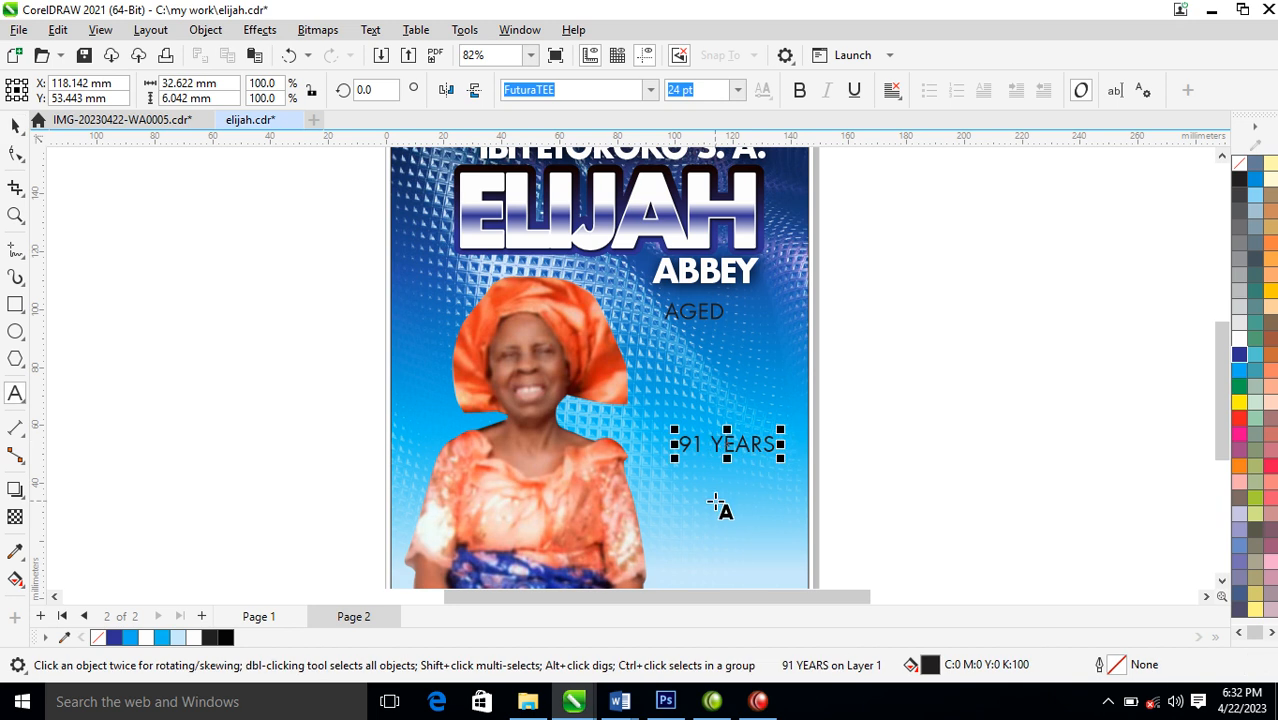
{"action": "key", "text": "Return"}
{"action": "key", "text": "ctrl+space"}
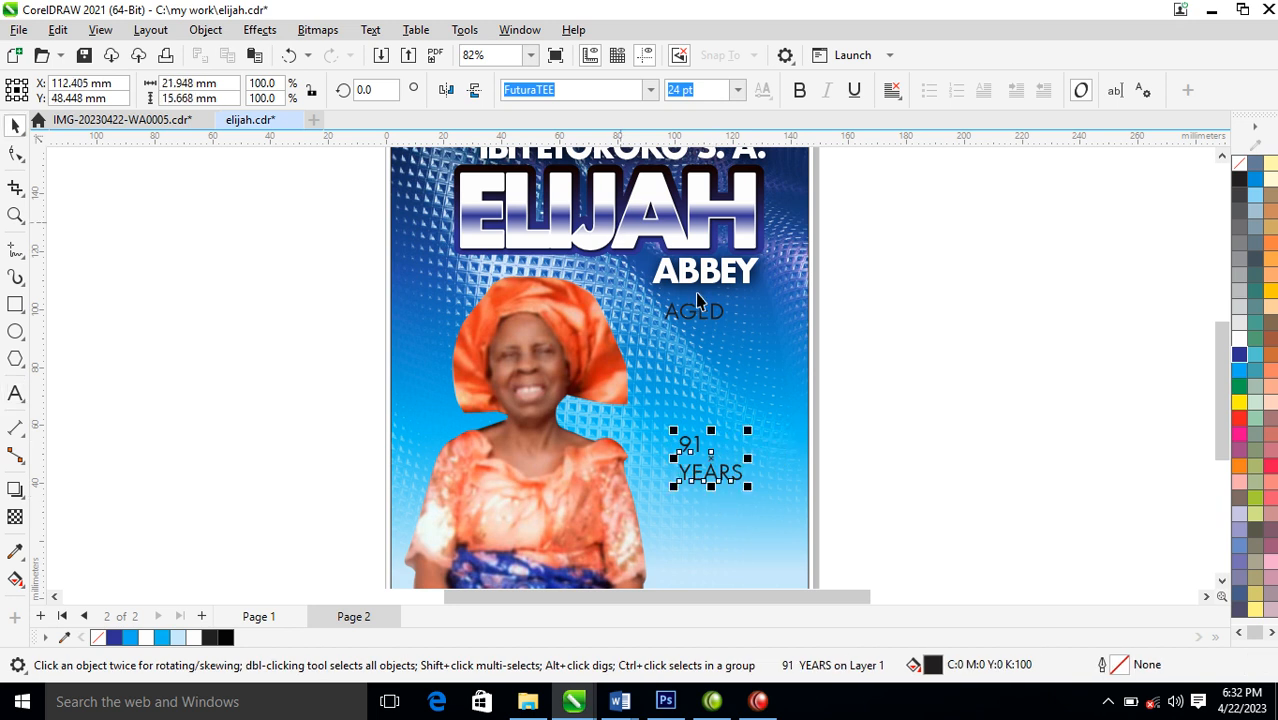
{"action": "left_click_drag", "start_coordinate": [700, 309], "coordinate": [716, 368]}
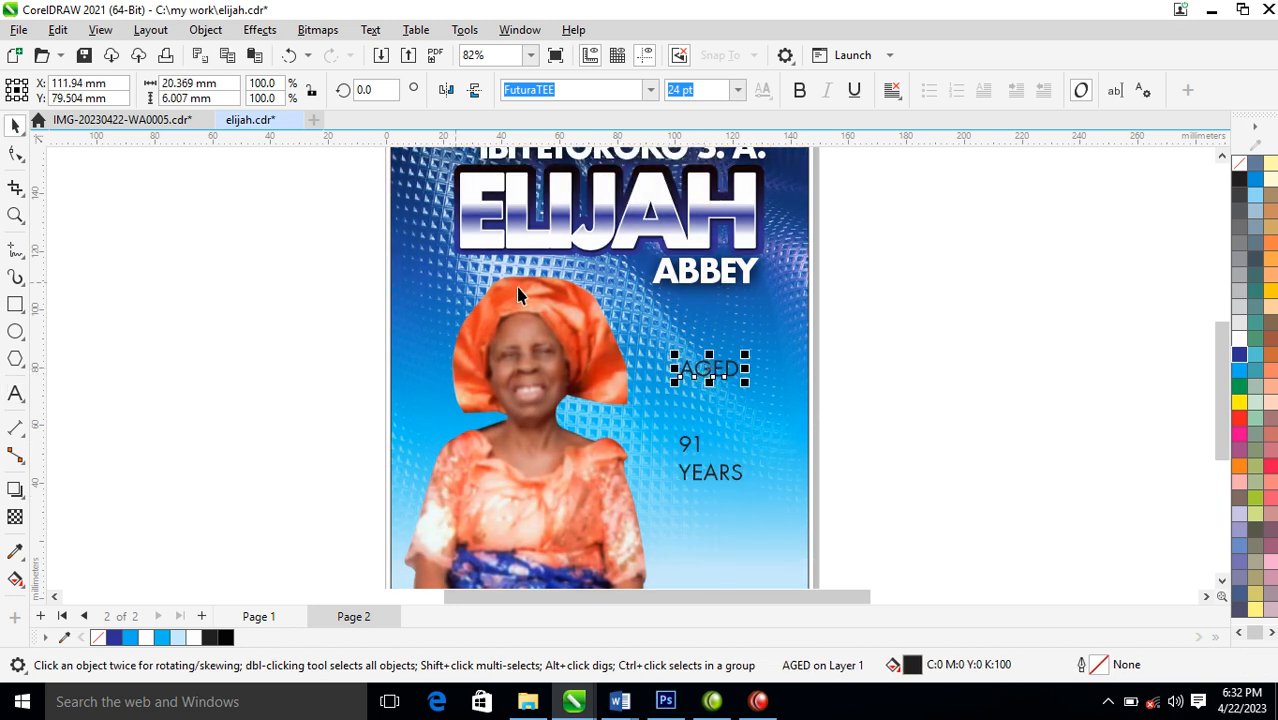
Draw a rectangle about 37 x 65 mm beside the portrait's head, and copy all properties from the large name group's shadow onto it
{"action": "left_click", "coordinate": [15, 305]}
{"action": "left_click_drag", "start_coordinate": [650, 220], "coordinate": [761, 413]}
{"action": "key", "text": "space"}
{"action": "left_click", "coordinate": [763, 174]}
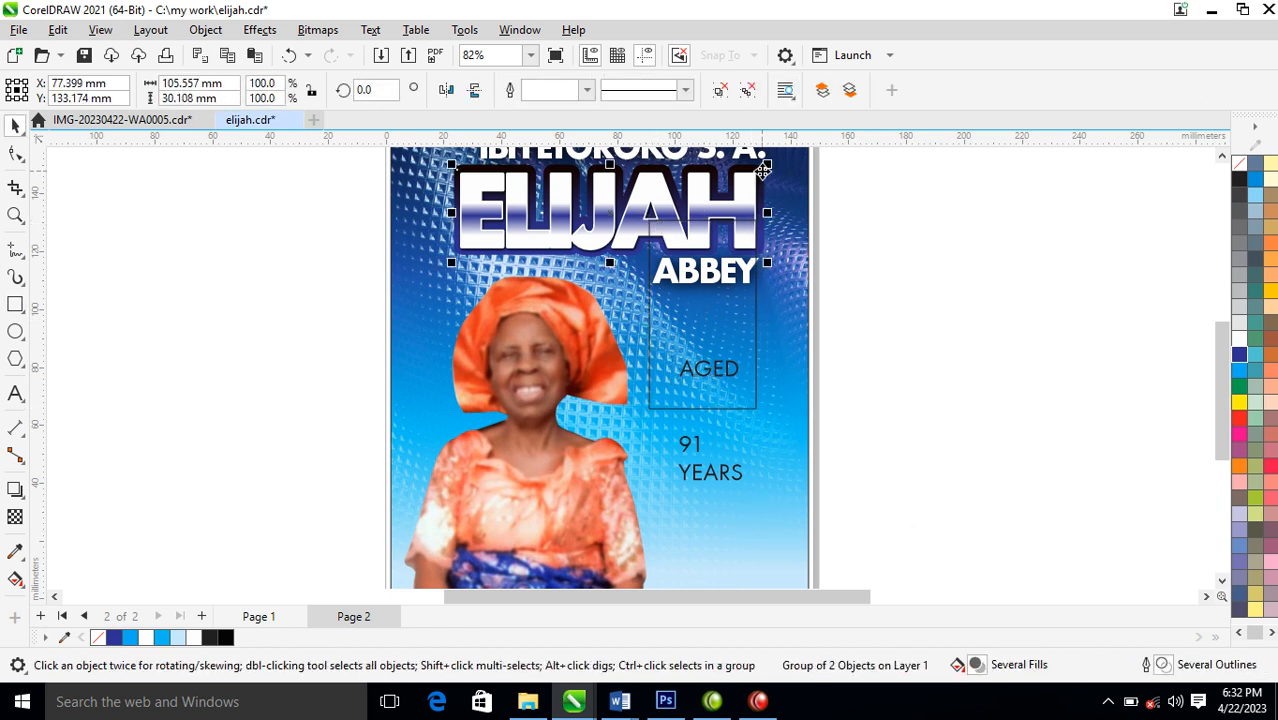
{"action": "left_click_drag", "start_coordinate": [762, 172], "coordinate": [750, 347]}
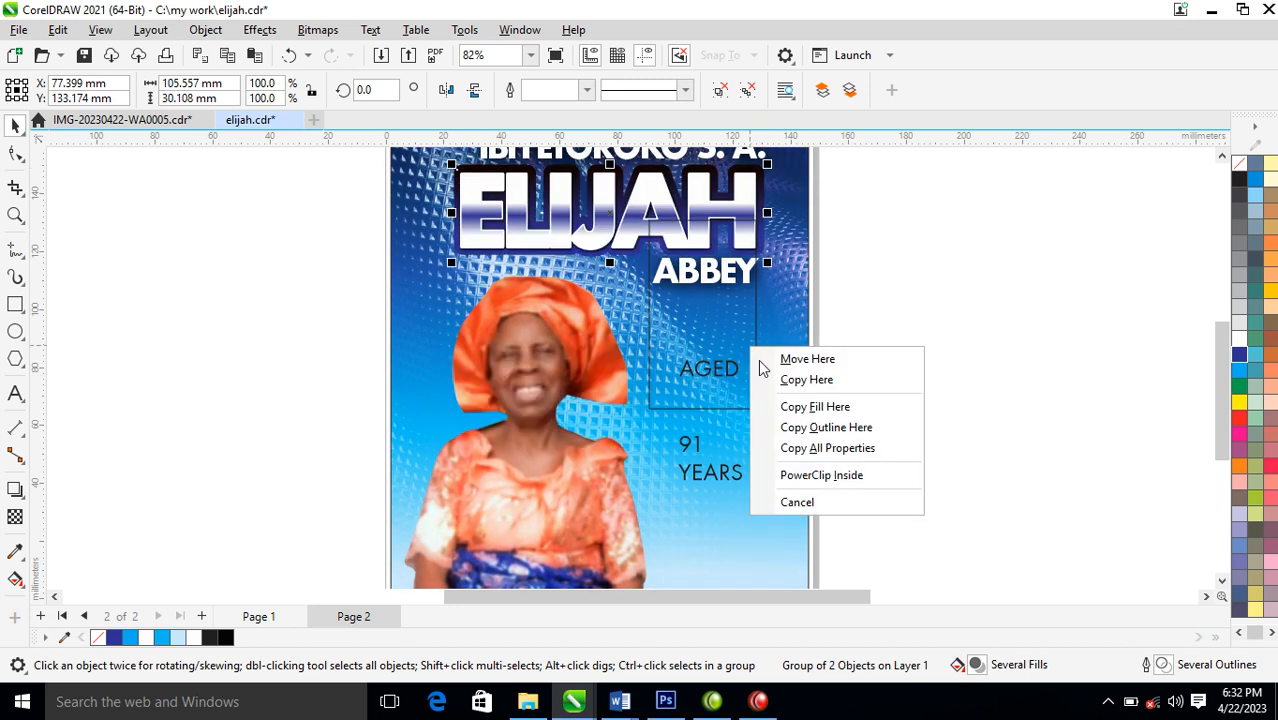
{"action": "left_click", "coordinate": [855, 449]}
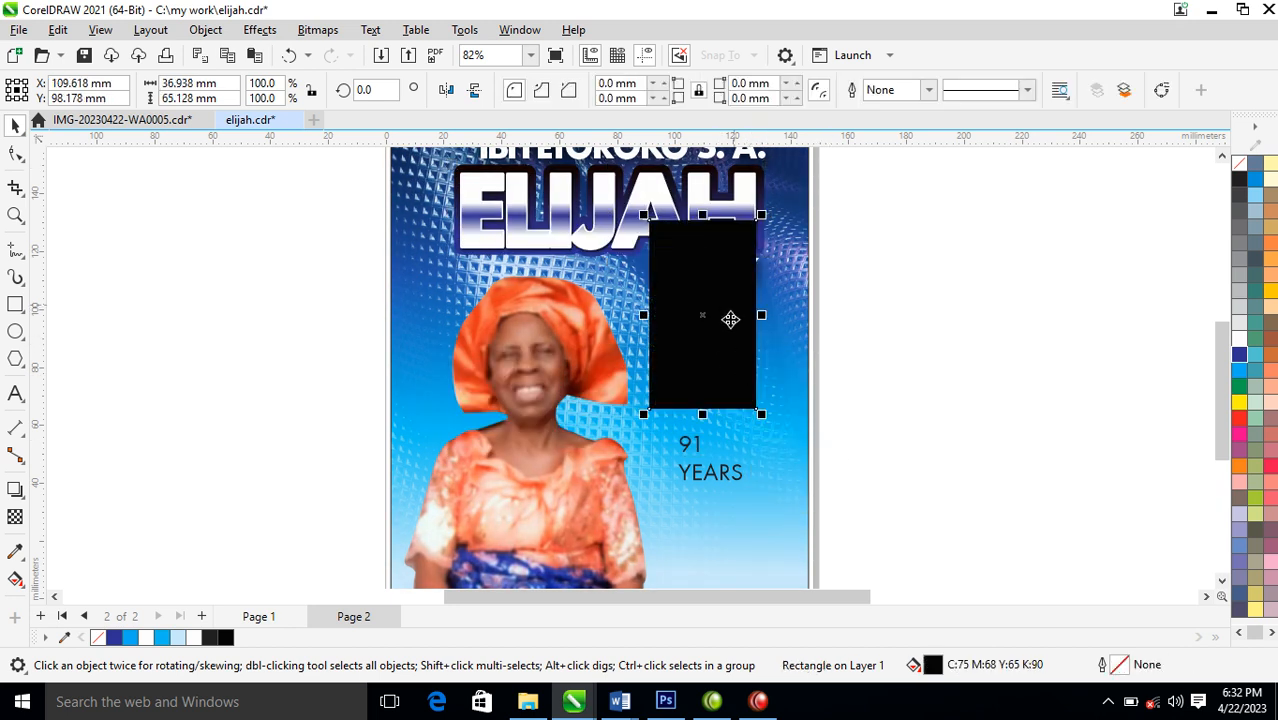
Apply a vertical fountain fill to the rectangle, from black at its upper edge to dark blue below
{"action": "key", "text": "g"}
{"action": "left_click_drag", "start_coordinate": [705, 219], "coordinate": [710, 372]}
{"action": "left_click", "coordinate": [1240, 356]}
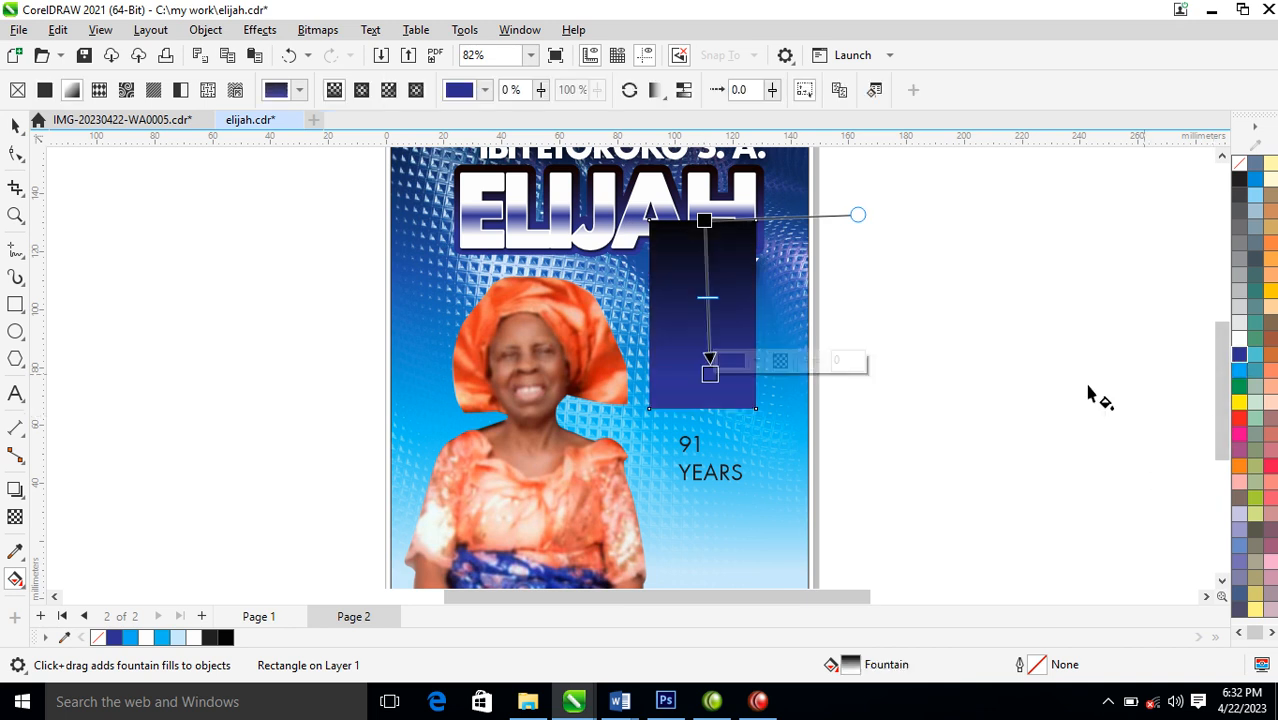
{"action": "key", "text": "space"}
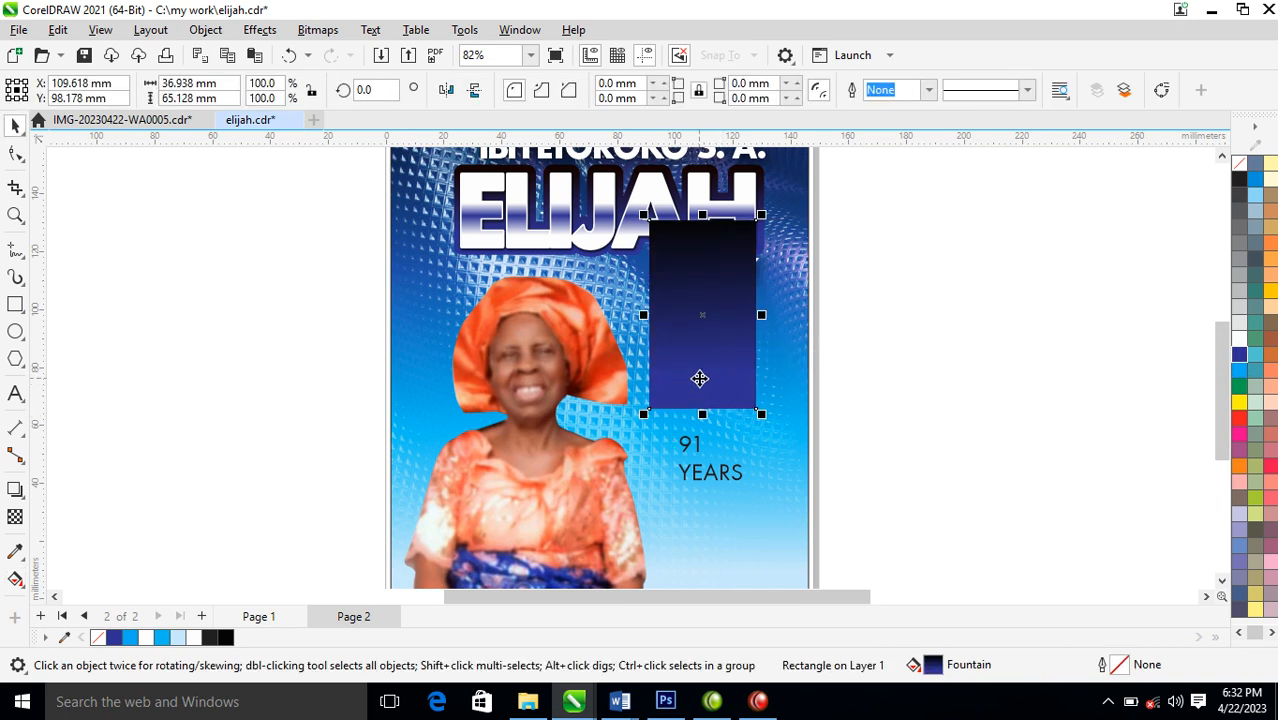
Convert the rectangle to curves and pull a new node in its lower edge upwards to form a ribbon with a V notch
{"action": "right_click", "coordinate": [703, 339]}
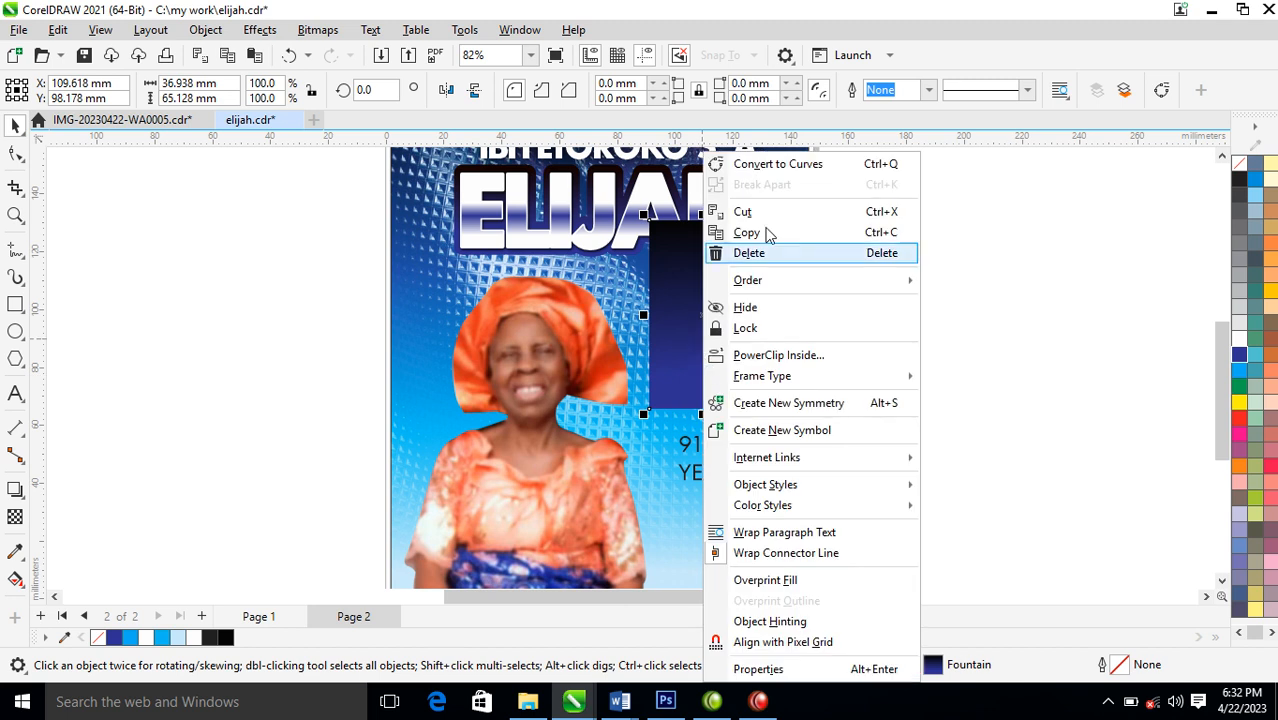
{"action": "left_click", "coordinate": [767, 164]}
{"action": "key", "text": "F10"}
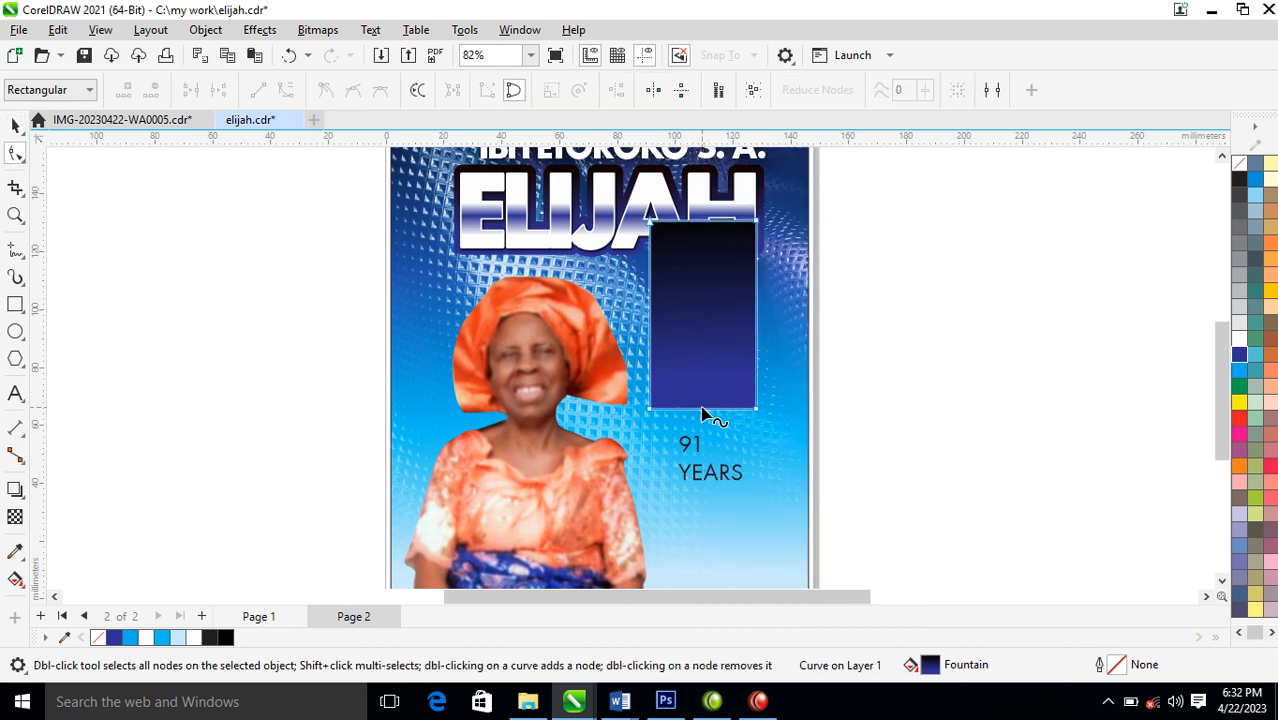
{"action": "double_click", "coordinate": [703, 409]}
{"action": "left_click_drag", "start_coordinate": [703, 409], "coordinate": [703, 381]}
{"action": "key", "text": "space"}
Duplicate the ribbon to the right, give the copy a white 0.5 pt outline and scale it to 93%
{"action": "left_click_drag", "start_coordinate": [738, 250], "coordinate": [841, 269]}
{"action": "right_click", "coordinate": [841, 269]}
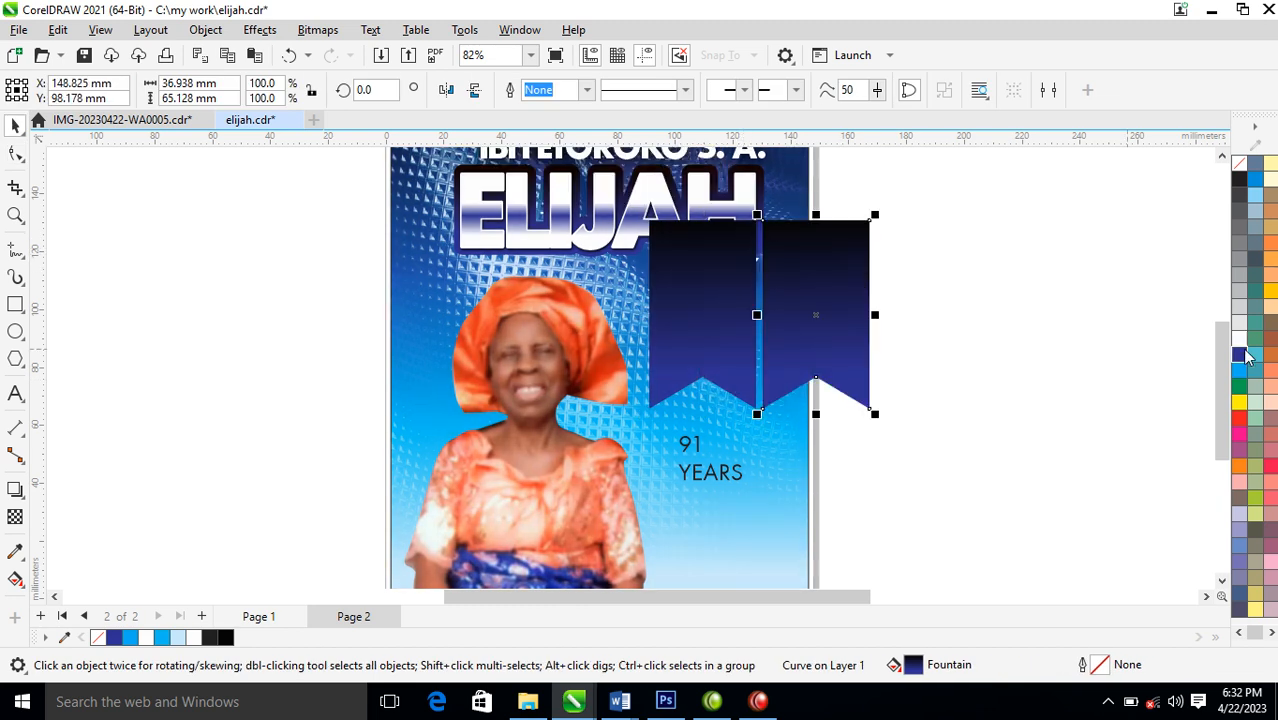
{"action": "right_click", "coordinate": [1241, 340]}
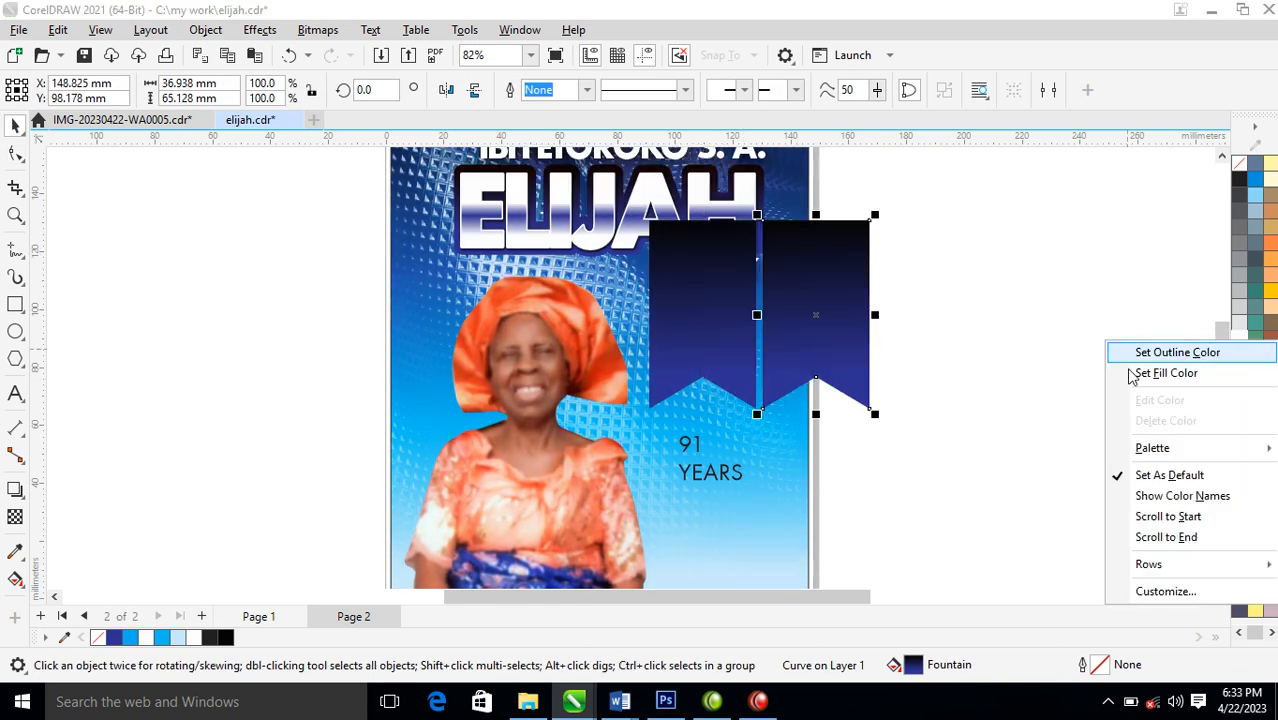
{"action": "left_click", "coordinate": [1216, 353]}
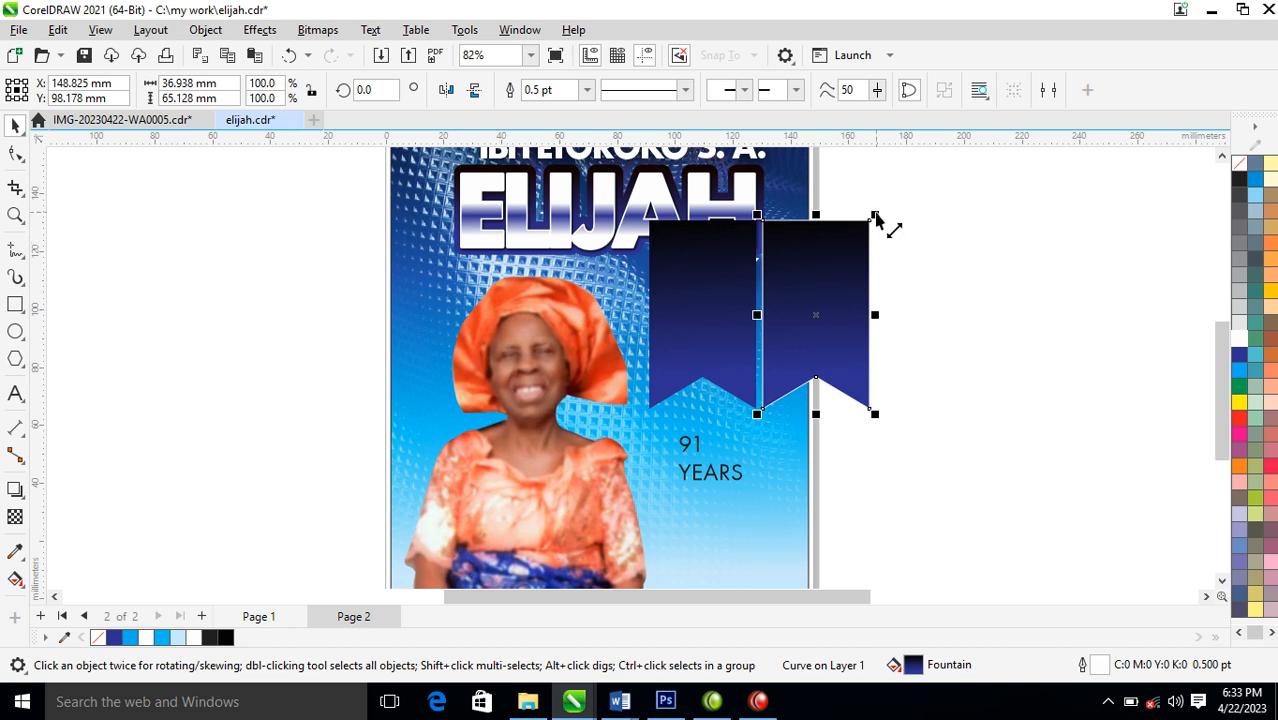
{"action": "left_click_drag", "start_coordinate": [876, 220], "coordinate": [887, 237]}
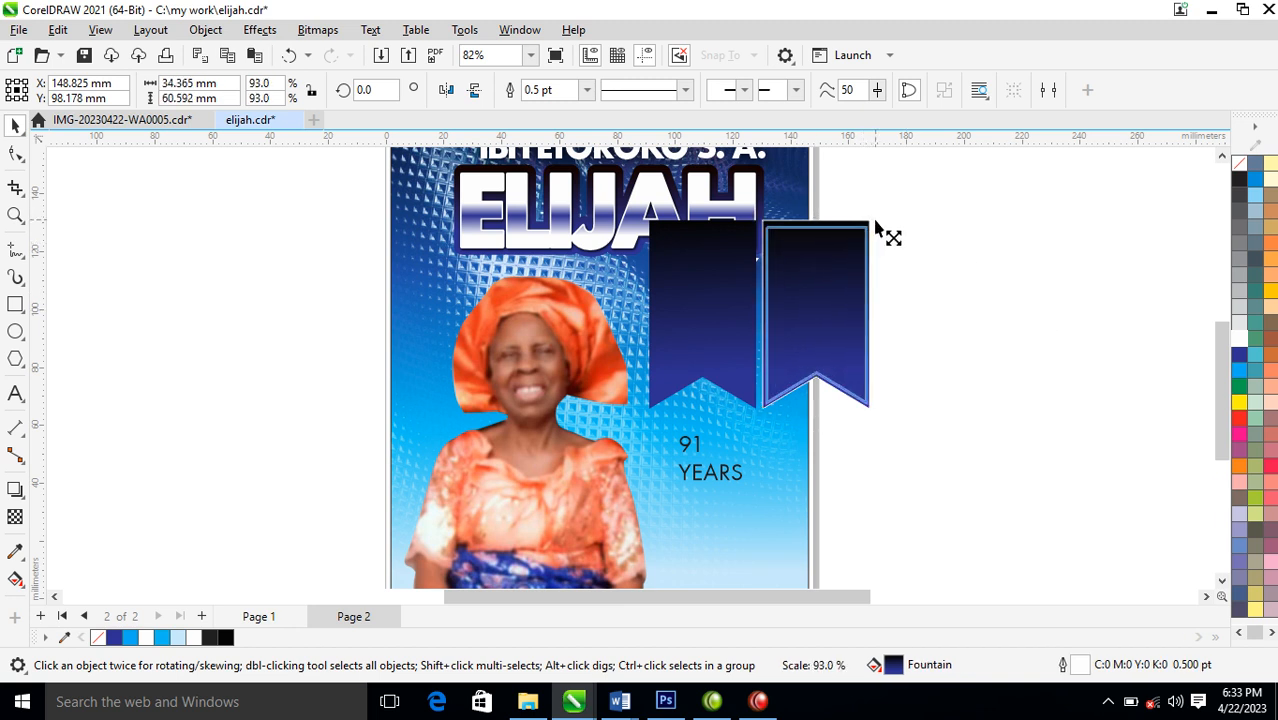
Centre the smaller outlined ribbon on the original ribbon and select the smaller one
{"action": "left_click", "coordinate": [718, 296], "text": "shift"}
{"action": "key", "text": "c"}
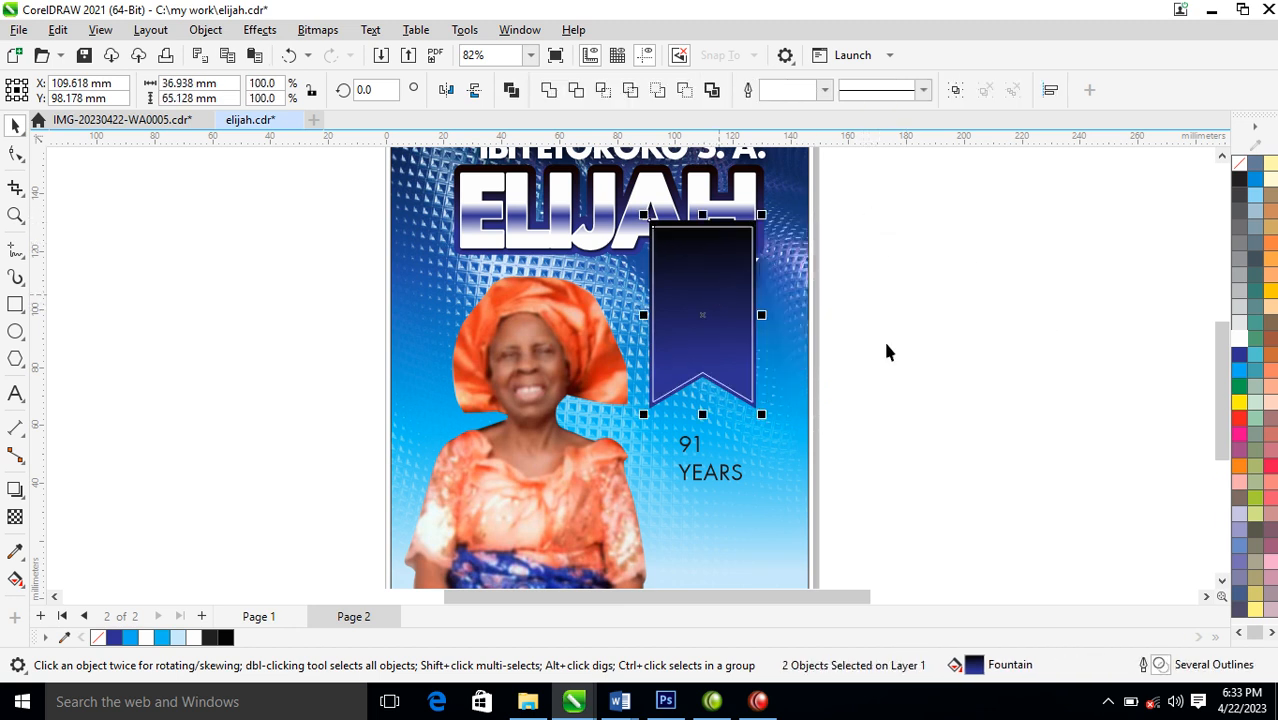
{"action": "left_click", "coordinate": [752, 262]}
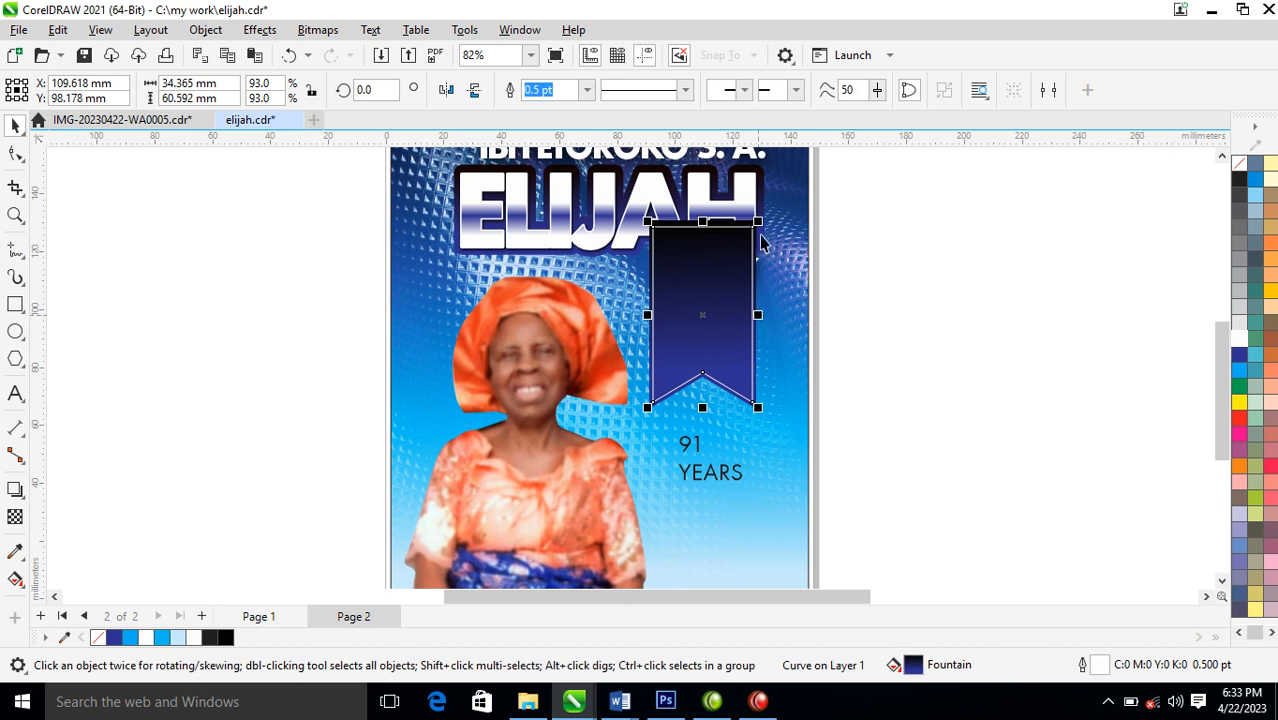
Scale the white-outlined ribbon down to about 84% and PowerClip it inside the larger ribbon
{"action": "left_click_drag", "start_coordinate": [758, 222], "coordinate": [760, 232]}
{"action": "left_click", "coordinate": [712, 348]}
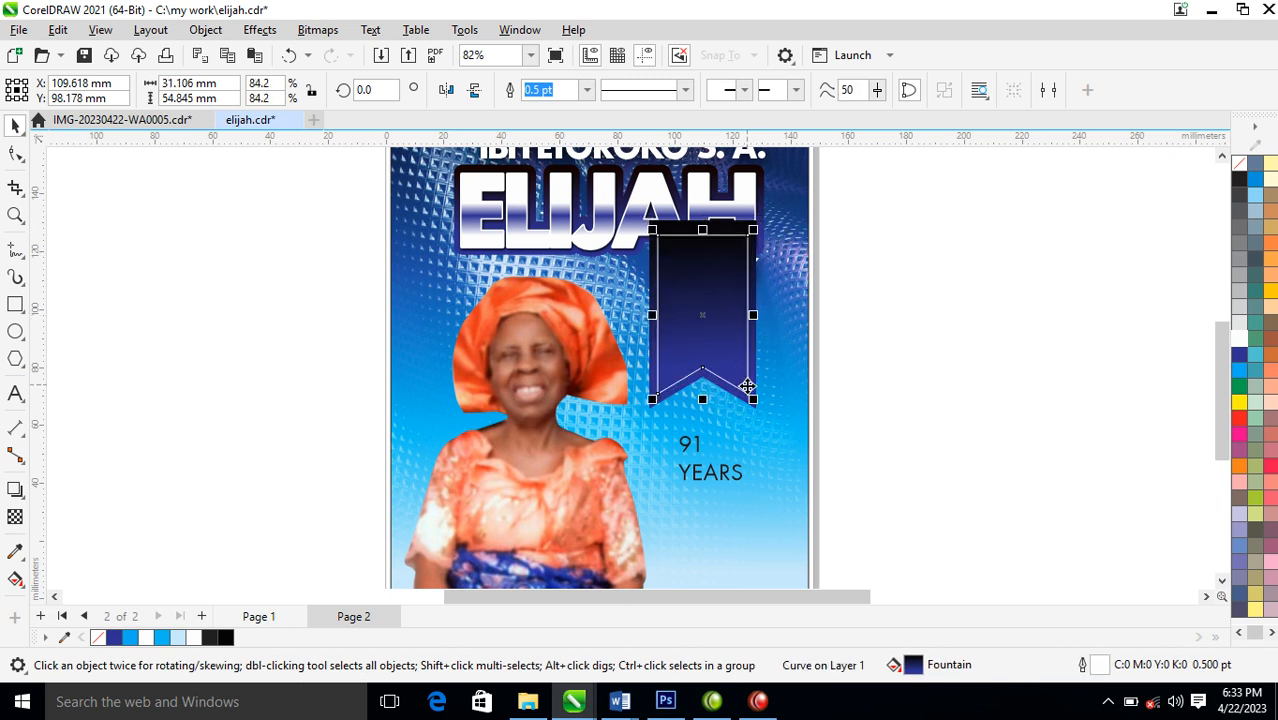
{"action": "left_click_drag", "start_coordinate": [704, 270], "coordinate": [713, 299]}
{"action": "left_click", "coordinate": [804, 416]}
{"action": "left_click", "coordinate": [711, 302], "text": "ctrl"}
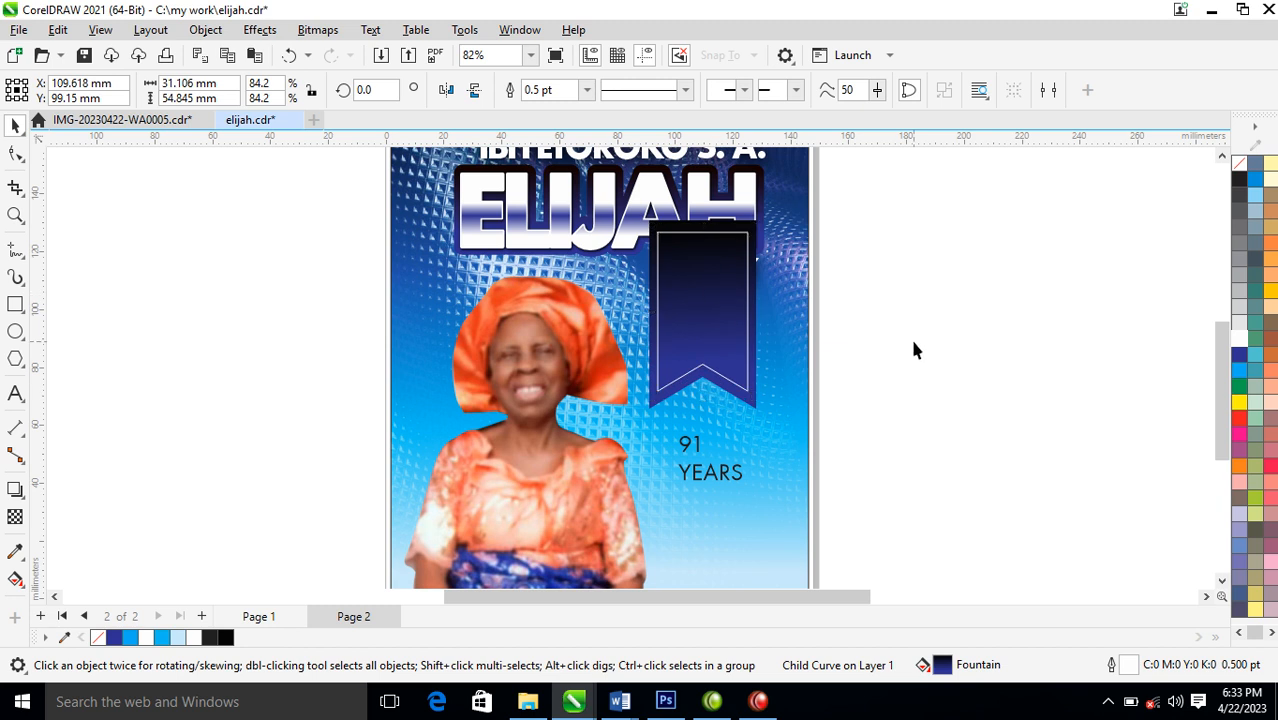
{"action": "left_click", "coordinate": [909, 337]}
Send the ribbon behind the name lettering and widen it to about 44 mm
{"action": "left_click", "coordinate": [716, 274]}
{"action": "key", "text": "ctrl+Page_Down"}
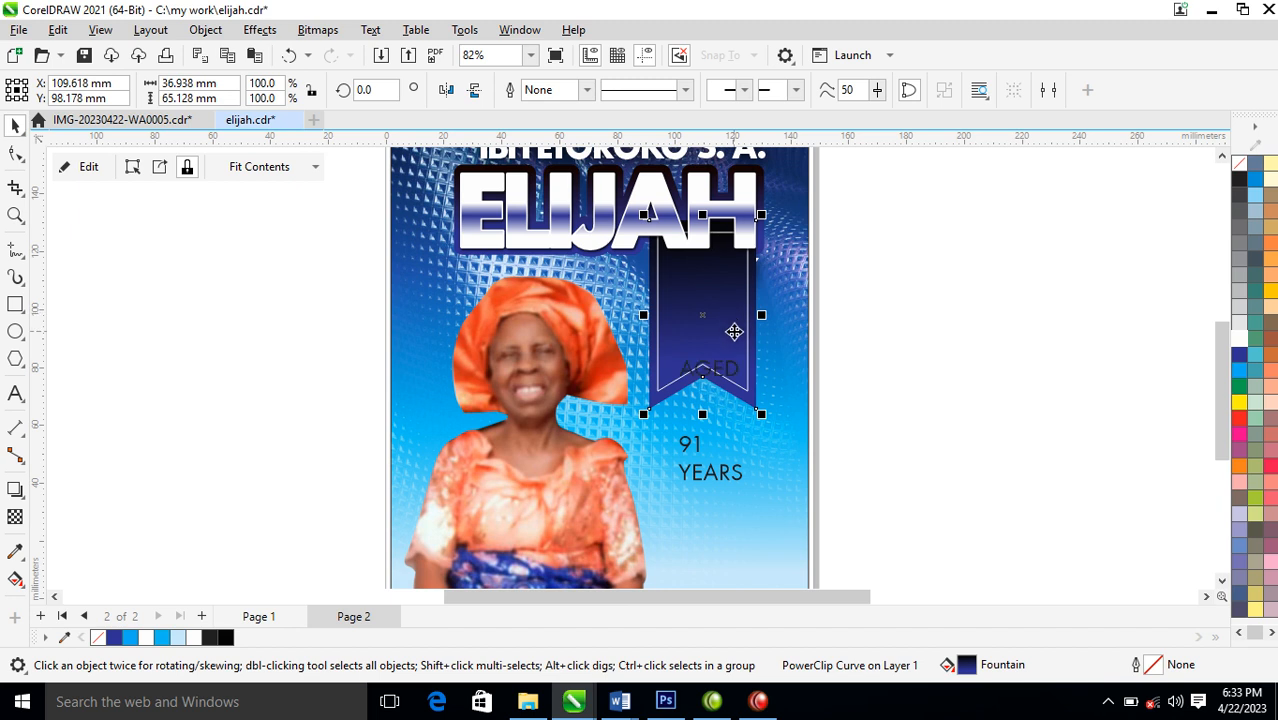
{"action": "key", "text": "ctrl+Page_Down"}
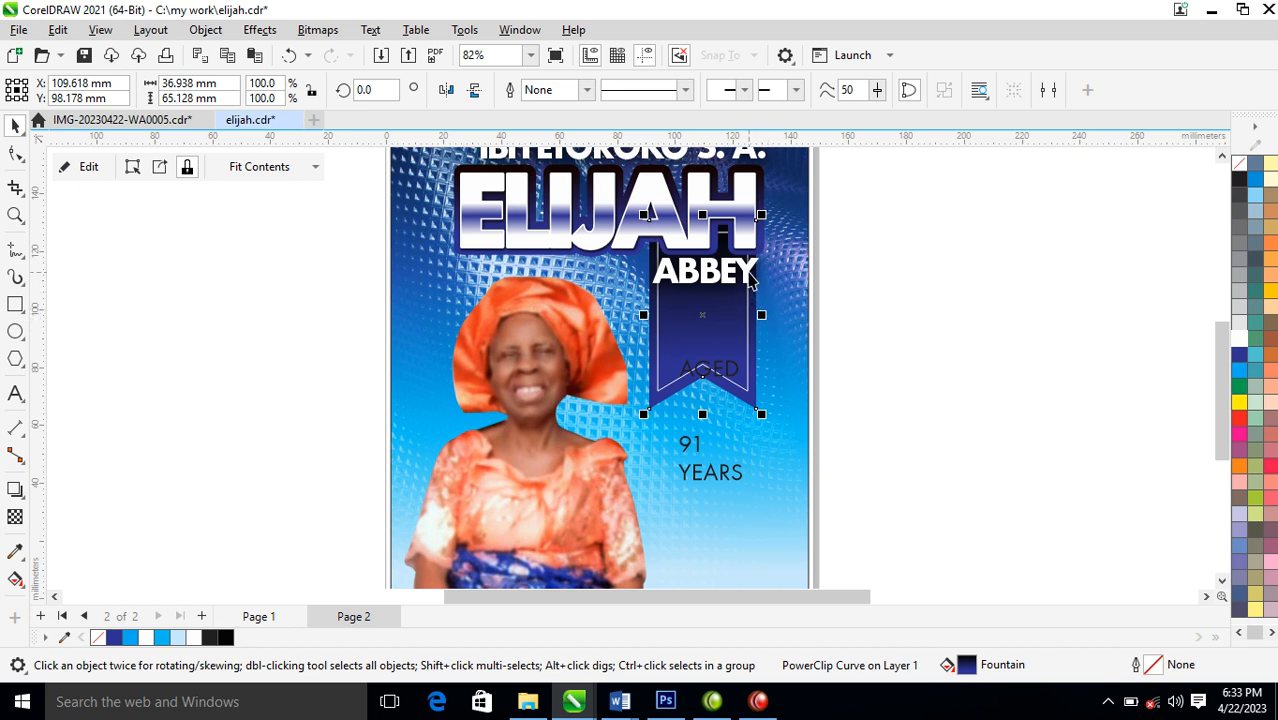
{"action": "mouse_move", "coordinate": [760, 332]}
{"action": "left_mouse_down"}
{"action": "mouse_move", "coordinate": [778, 328]}
{"action": "mouse_move", "coordinate": [760, 326]}
{"action": "left_mouse_up"}
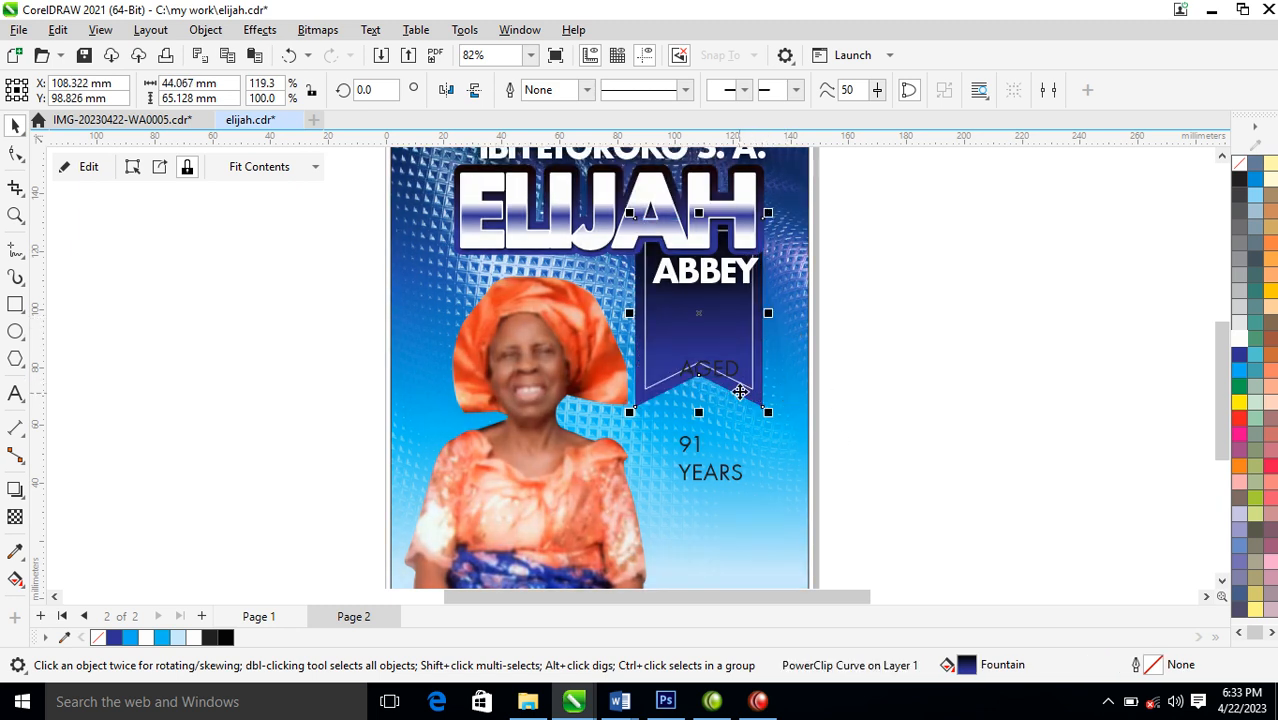
Move the AGED and 91 YEARS texts onto the ribbon and make 91 YEARS bold and white
{"action": "left_click_drag", "start_coordinate": [735, 375], "coordinate": [721, 312]}
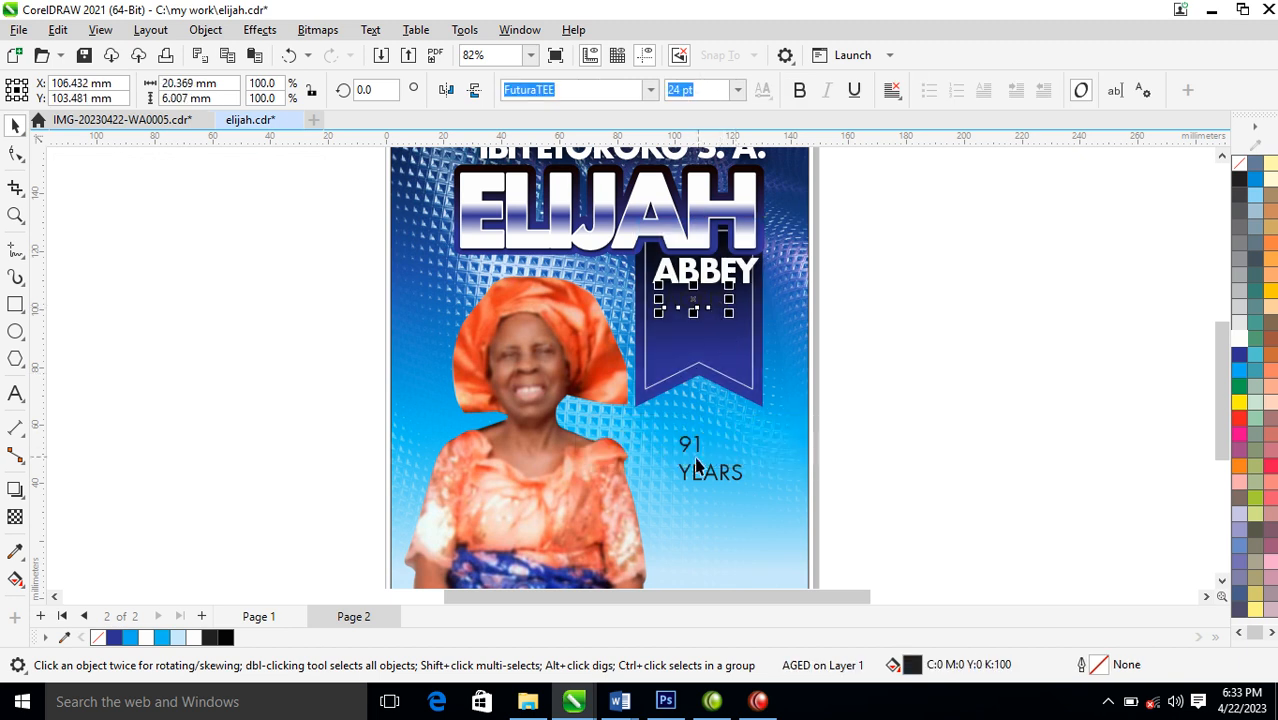
{"action": "left_click_drag", "start_coordinate": [688, 450], "coordinate": [679, 328]}
{"action": "left_click", "coordinate": [800, 91]}
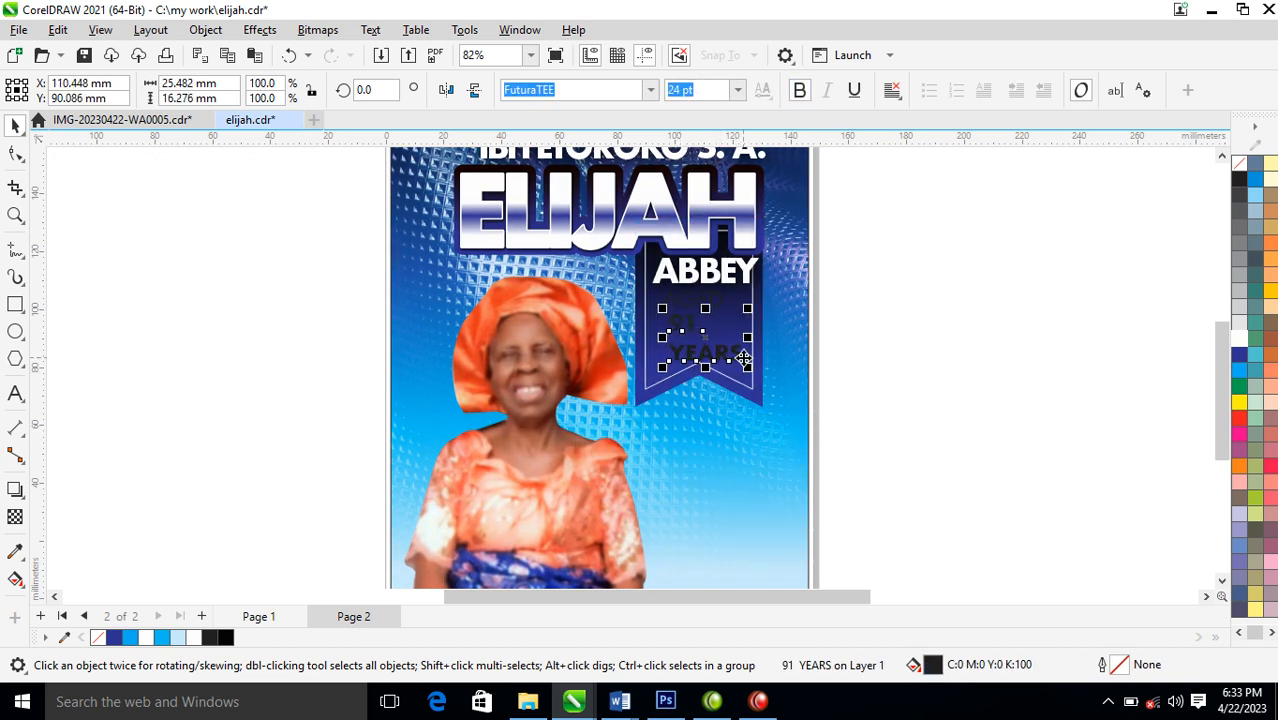
{"action": "left_click", "coordinate": [1239, 338]}
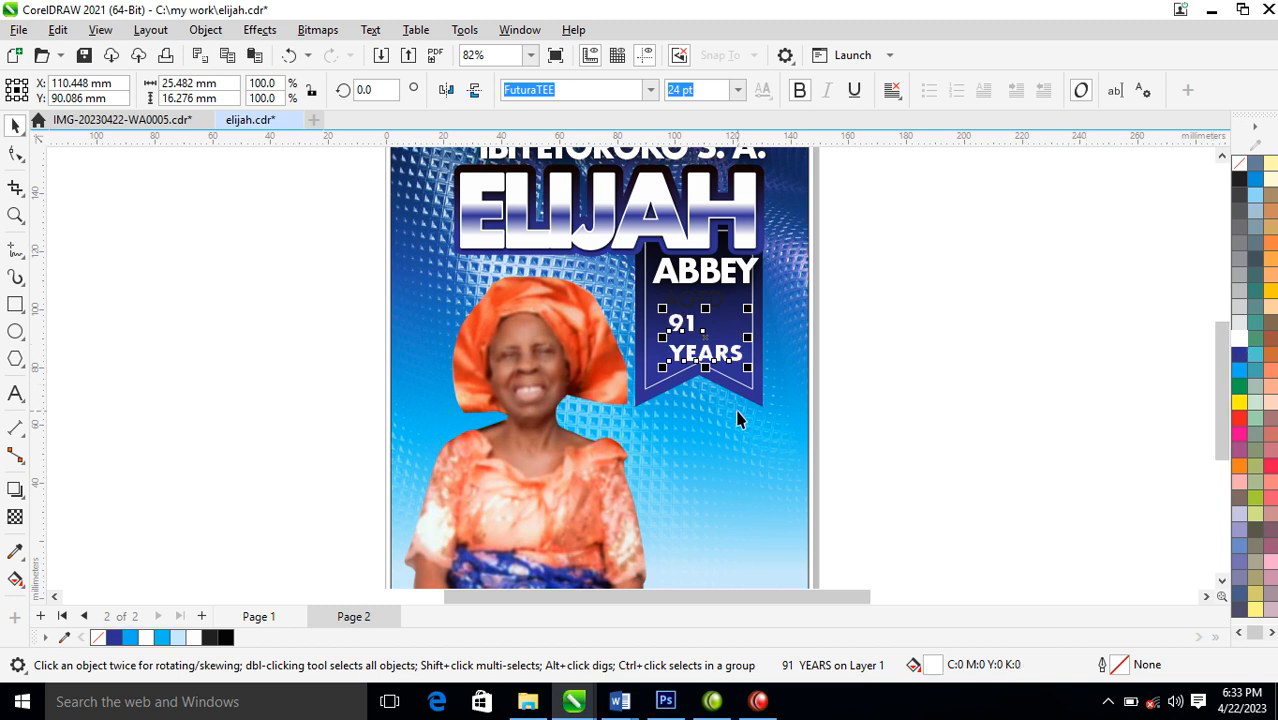
Break 91 YEARS into separate lines with a large 91 over a smaller YEARS, and lengthen the ribbon to about 70 mm
{"action": "key", "text": "ctrl+k"}
{"action": "left_click_drag", "start_coordinate": [699, 338], "coordinate": [724, 348]}
{"action": "left_click", "coordinate": [745, 362]}
{"action": "left_click", "coordinate": [700, 396]}
{"action": "left_click_drag", "start_coordinate": [699, 422], "coordinate": [699, 442]}
Make the AGED text white and bold and scale it to about 83%
{"action": "left_click", "coordinate": [707, 312]}
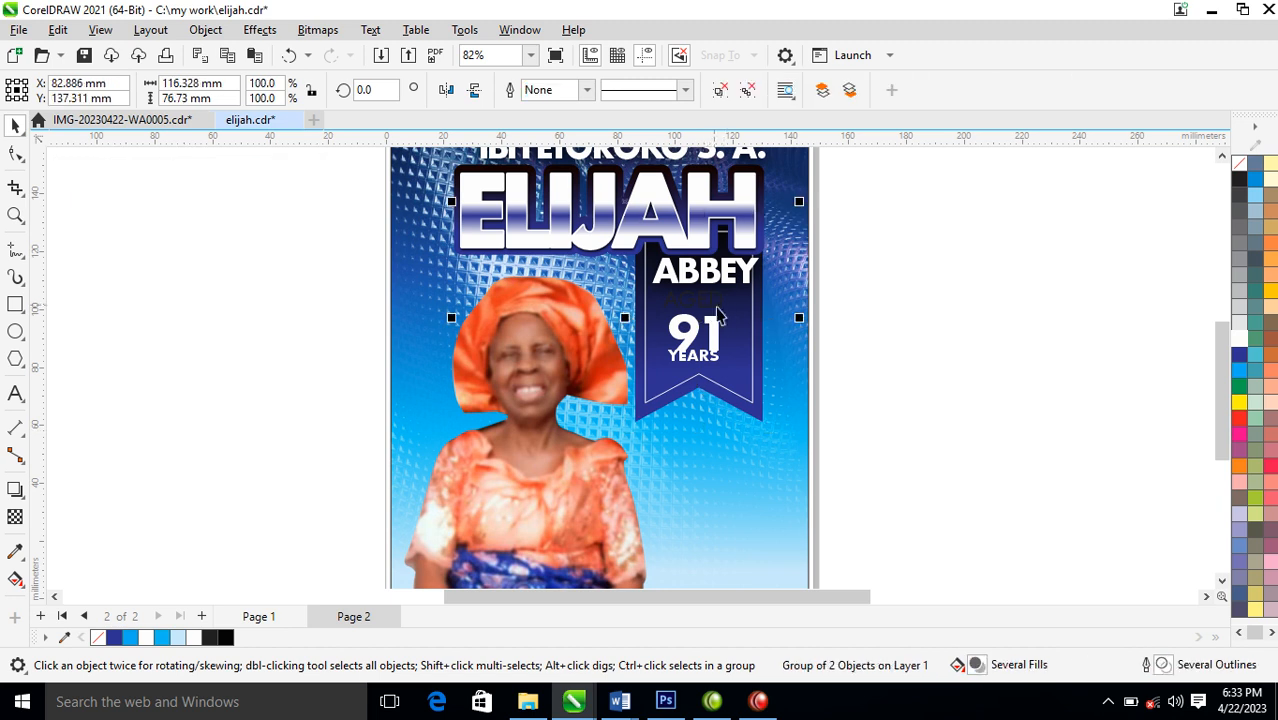
{"action": "left_click", "coordinate": [721, 312], "text": "ctrl"}
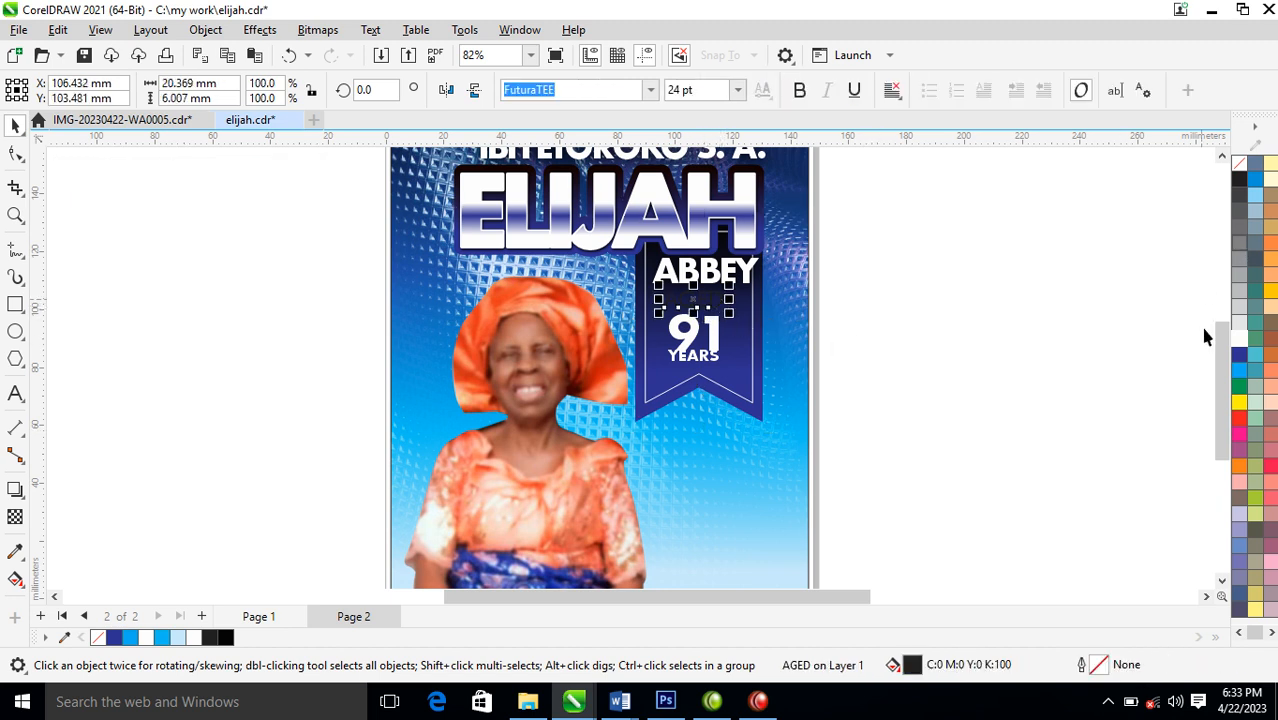
{"action": "left_click", "coordinate": [1239, 338]}
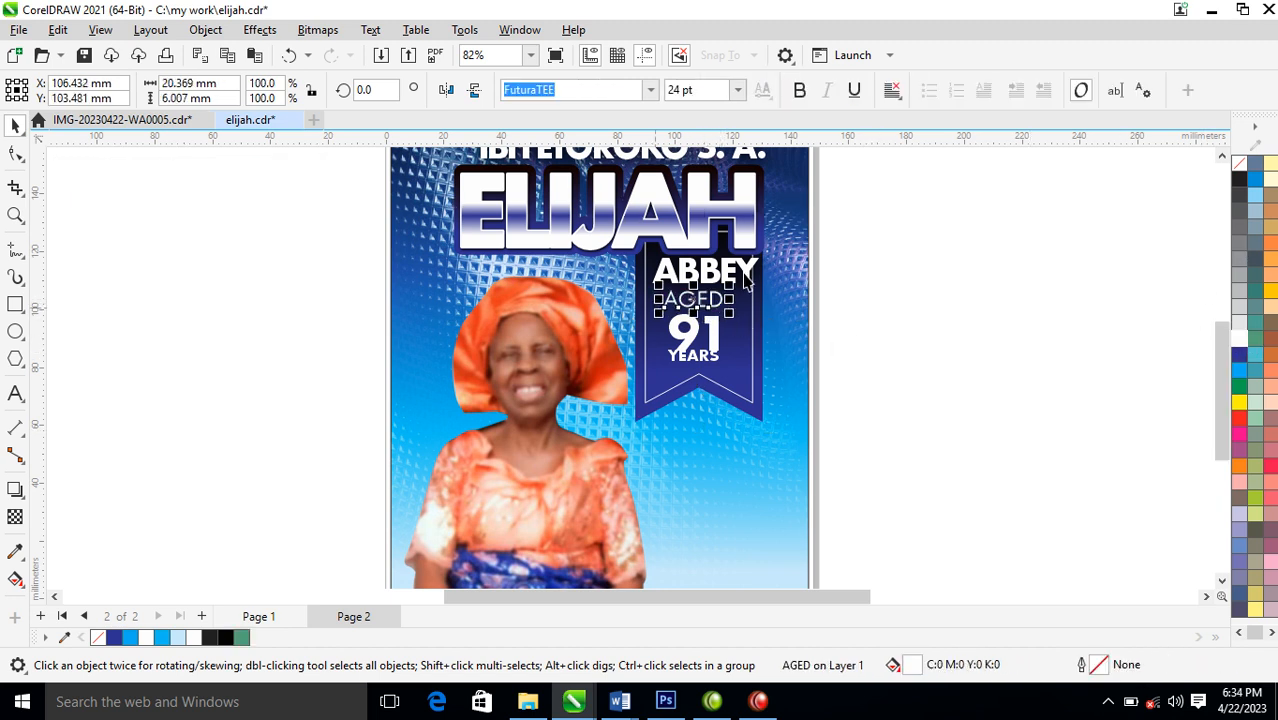
{"action": "left_click", "coordinate": [799, 91]}
{"action": "left_click_drag", "start_coordinate": [737, 286], "coordinate": [735, 290]}
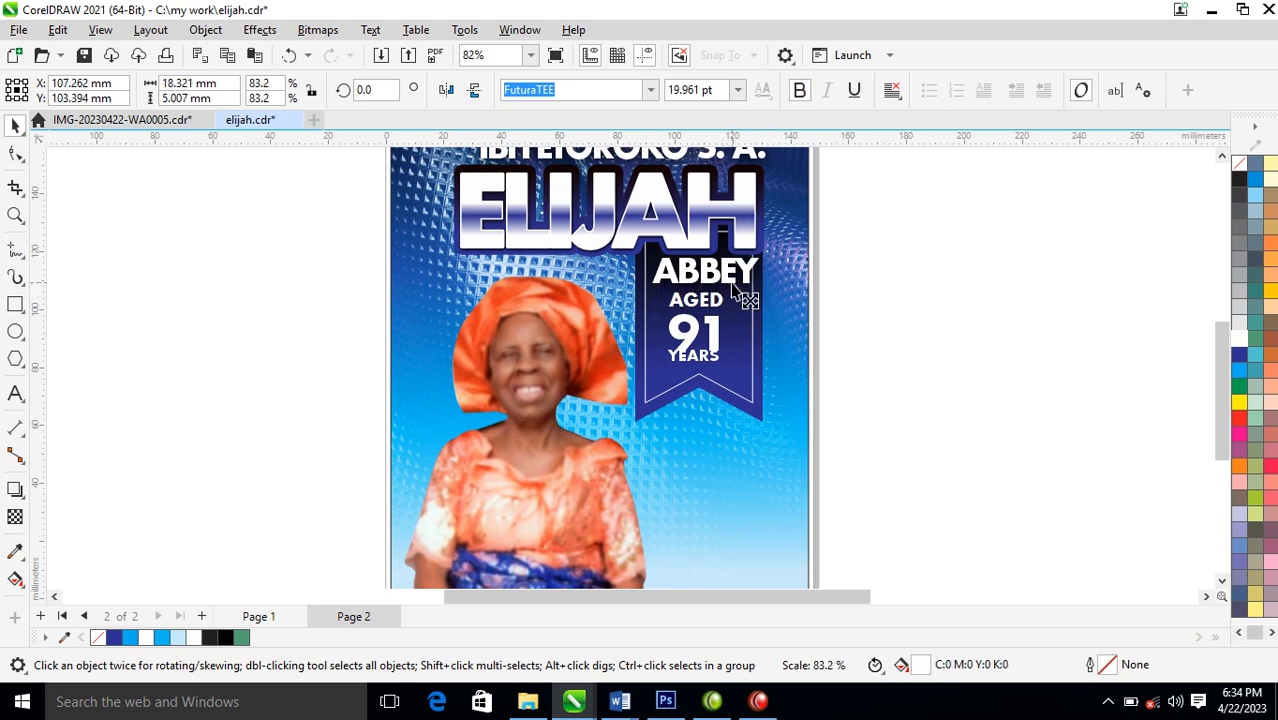
Raise 91 clear of YEARS, centre both under AGED, and shift the three-line age text right and slightly down on the ribbon
{"action": "key", "text": "z"}
{"action": "left_click", "coordinate": [725, 362]}
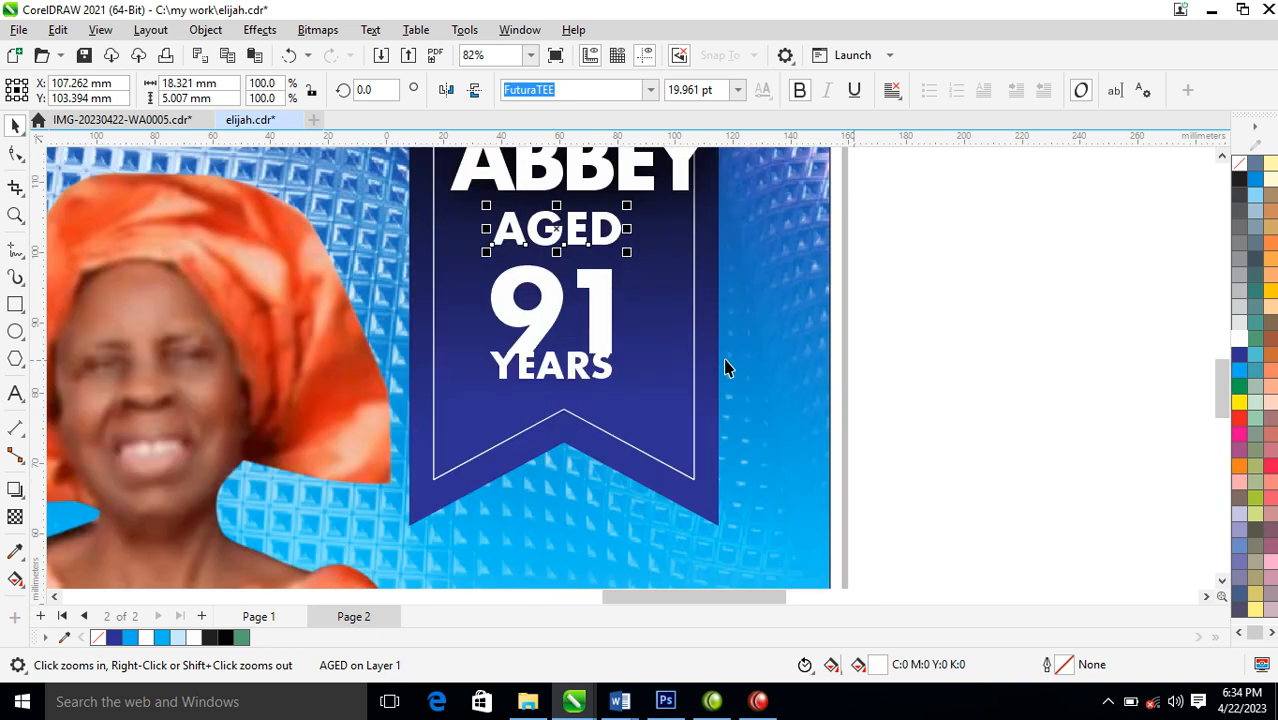
{"action": "key", "text": "space"}
{"action": "left_click_drag", "start_coordinate": [610, 322], "coordinate": [607, 309]}
{"action": "left_click", "coordinate": [603, 372], "text": "shift"}
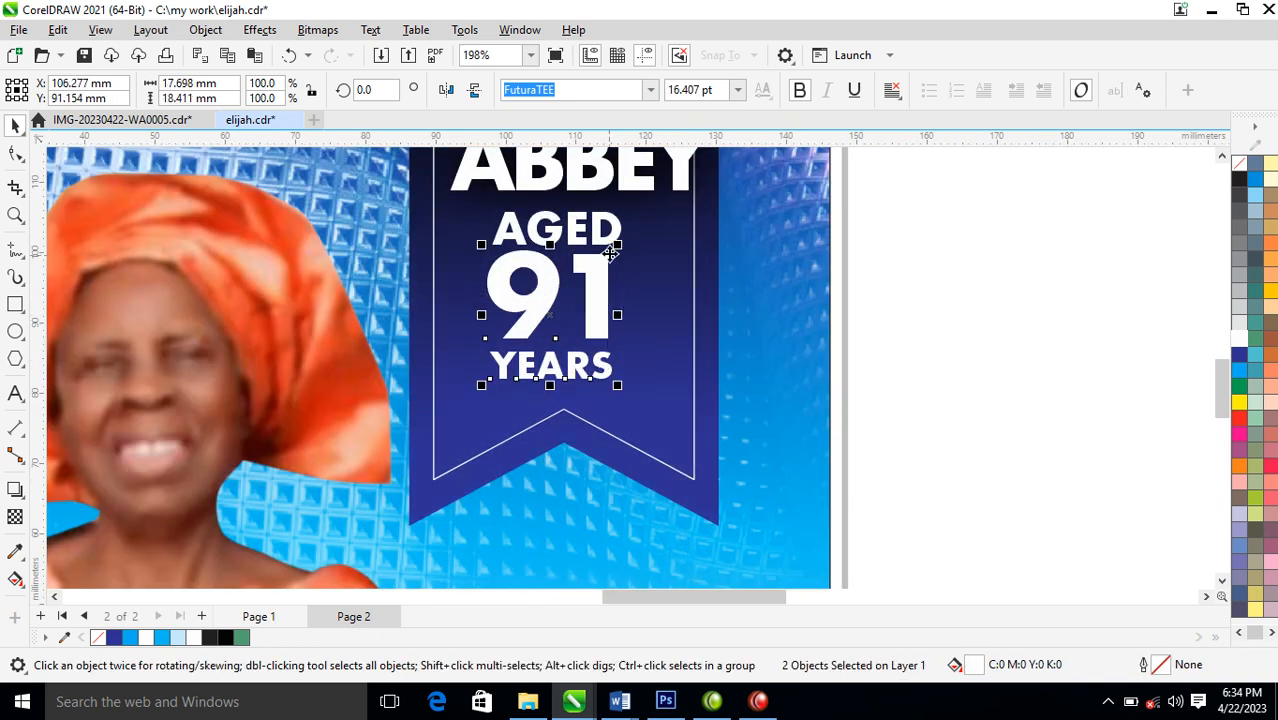
{"action": "left_click", "coordinate": [612, 244], "text": "shift"}
{"action": "key", "text": "c"}
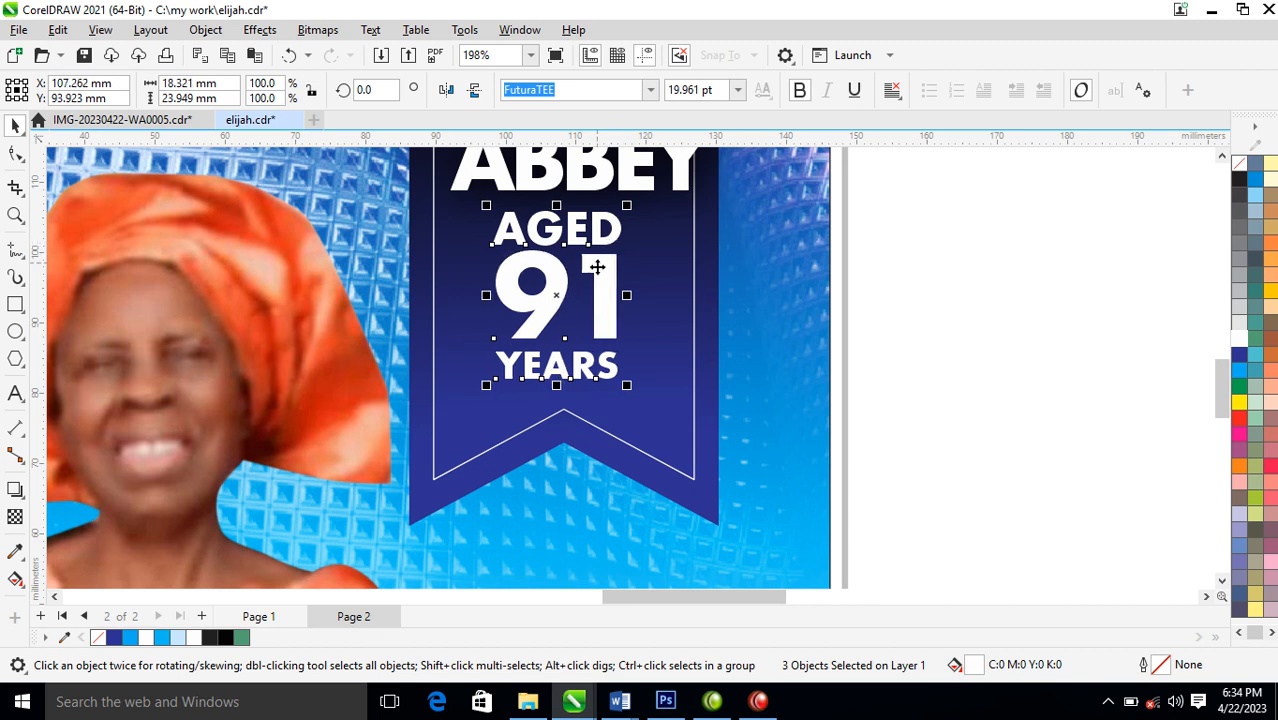
{"action": "left_click_drag", "start_coordinate": [597, 284], "coordinate": [652, 301]}
Resize the ribbon to about 29 by 41 mm so it fits around the age text below the name block
{"action": "scroll", "coordinate": [654, 365], "scroll_direction": "down", "scroll_amount": 5}
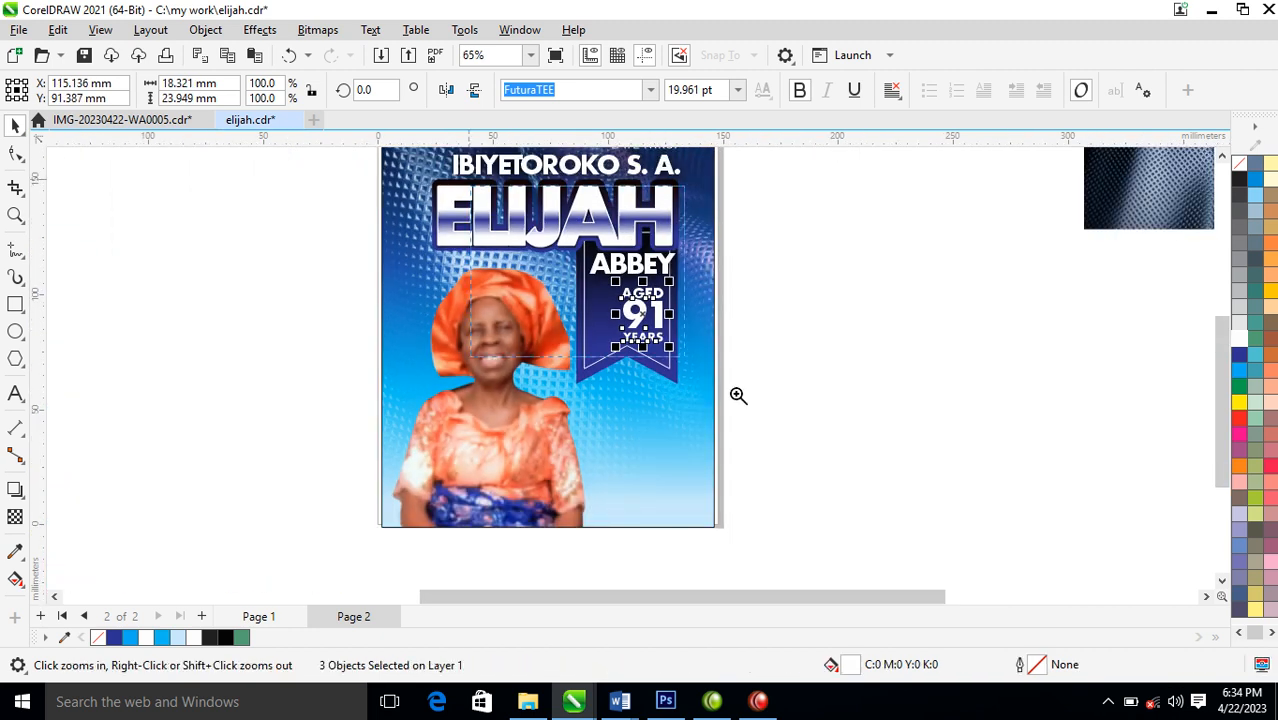
{"action": "scroll", "coordinate": [655, 385], "scroll_direction": "up", "scroll_amount": 1}
{"action": "left_click", "coordinate": [571, 462]}
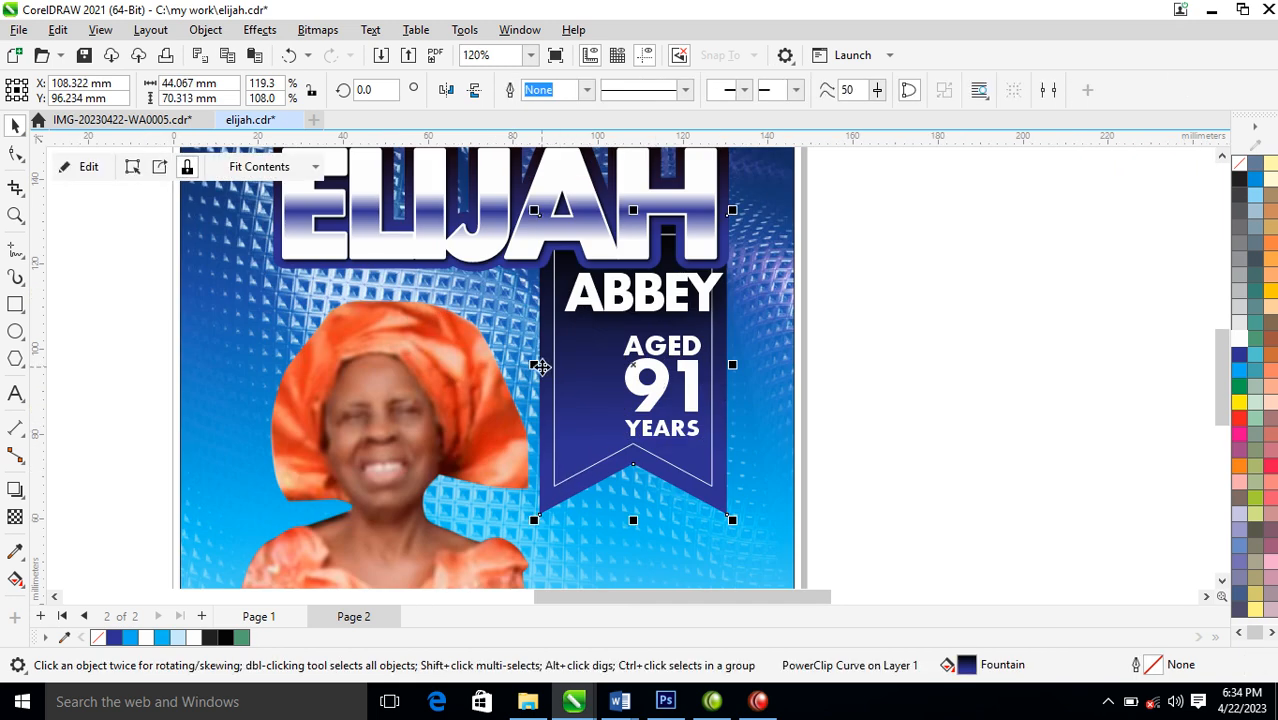
{"action": "left_click_drag", "start_coordinate": [541, 365], "coordinate": [598, 366]}
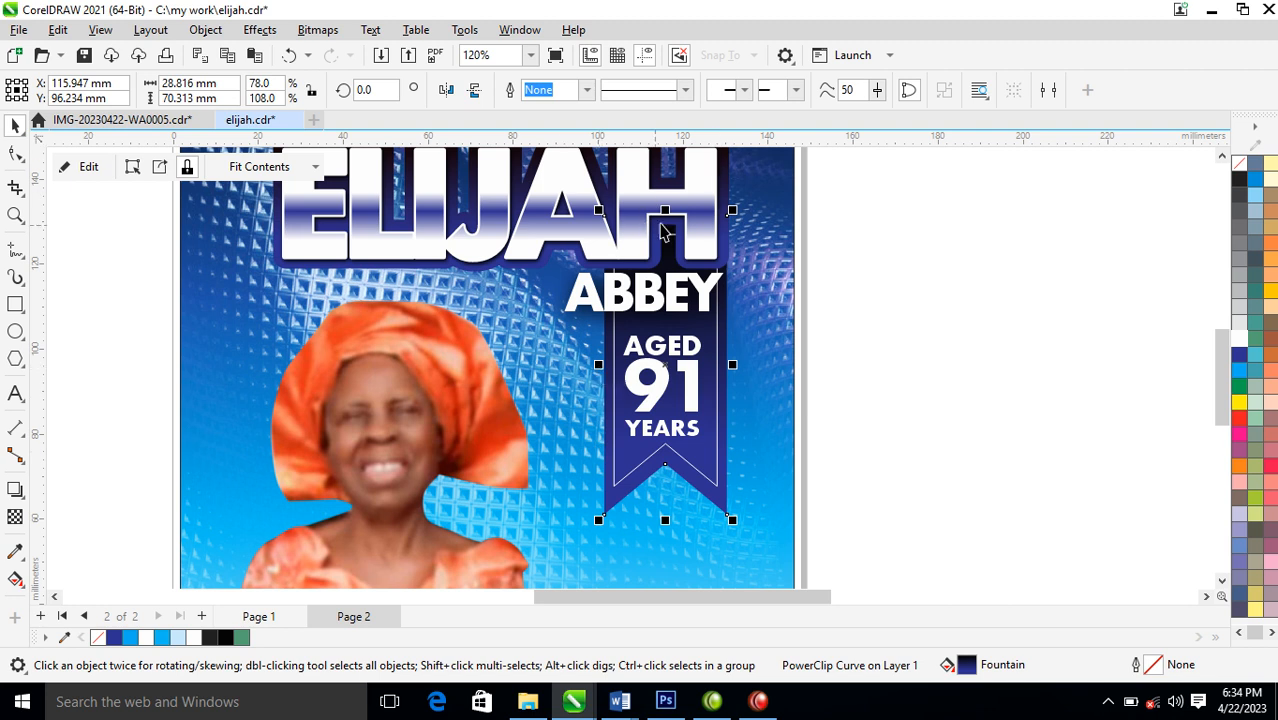
{"action": "left_click_drag", "start_coordinate": [665, 210], "coordinate": [665, 303]}
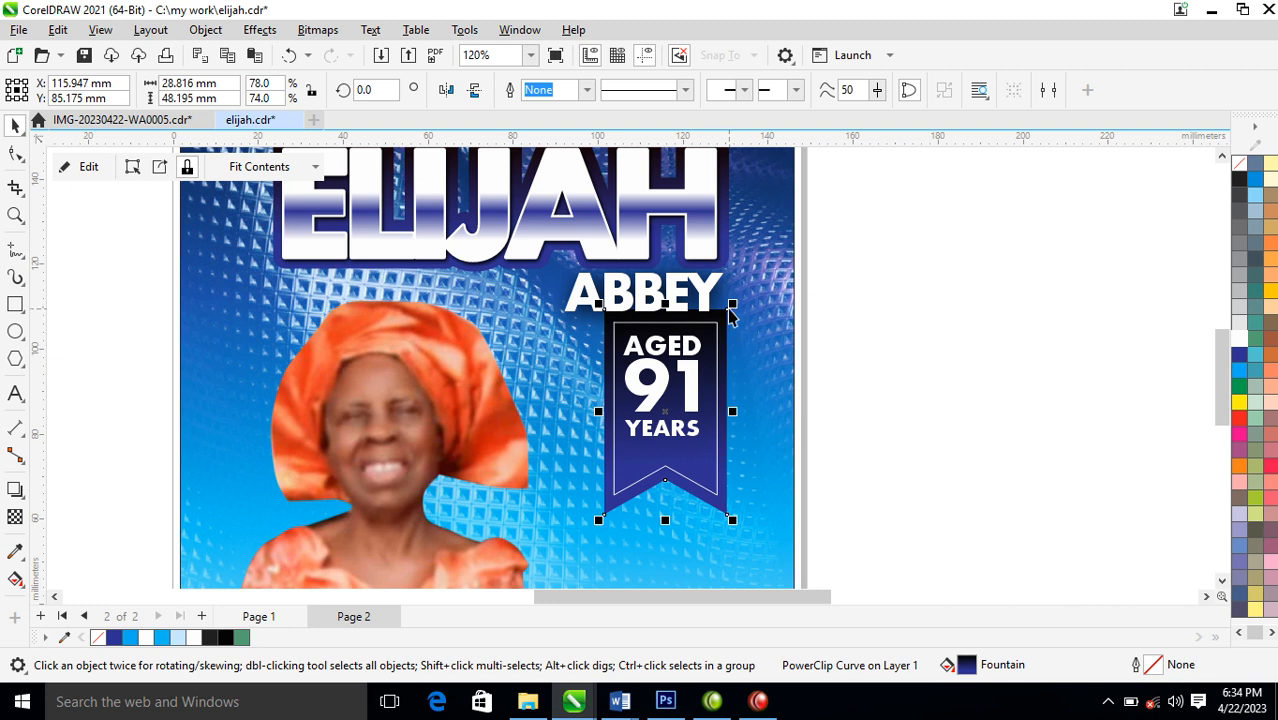
{"action": "left_click_drag", "start_coordinate": [667, 518], "coordinate": [667, 488]}
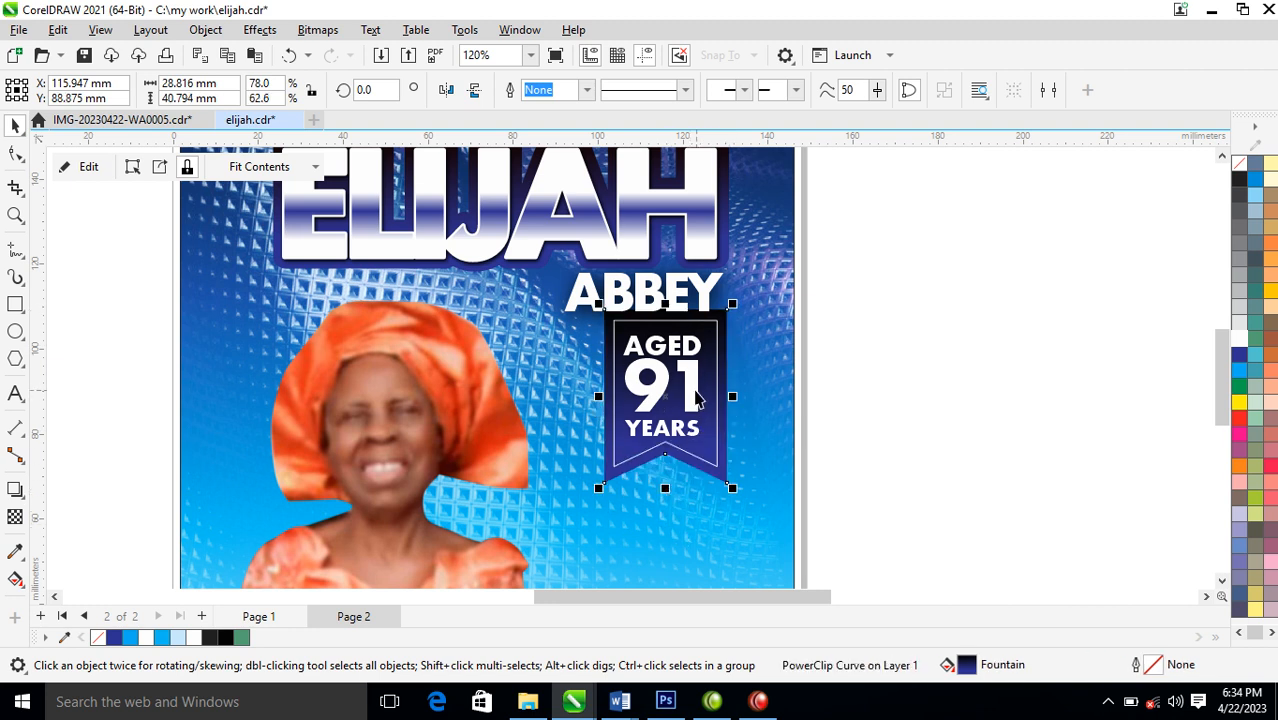
Tint the 91, AGED and YEARS texts light cyan (C53 M0 Y0 K0)
{"action": "left_click", "coordinate": [700, 406], "text": "ctrl"}
{"action": "left_click", "coordinate": [1241, 372]}
{"action": "left_click", "coordinate": [1241, 372], "text": "ctrl"}
{"action": "left_click", "coordinate": [1241, 372], "text": "ctrl"}
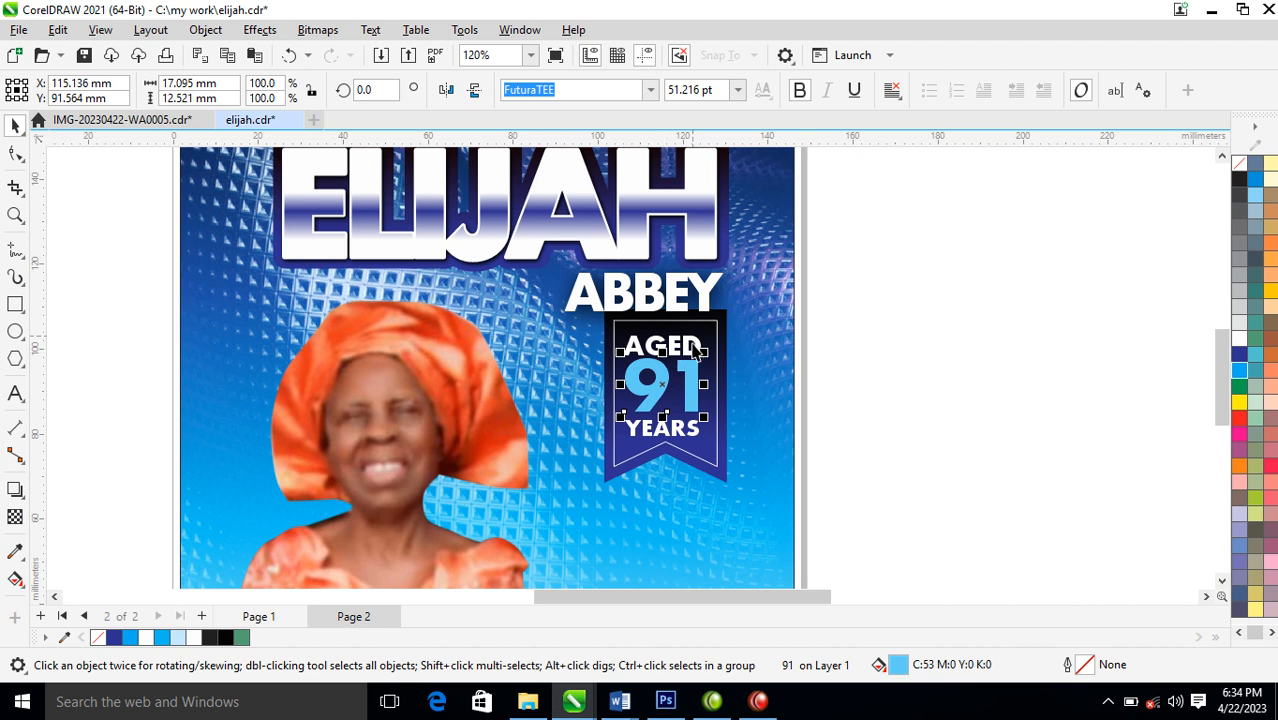
{"action": "left_click", "coordinate": [697, 352]}
{"action": "key", "text": "ctrl+r"}
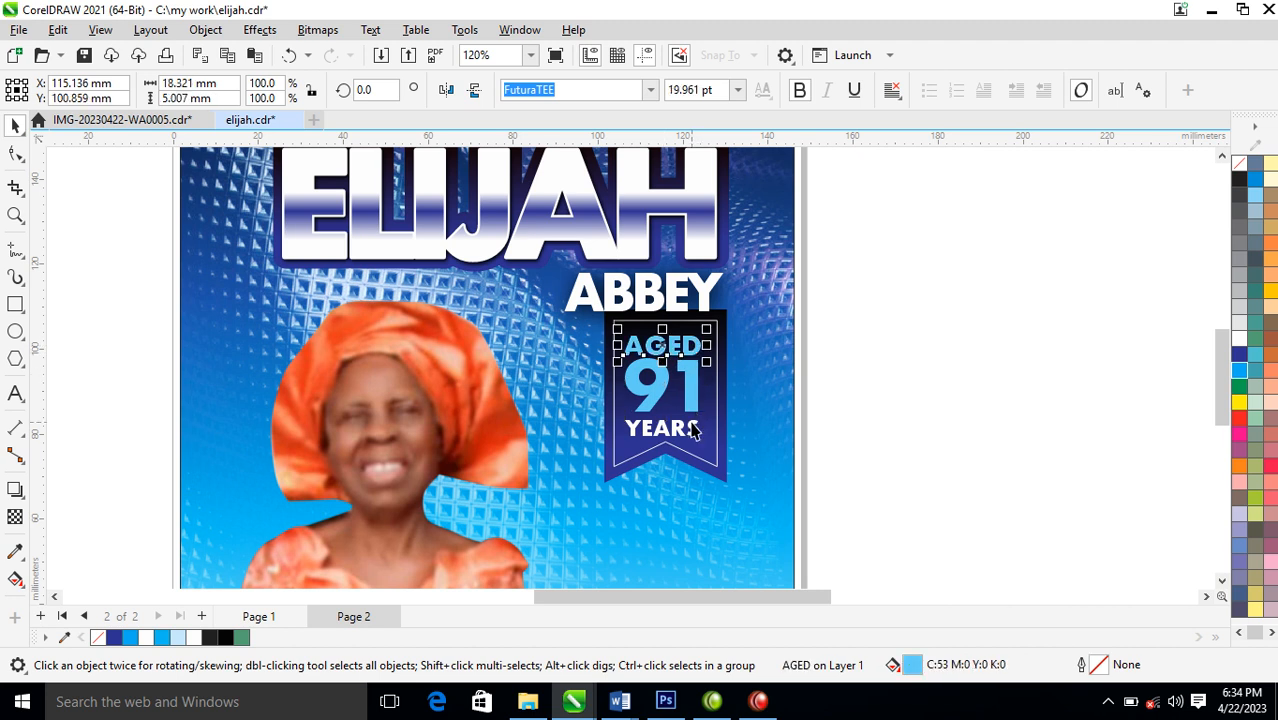
{"action": "left_click", "coordinate": [695, 429]}
{"action": "key", "text": "ctrl+r"}
Create a horizontally mirrored copy of the background panel directly to the left of the cover
{"action": "scroll", "coordinate": [704, 427], "scroll_direction": "down", "scroll_amount": 2}
{"action": "scroll", "coordinate": [704, 427], "scroll_direction": "down", "scroll_amount": 3}
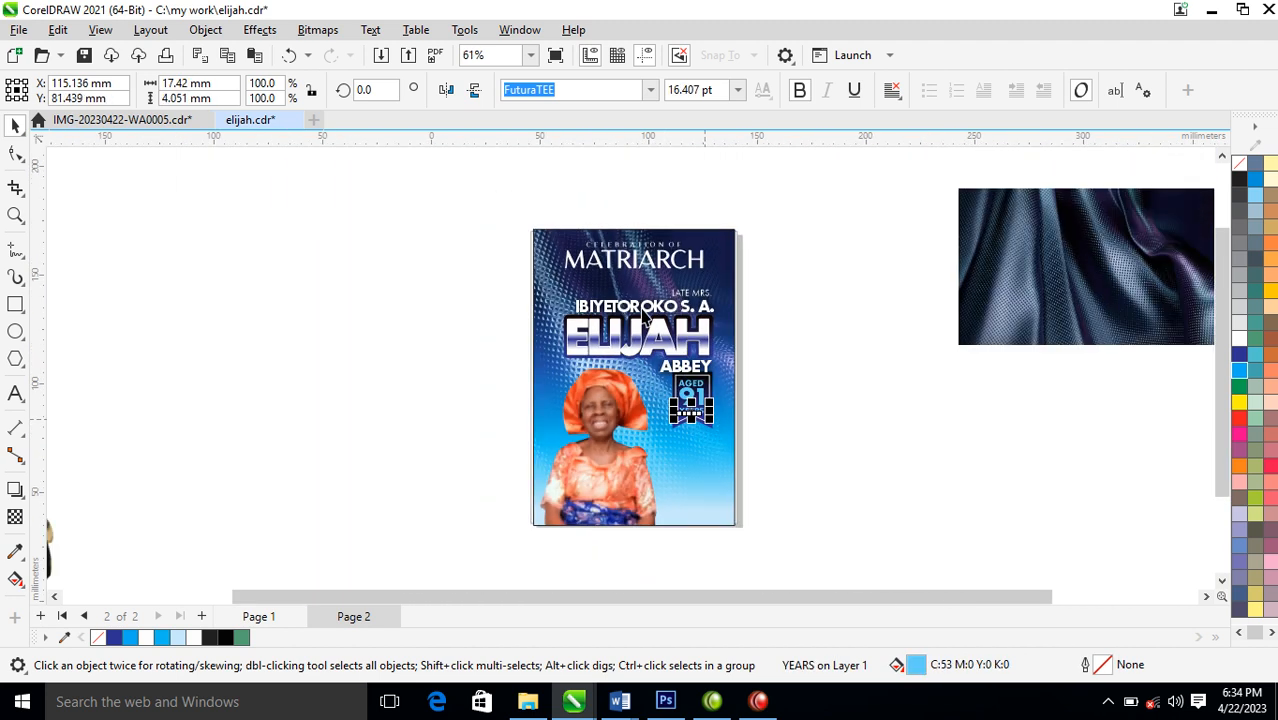
{"action": "key", "text": "F2"}
{"action": "left_click_drag", "start_coordinate": [443, 206], "coordinate": [783, 550]}
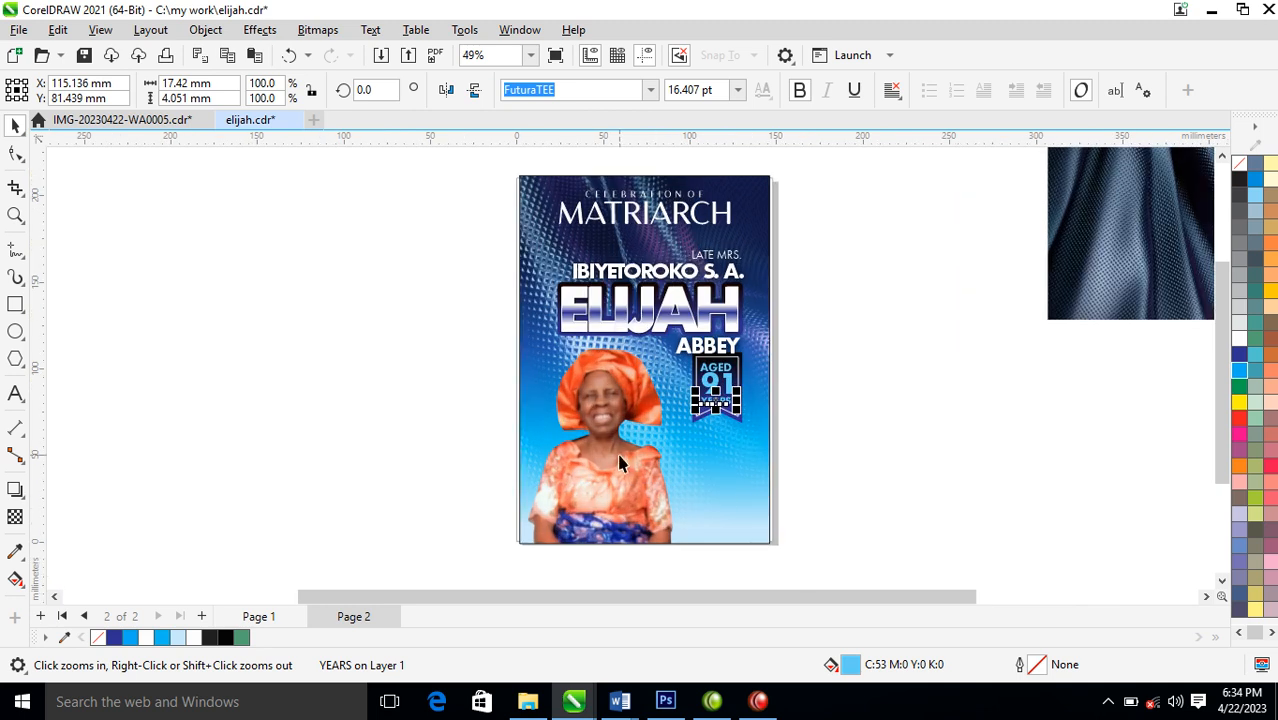
{"action": "left_click", "coordinate": [766, 300]}
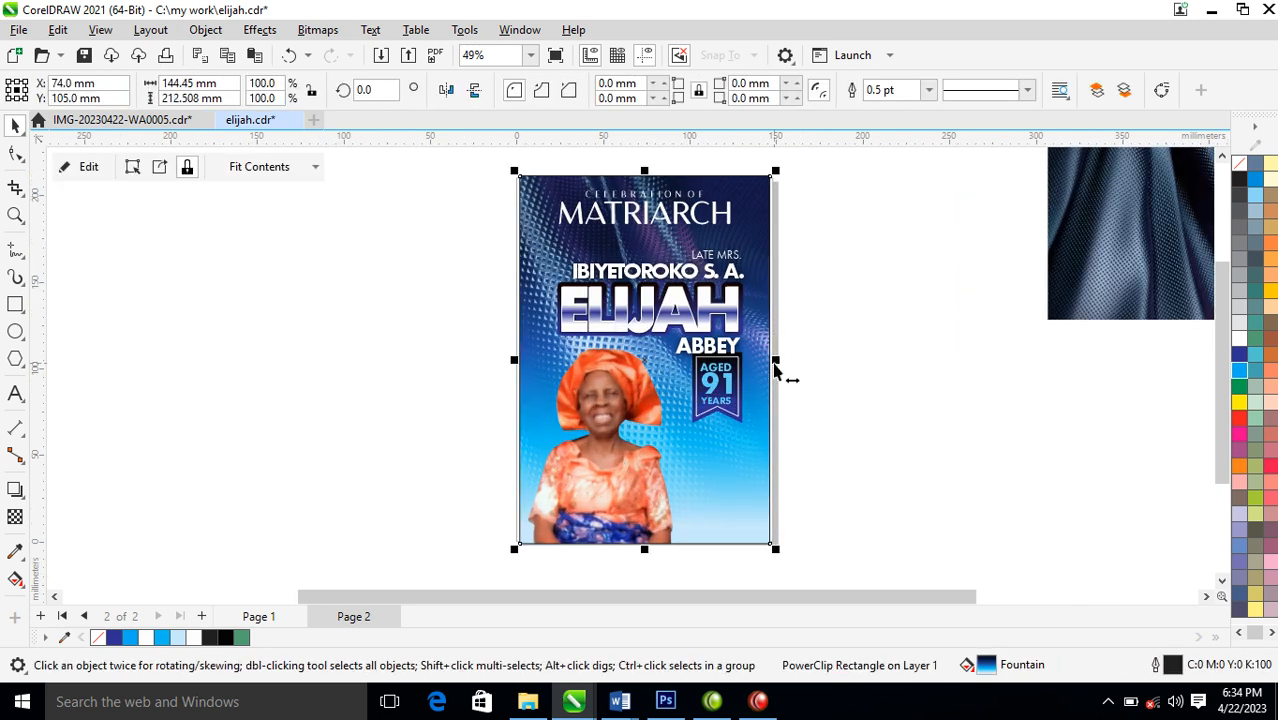
{"action": "left_click_drag", "start_coordinate": [776, 370], "coordinate": [372, 372]}
Delete the mirrored portrait from the copied background panel
{"action": "right_click", "coordinate": [372, 372]}
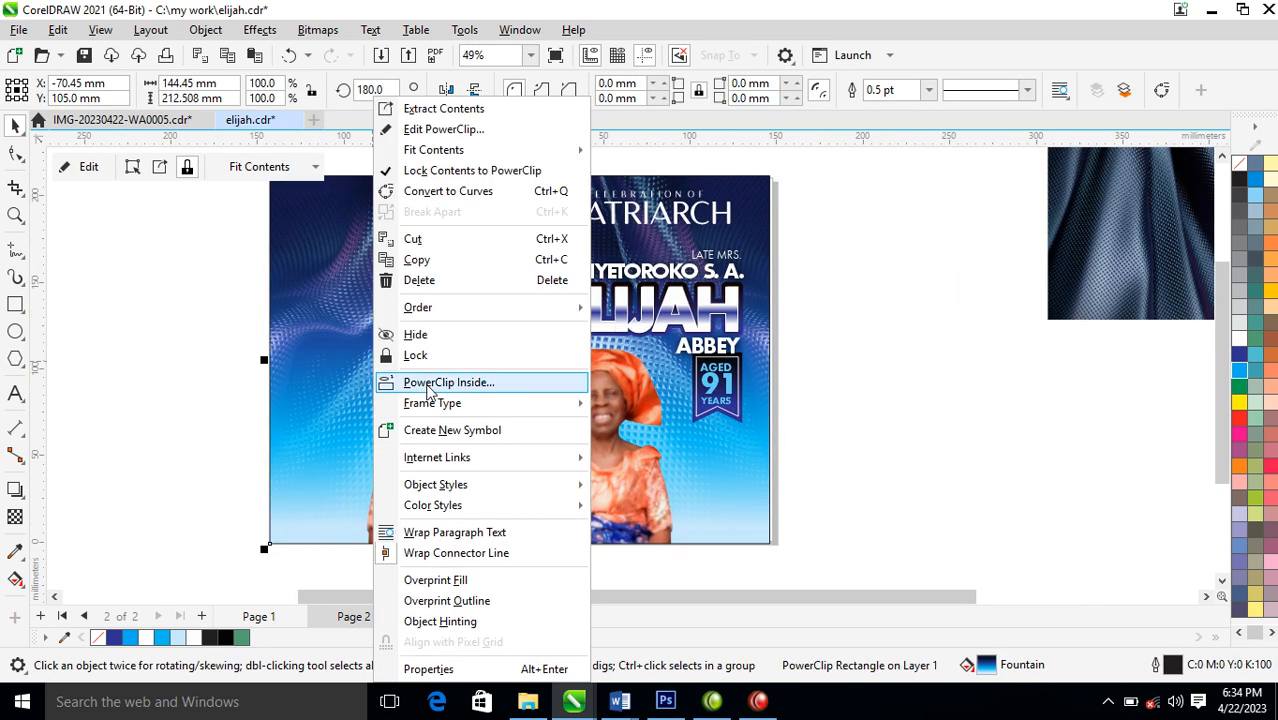
{"action": "left_click", "coordinate": [908, 237]}
{"action": "left_click", "coordinate": [445, 393]}
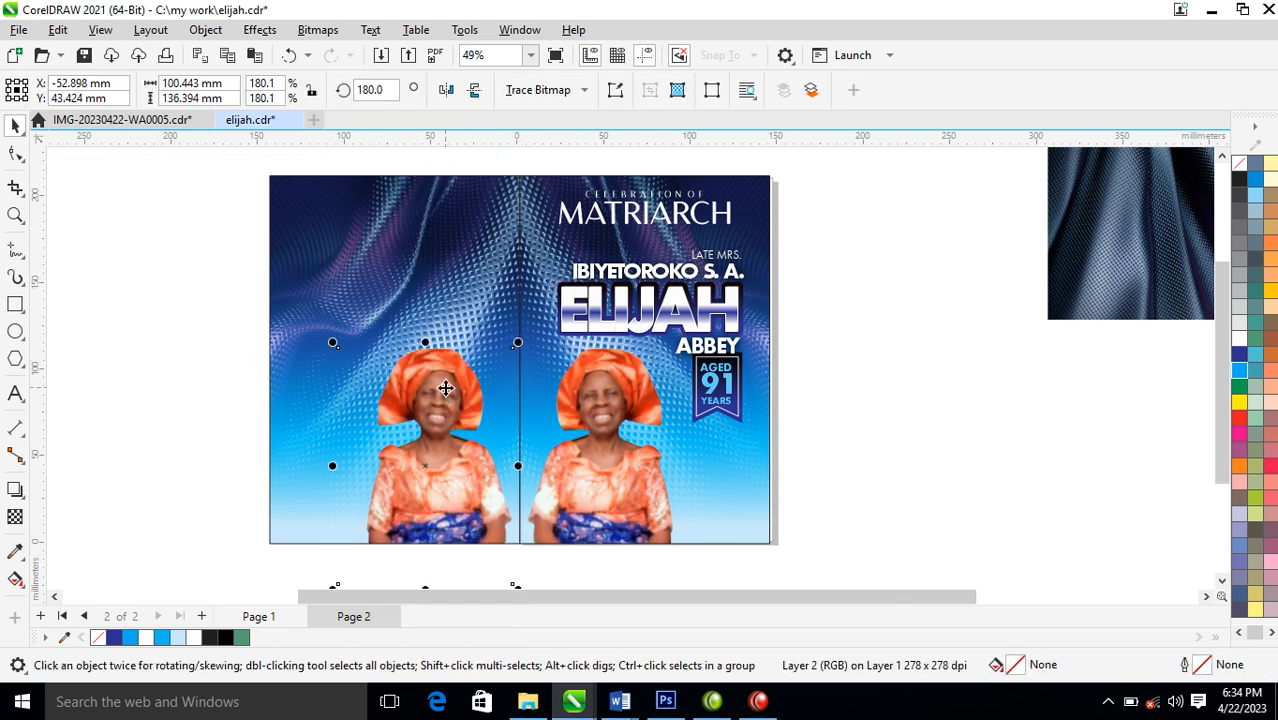
{"action": "key", "text": "Delete"}
{"action": "left_click", "coordinate": [464, 339]}
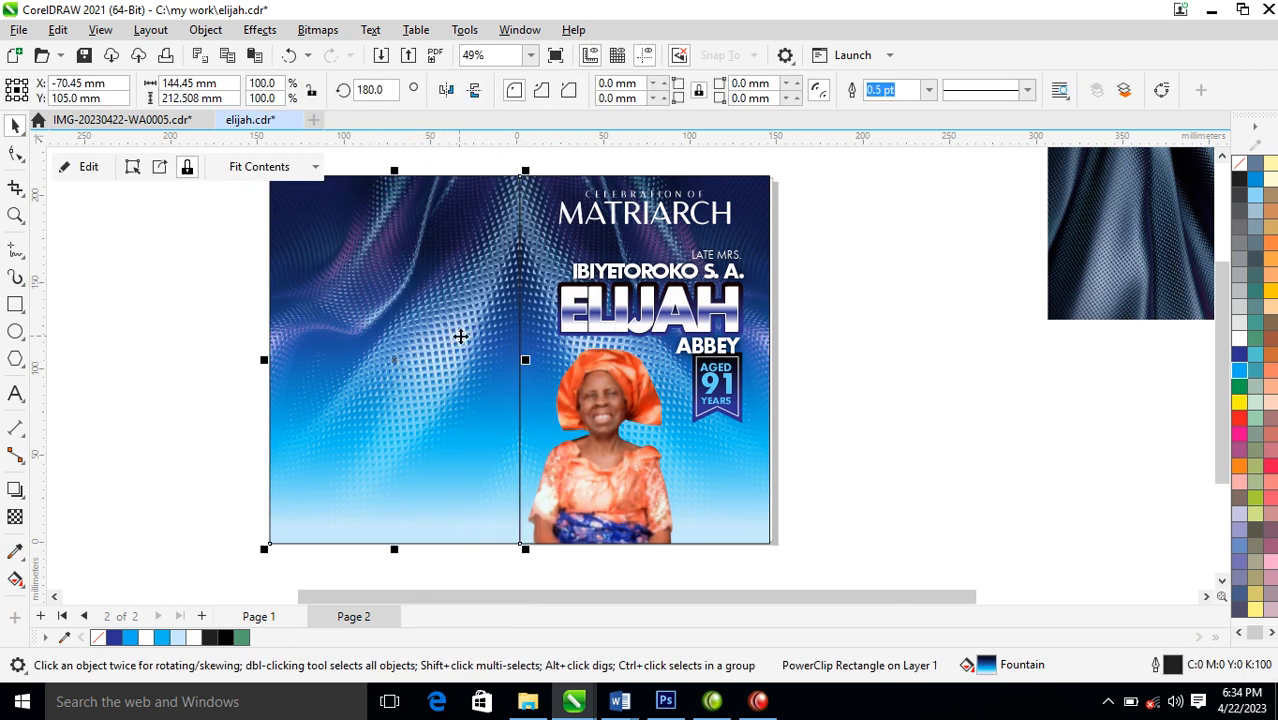
Scale the CELEBRATION OF MATRIARCH heading about its centre to about 67 mm wide
{"action": "scroll", "coordinate": [455, 360], "scroll_direction": "down", "scroll_amount": 2}
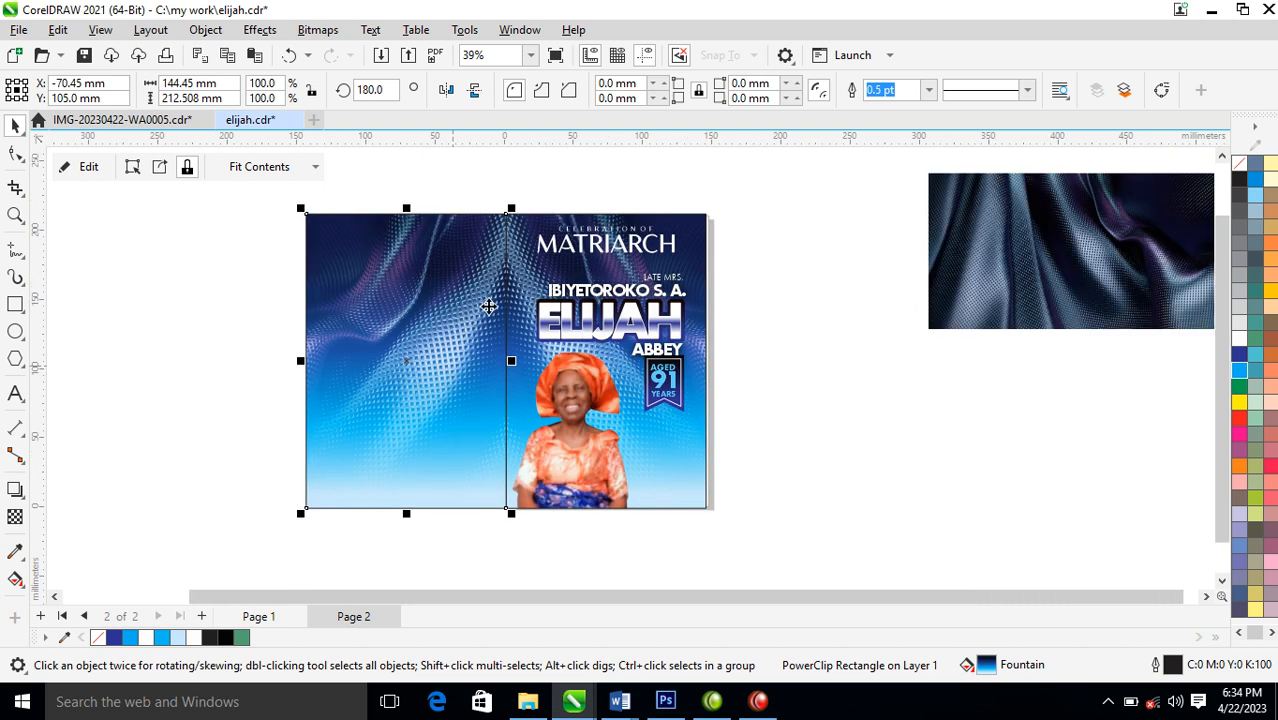
{"action": "left_click_drag", "start_coordinate": [309, 214], "coordinate": [800, 490]}
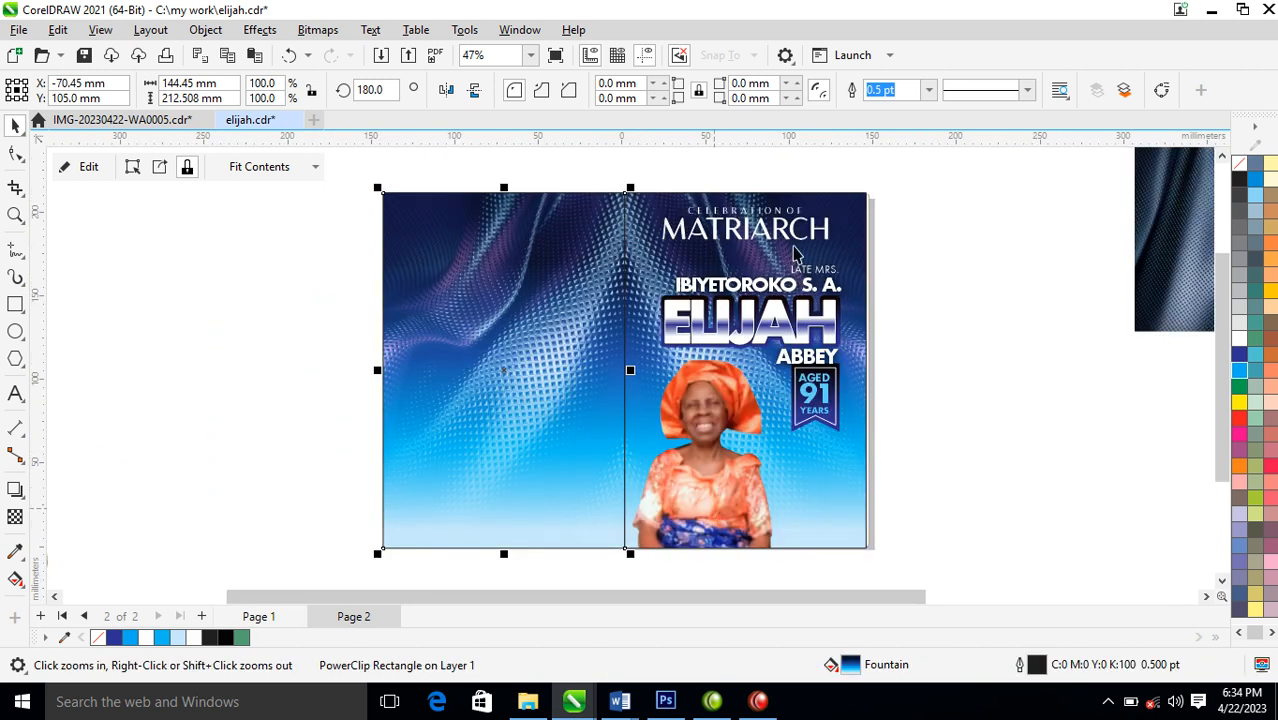
{"action": "left_click", "coordinate": [827, 232]}
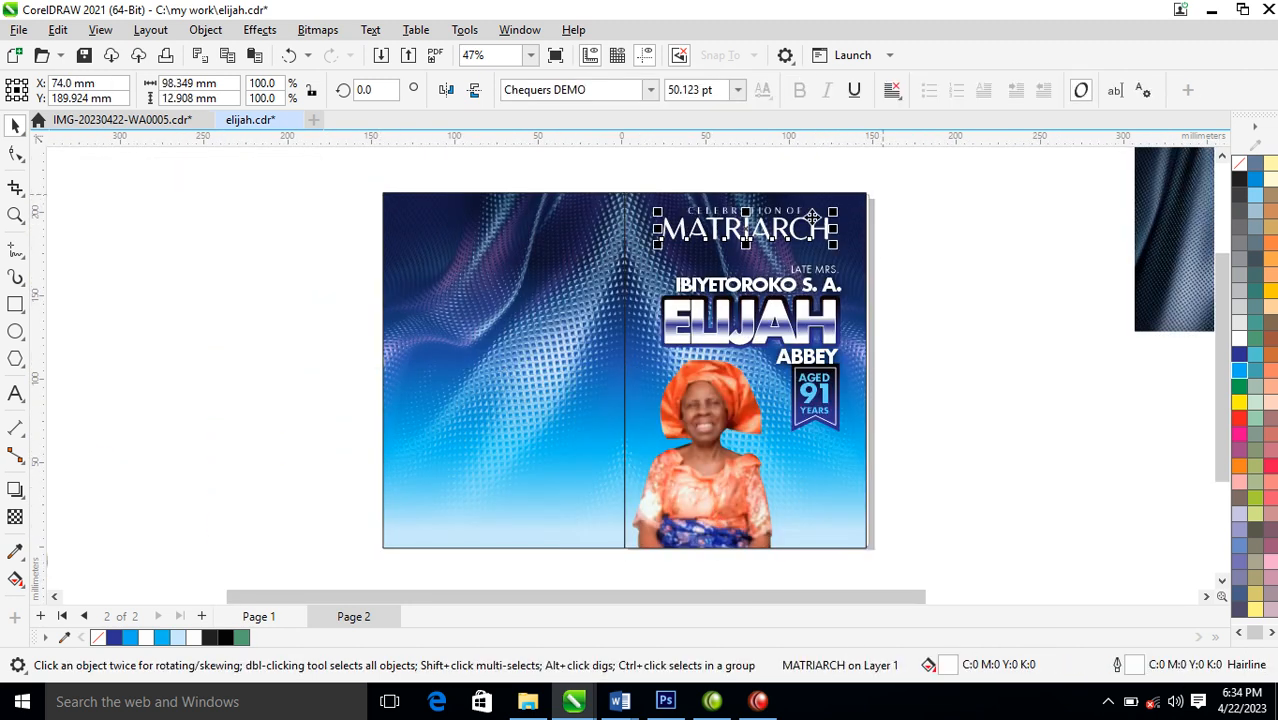
{"action": "left_click", "coordinate": [802, 211], "text": "shift"}
{"action": "left_click_drag", "start_coordinate": [834, 203], "coordinate": [806, 207]}
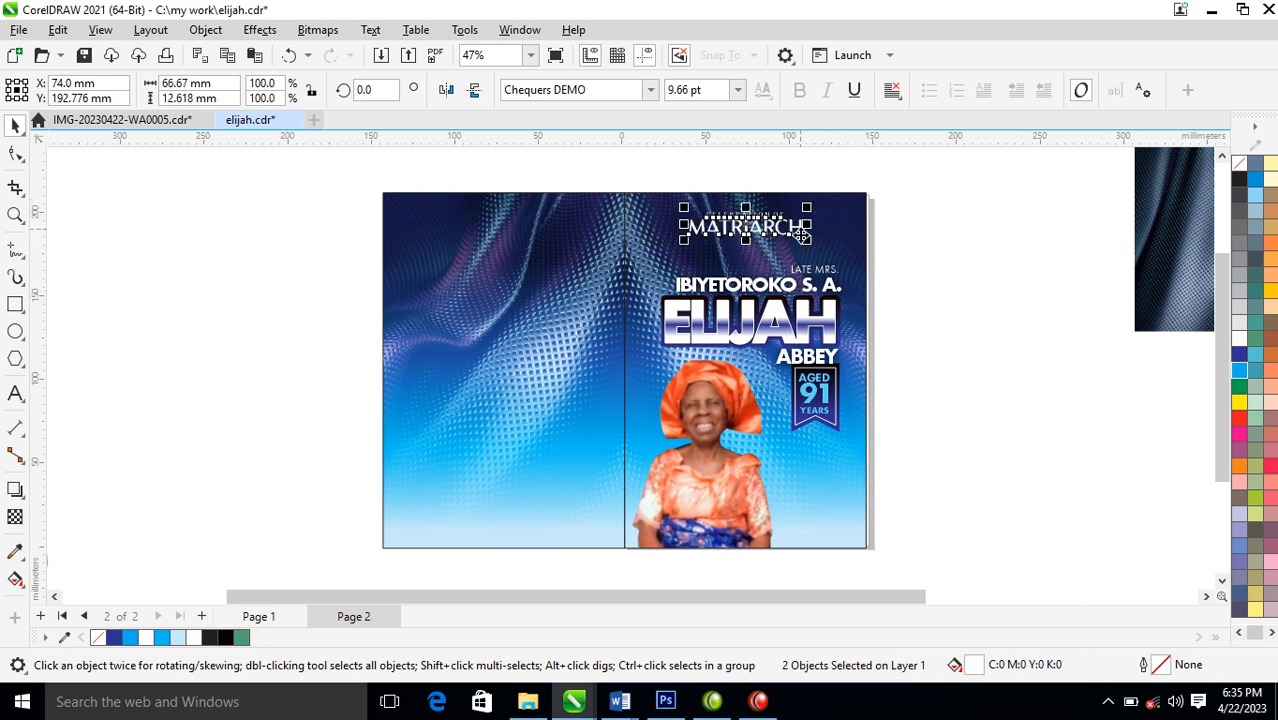
Draw a horizontal line about 32 mm long beneath the MATRIARCH heading, starting at its left edge
{"action": "key", "text": "z"}
{"action": "left_click_drag", "start_coordinate": [584, 171], "coordinate": [942, 412]}
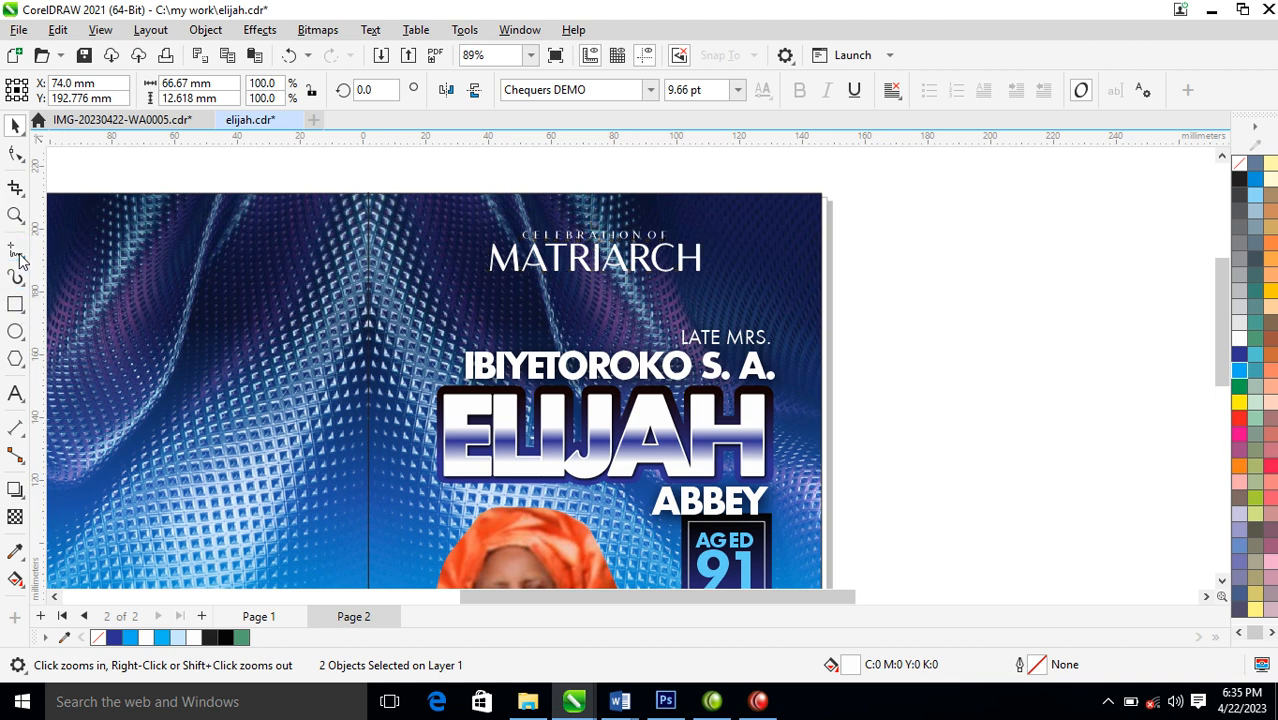
{"action": "left_click", "coordinate": [15, 250]}
{"action": "left_click", "coordinate": [488, 282]}
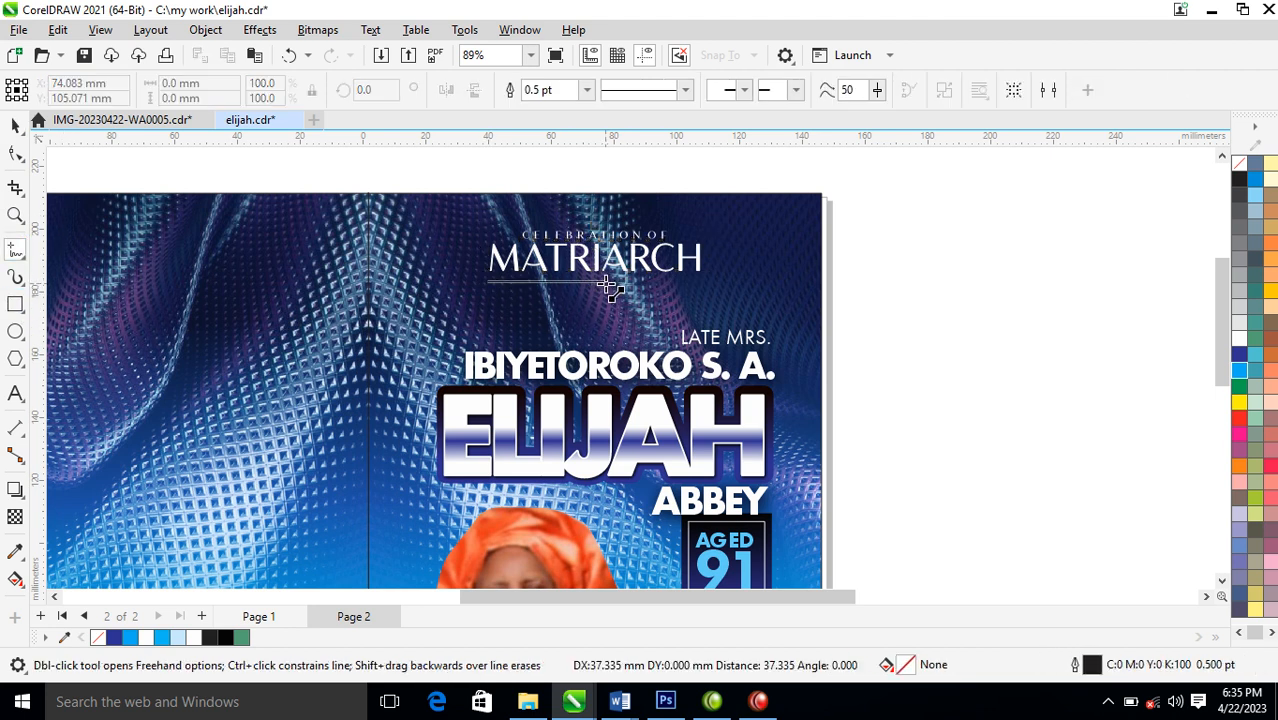
{"action": "left_click", "coordinate": [589, 282]}
{"action": "key", "text": "space"}
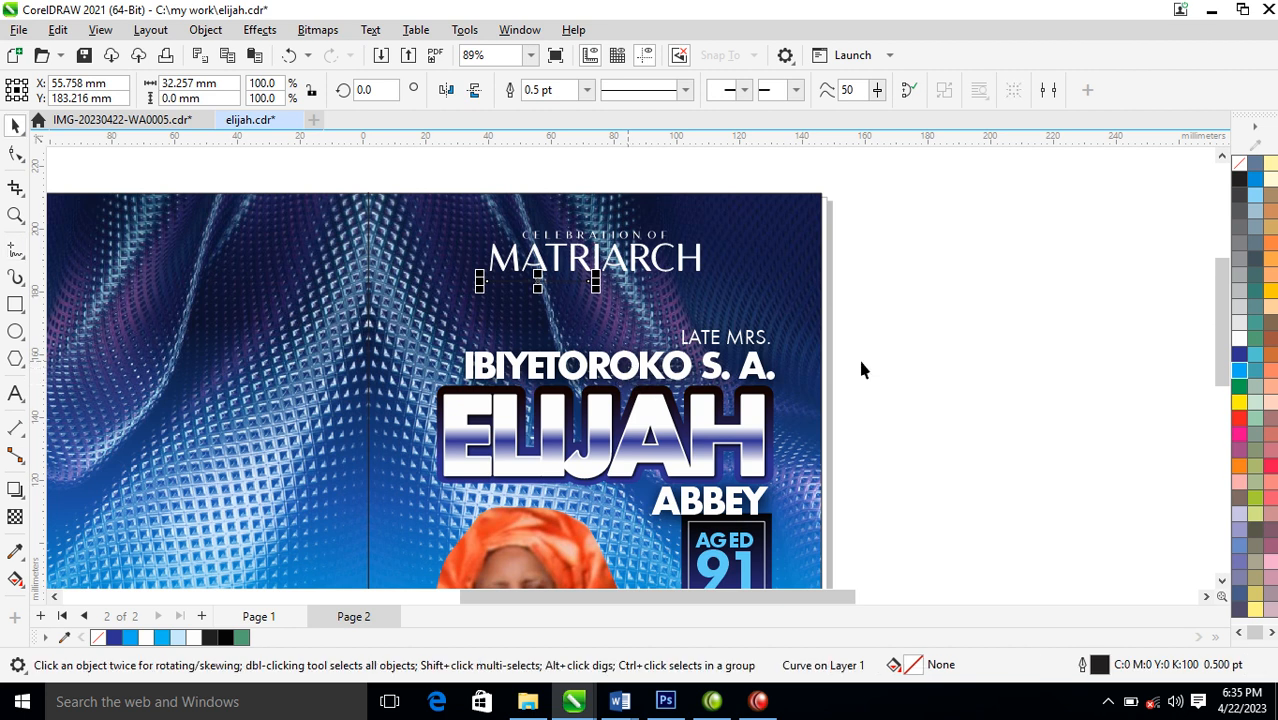
Give the line beneath the MATRIARCH heading a white 1 pt outline and add a shorter copy about 25 mm long to its right
{"action": "right_click", "coordinate": [1239, 338]}
{"action": "left_click", "coordinate": [1192, 360]}
{"action": "key", "text": "F12"}
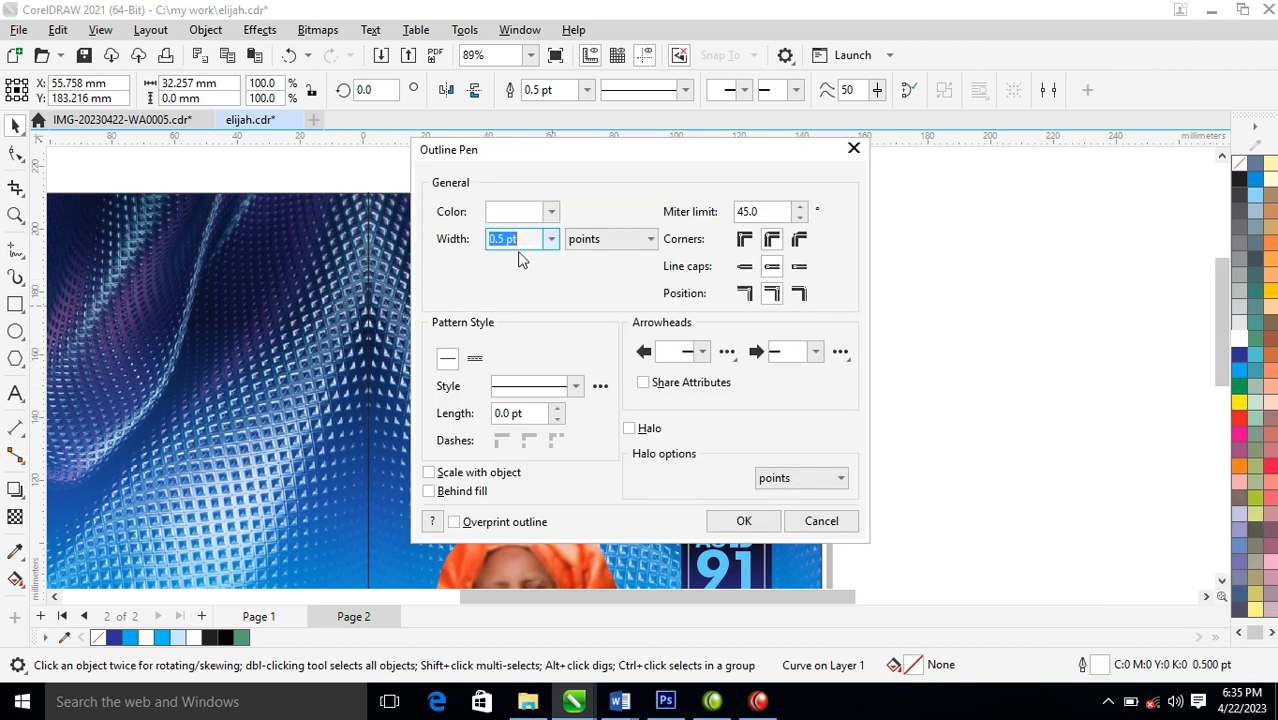
{"action": "type", "text": "1"}
{"action": "key", "text": "Return"}
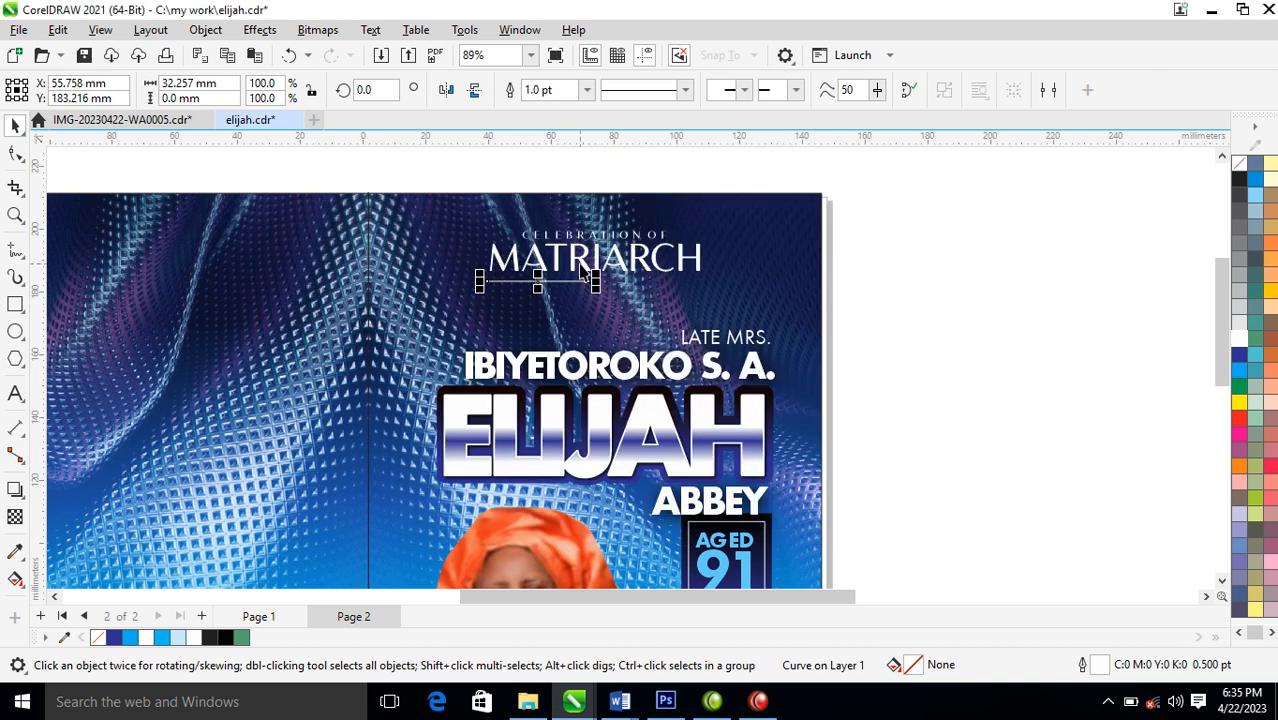
{"action": "left_click_drag", "start_coordinate": [540, 284], "coordinate": [699, 281]}
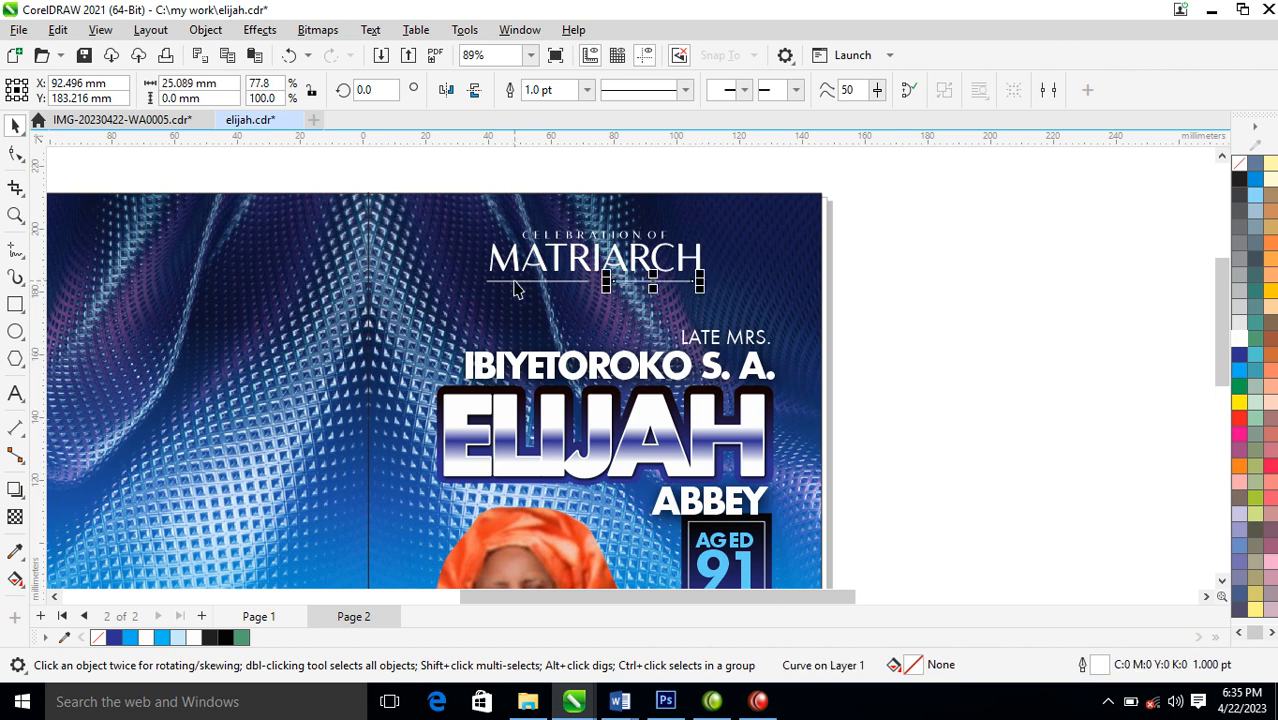
Draw a circle about 1.7 mm in diameter between the two divider lines, with white fill and white outline
{"action": "key", "text": "F2"}
{"action": "left_click_drag", "start_coordinate": [435, 236], "coordinate": [757, 373]}
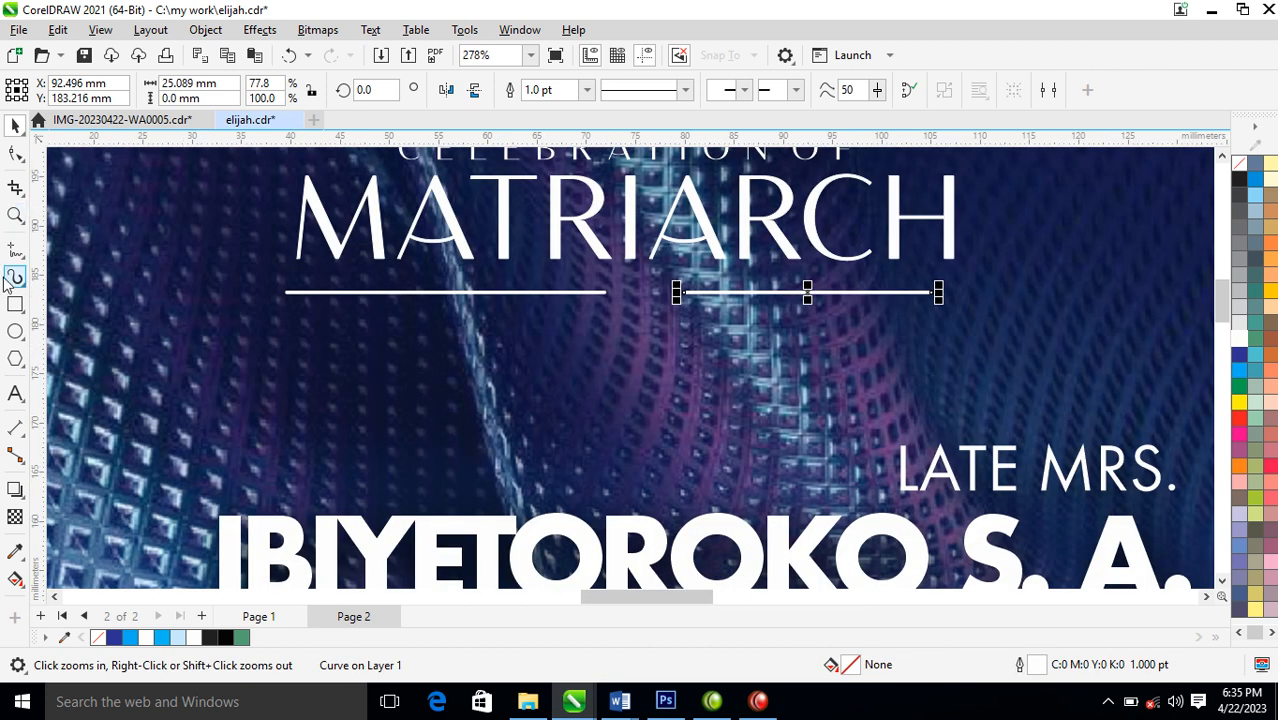
{"action": "left_click", "coordinate": [15, 331]}
{"action": "left_click_drag", "start_coordinate": [642, 285], "coordinate": [658, 301]}
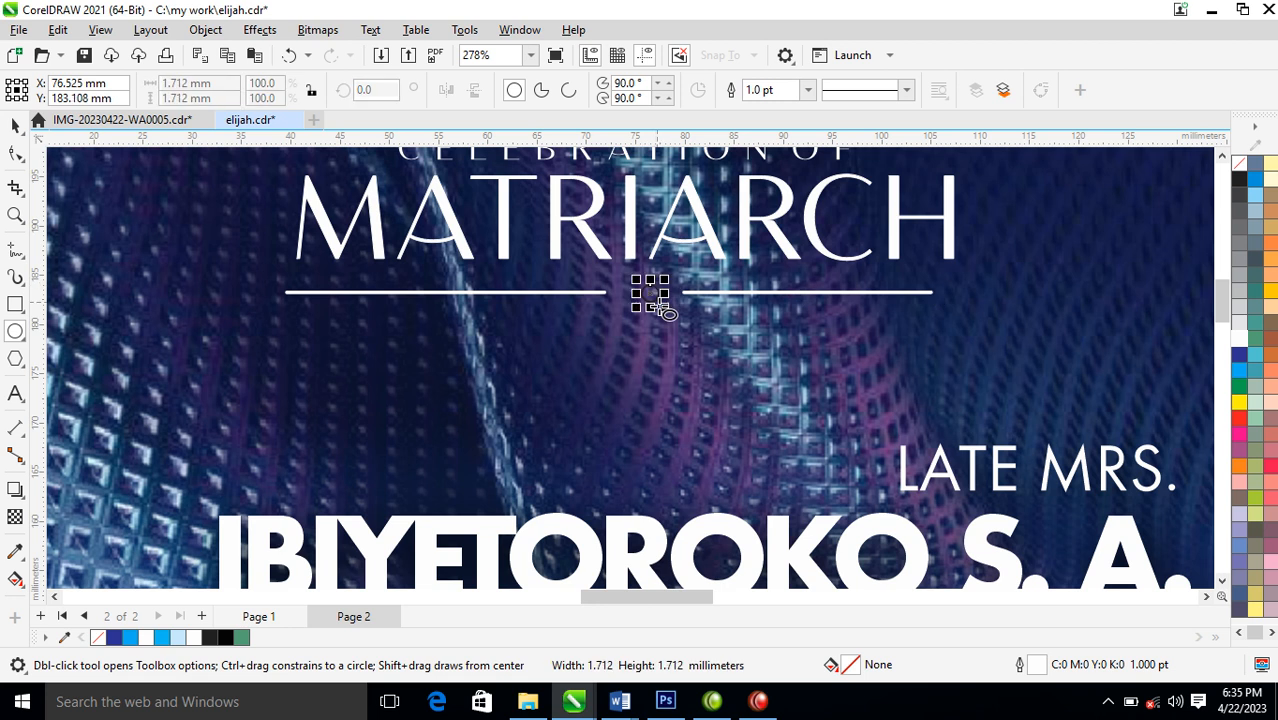
{"action": "left_click", "coordinate": [1243, 343]}
{"action": "right_click", "coordinate": [1243, 343]}
{"action": "left_click", "coordinate": [1172, 349]}
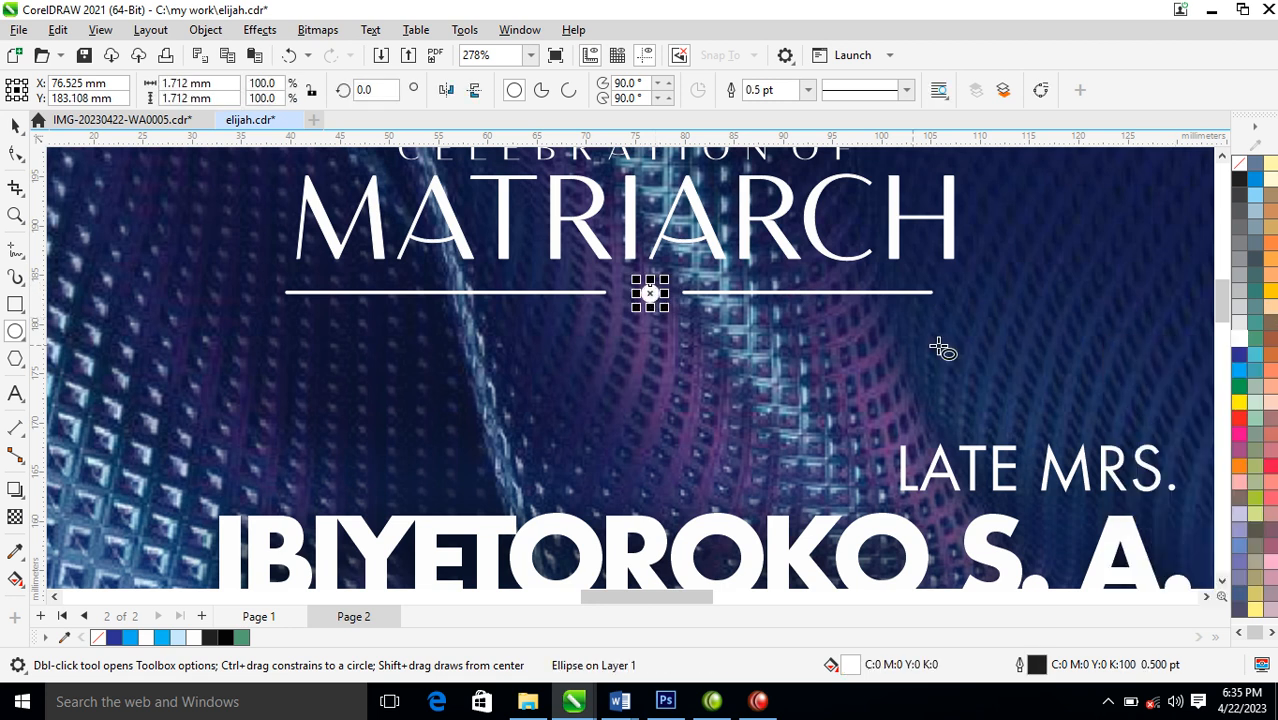
Replace the longer left divider line with a copy of the right one, then group the two lines
{"action": "key", "text": "space"}
{"action": "left_click", "coordinate": [592, 292]}
{"action": "key", "text": "Delete"}
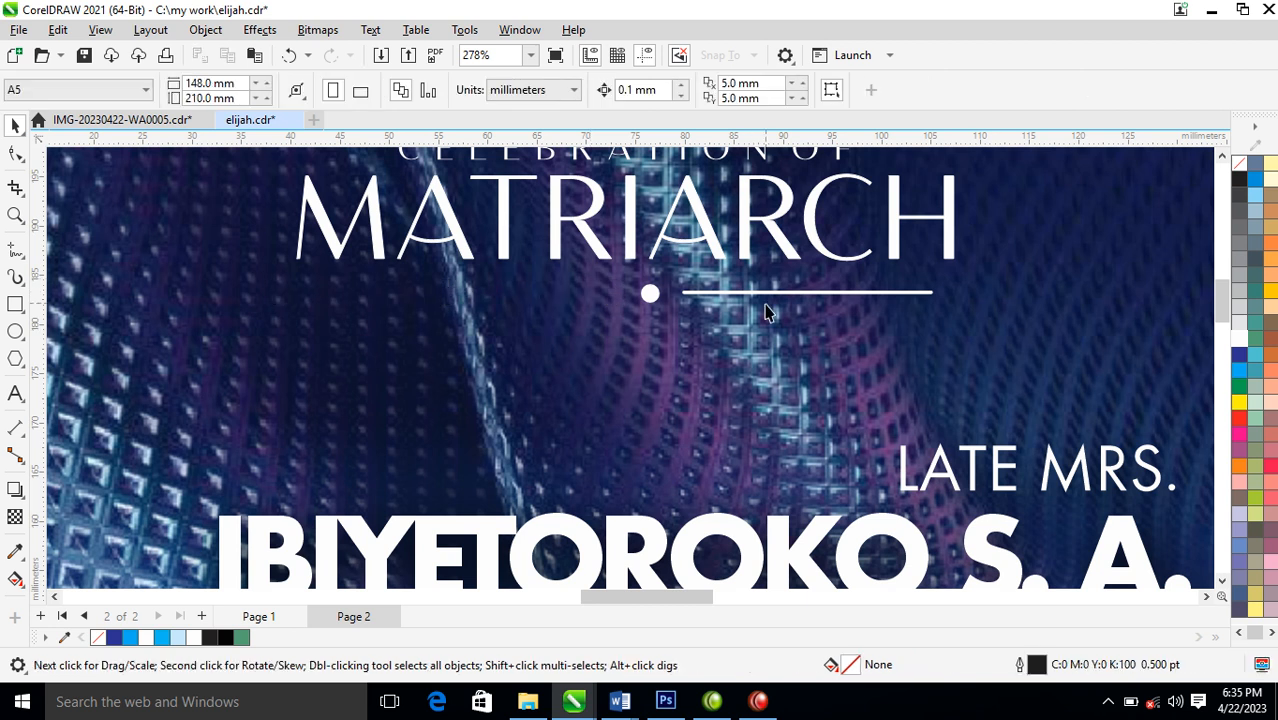
{"action": "left_click_drag", "start_coordinate": [777, 293], "coordinate": [466, 307]}
{"action": "right_click", "coordinate": [466, 307]}
{"action": "left_click", "coordinate": [747, 293], "text": "shift"}
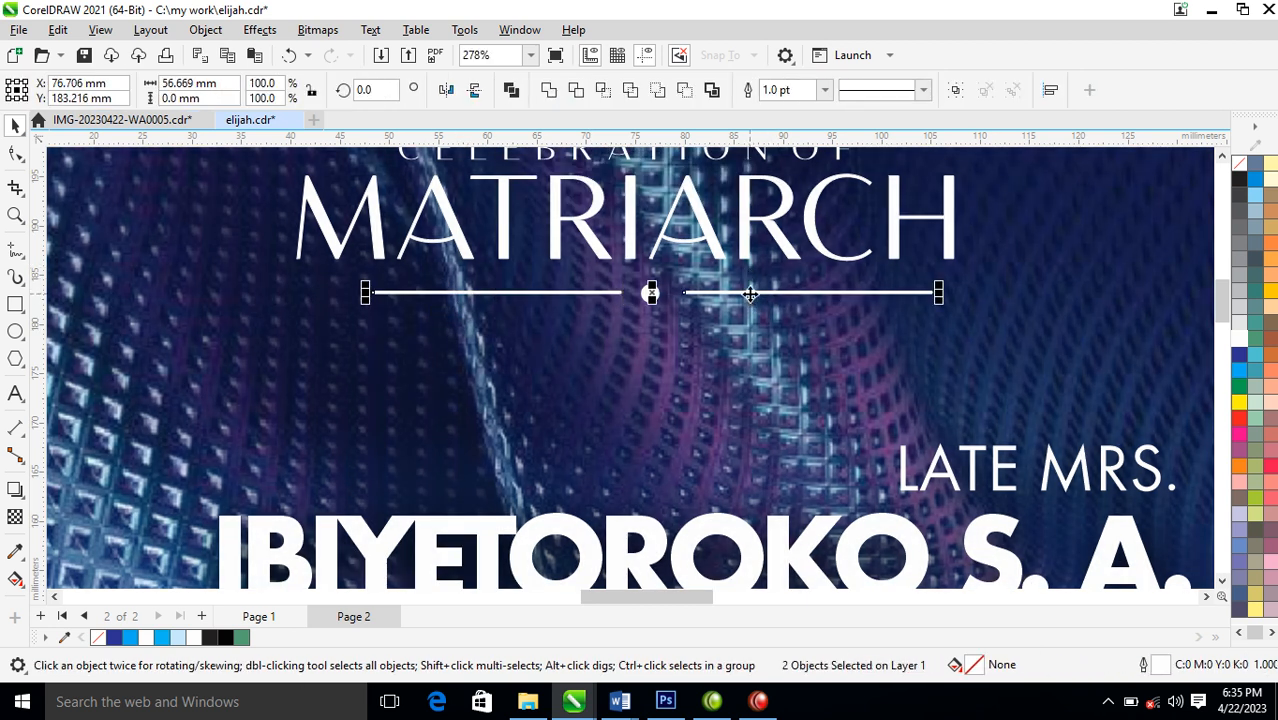
{"action": "key", "text": "ctrl+g"}
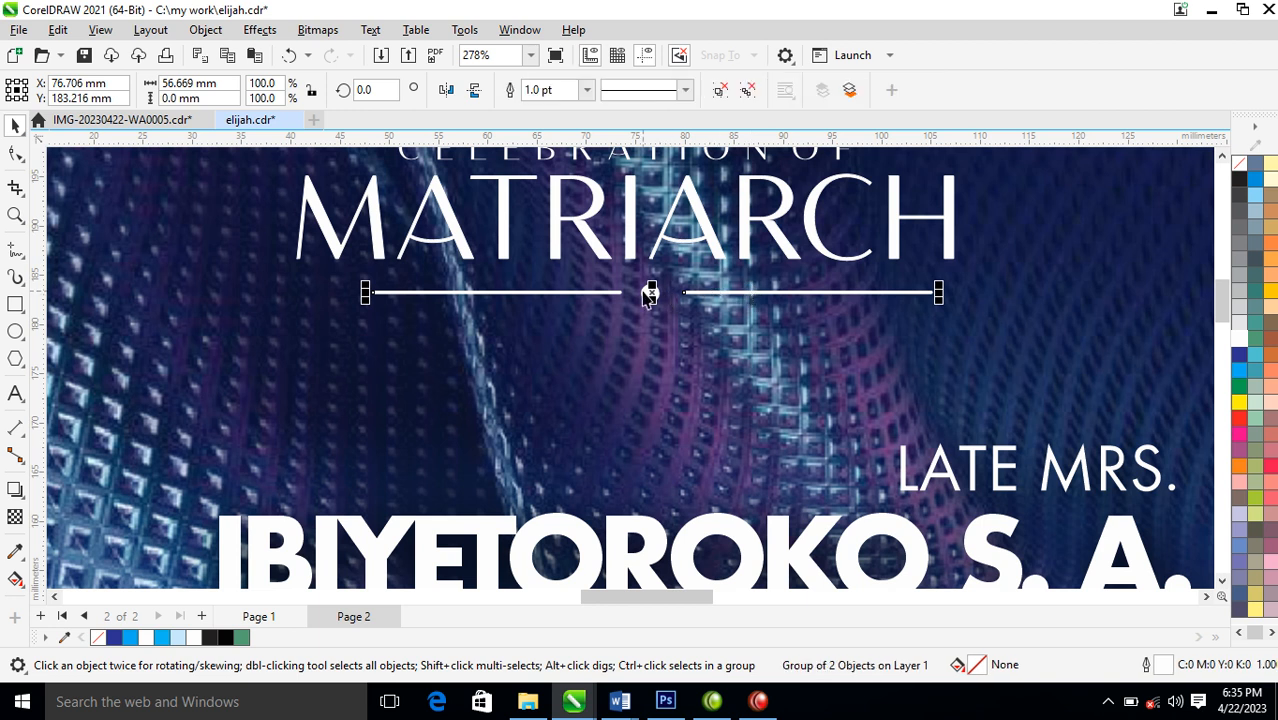
Align the grouped divider lines to the centre of the small circle and group them all together
{"action": "left_click", "coordinate": [650, 292], "text": "shift"}
{"action": "left_click_drag", "start_coordinate": [648, 291], "coordinate": [646, 291]}
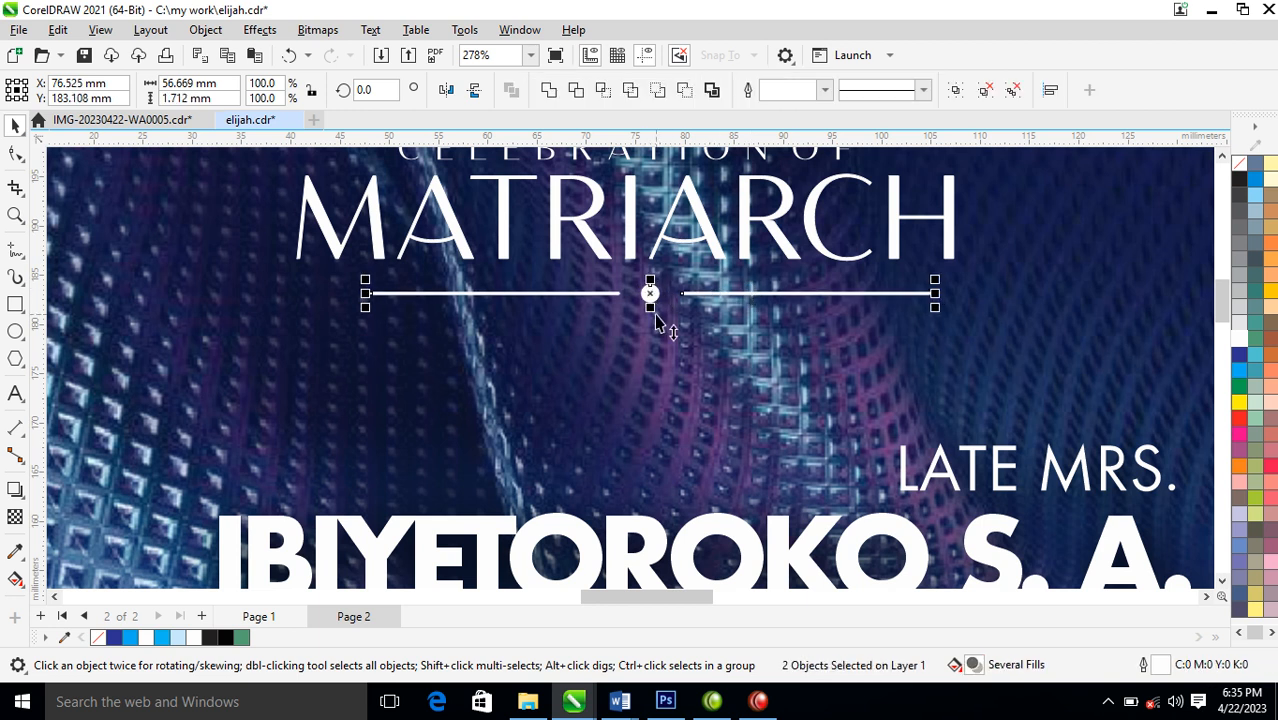
{"action": "key", "text": "ctrl+g"}
Centre the divider and the CELEBRATION OF MATRIARCH heading horizontally on the front cover's background panel
{"action": "left_click", "coordinate": [757, 240], "text": "shift"}
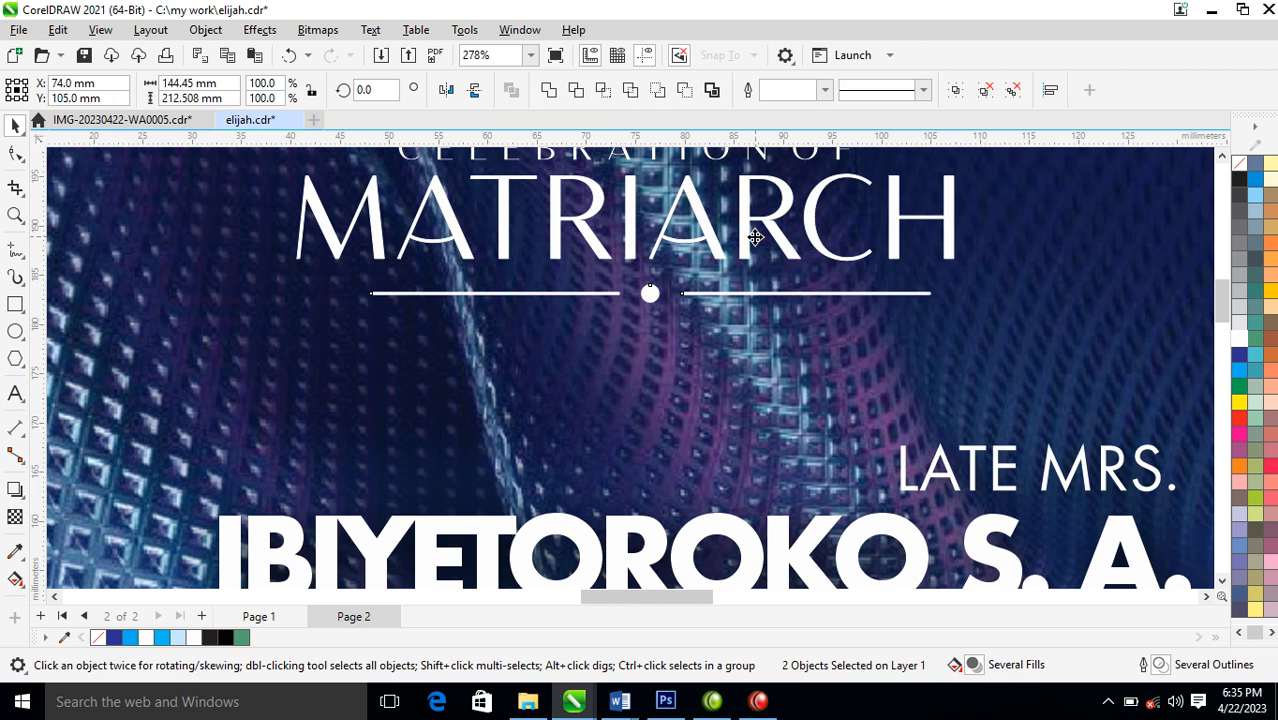
{"action": "key", "text": "x"}
{"action": "key", "text": "c"}
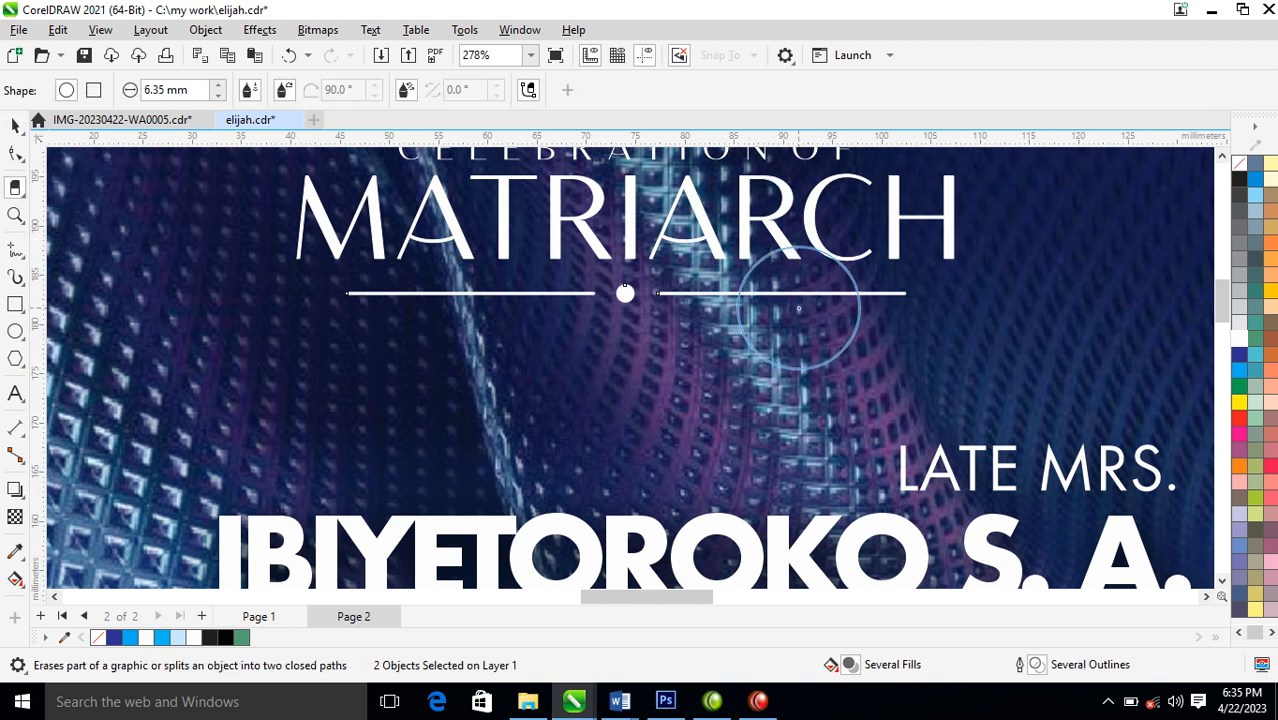
{"action": "key", "text": "space"}
{"action": "scroll", "coordinate": [791, 302], "scroll_direction": "down", "scroll_amount": 5}
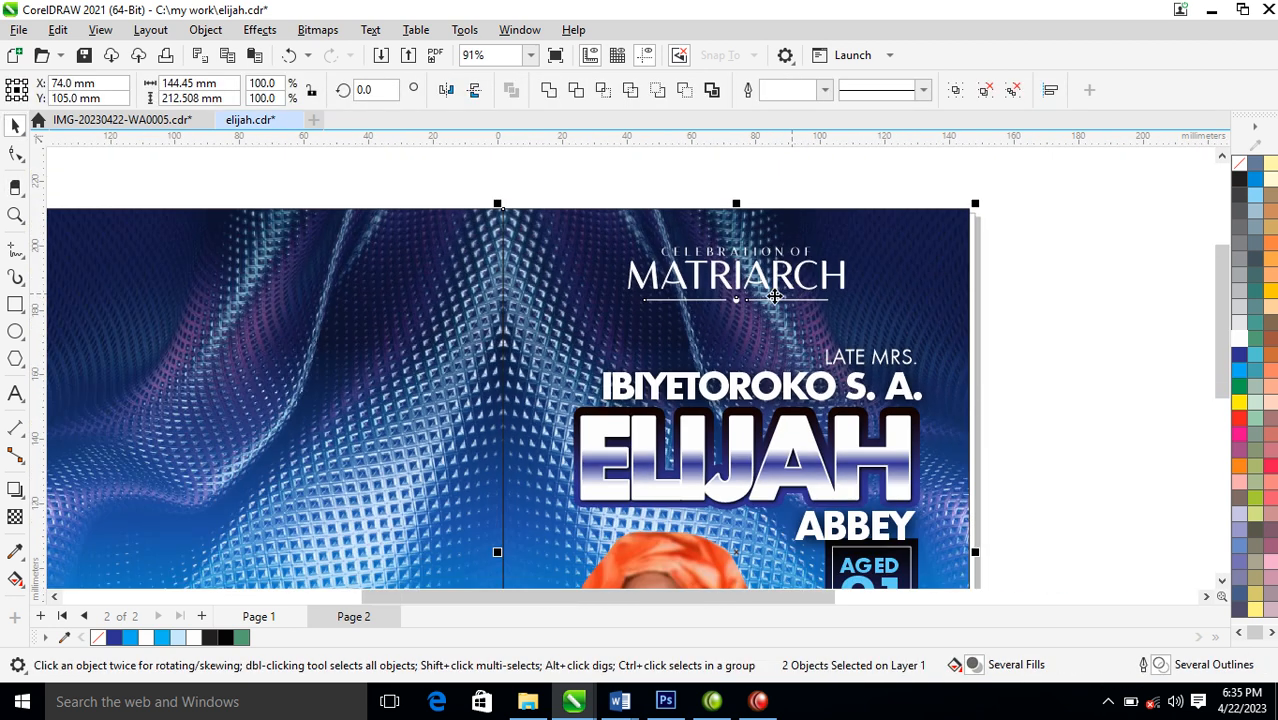
{"action": "left_click_drag", "start_coordinate": [613, 208], "coordinate": [918, 325]}
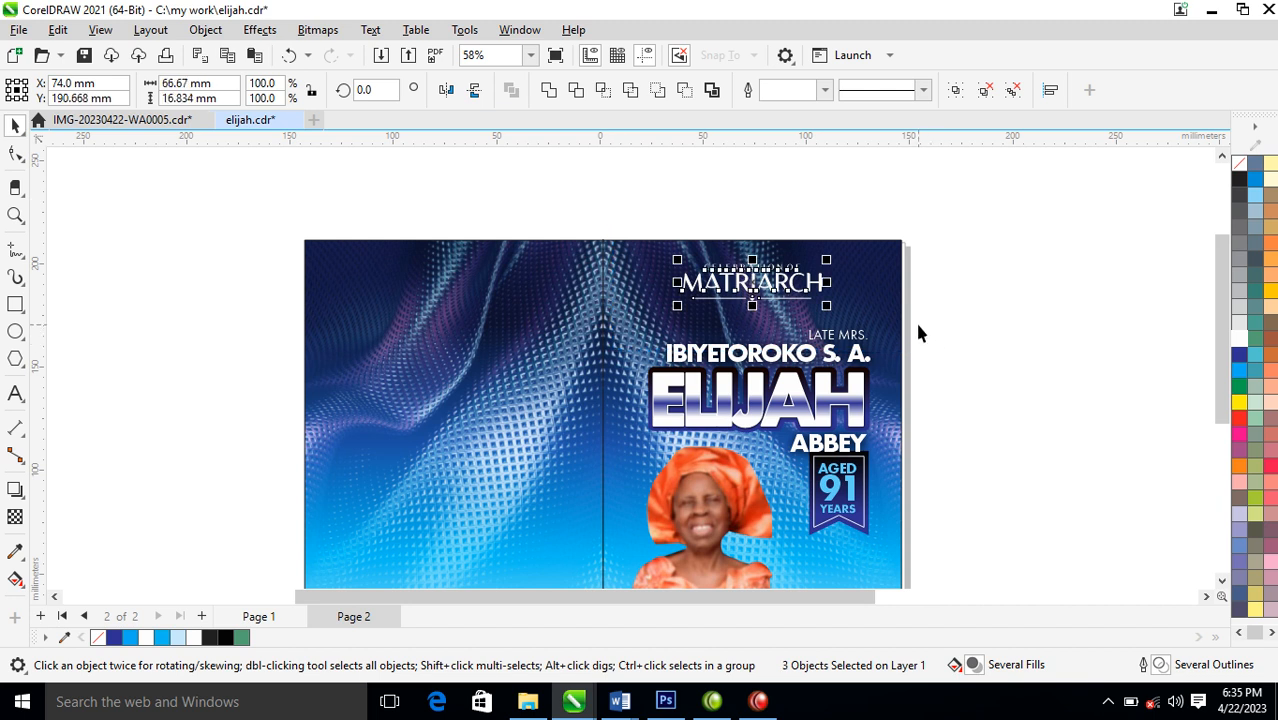
{"action": "left_click", "coordinate": [879, 290], "text": "shift"}
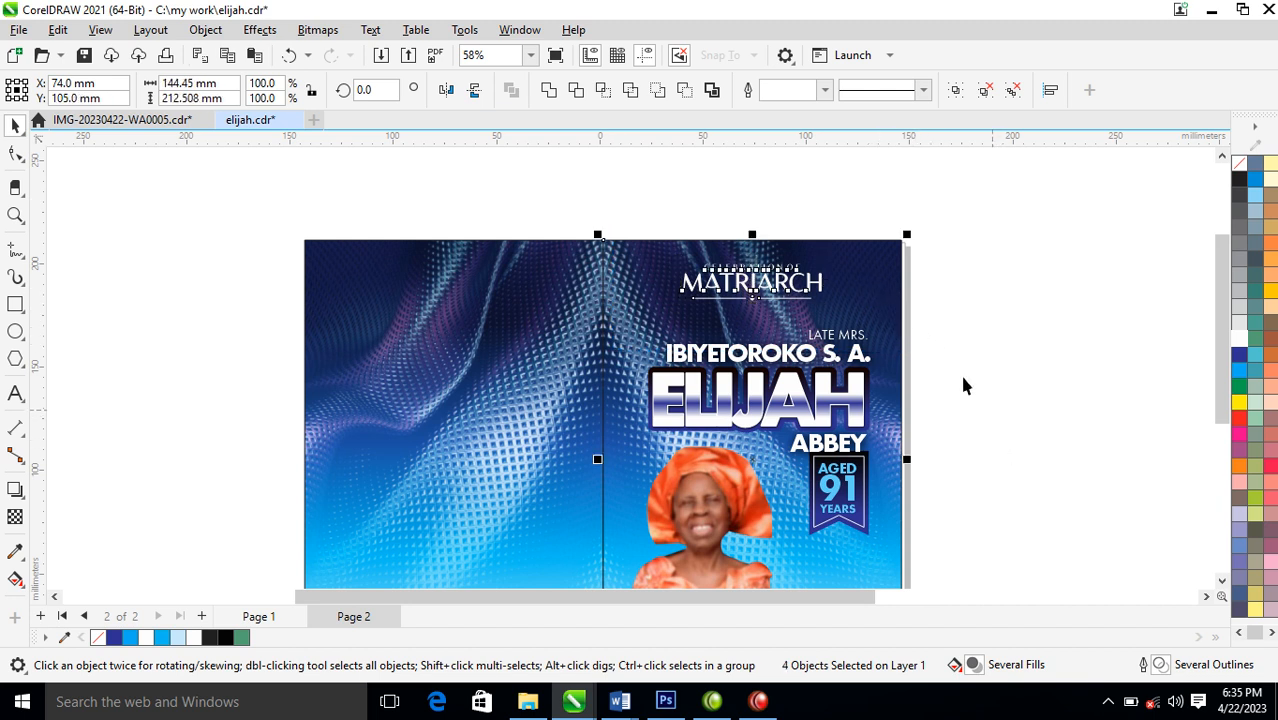
Draw an upright rectangle about 51 by 122 mm on the back panel and place identical copies flush against both its sides
{"action": "scroll", "coordinate": [926, 360], "scroll_direction": "down", "scroll_amount": 4}
{"action": "key", "text": "F2"}
{"action": "left_click_drag", "start_coordinate": [553, 273], "coordinate": [1008, 521]}
{"action": "left_click", "coordinate": [15, 304]}
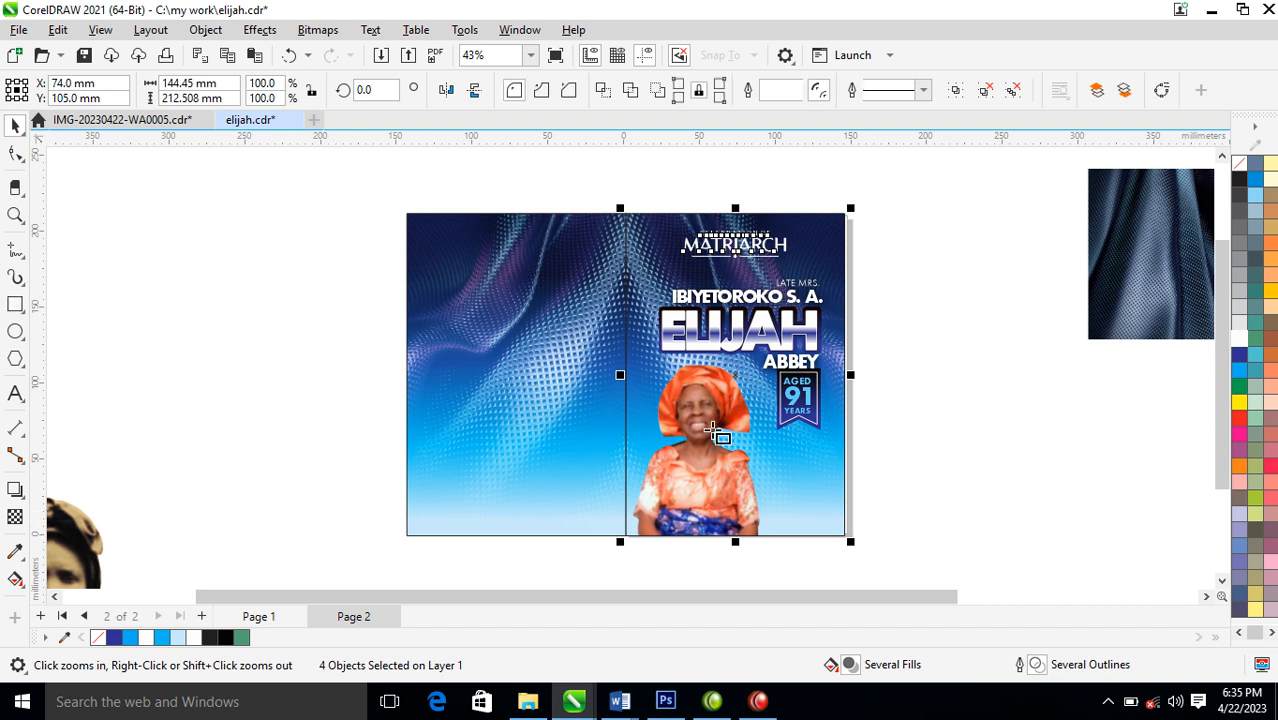
{"action": "left_click_drag", "start_coordinate": [470, 266], "coordinate": [547, 456]}
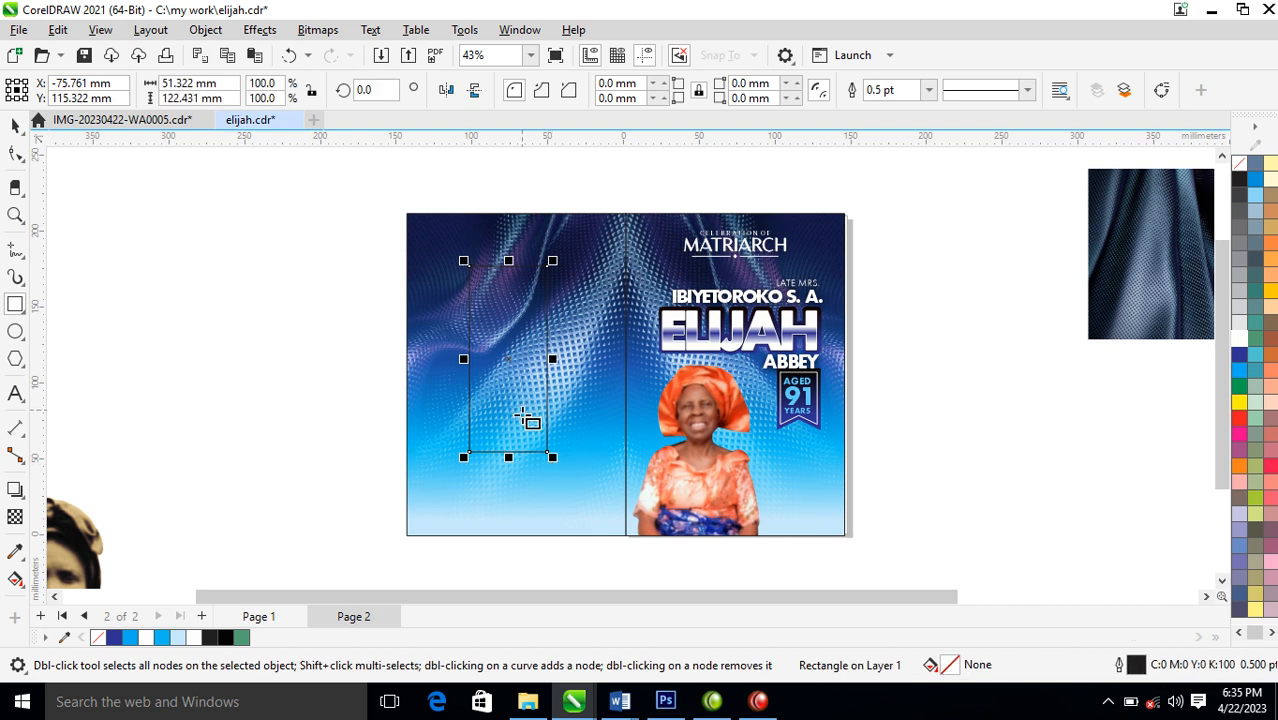
{"action": "key", "text": "space"}
{"action": "mouse_move", "coordinate": [552, 360]}
{"action": "left_mouse_down"}
{"action": "mouse_move", "coordinate": [459, 362]}
{"action": "mouse_move", "coordinate": [470, 375]}
{"action": "mouse_move", "coordinate": [466, 362]}
{"action": "mouse_move", "coordinate": [562, 370]}
{"action": "left_mouse_up"}
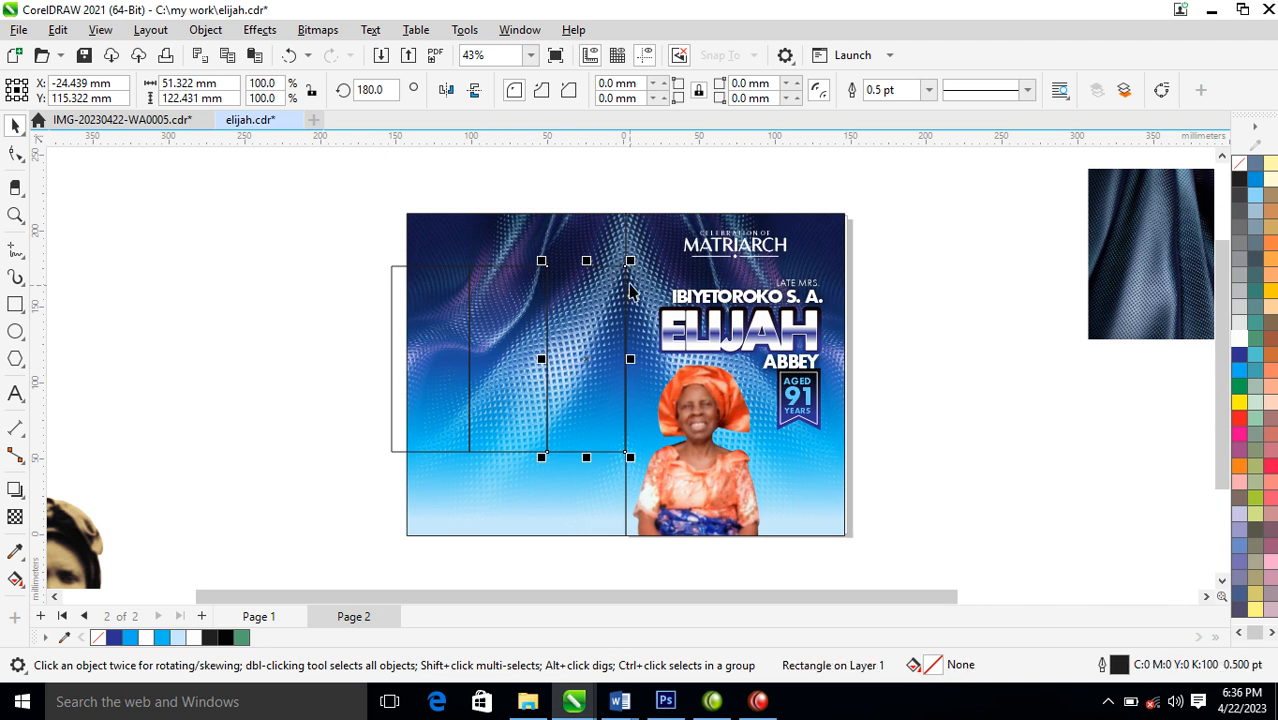
Shorten the two outer rectangles about their centres to about 85 mm high
{"action": "left_click", "coordinate": [506, 262], "text": "shift"}
{"action": "left_click_drag", "start_coordinate": [508, 262], "coordinate": [520, 292]}
{"action": "left_click", "coordinate": [401, 305]}
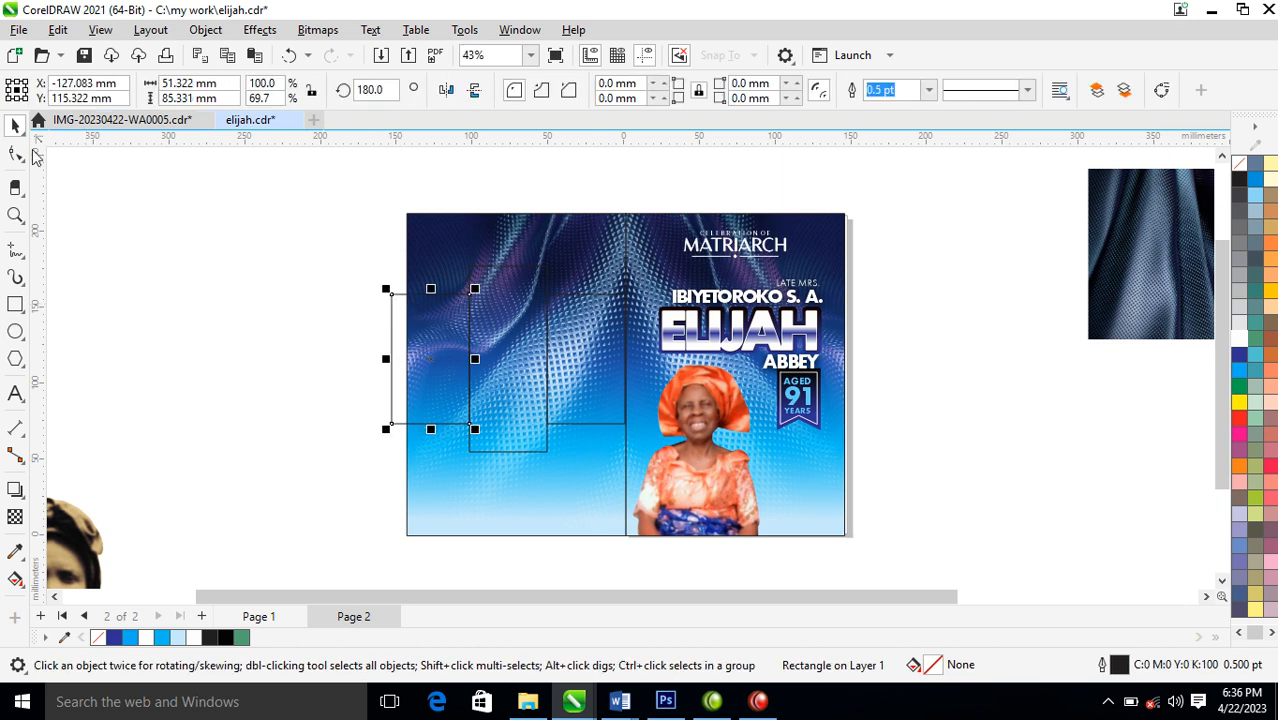
Round the left rectangle's upper-left corner, the right one's lower-right corner and both such corners of the middle one to about 25.7 mm radius
{"action": "left_click", "coordinate": [16, 154]}
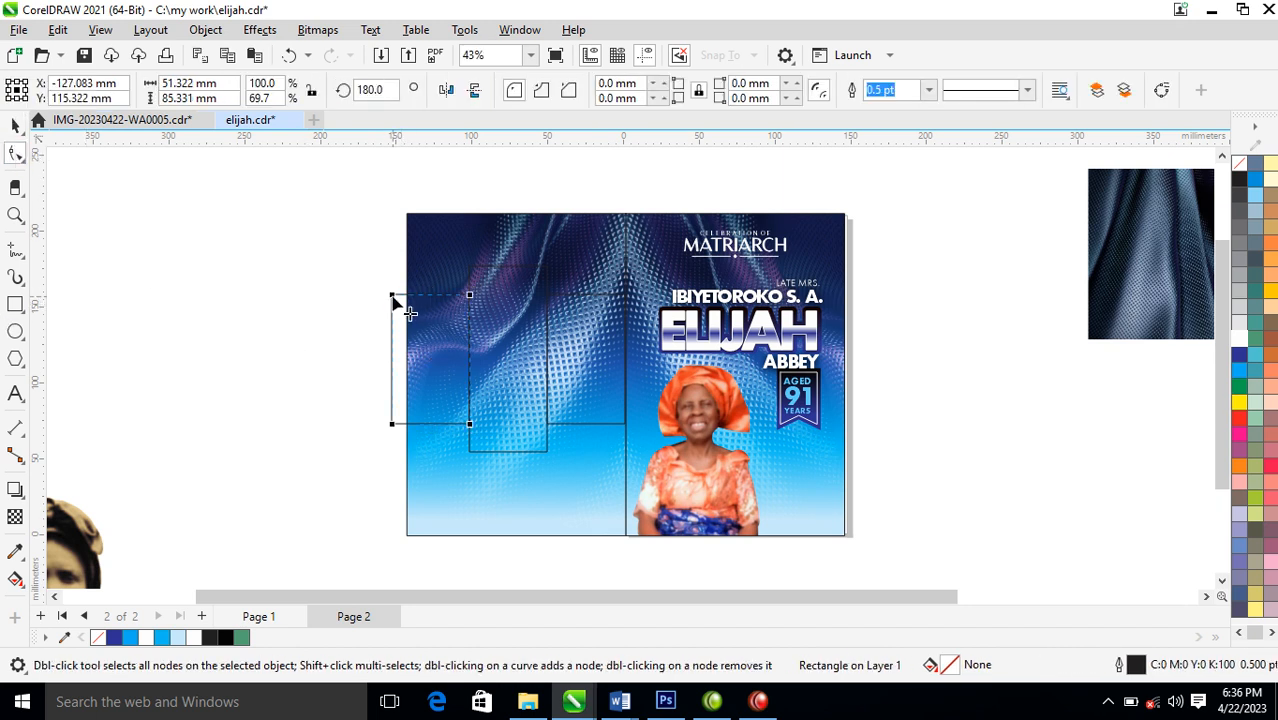
{"action": "left_click_drag", "start_coordinate": [394, 298], "coordinate": [434, 353]}
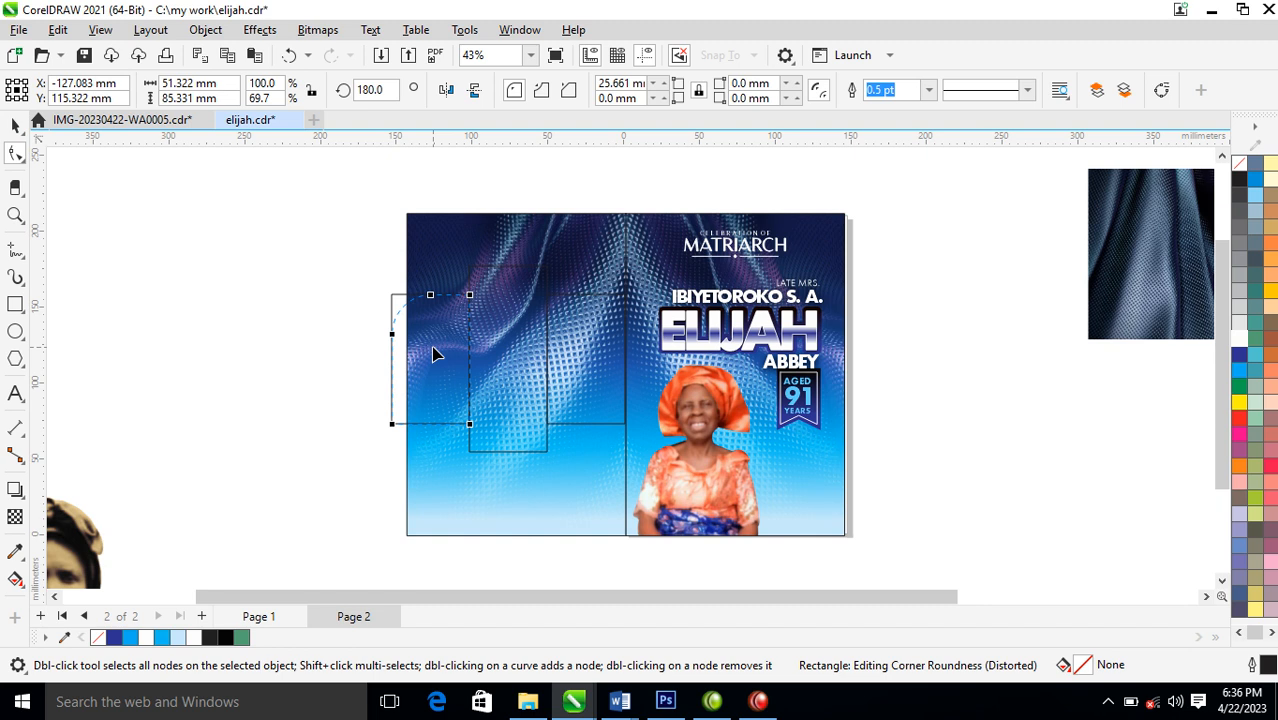
{"action": "left_click", "coordinate": [621, 404]}
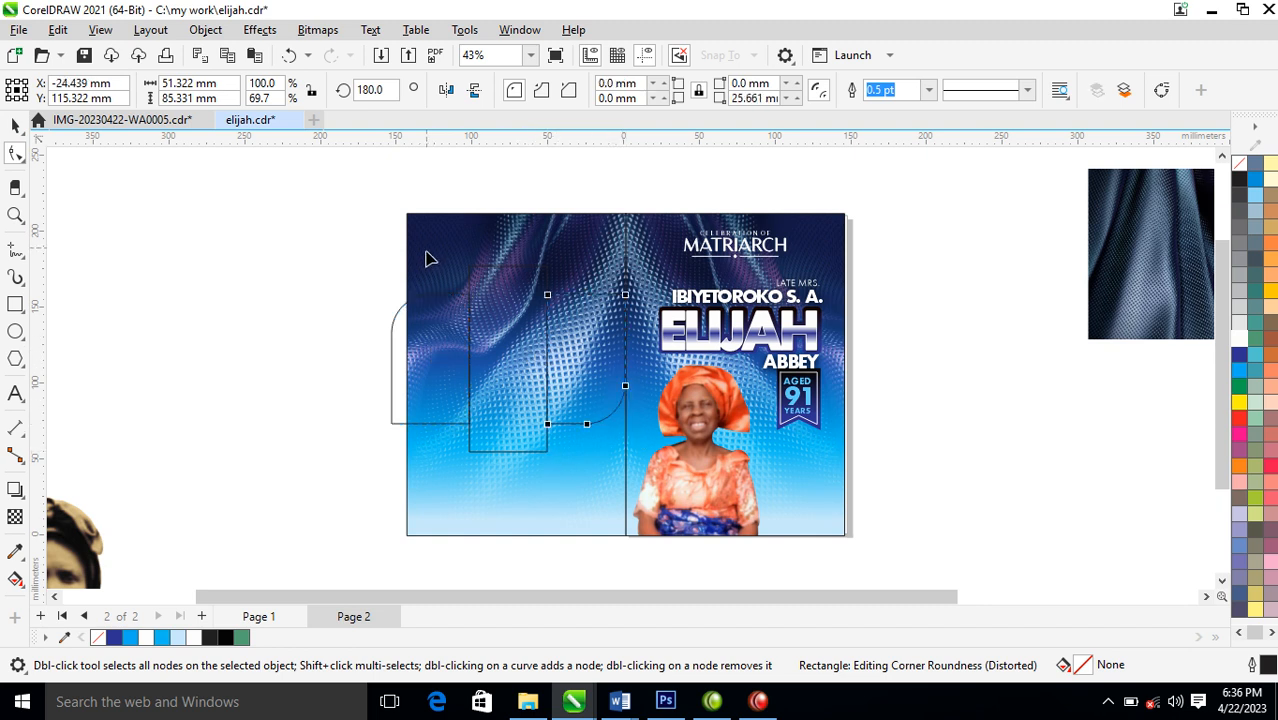
{"action": "left_click", "coordinate": [474, 285]}
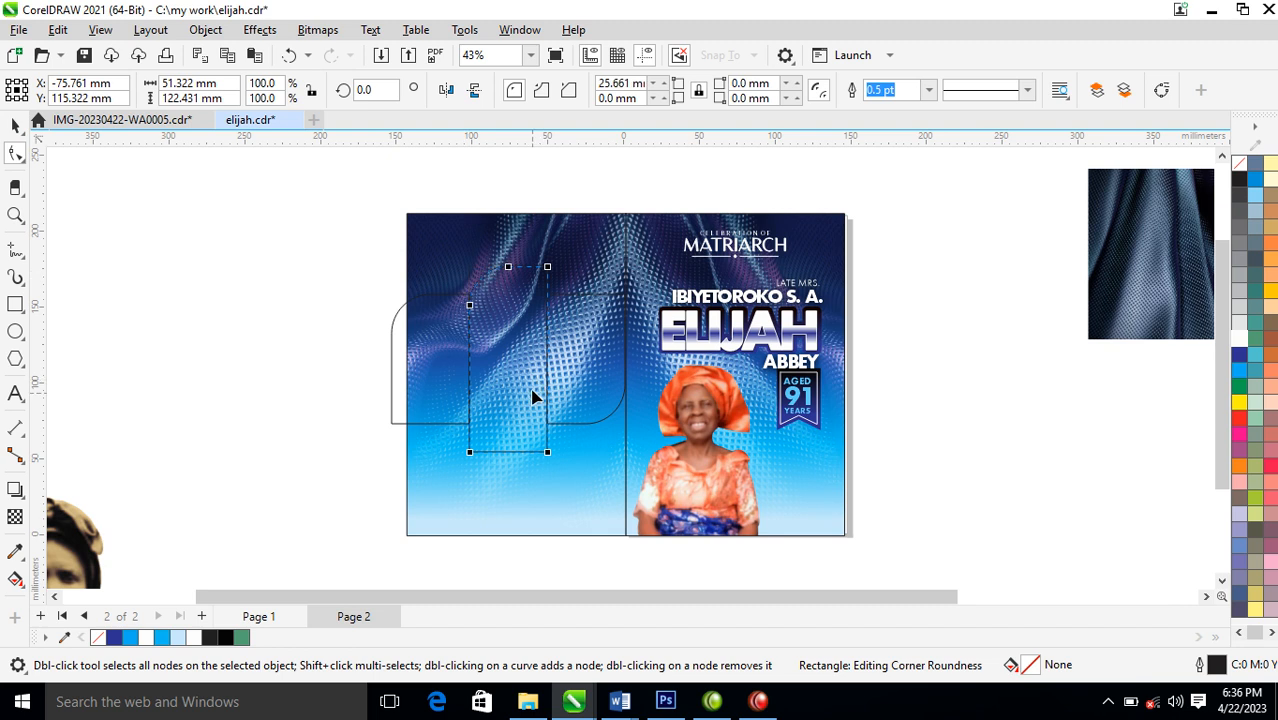
{"action": "left_click_drag", "start_coordinate": [549, 459], "coordinate": [513, 414]}
Narrow the three rounded rectangles together about their centre and rotate them 45 degrees counterclockwise, positioned mid-height on the back panel
{"action": "key", "text": "space"}
{"action": "left_click", "coordinate": [578, 335], "text": "shift"}
{"action": "left_click", "coordinate": [416, 340], "text": "shift"}
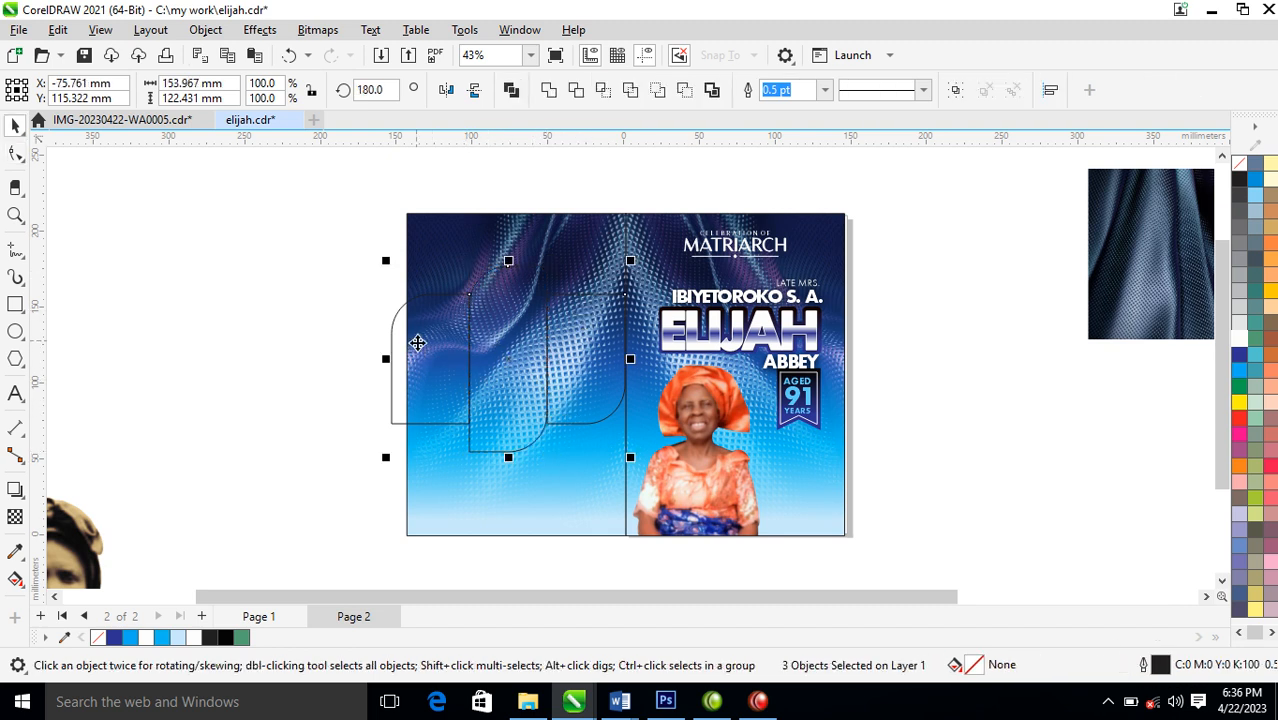
{"action": "left_click_drag", "start_coordinate": [630, 360], "coordinate": [598, 358]}
{"action": "left_click", "coordinate": [571, 337]}
{"action": "left_click_drag", "start_coordinate": [598, 260], "coordinate": [523, 216]}
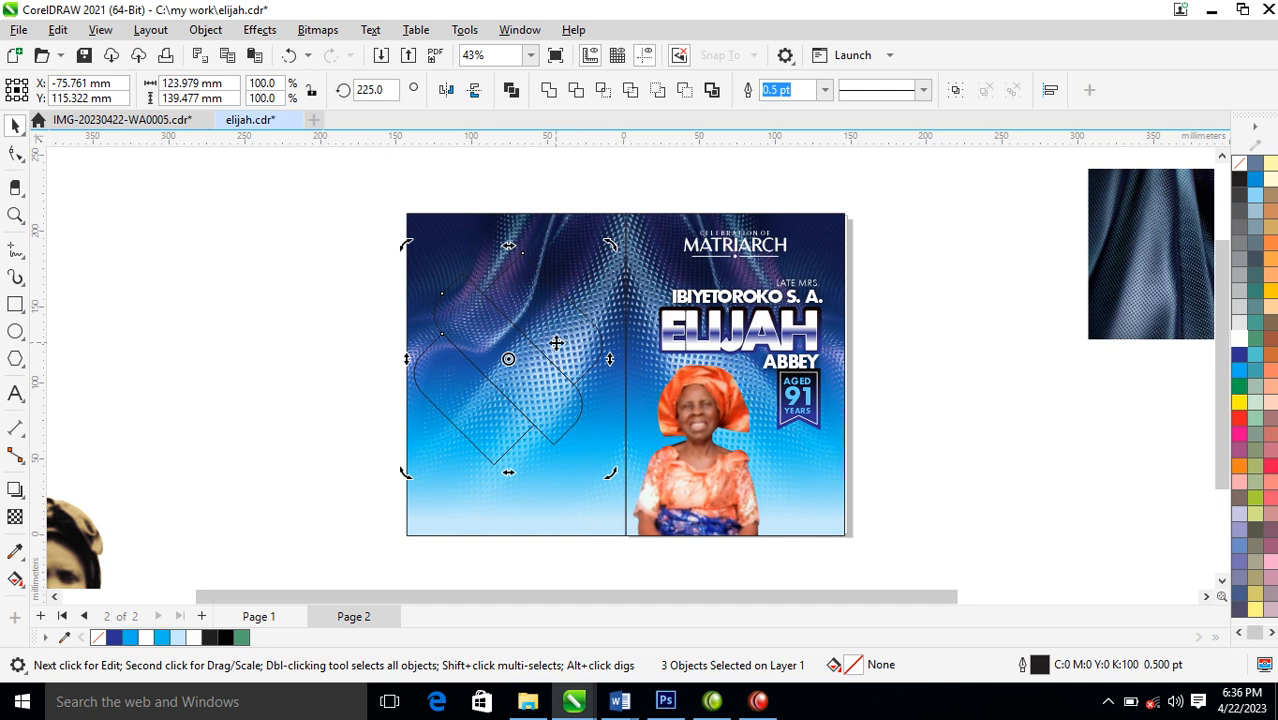
{"action": "left_click_drag", "start_coordinate": [559, 344], "coordinate": [570, 360]}
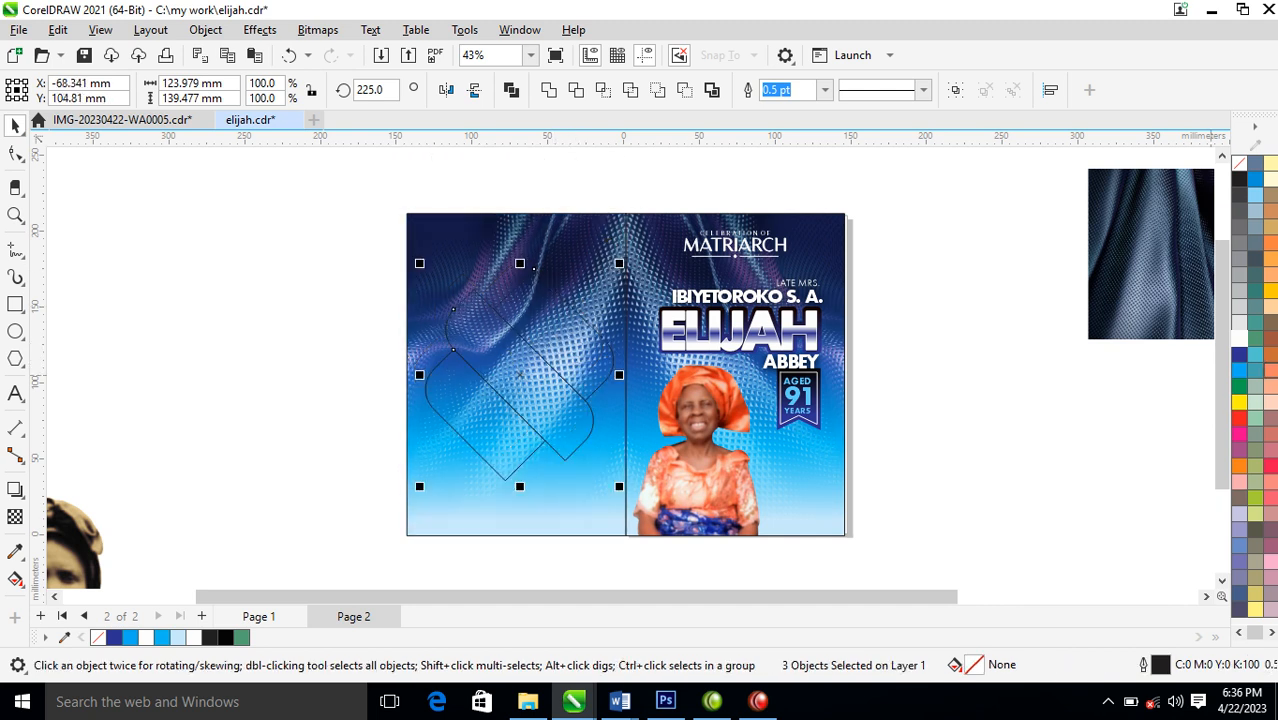
Fill the three rotated shapes white and scale them about their centre to about 100 by 112 mm
{"action": "left_click", "coordinate": [1239, 341]}
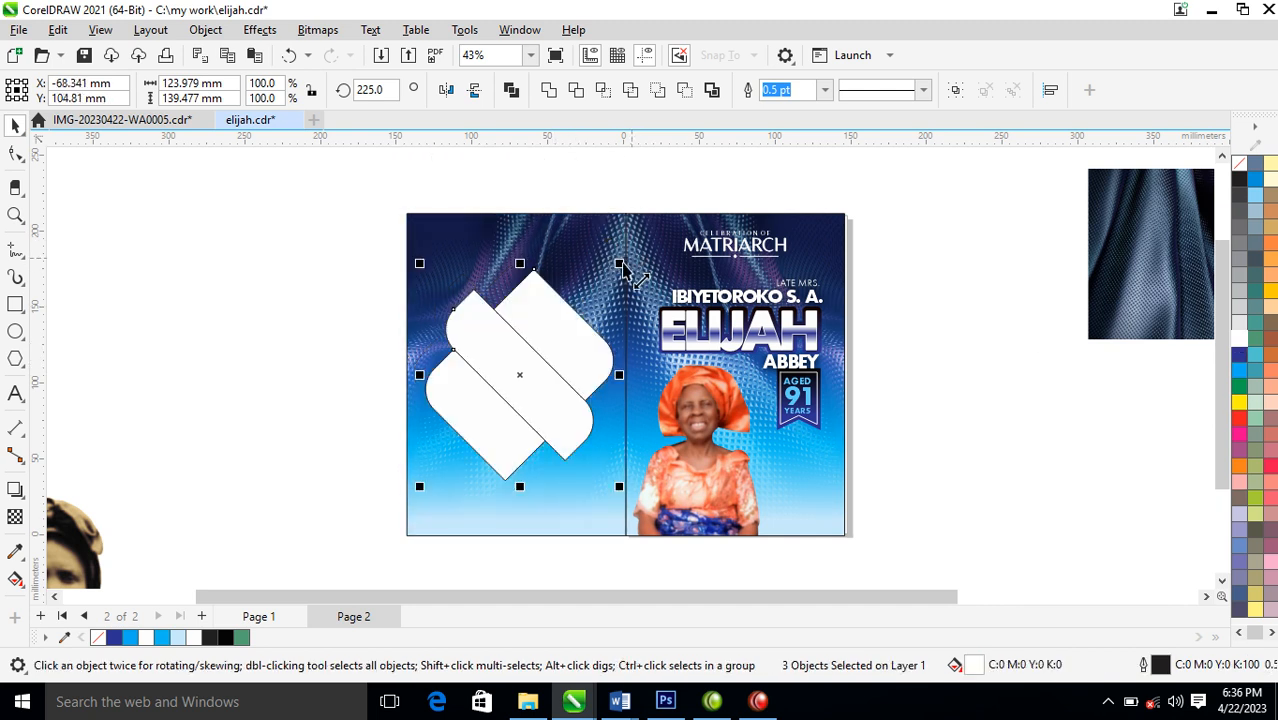
{"action": "mouse_move", "coordinate": [619, 263]}
{"action": "left_mouse_down"}
{"action": "mouse_move", "coordinate": [602, 266]}
{"action": "mouse_move", "coordinate": [606, 283]}
{"action": "left_mouse_up"}
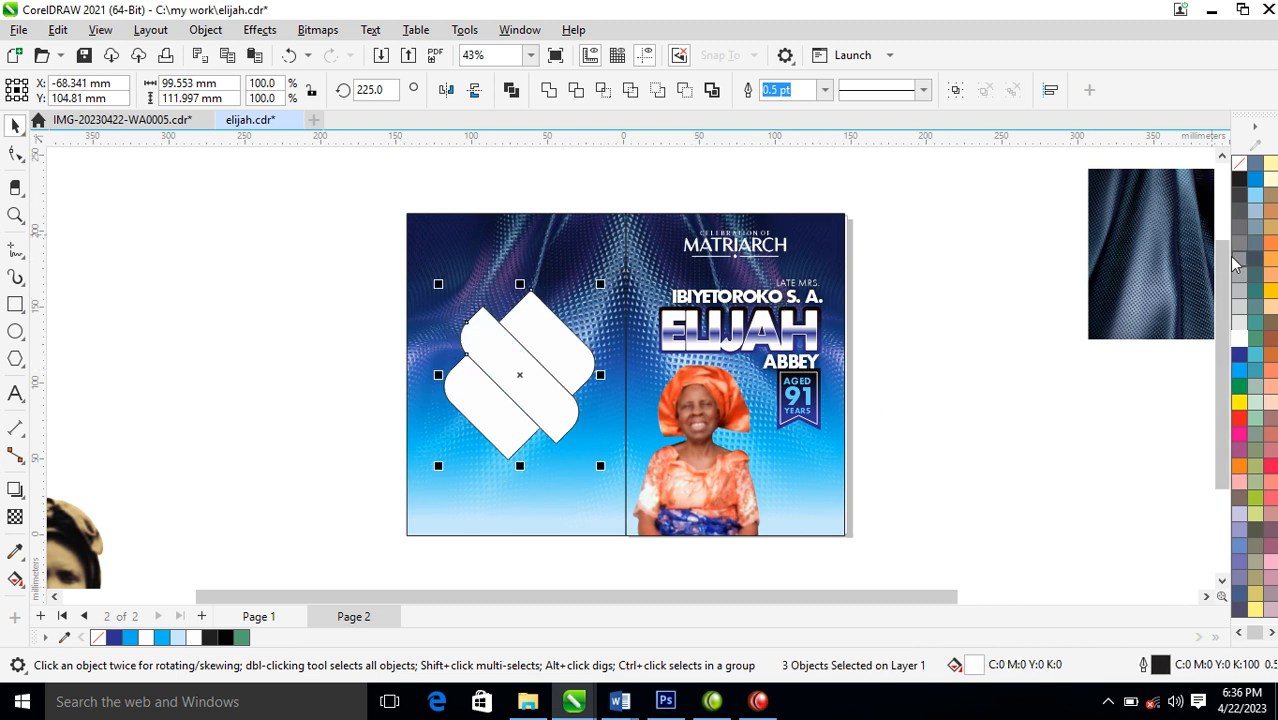
Tint the fill of the three rotated shapes to medium blue, C:68 M:35 Y:0 K:0
{"action": "left_click", "coordinate": [1239, 372]}
{"action": "left_click", "coordinate": [1241, 375], "text": "ctrl"}
{"action": "left_click", "coordinate": [1241, 375], "text": "ctrl"}
{"action": "left_click", "coordinate": [1241, 375], "text": "ctrl"}
{"action": "left_click", "coordinate": [1241, 375], "text": "ctrl"}
{"action": "left_click", "coordinate": [1239, 370], "text": "ctrl"}
{"action": "left_click", "coordinate": [1238, 343], "text": "ctrl"}
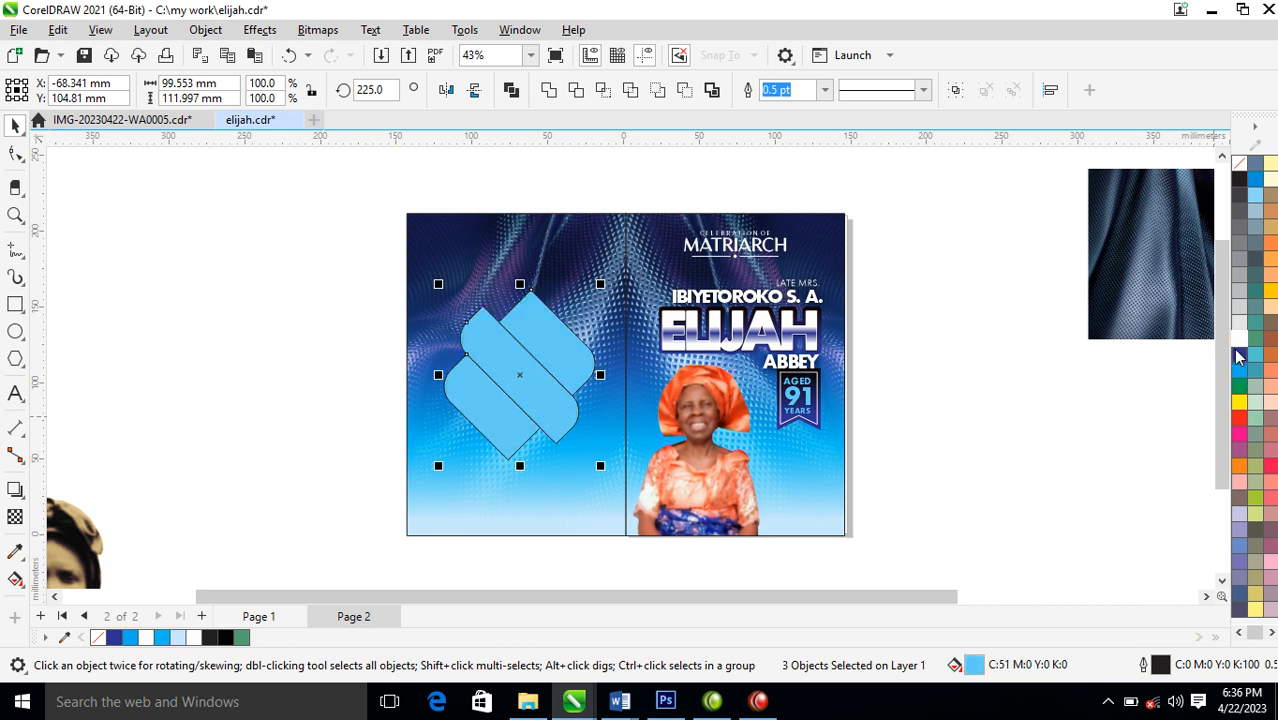
{"action": "left_click", "coordinate": [1237, 358], "text": "ctrl"}
{"action": "left_click", "coordinate": [1237, 359], "text": "ctrl"}
{"action": "left_click", "coordinate": [1237, 360], "text": "ctrl"}
{"action": "left_click", "coordinate": [1237, 360], "text": "ctrl"}
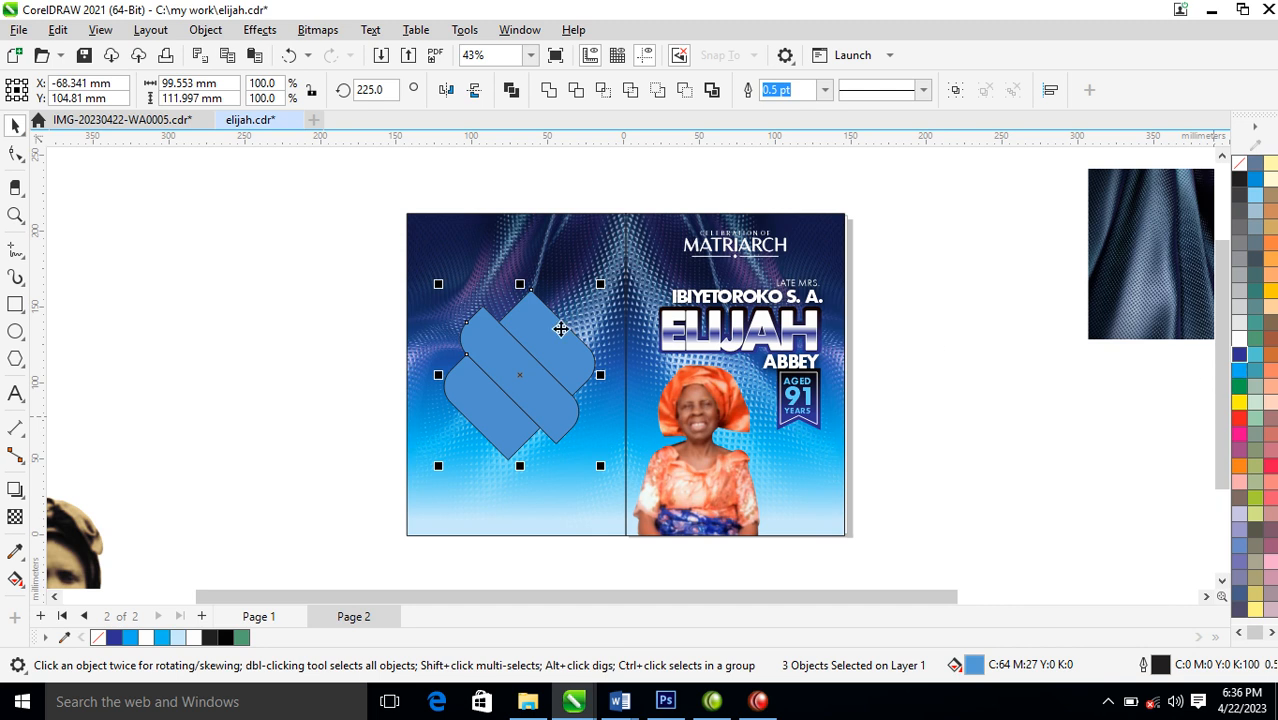
Give the three blue rotated shapes a white outline 6 pt wide
{"action": "right_click", "coordinate": [1250, 343]}
{"action": "left_click", "coordinate": [1204, 362]}
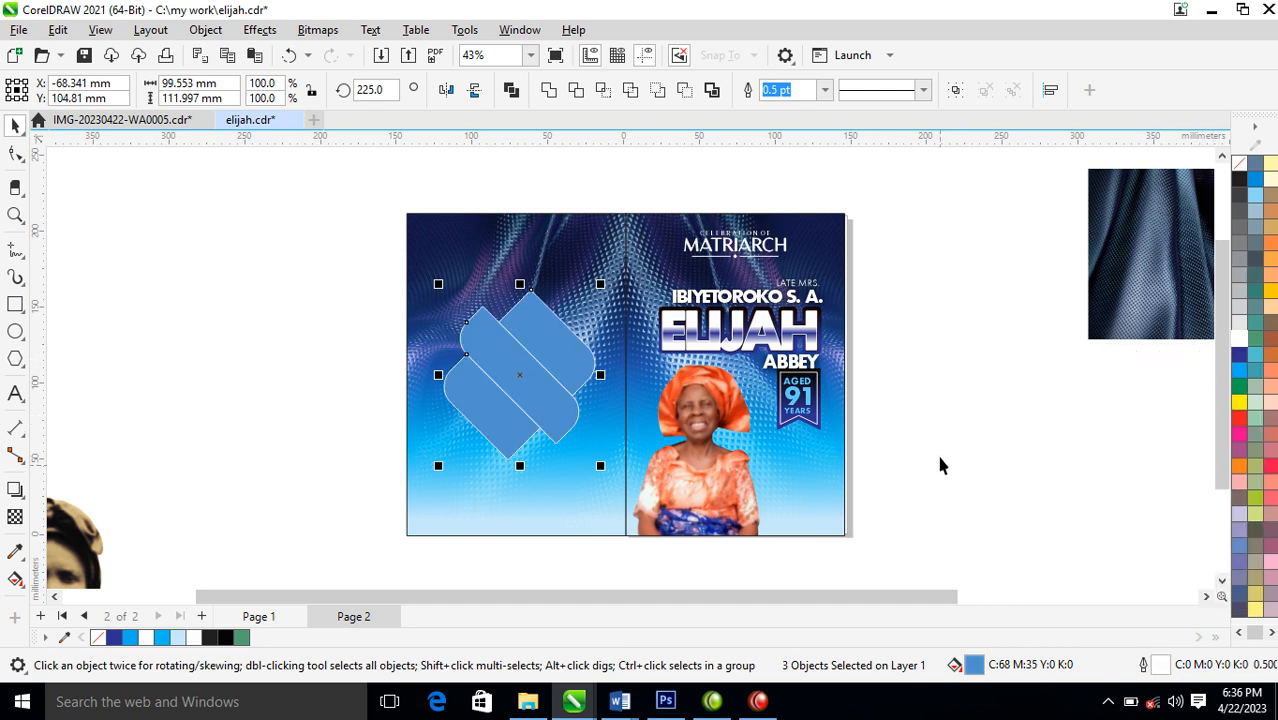
{"action": "key", "text": "Delete"}
{"action": "key", "text": "ctrl+z"}
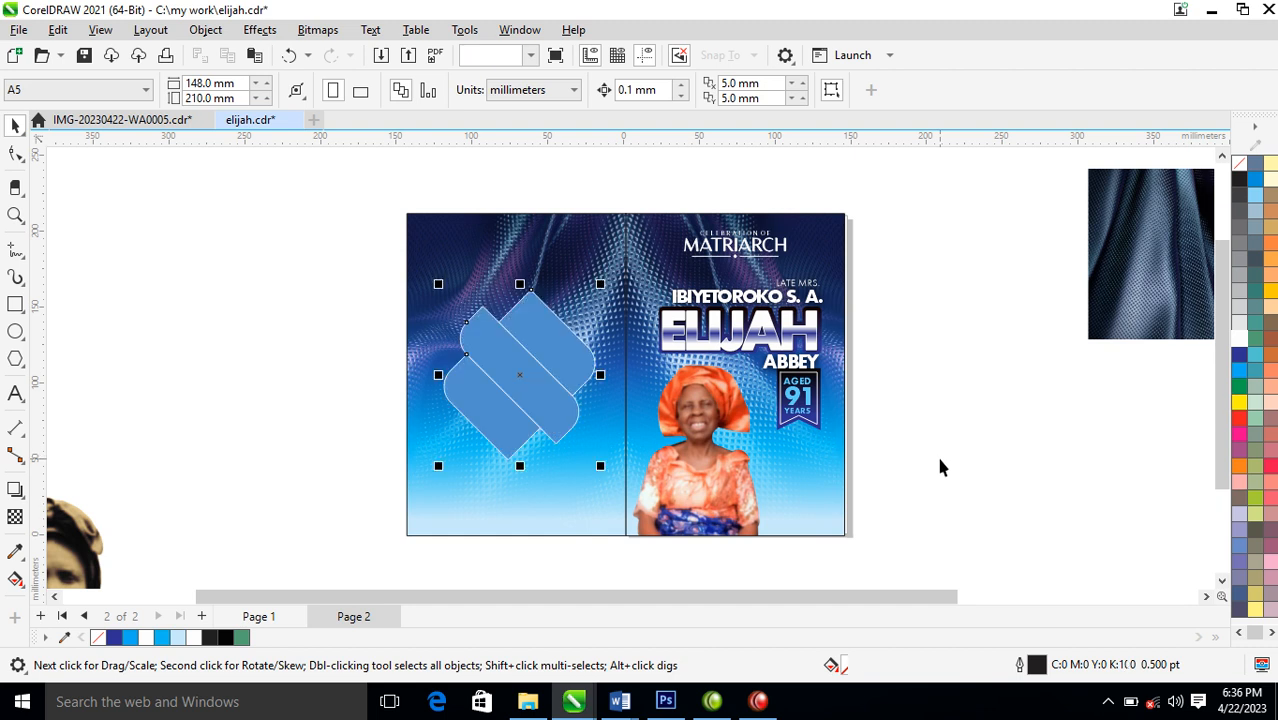
{"action": "key", "text": "F12"}
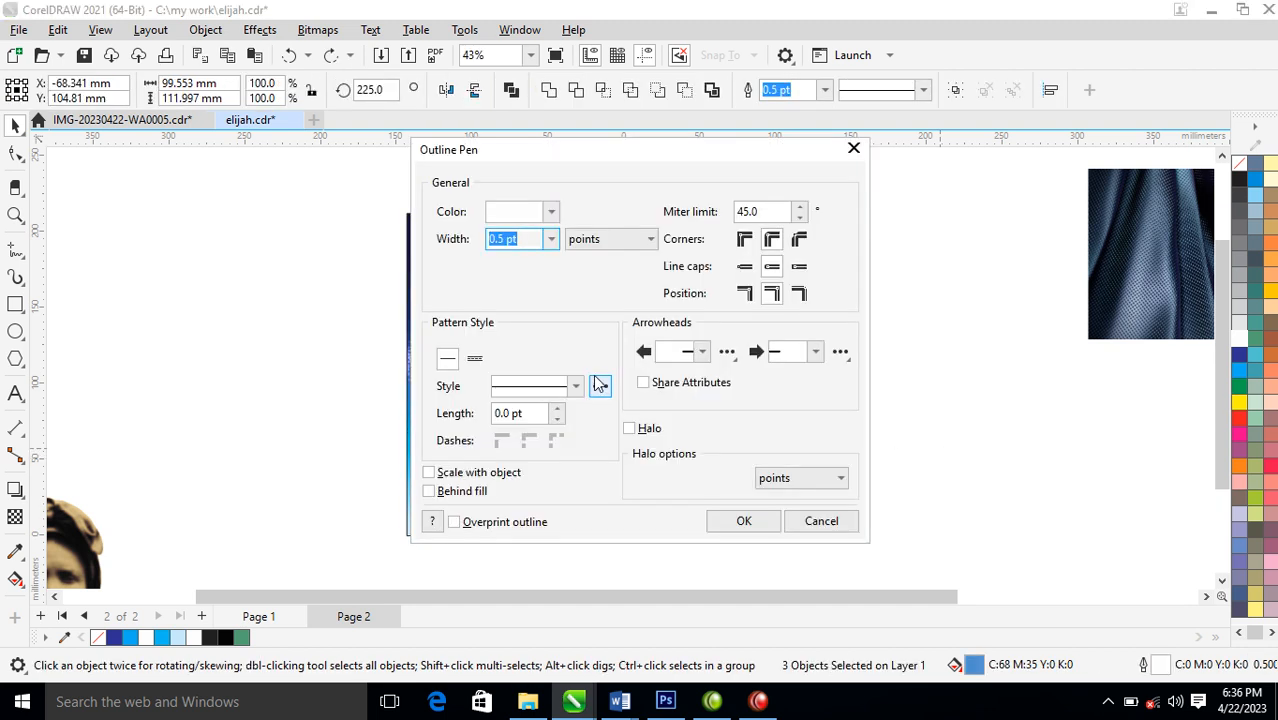
{"action": "type", "text": "6"}
{"action": "key", "text": "Return"}
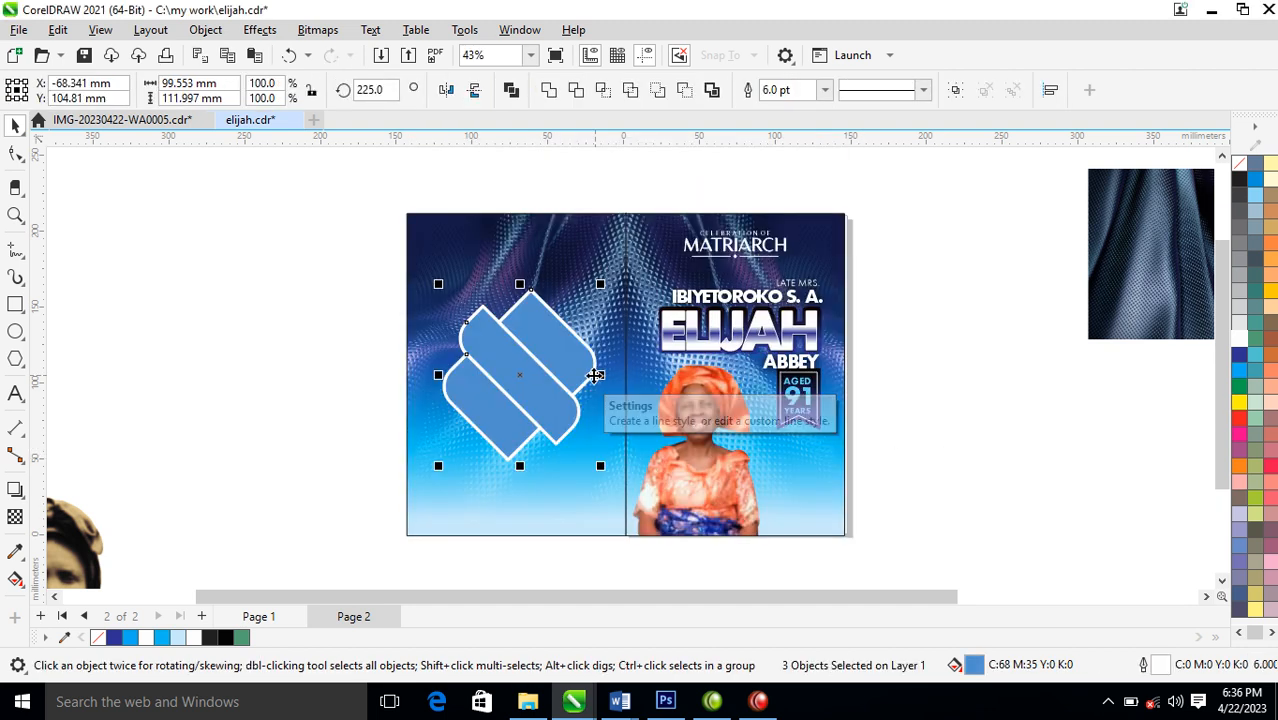
{"action": "key", "text": "F2"}
{"action": "right_click", "coordinate": [536, 350]}
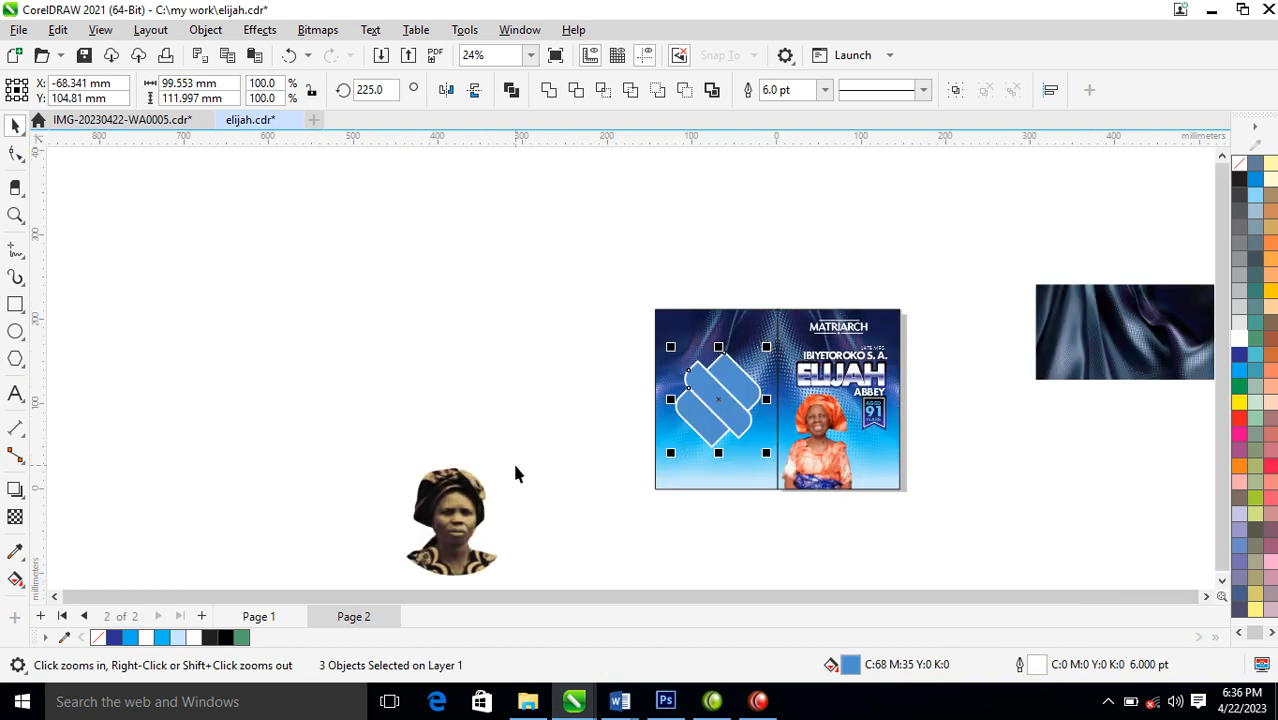
Group the three rotated shapes and PowerClip the sepia portrait inside the group
{"action": "key", "text": "ctrl+g"}
{"action": "left_click_drag", "start_coordinate": [450, 520], "coordinate": [712, 381]}
{"action": "left_click", "coordinate": [786, 474]}
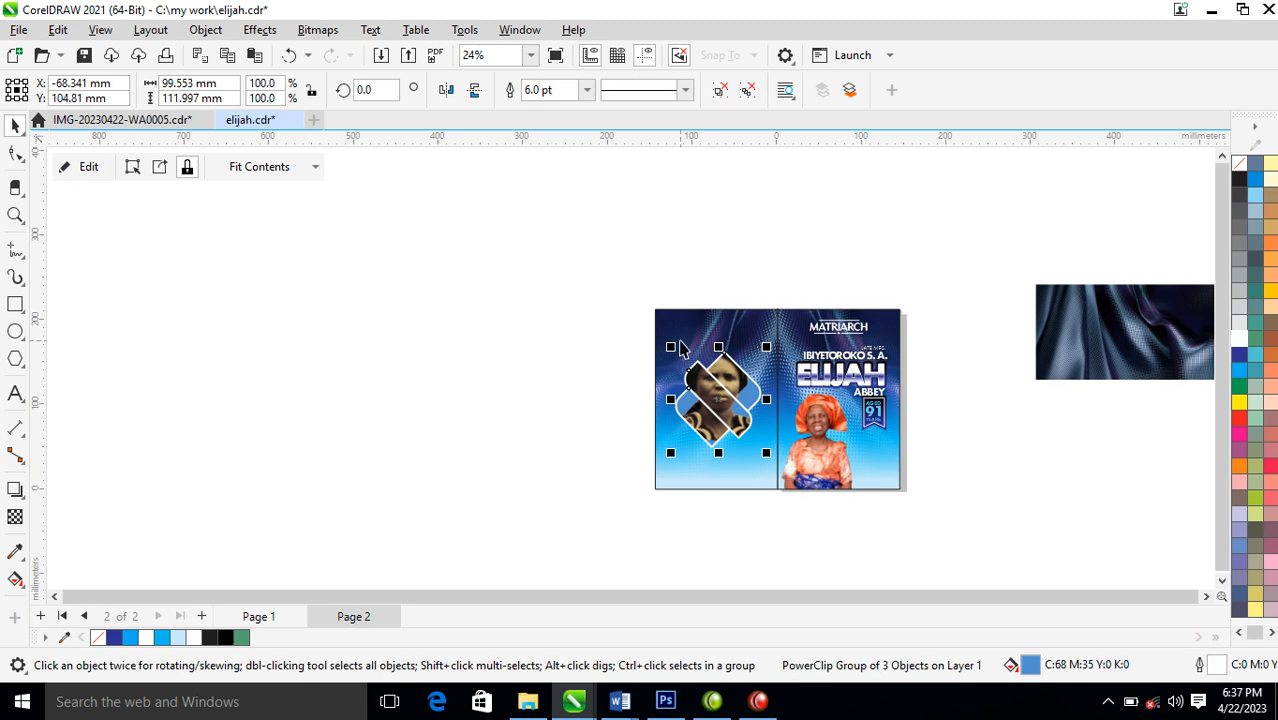
Scale the clipped sepia portrait to about 81 by 94 mm and position it within the rotated frames
{"action": "key", "text": "F2"}
{"action": "left_click_drag", "start_coordinate": [576, 274], "coordinate": [913, 496]}
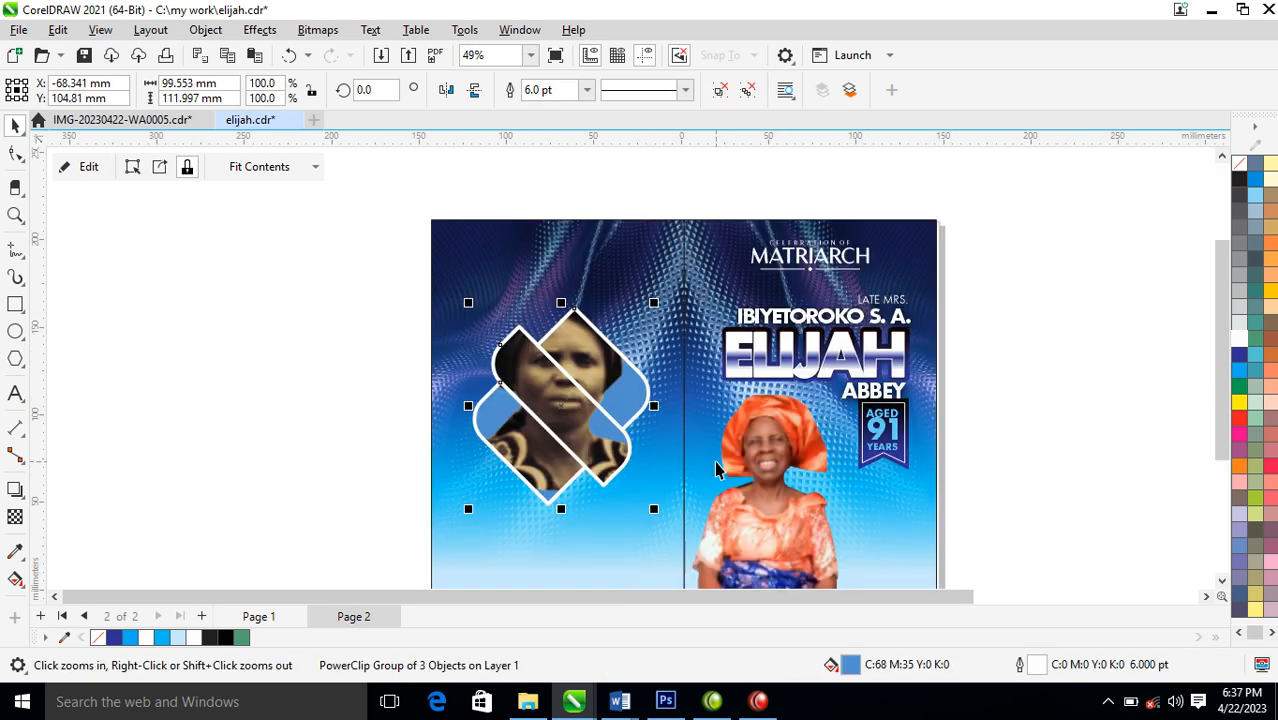
{"action": "left_click", "coordinate": [576, 352], "text": "ctrl"}
{"action": "left_click_drag", "start_coordinate": [588, 344], "coordinate": [591, 378]}
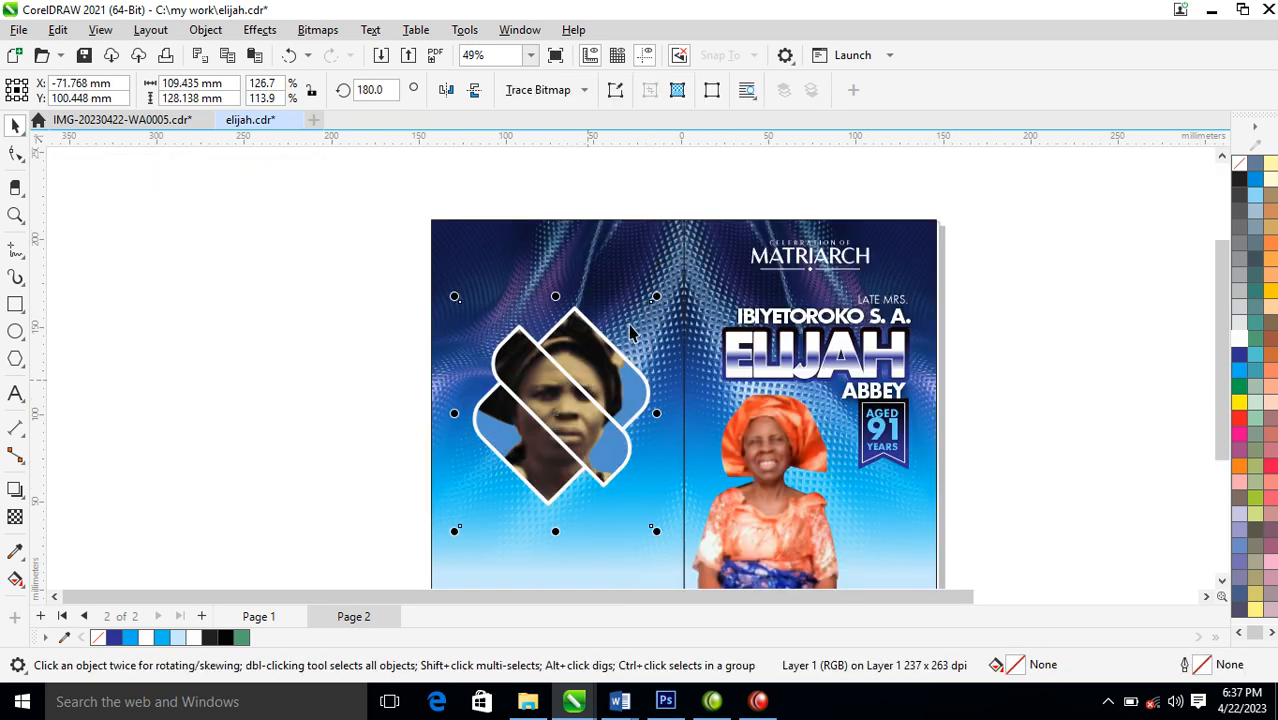
{"action": "left_click_drag", "start_coordinate": [661, 298], "coordinate": [633, 322]}
{"action": "left_click_drag", "start_coordinate": [578, 418], "coordinate": [579, 415]}
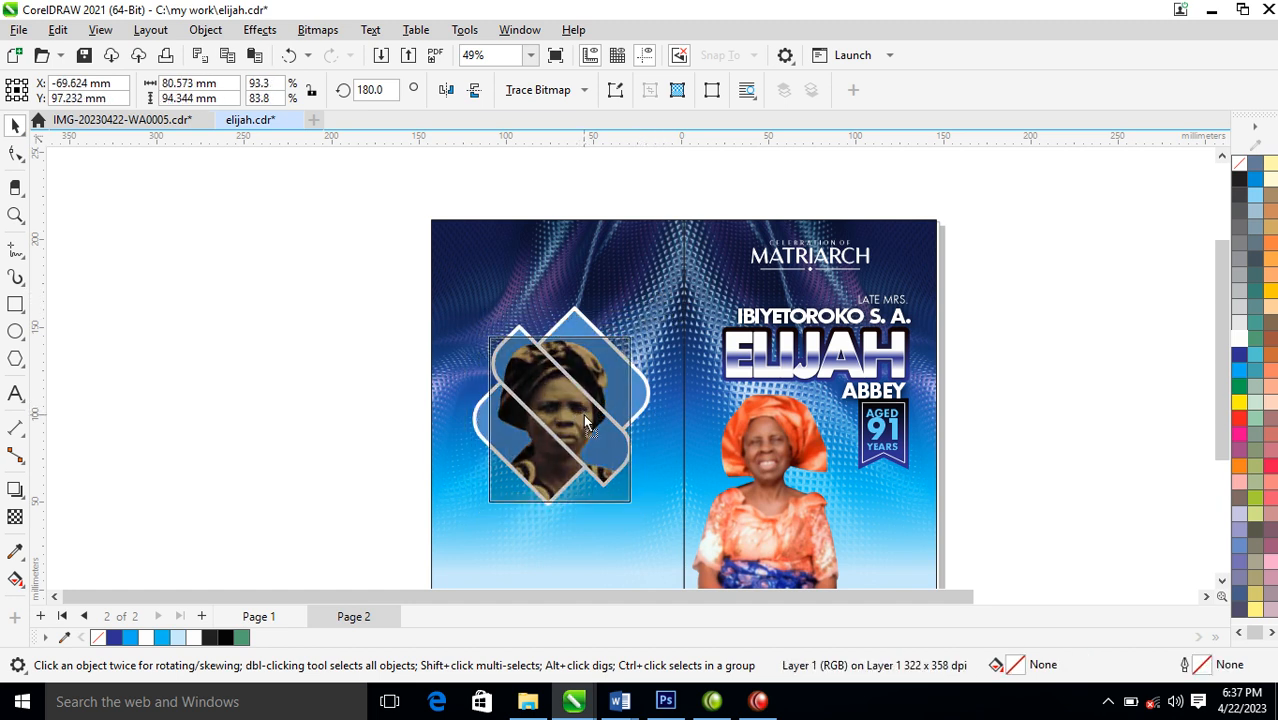
Remove the fill from the rotated frame group and move it slightly lower, centred across the back panel
{"action": "left_click", "coordinate": [283, 358]}
{"action": "left_click", "coordinate": [615, 412]}
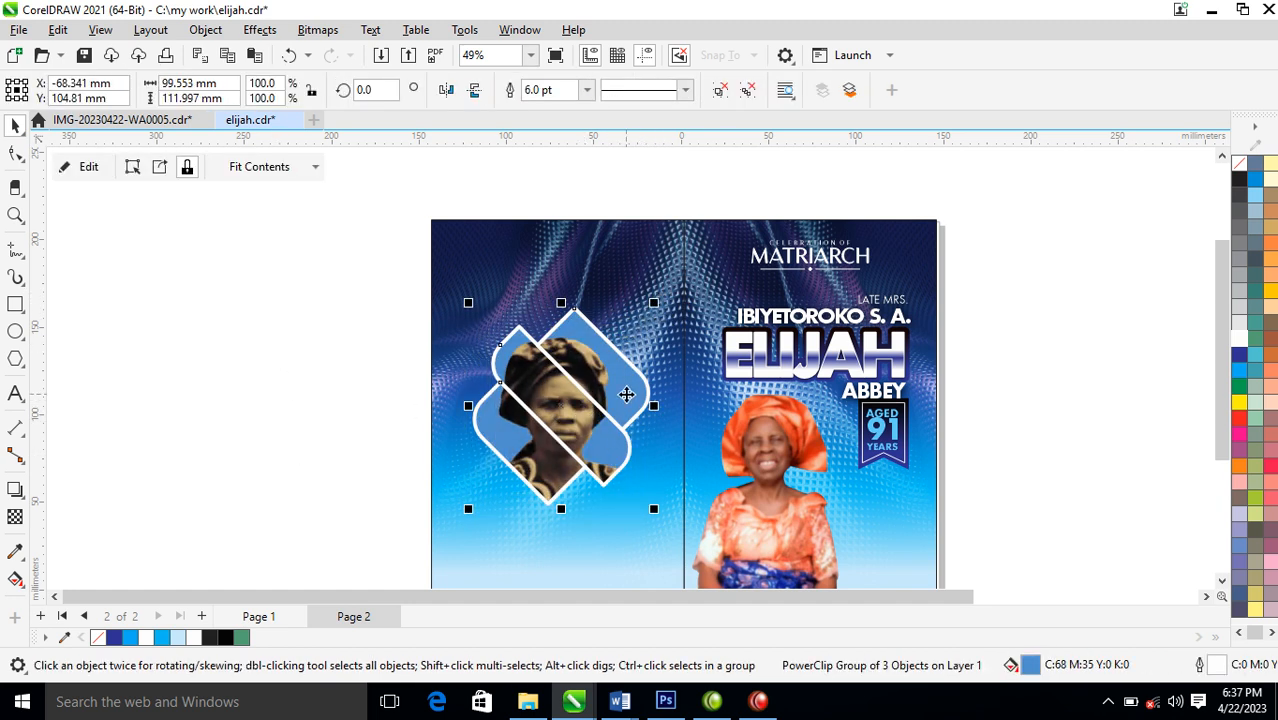
{"action": "left_click", "coordinate": [1239, 163]}
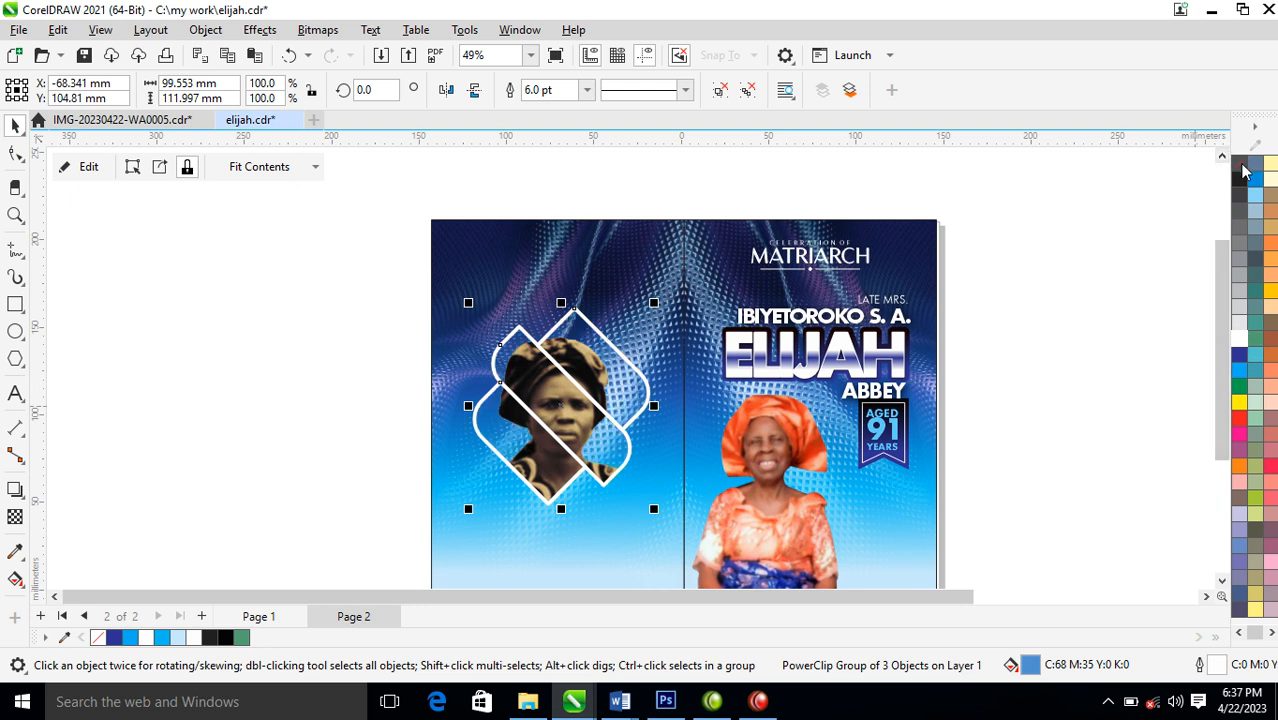
{"action": "left_click_drag", "start_coordinate": [631, 425], "coordinate": [628, 445]}
{"action": "left_click", "coordinate": [627, 271], "text": "shift"}
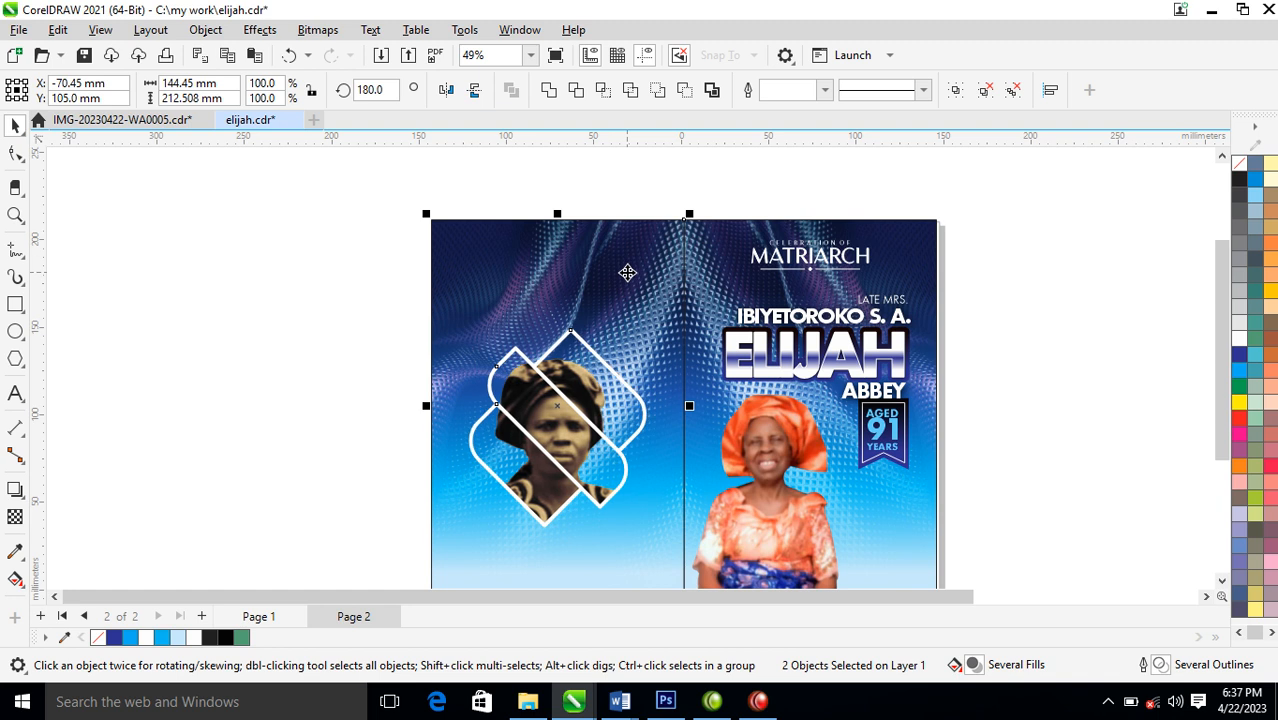
Draw a rectangle about 200 by 69 mm over the top of the front cover, extending past both sides
{"action": "scroll", "coordinate": [542, 338], "scroll_direction": "down", "scroll_amount": 1}
{"action": "left_click_drag", "start_coordinate": [454, 275], "coordinate": [855, 510]}
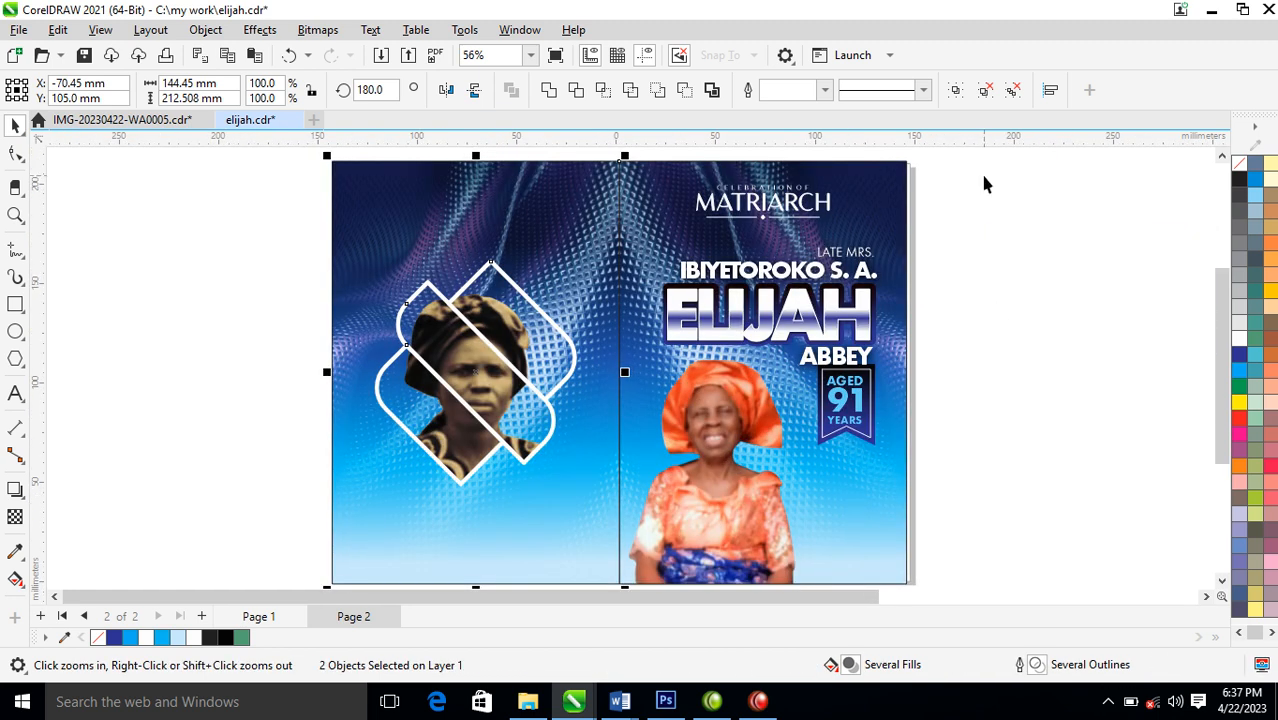
{"action": "key", "text": "space"}
{"action": "left_click", "coordinate": [864, 197]}
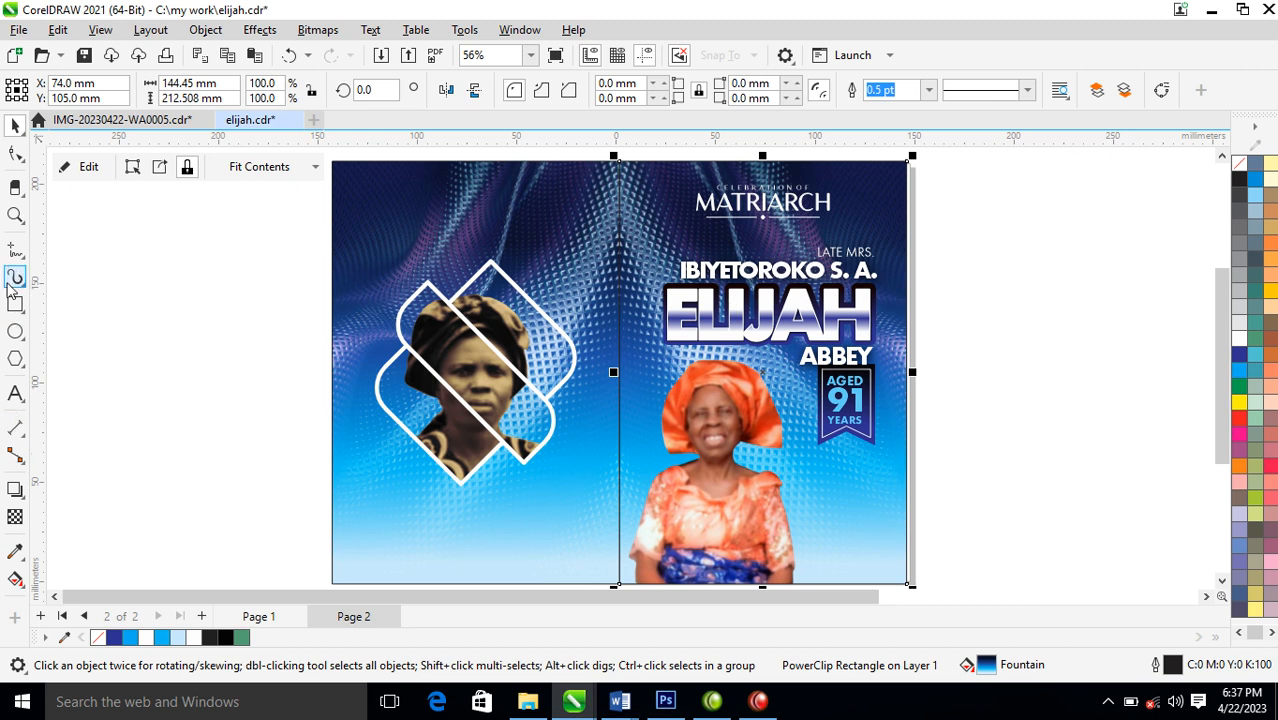
{"action": "left_click", "coordinate": [15, 305]}
{"action": "left_click_drag", "start_coordinate": [554, 157], "coordinate": [962, 304]}
{"action": "key", "text": "space"}
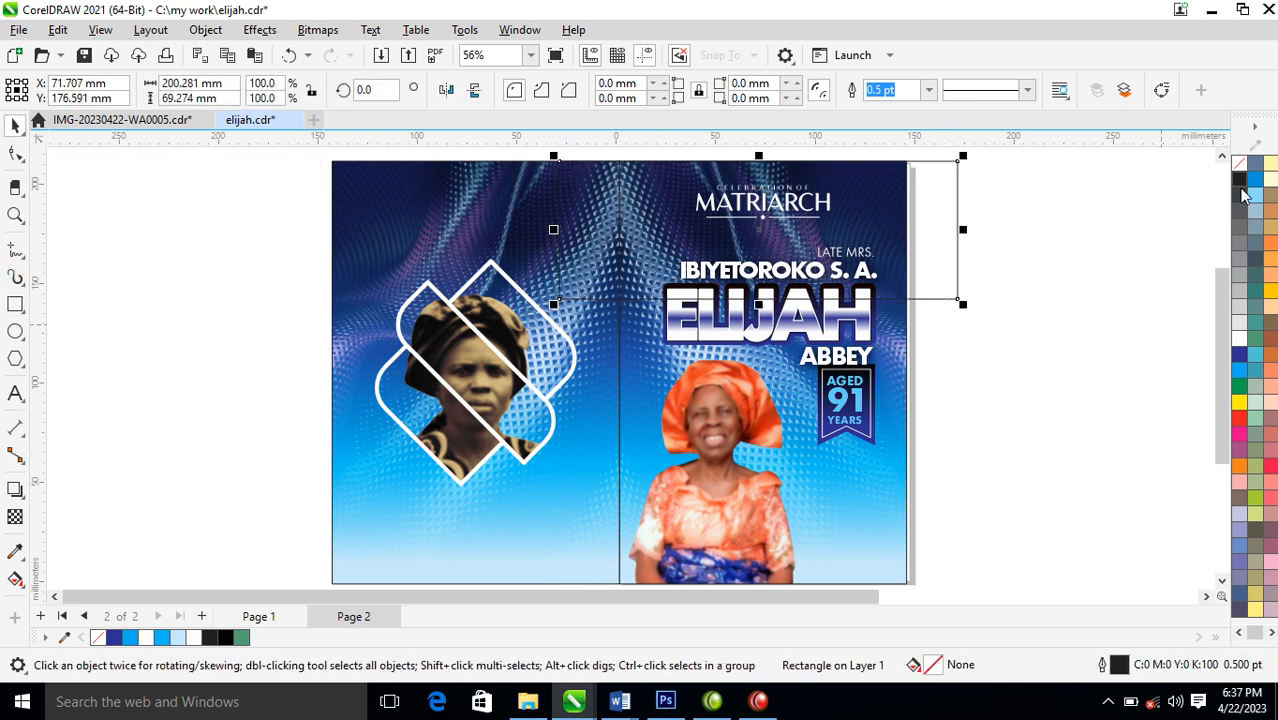
Fill the rectangle with a uniform near-black blue, C:82 M:76 Y:60 K:82
{"action": "left_click", "coordinate": [1239, 355]}
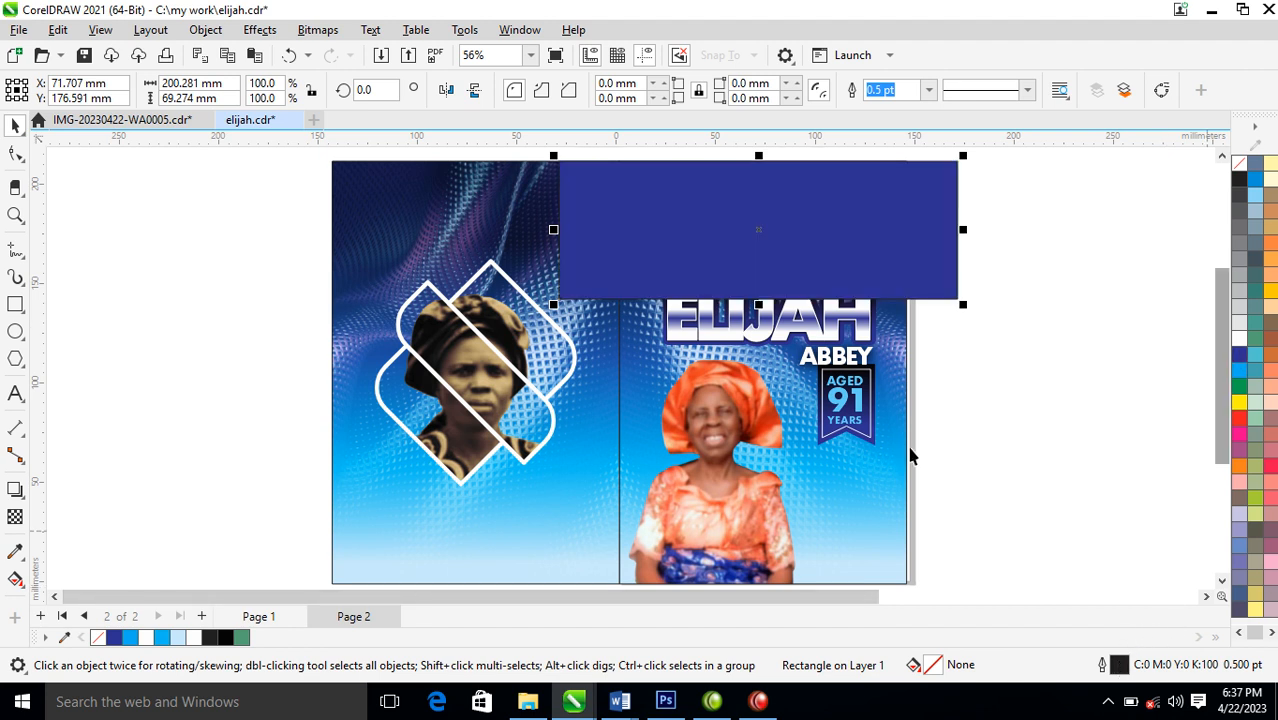
{"action": "double_click", "coordinate": [1120, 666]}
{"action": "left_click", "coordinate": [857, 146]}
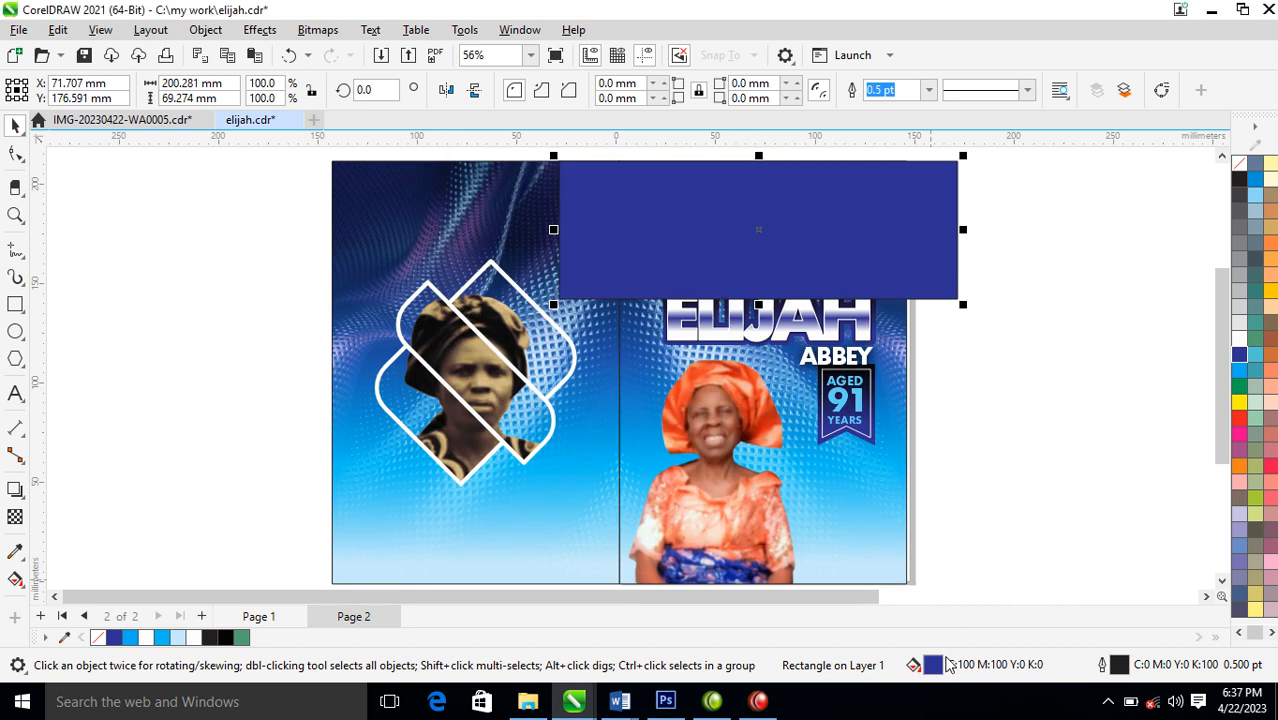
{"action": "double_click", "coordinate": [931, 665]}
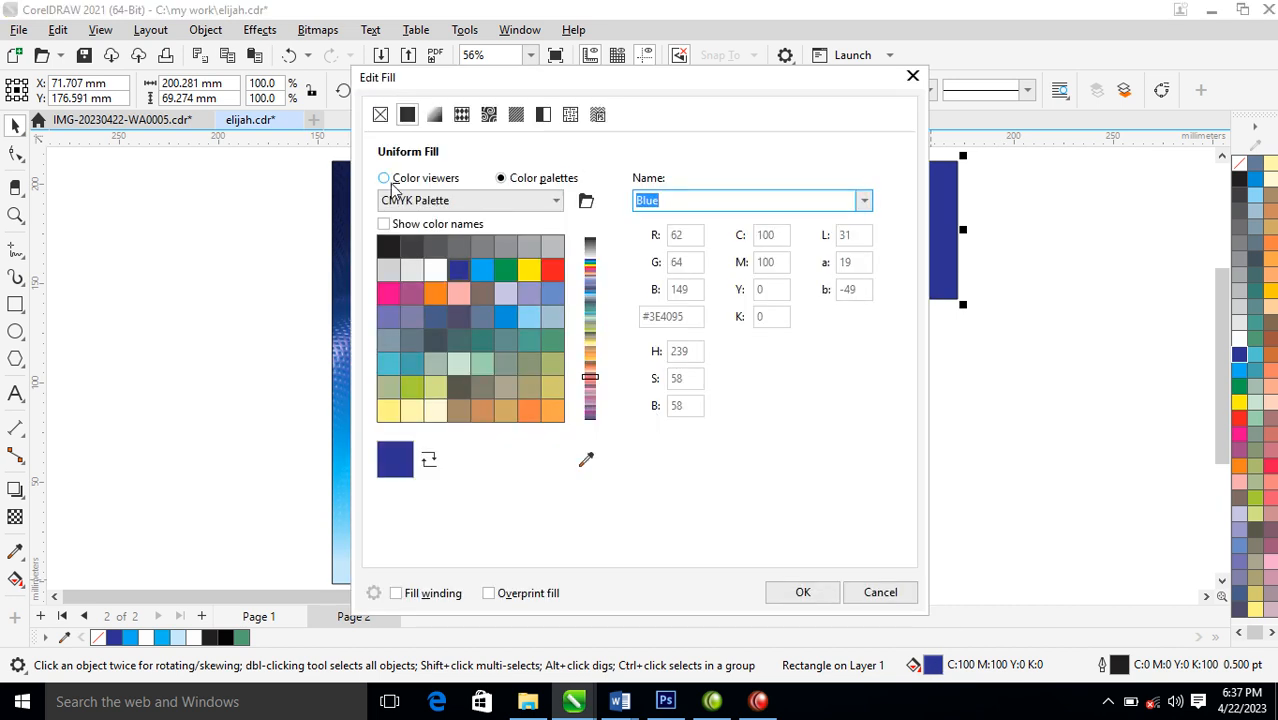
{"action": "left_click", "coordinate": [386, 178]}
{"action": "left_click", "coordinate": [587, 396]}
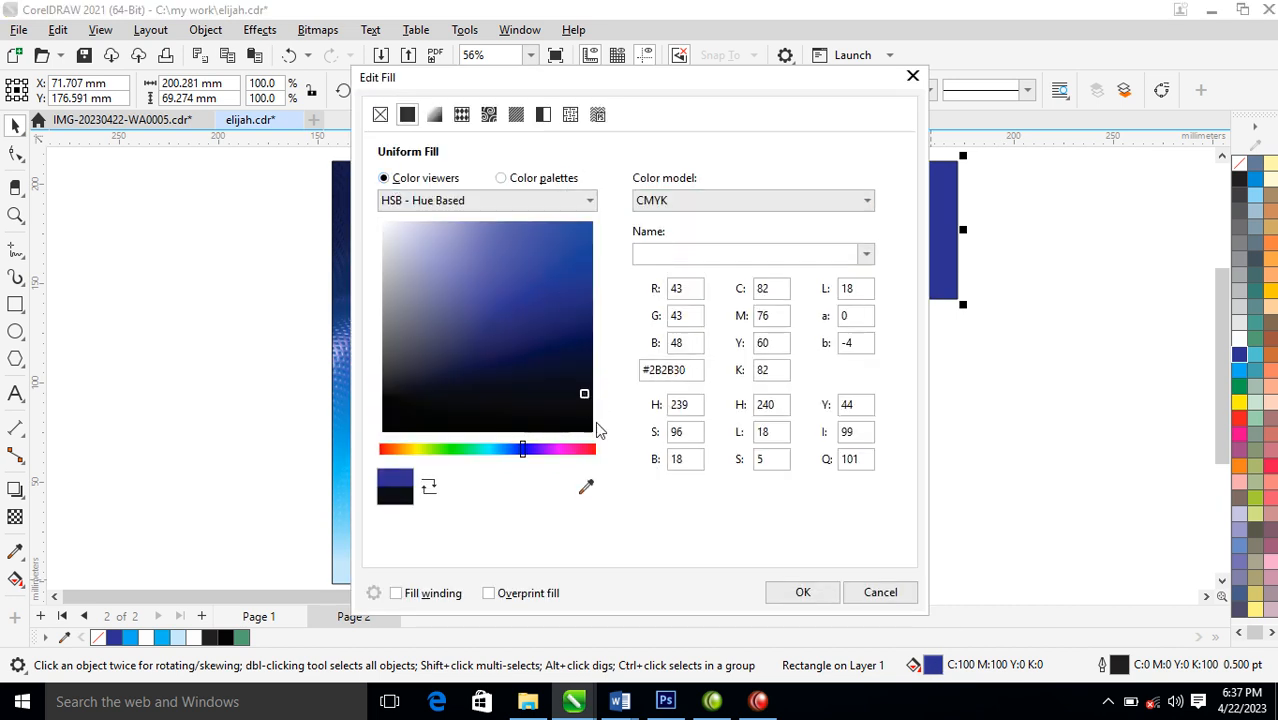
{"action": "left_click", "coordinate": [800, 594]}
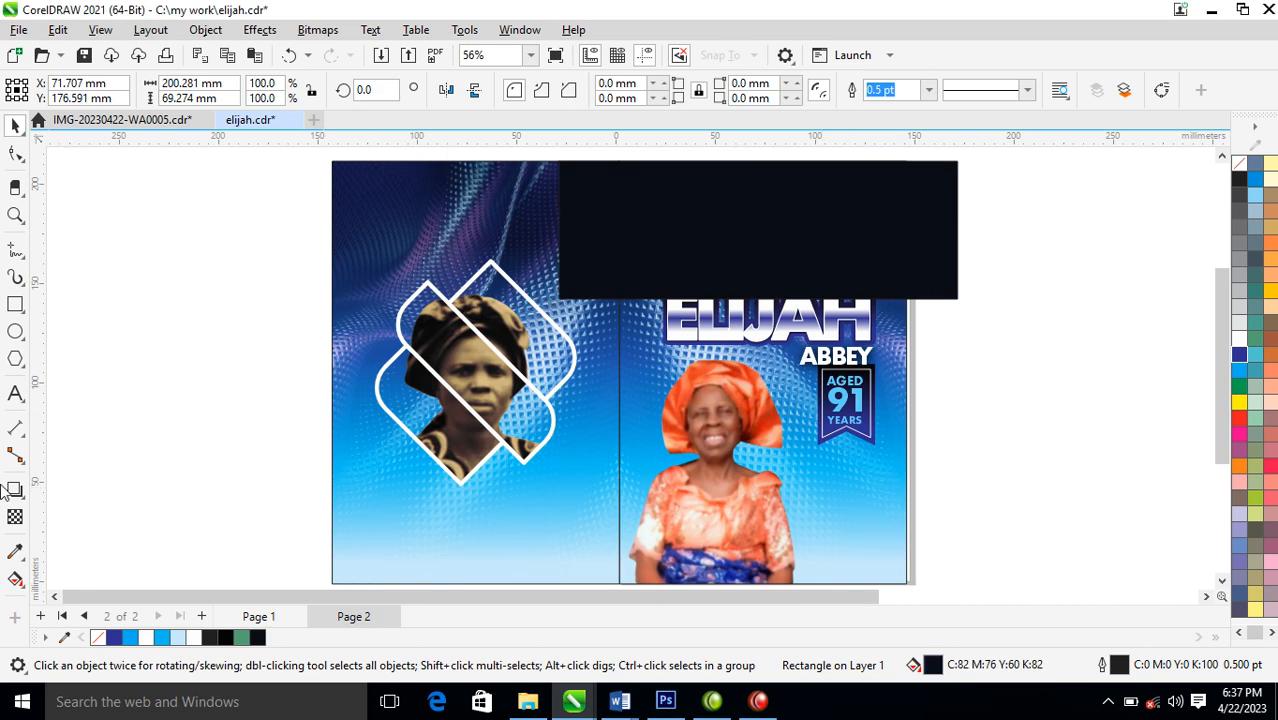
Apply a linear fountain transparency to the dark rectangle so it fades out vertically toward its lower edge
{"action": "left_click", "coordinate": [15, 516]}
{"action": "left_click_drag", "start_coordinate": [775, 177], "coordinate": [777, 282]}
{"action": "key", "text": "space"}
{"action": "key", "text": "space"}
{"action": "left_click_drag", "start_coordinate": [774, 177], "coordinate": [774, 214]}
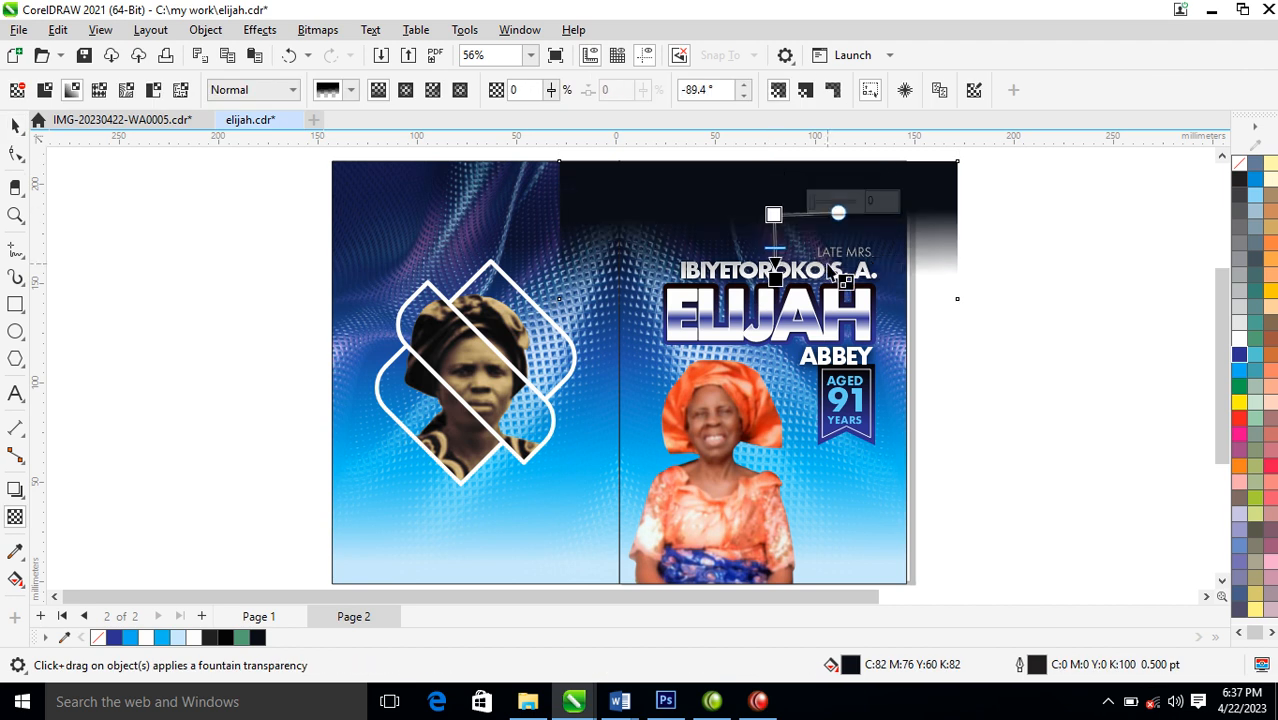
{"action": "key", "text": "space"}
PowerClip the faded dark rectangle inside the front cover background and position it behind the heading along the top edge
{"action": "left_click_drag", "start_coordinate": [910, 192], "coordinate": [877, 504]}
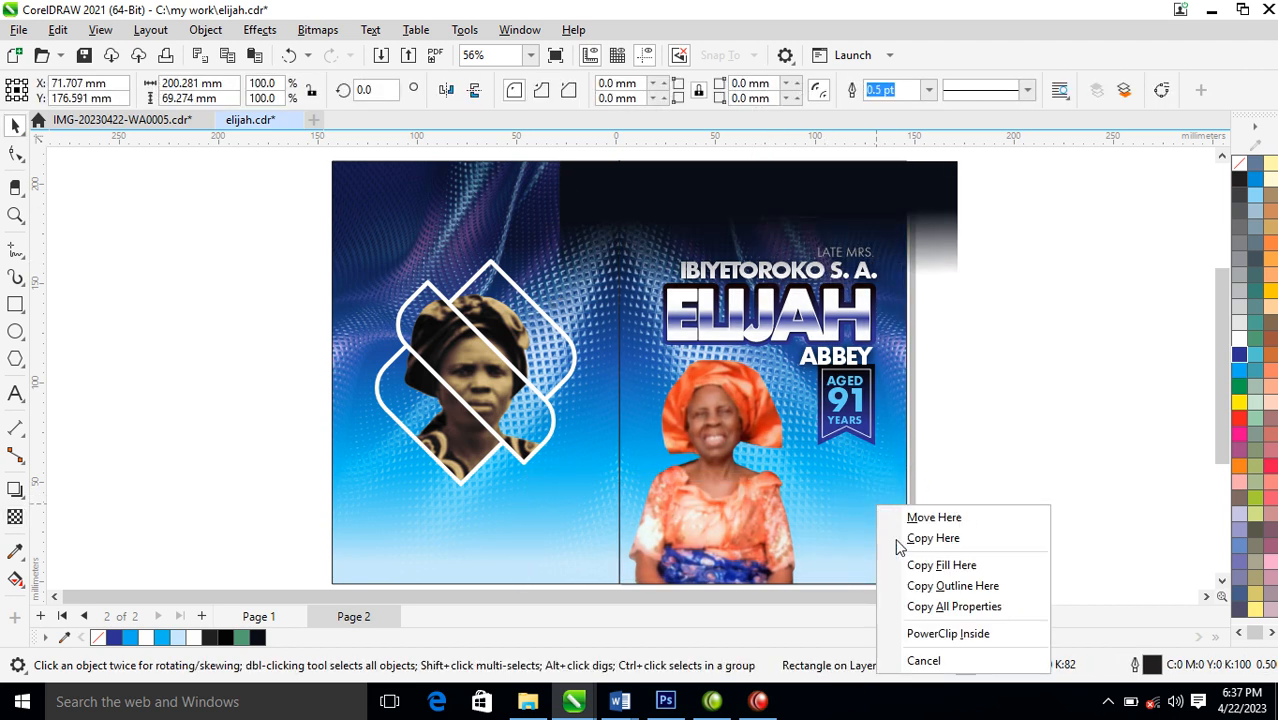
{"action": "left_click", "coordinate": [972, 633]}
{"action": "left_click", "coordinate": [838, 500], "text": "ctrl"}
{"action": "left_click_drag", "start_coordinate": [840, 502], "coordinate": [838, 177]}
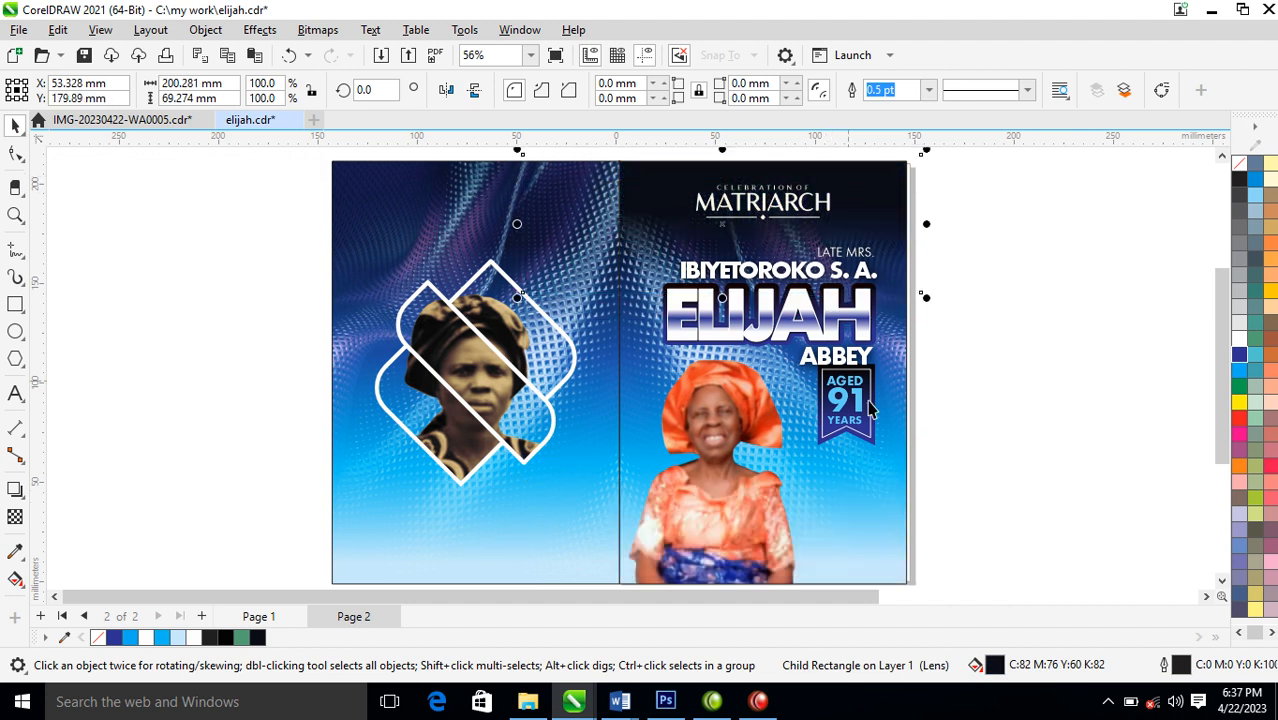
{"action": "left_click", "coordinate": [704, 508]}
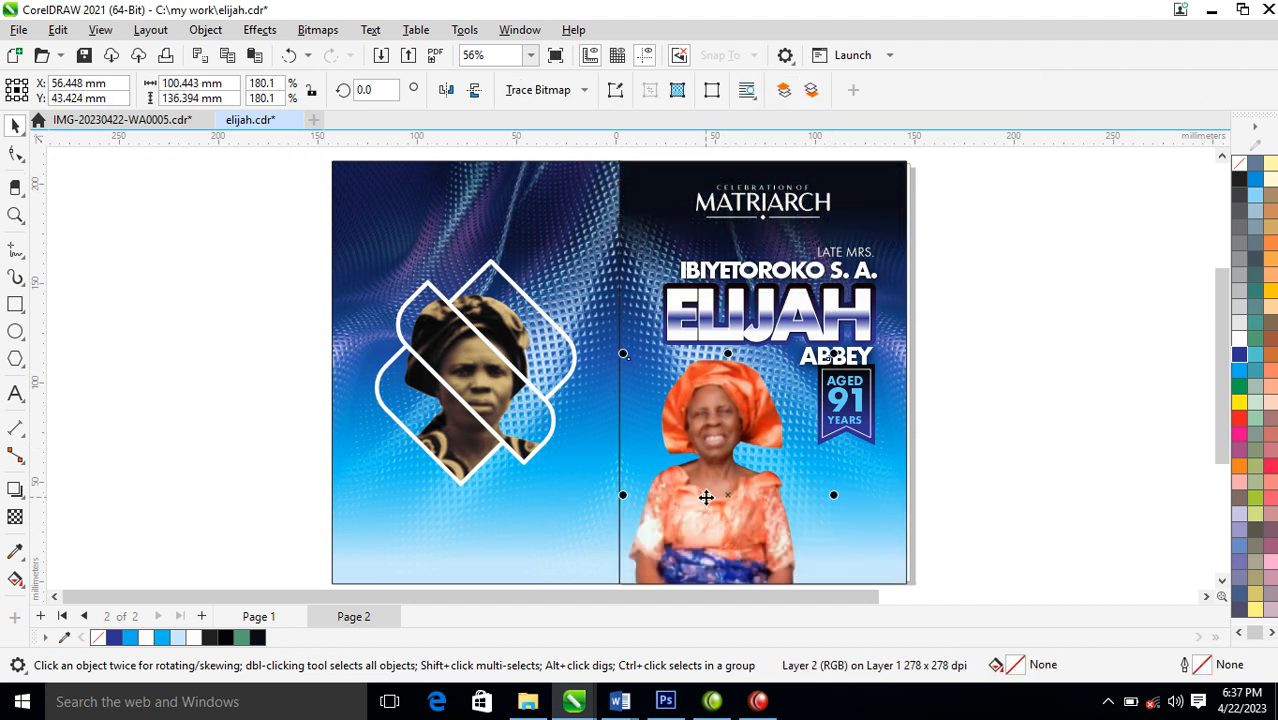
Duplicate the framed sepia portrait off the page, extract its contents and place the extracted portrait at the front cover's lower right
{"action": "left_click_drag", "start_coordinate": [463, 376], "coordinate": [1067, 319]}
{"action": "right_click", "coordinate": [1067, 319]}
{"action": "right_click", "coordinate": [1067, 319]}
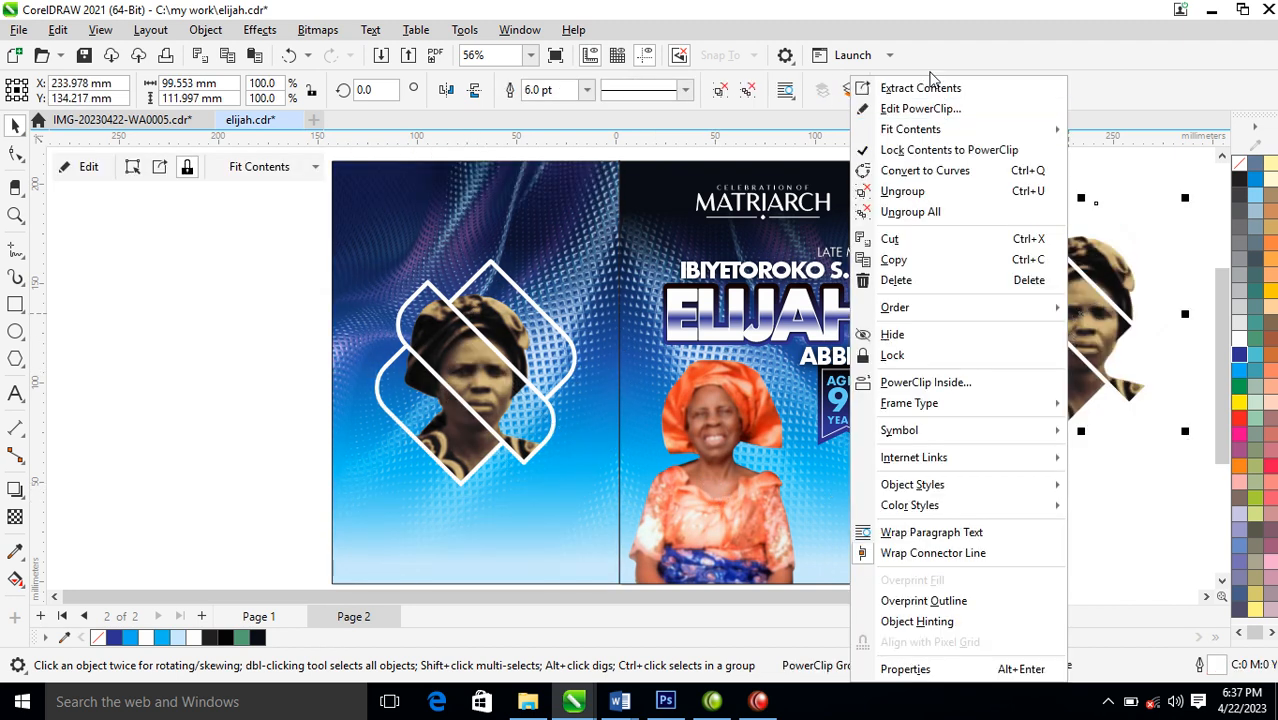
{"action": "left_click", "coordinate": [926, 88]}
{"action": "left_click_drag", "start_coordinate": [1085, 372], "coordinate": [863, 519]}
Convert the extracted portrait to a 300 dpi bitmap in Grayscale (8-bit) mode with a transparent background
{"action": "key", "text": "alt+b"}
{"action": "key", "text": "Return"}
{"action": "key", "text": "Return"}
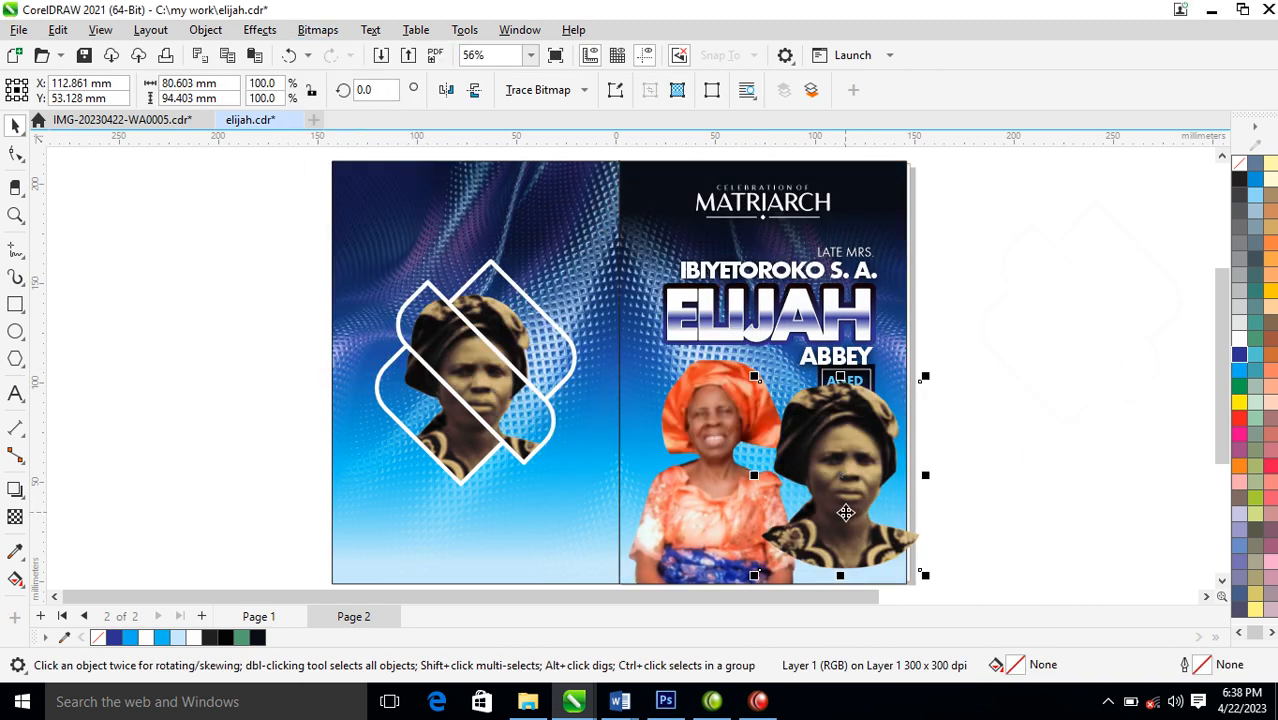
{"action": "key", "text": "alt+b"}
{"action": "key", "text": "Return"}
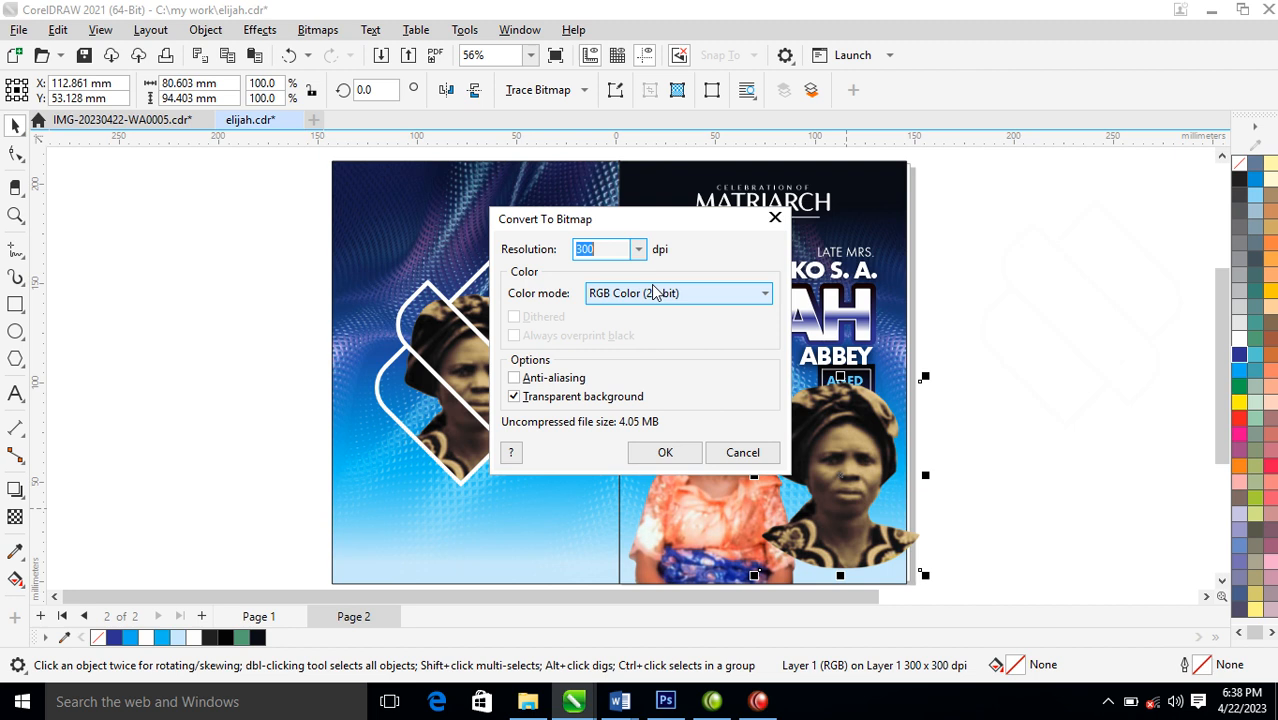
{"action": "left_click", "coordinate": [742, 293]}
{"action": "left_click", "coordinate": [650, 346]}
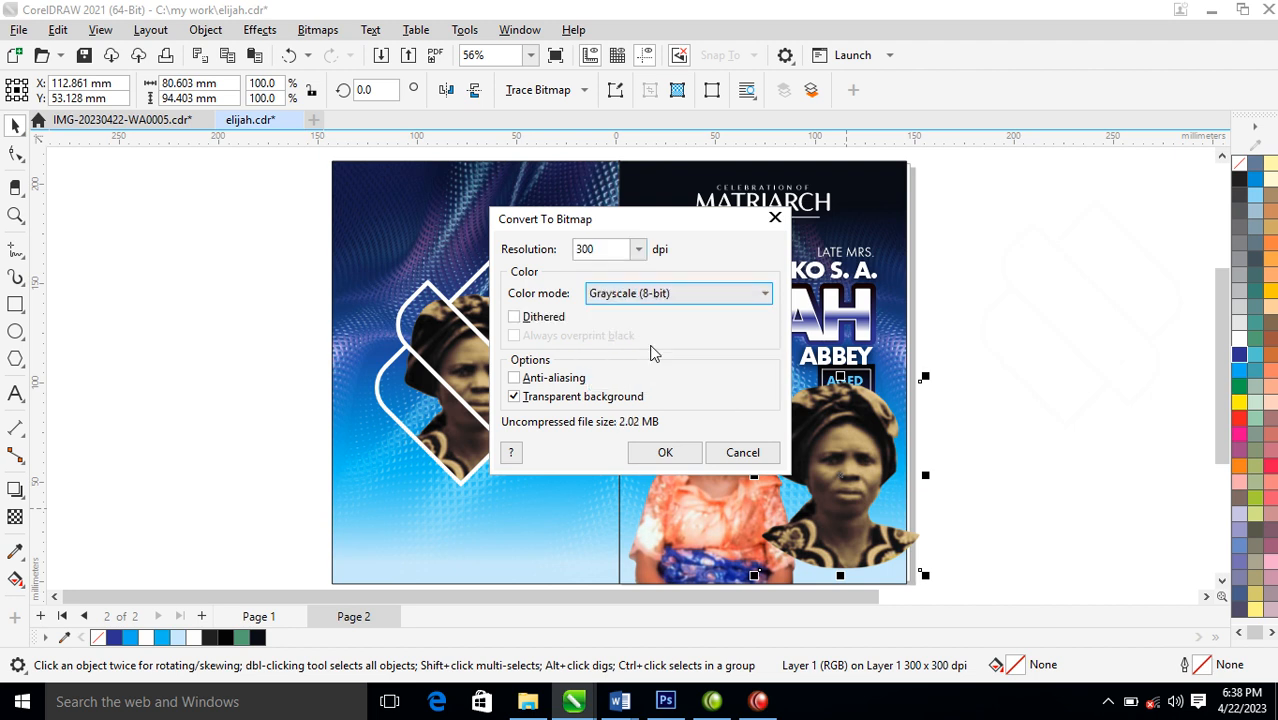
{"action": "left_click", "coordinate": [668, 453]}
Apply a 50 percent uniform transparency to the grayscale portrait
{"action": "left_click", "coordinate": [15, 516]}
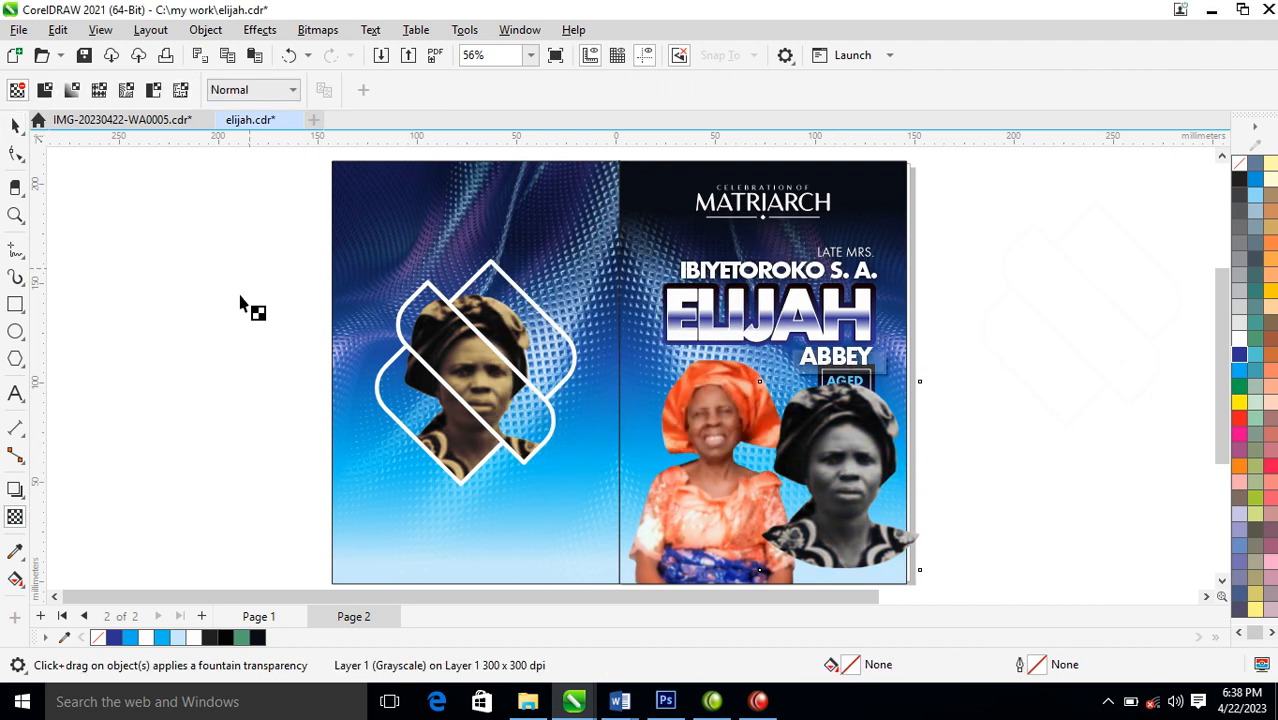
{"action": "left_click", "coordinate": [270, 90]}
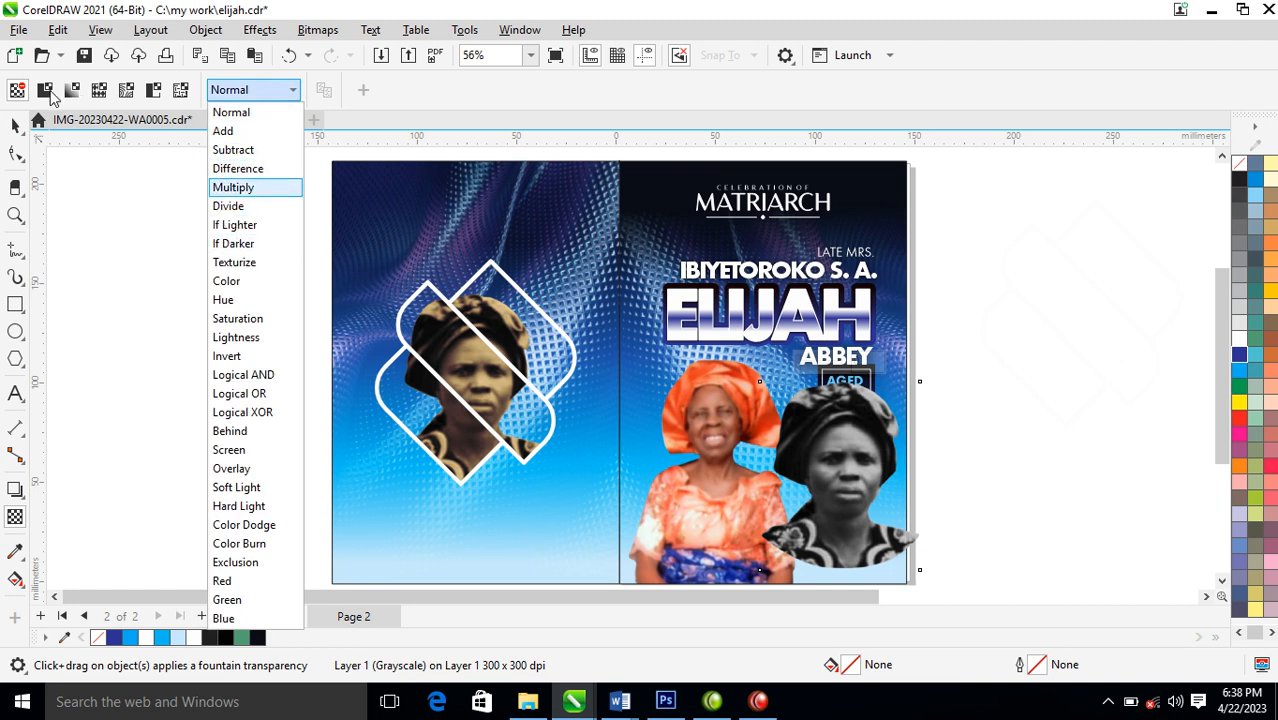
{"action": "left_click", "coordinate": [50, 93]}
{"action": "left_click", "coordinate": [45, 91]}
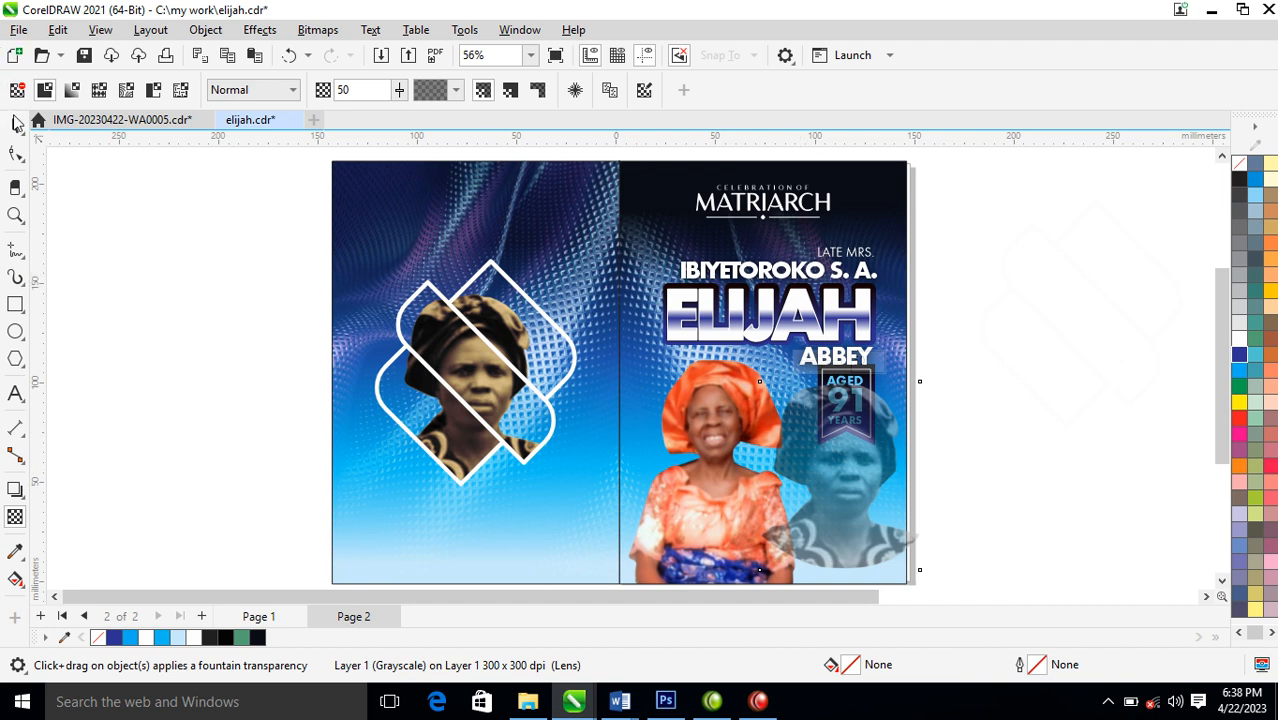
Enlarge the transparent grayscale portrait proportionally to about 181 by 213 mm
{"action": "left_click", "coordinate": [15, 125]}
{"action": "left_click_drag", "start_coordinate": [928, 377], "coordinate": [1078, 261]}
{"action": "left_click_drag", "start_coordinate": [906, 447], "coordinate": [676, 388]}
{"action": "left_click", "coordinate": [646, 517]}
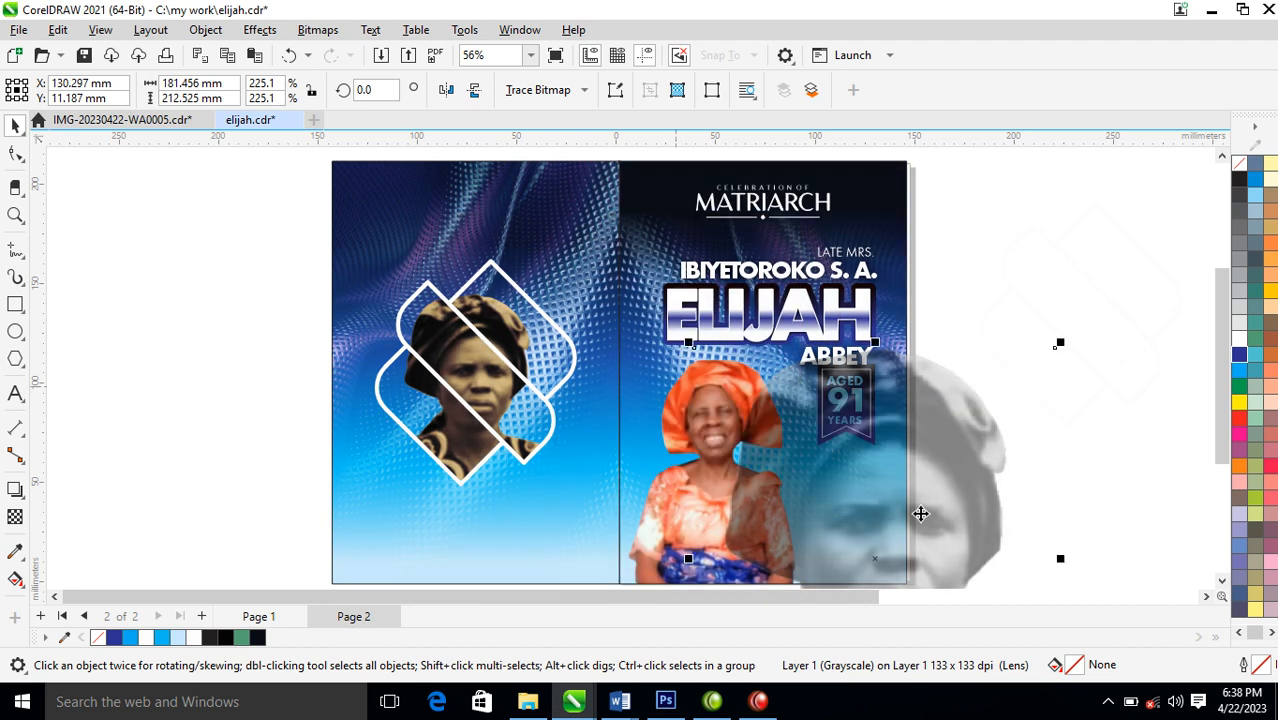
PowerClip the enlarged grayscale portrait inside the front cover background and position it in the lower right, behind the main portrait
{"action": "left_click_drag", "start_coordinate": [1093, 436], "coordinate": [740, 580]}
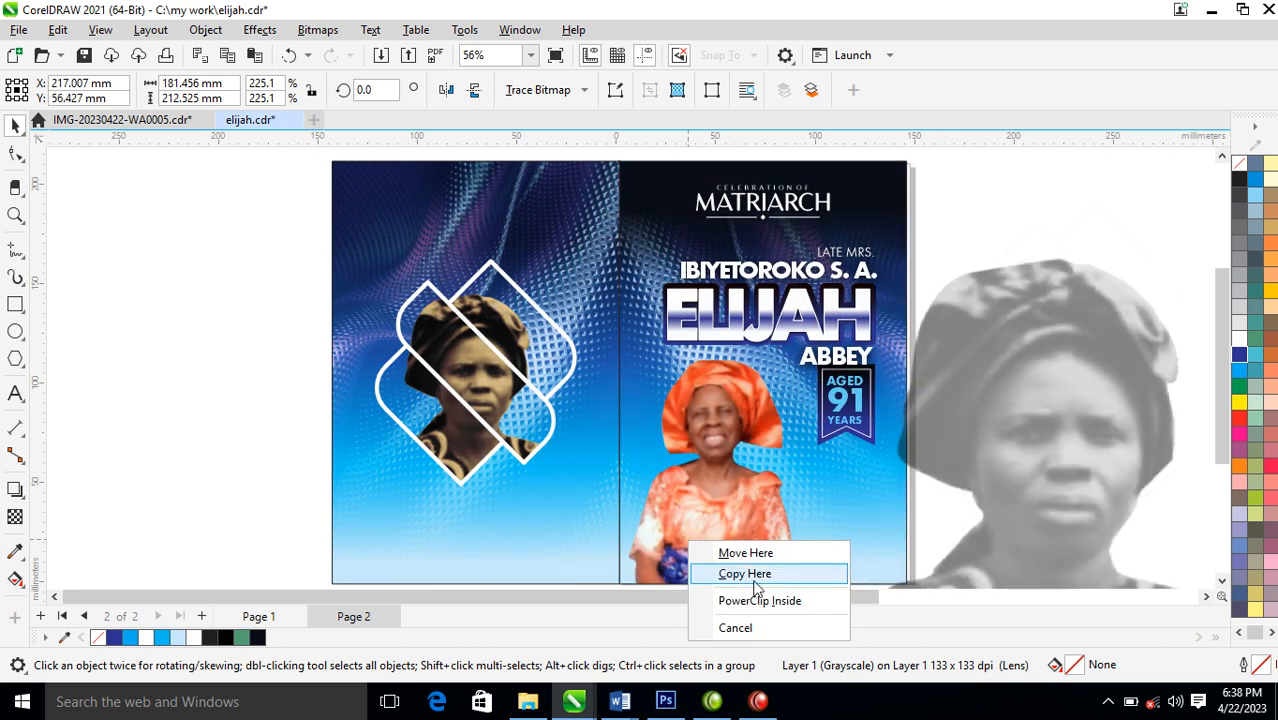
{"action": "left_click", "coordinate": [740, 600]}
{"action": "left_click_drag", "start_coordinate": [736, 499], "coordinate": [940, 485]}
{"action": "mouse_move", "coordinate": [864, 516]}
{"action": "left_mouse_down"}
{"action": "mouse_move", "coordinate": [827, 514]}
{"action": "mouse_move", "coordinate": [860, 519]}
{"action": "left_mouse_up"}
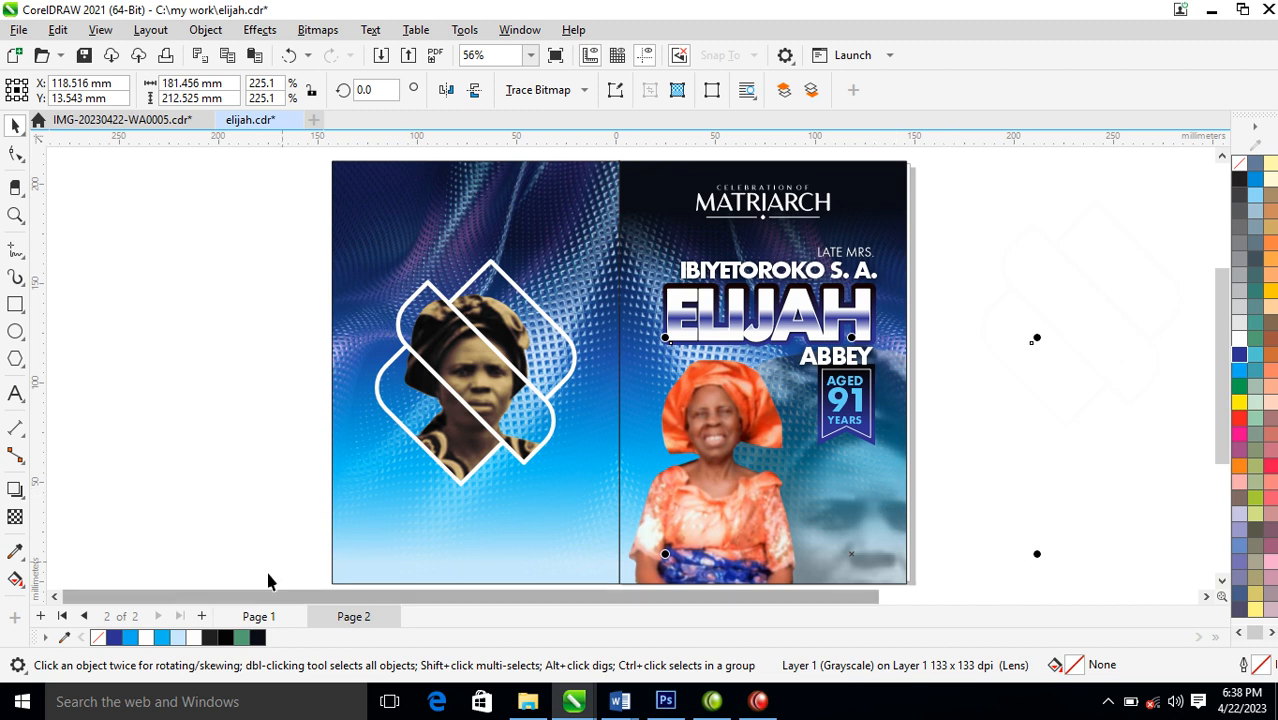
Set the clipped grayscale portrait's uniform transparency to 69 and deselect everything
{"action": "left_click", "coordinate": [15, 516]}
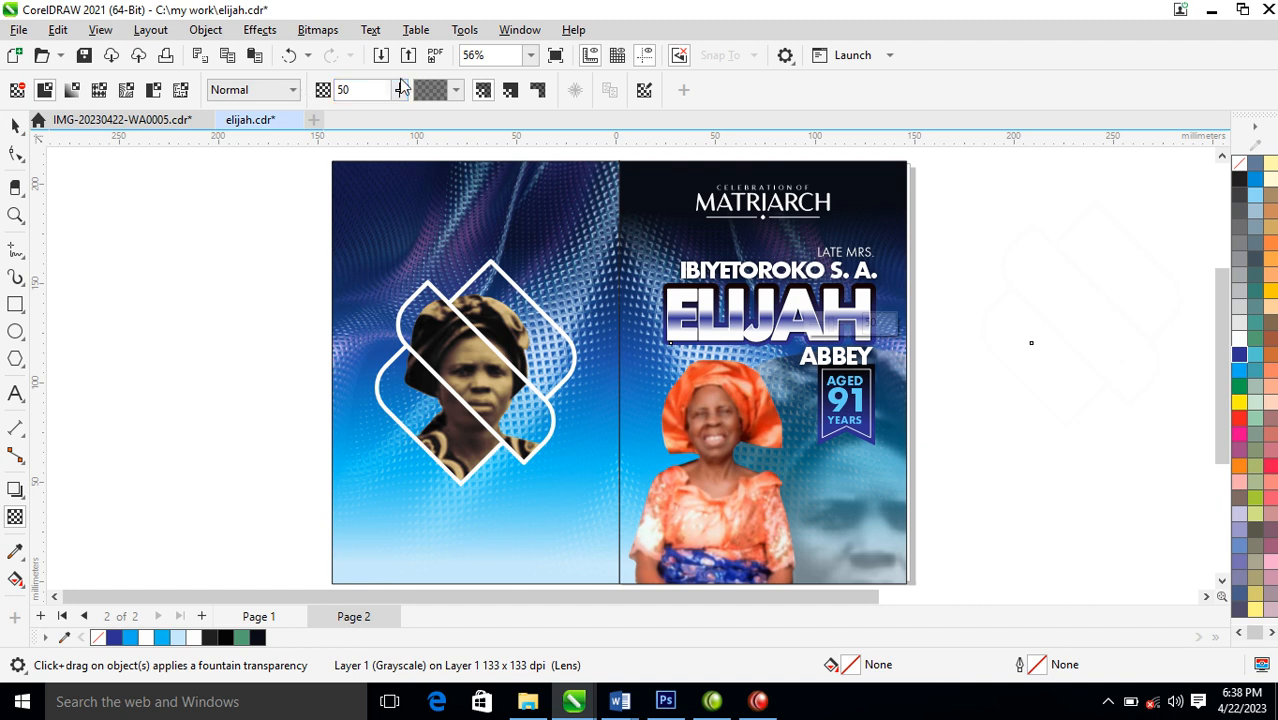
{"action": "mouse_move", "coordinate": [399, 90]}
{"action": "left_mouse_down"}
{"action": "mouse_move", "coordinate": [422, 122]}
{"action": "mouse_move", "coordinate": [398, 102]}
{"action": "mouse_move", "coordinate": [393, 112]}
{"action": "left_mouse_up"}
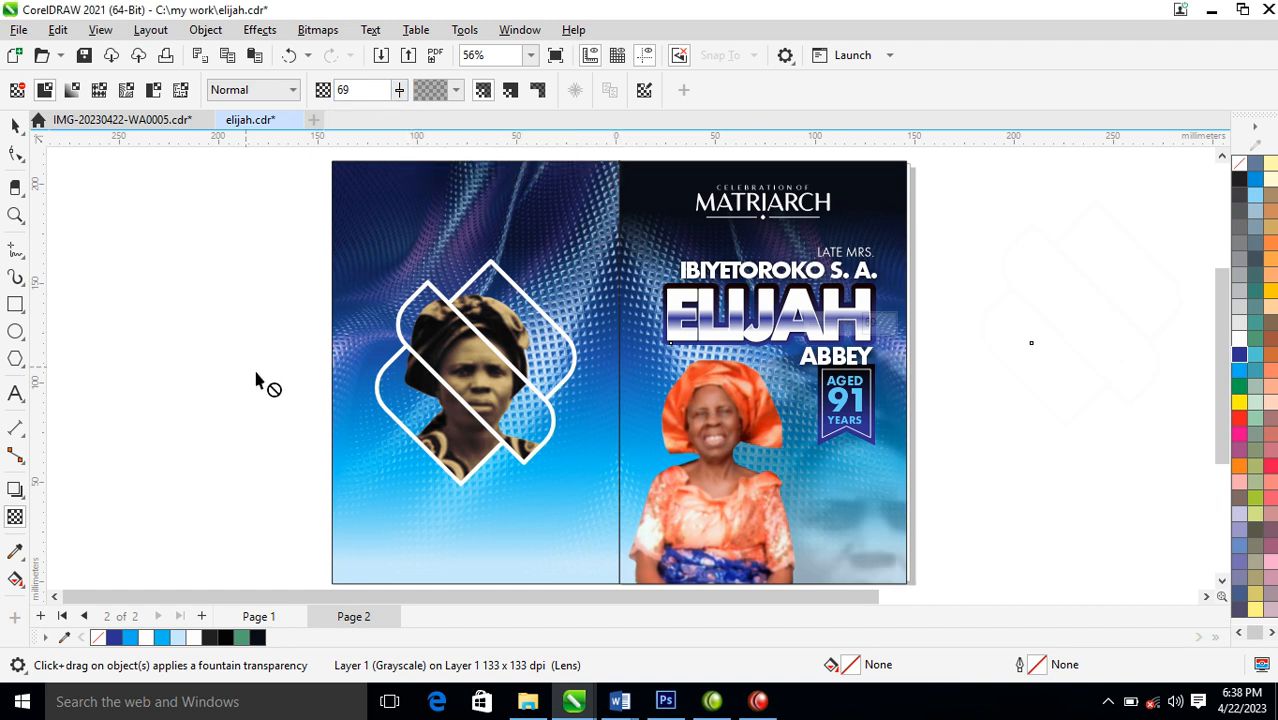
{"action": "left_click", "coordinate": [16, 124]}
{"action": "left_click", "coordinate": [1068, 262]}
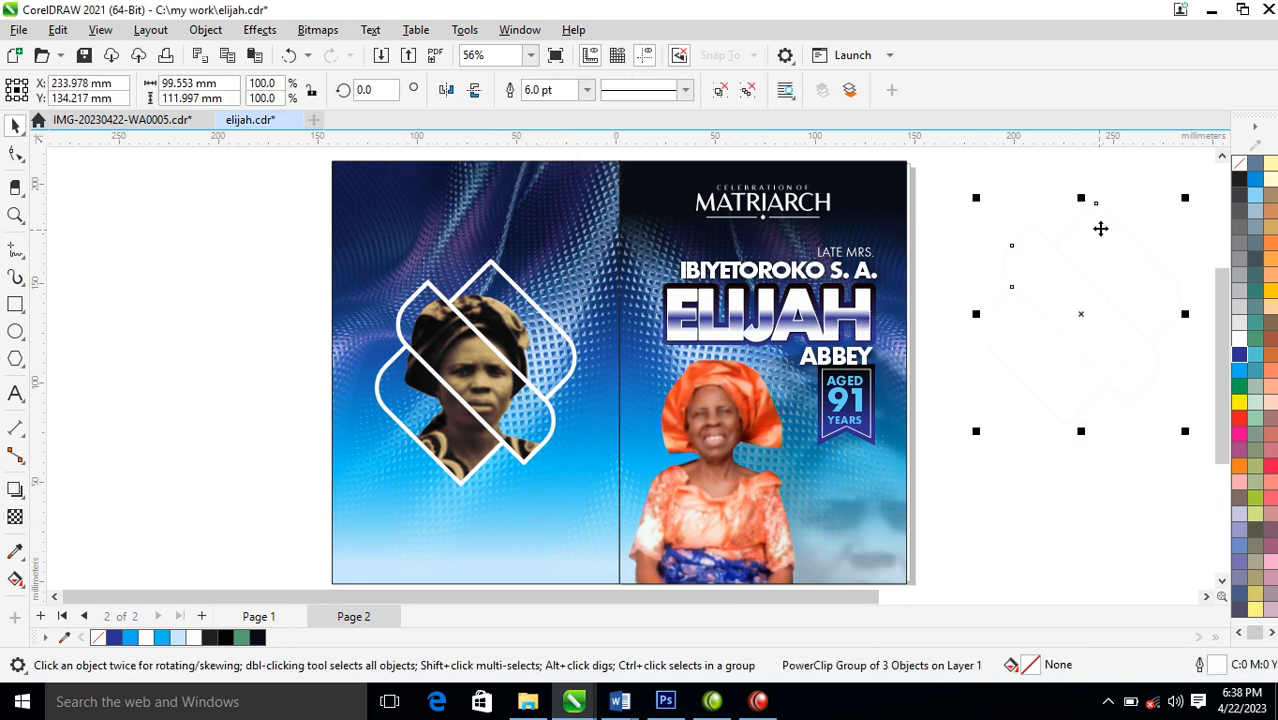
{"action": "left_click", "coordinate": [1087, 566]}
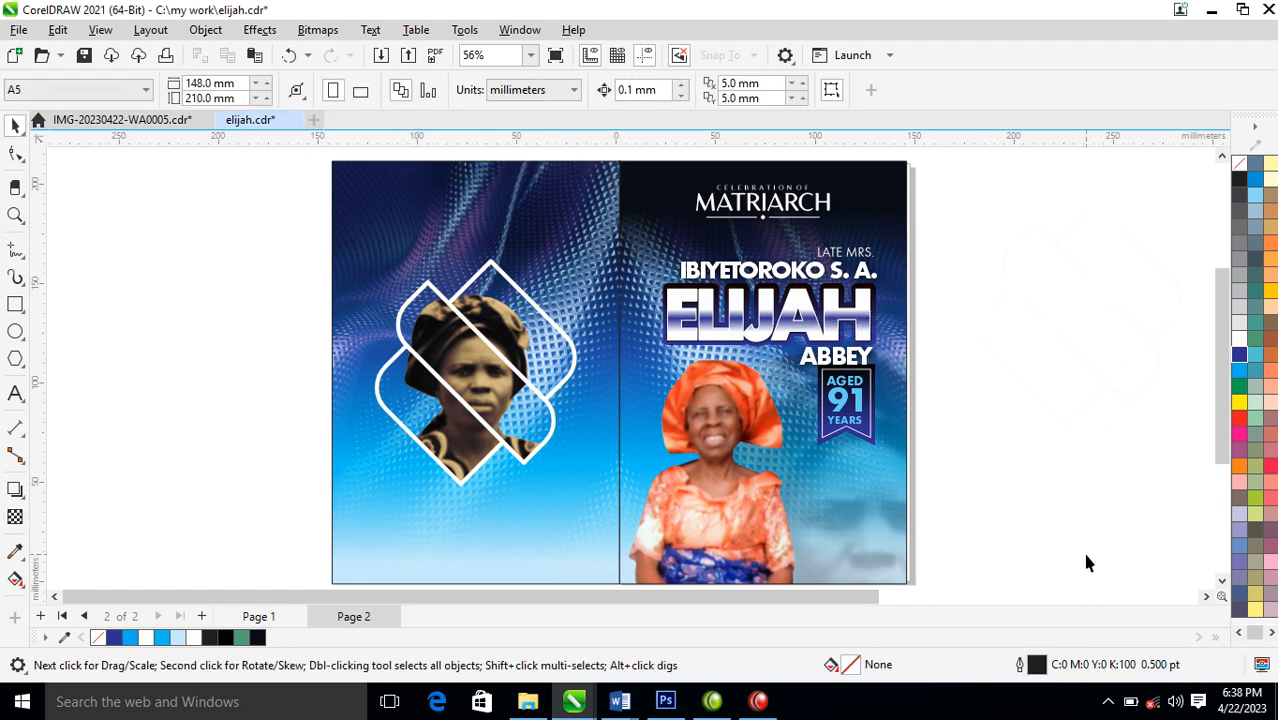